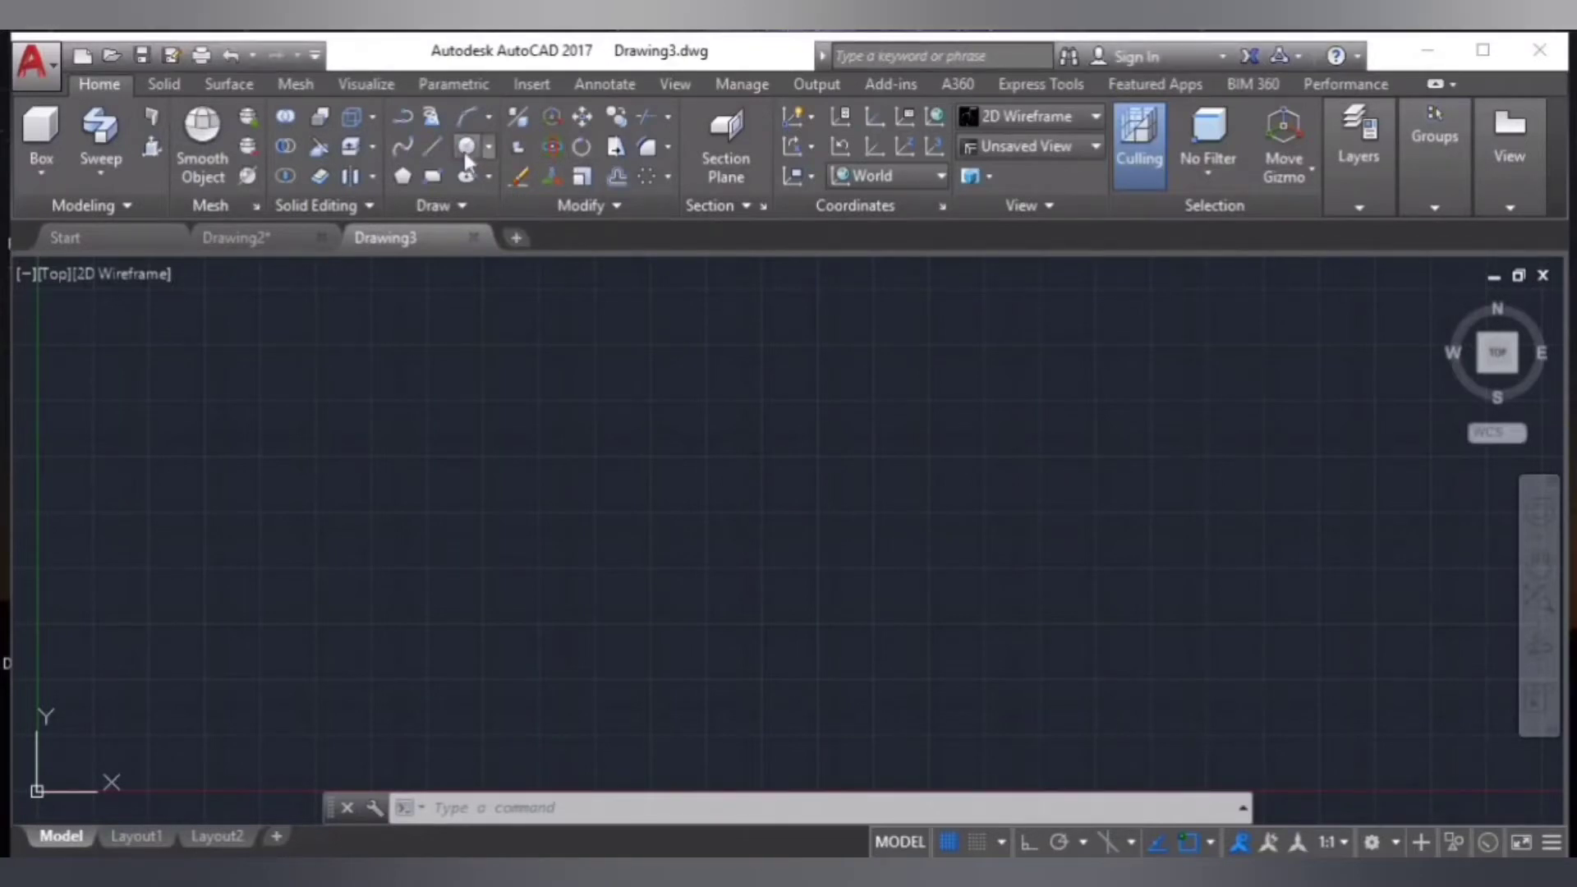
- Draw a circle of radius 40 and zoom so it fits the view
click(729, 372)
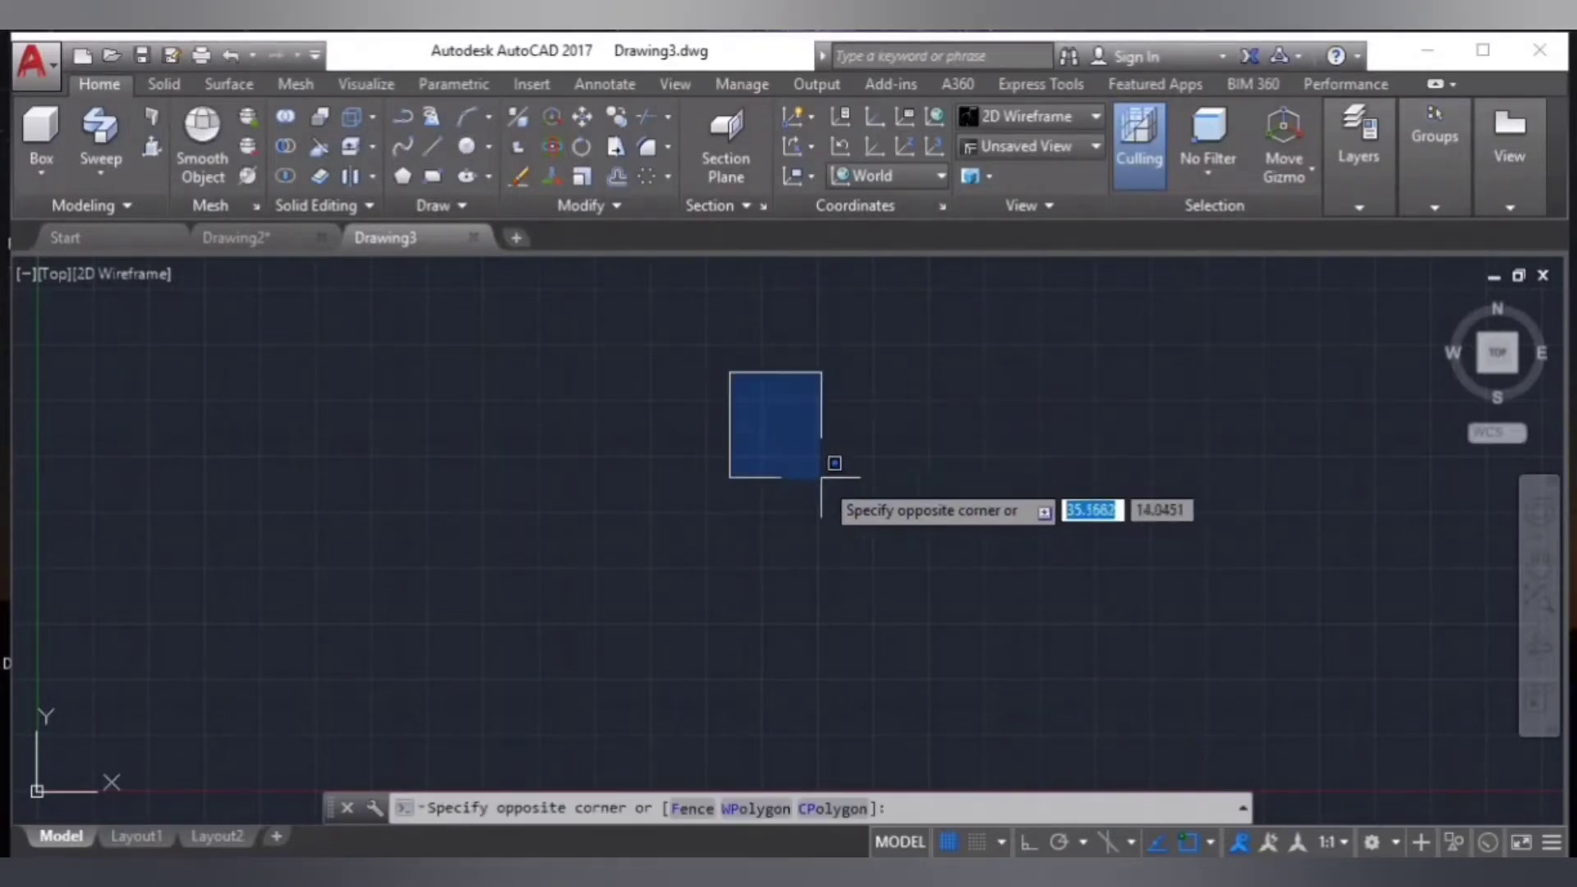
click(466, 148)
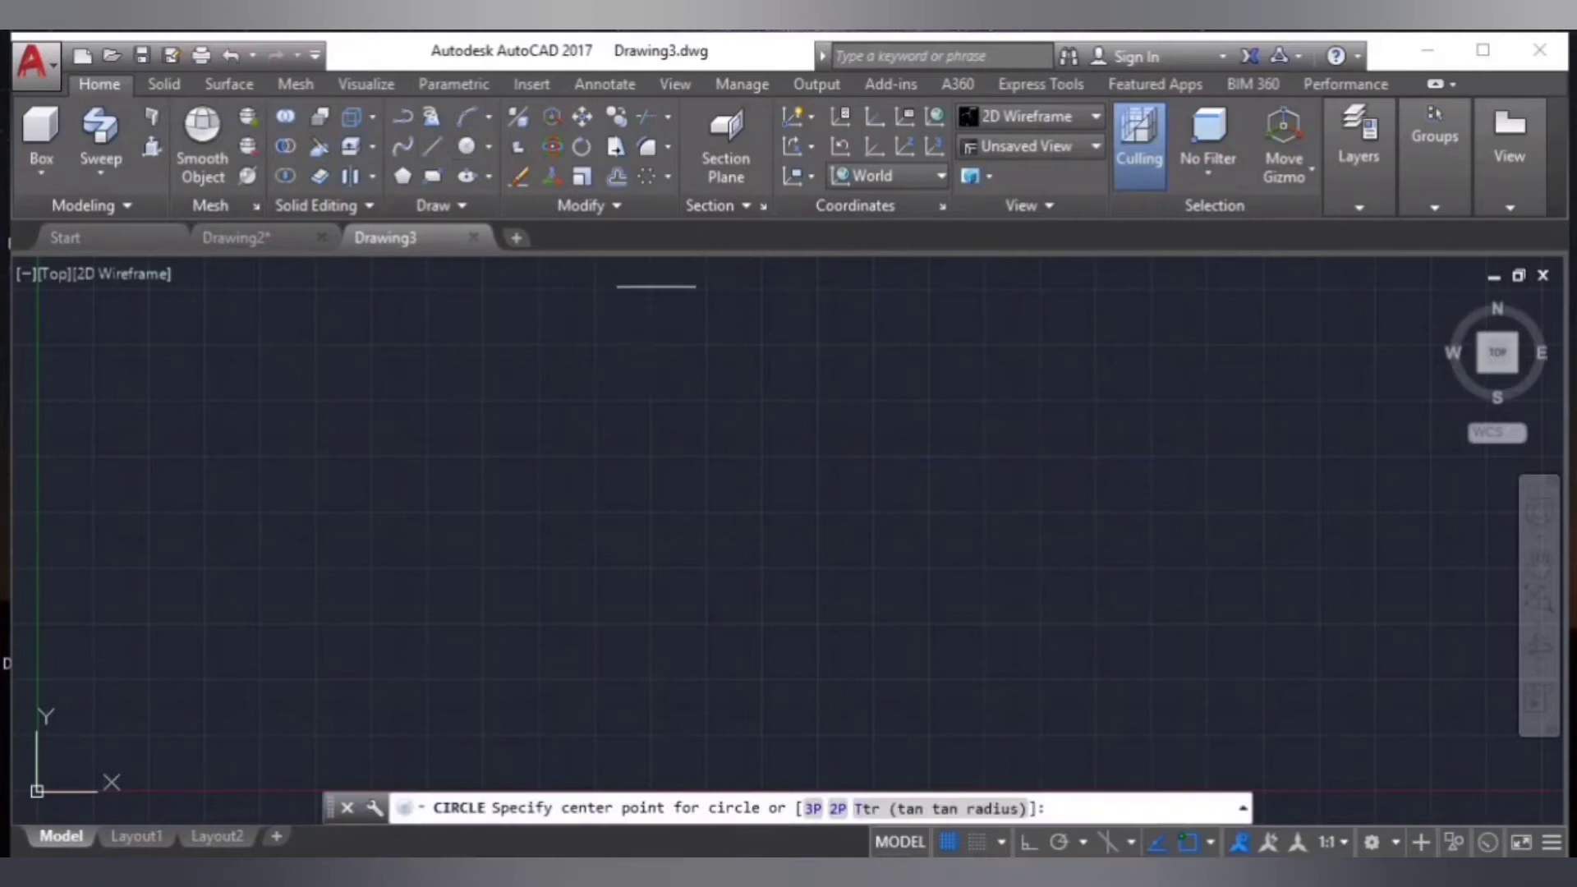
click(669, 372)
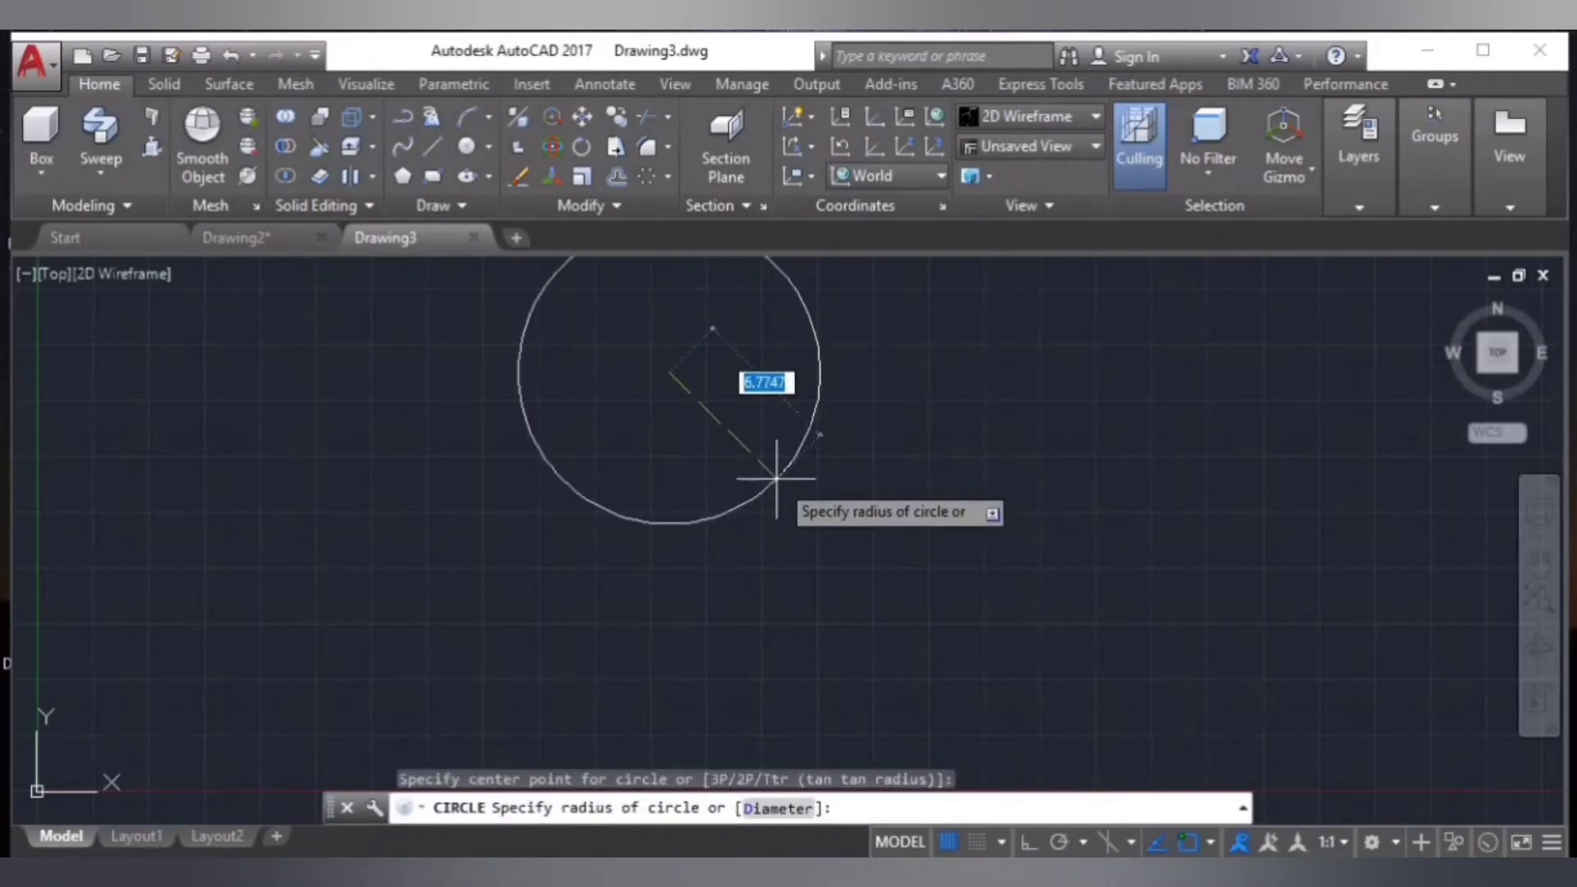
text(40)
key(Return)
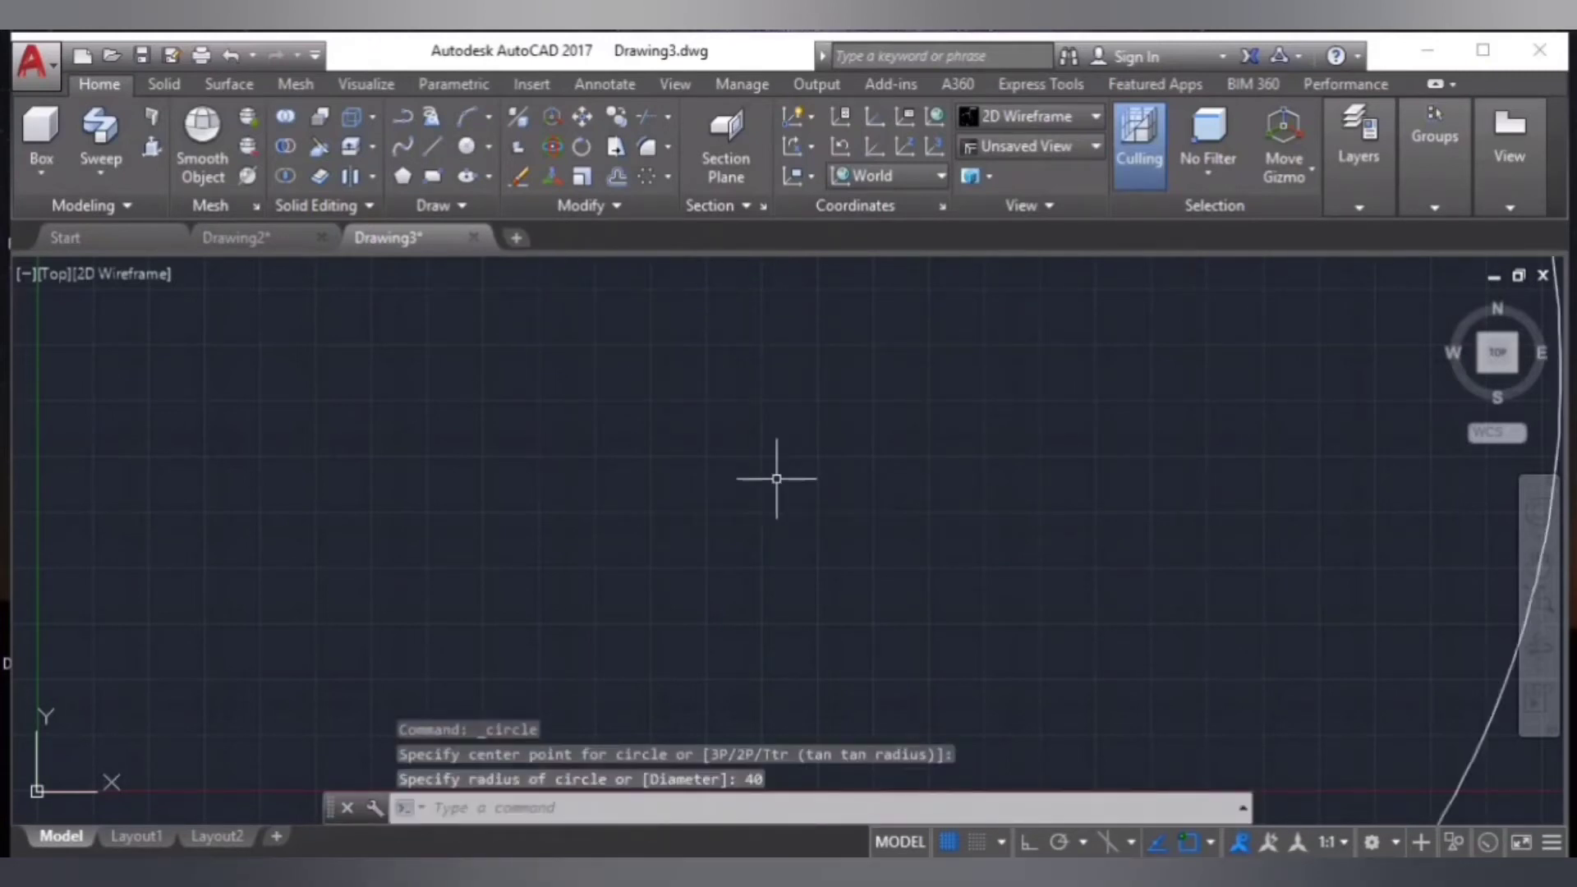
scroll(776, 476, down, 2)
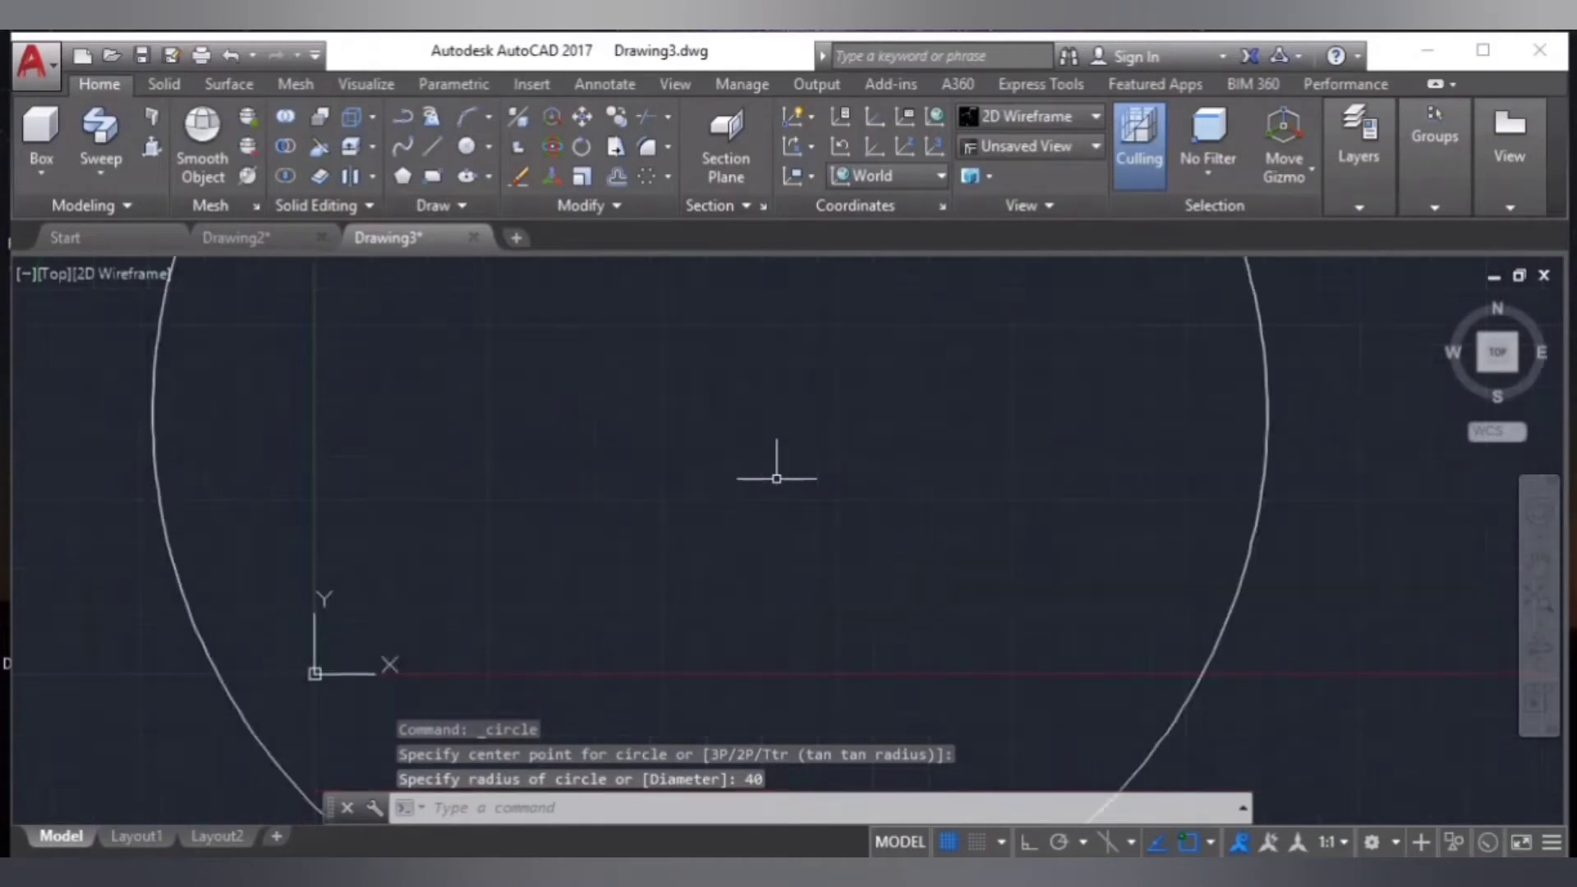
scroll(774, 476, down, 2)
scroll(788, 478, down, 3)
scroll(802, 478, down, 2)
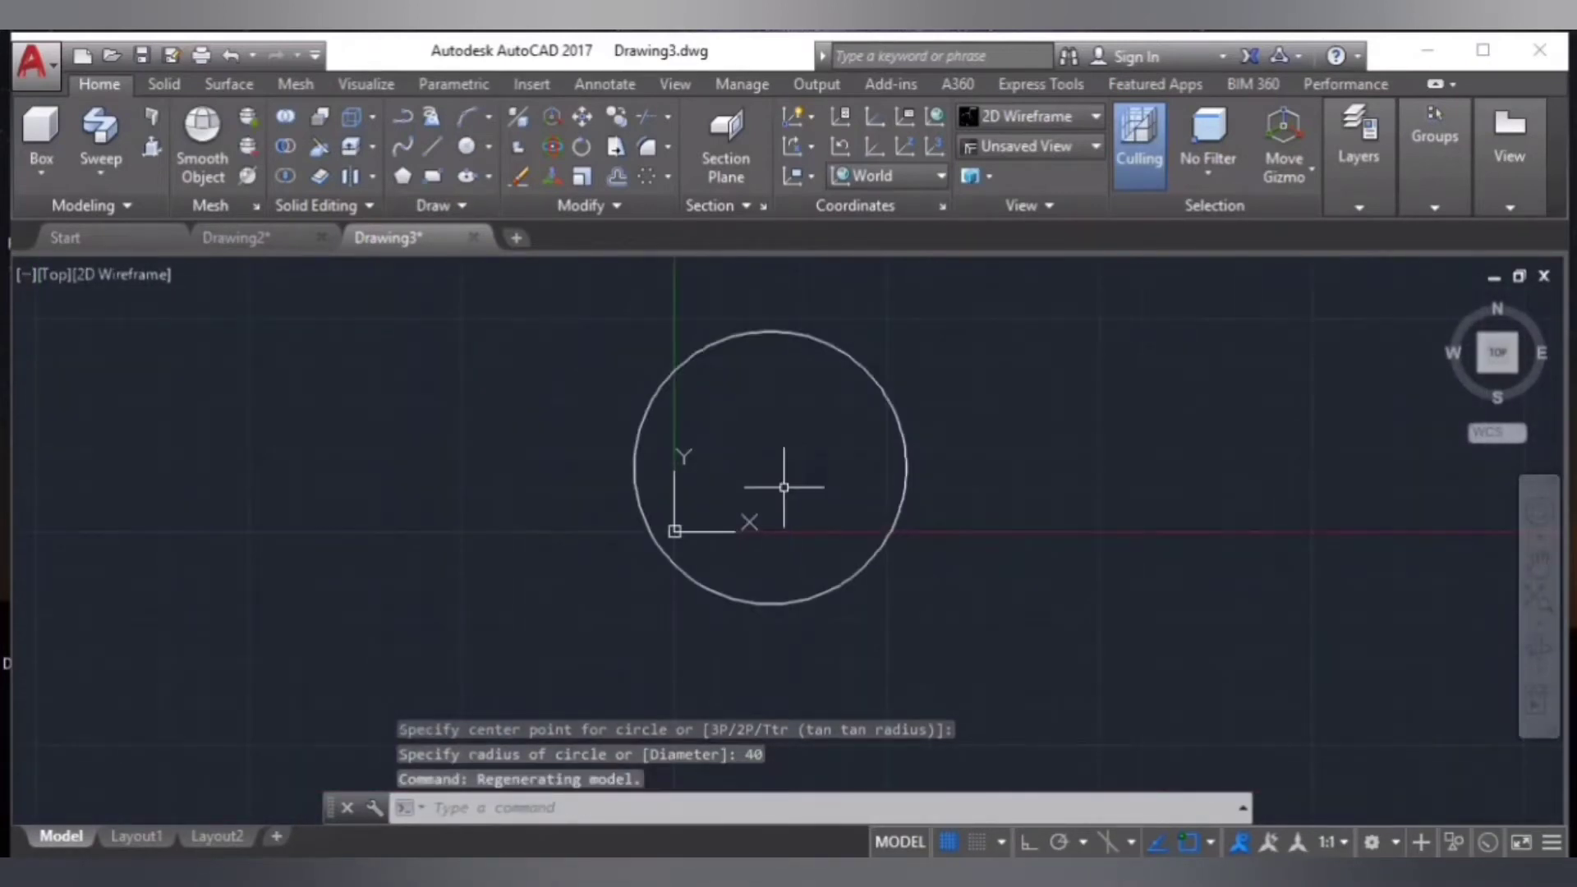
scroll(793, 465, up, 2)
scroll(870, 495, down, 2)
scroll(855, 489, down, 1)
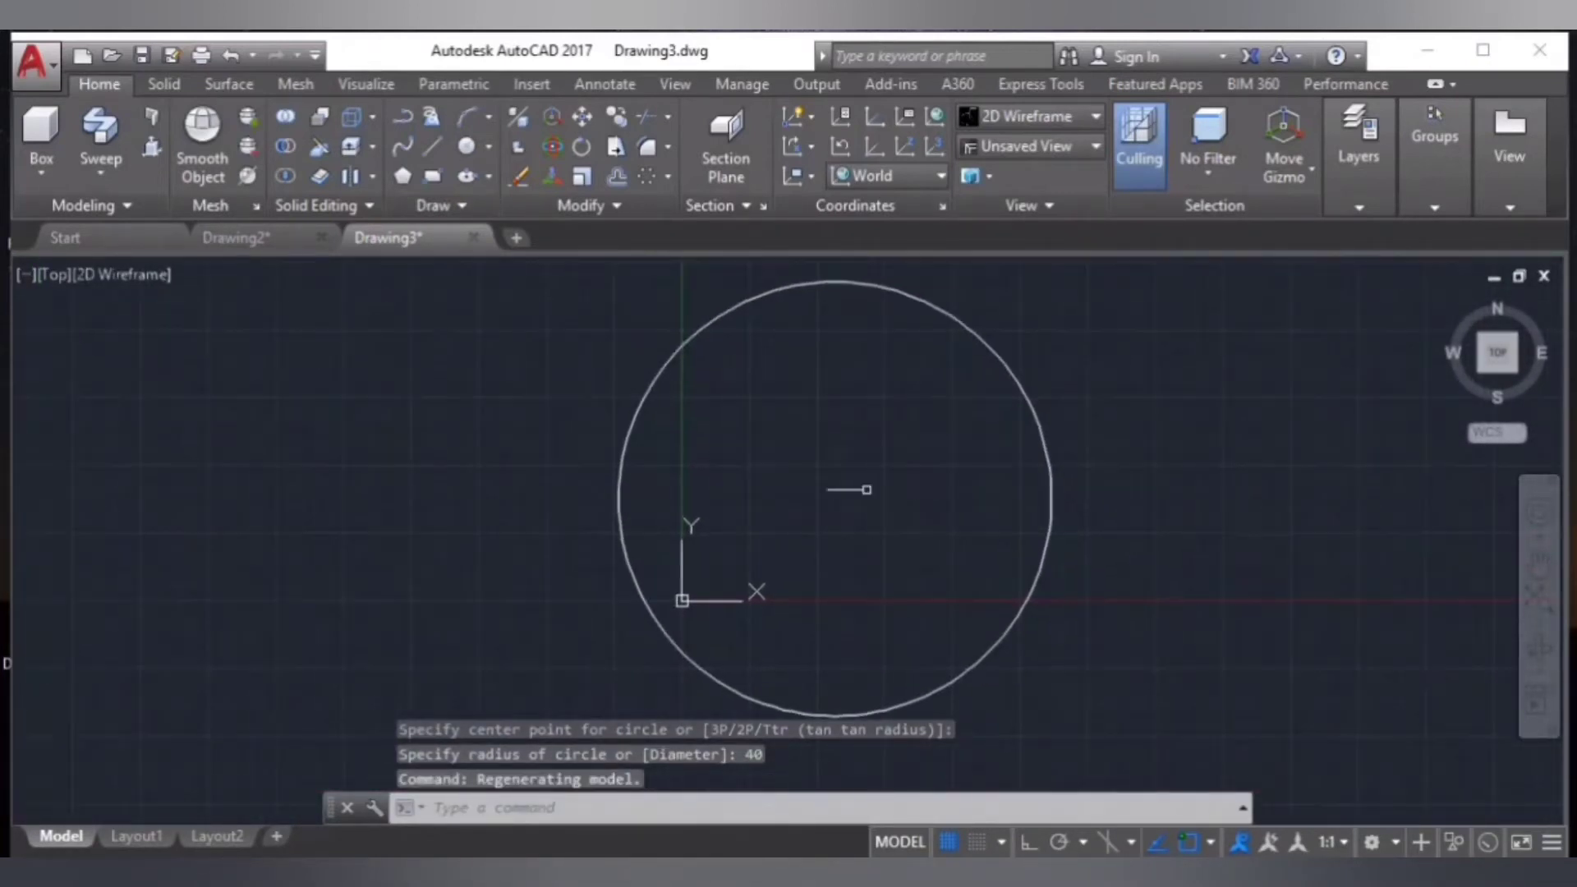
scroll(849, 503, down, 1)
scroll(847, 502, up, 2)
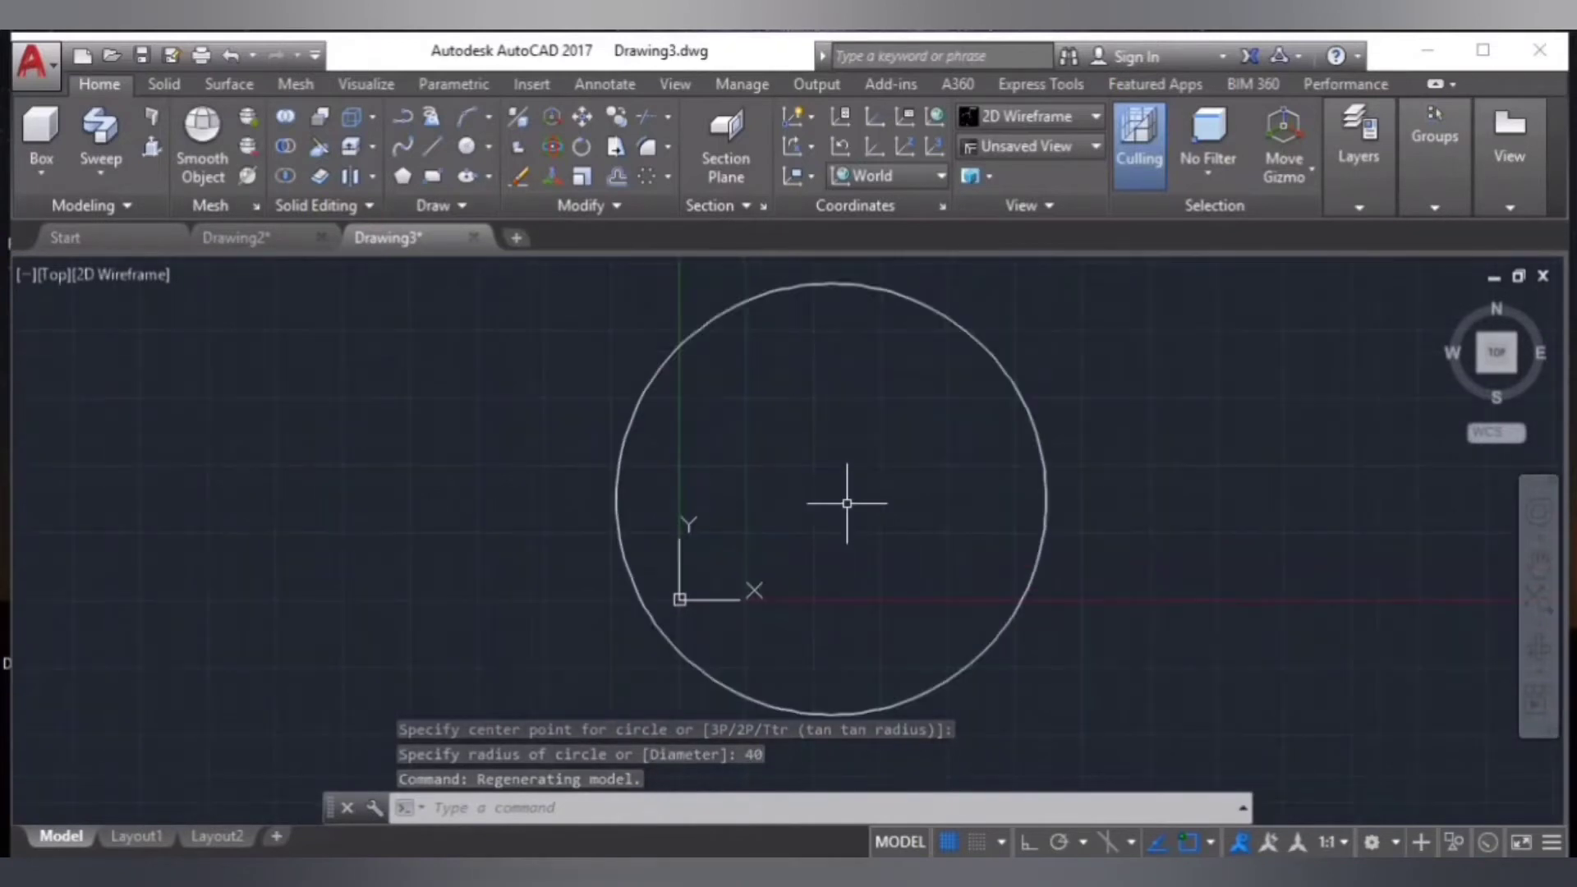
- Hide the origin UCS icon, then draw a vertical line from the circle's top to its centre
right_click(681, 593)
mouse_move(780, 574)
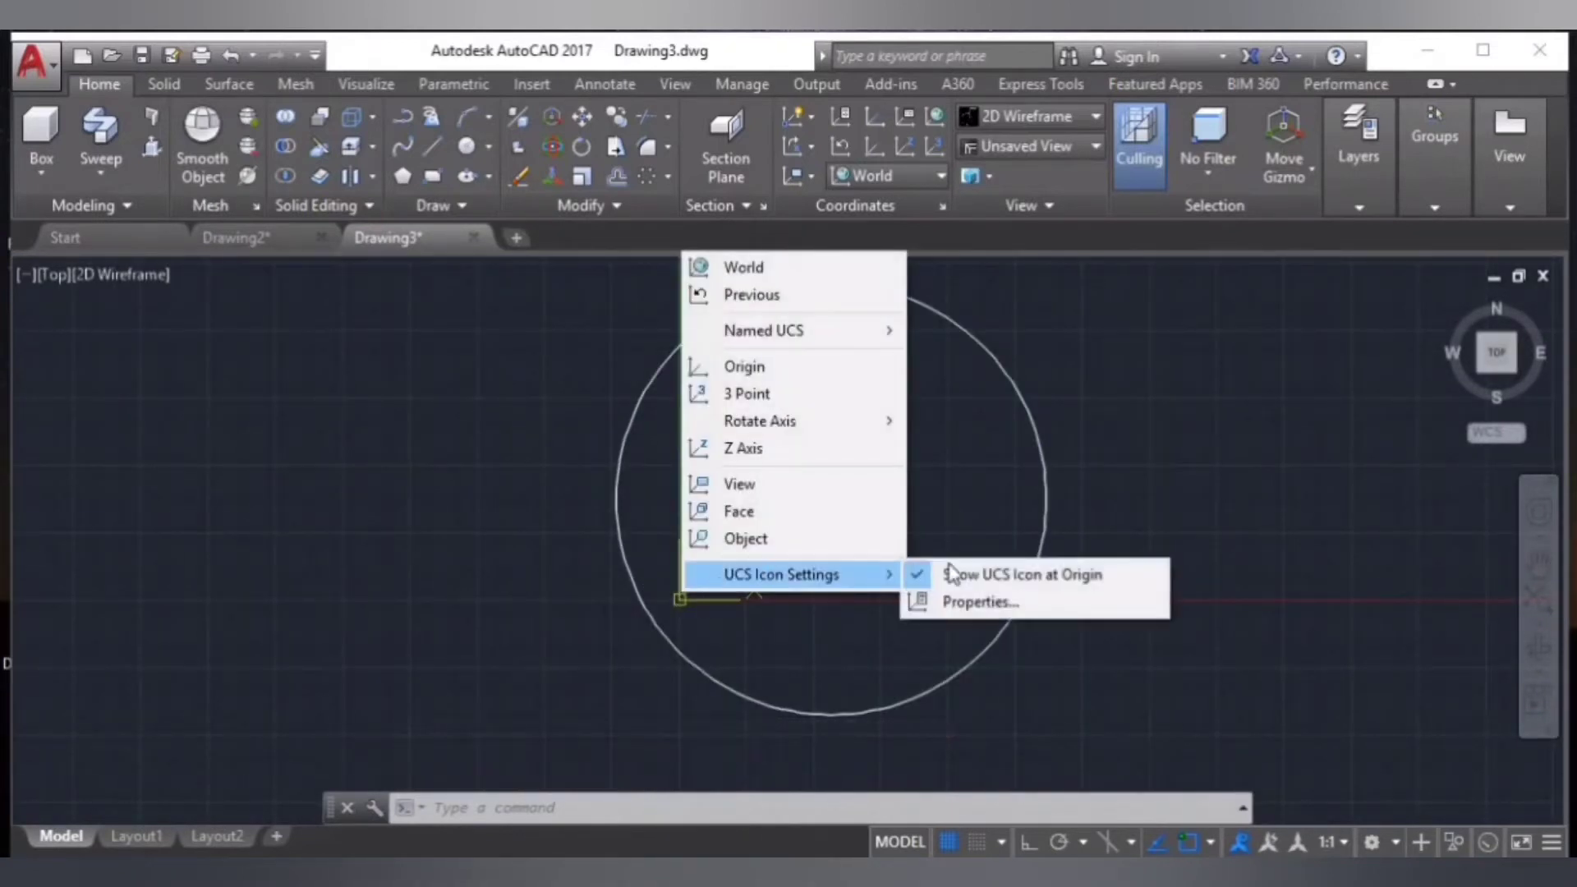
click(985, 574)
click(430, 140)
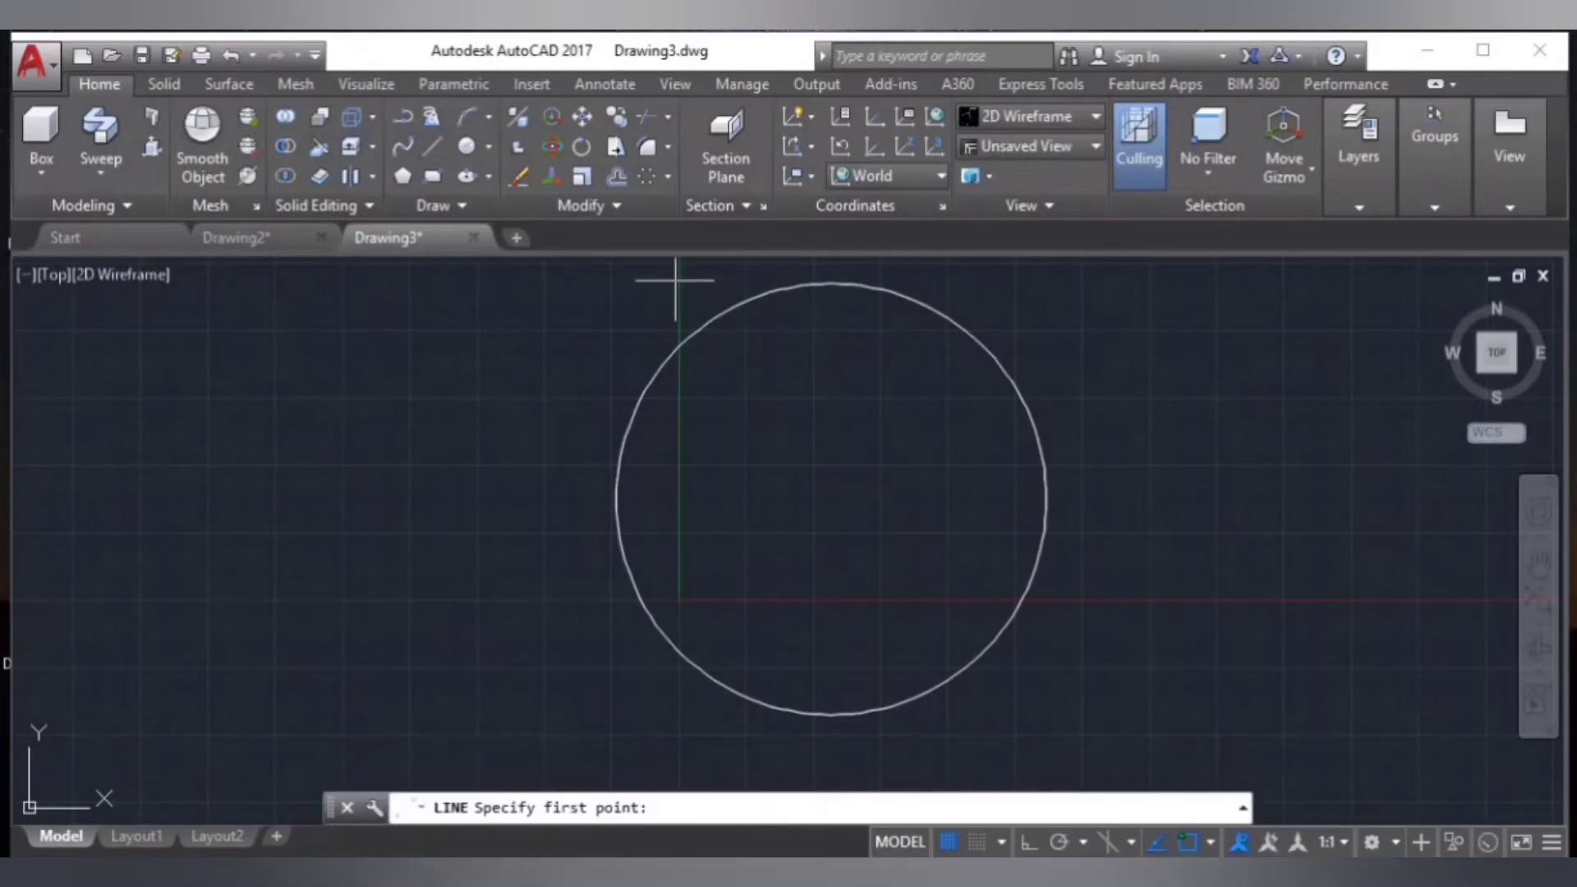
click(831, 284)
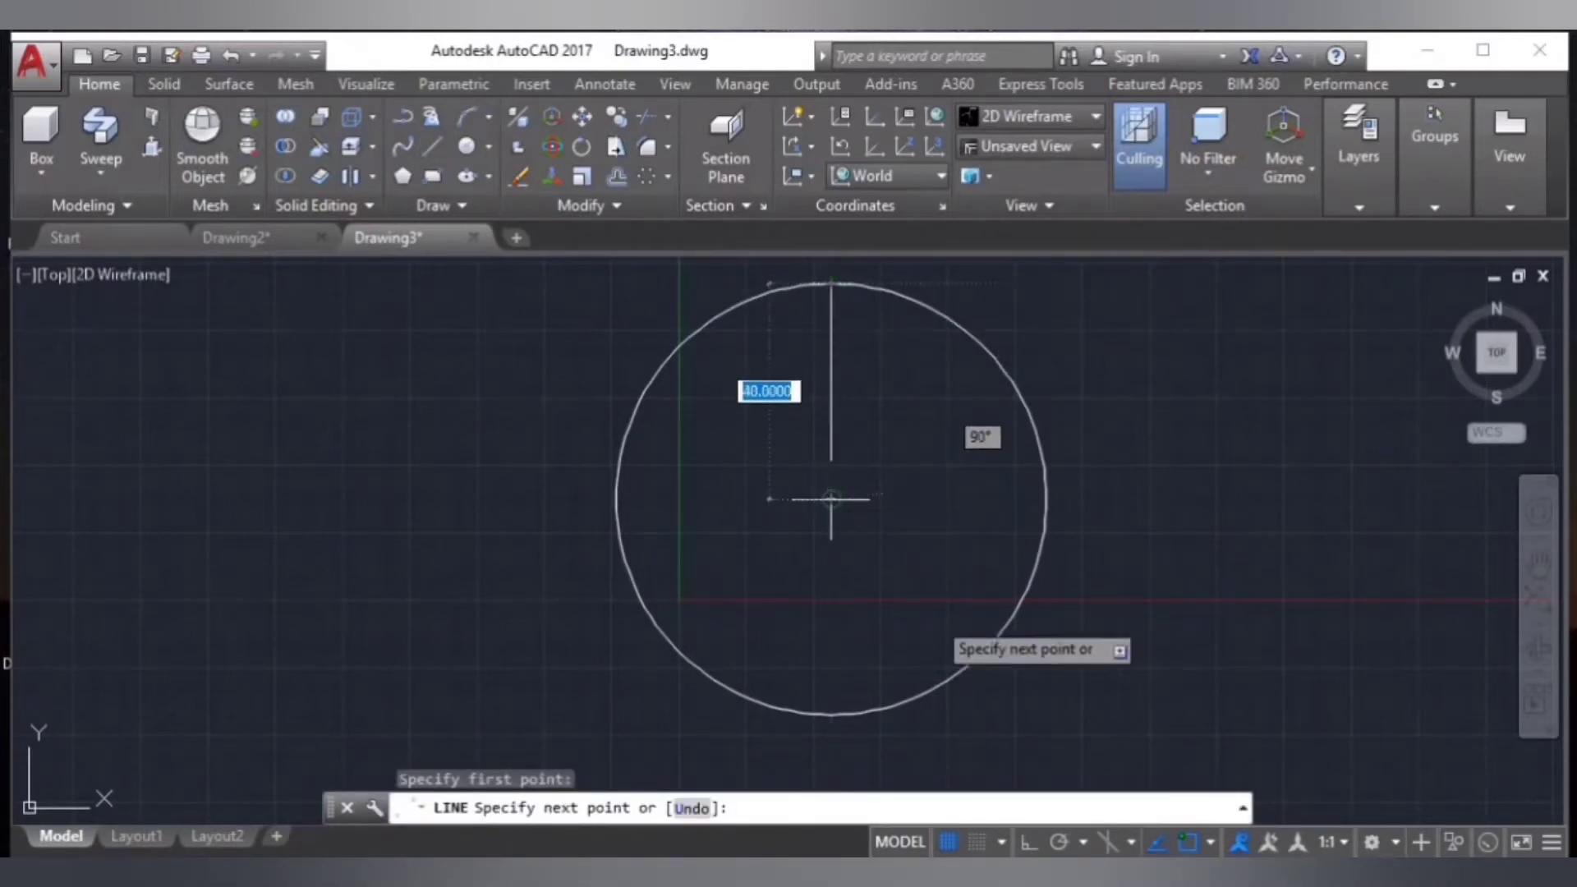
key(F8)
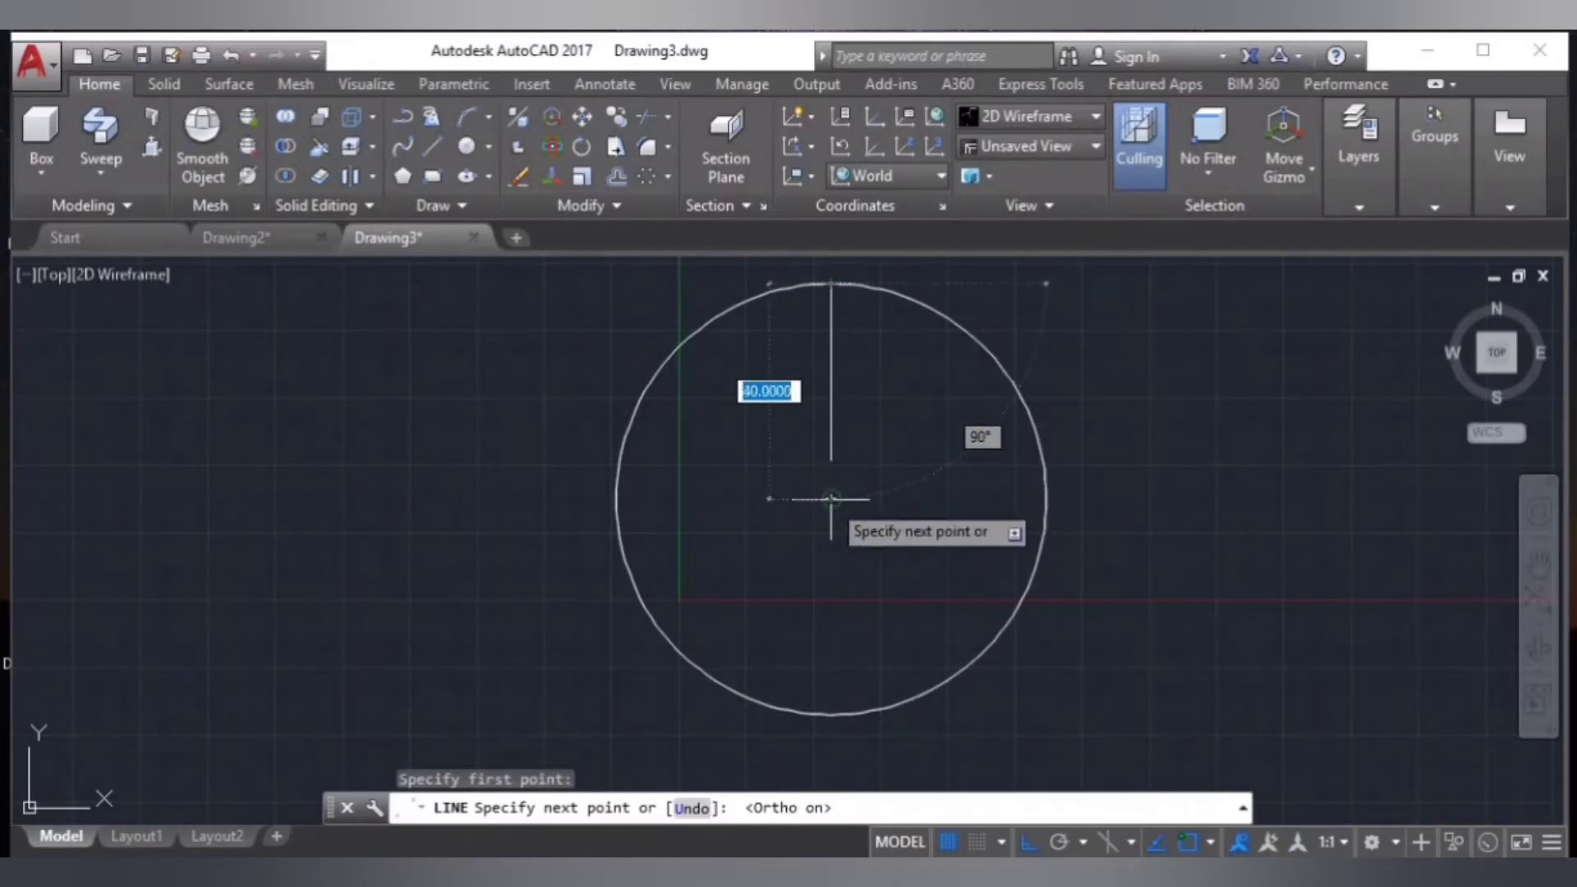
click(831, 498)
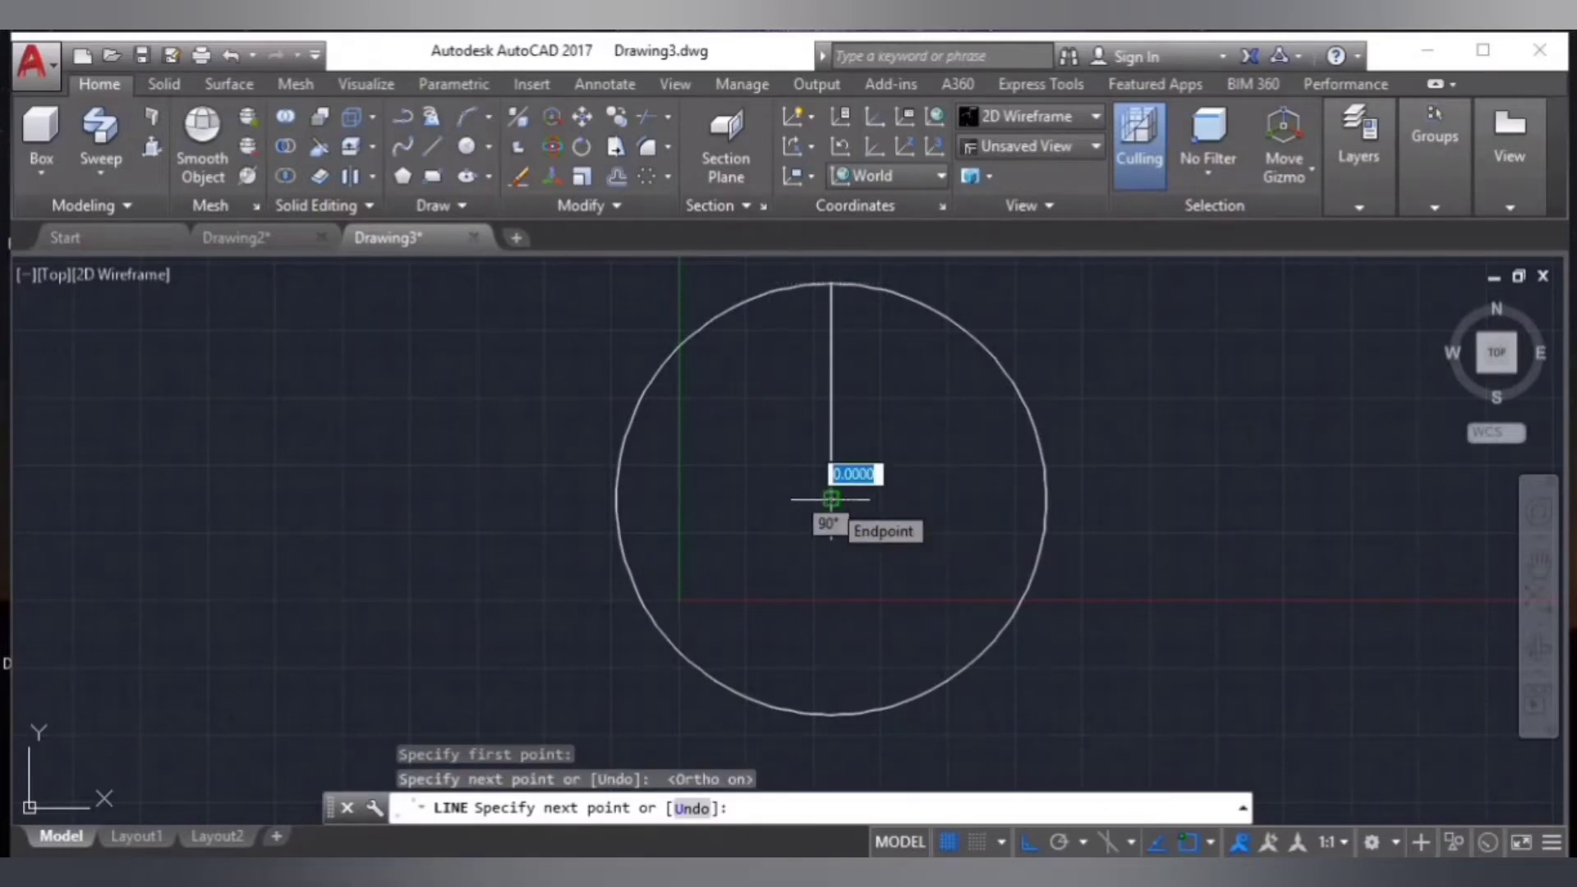
key(Return)
scroll(839, 530, up, 2)
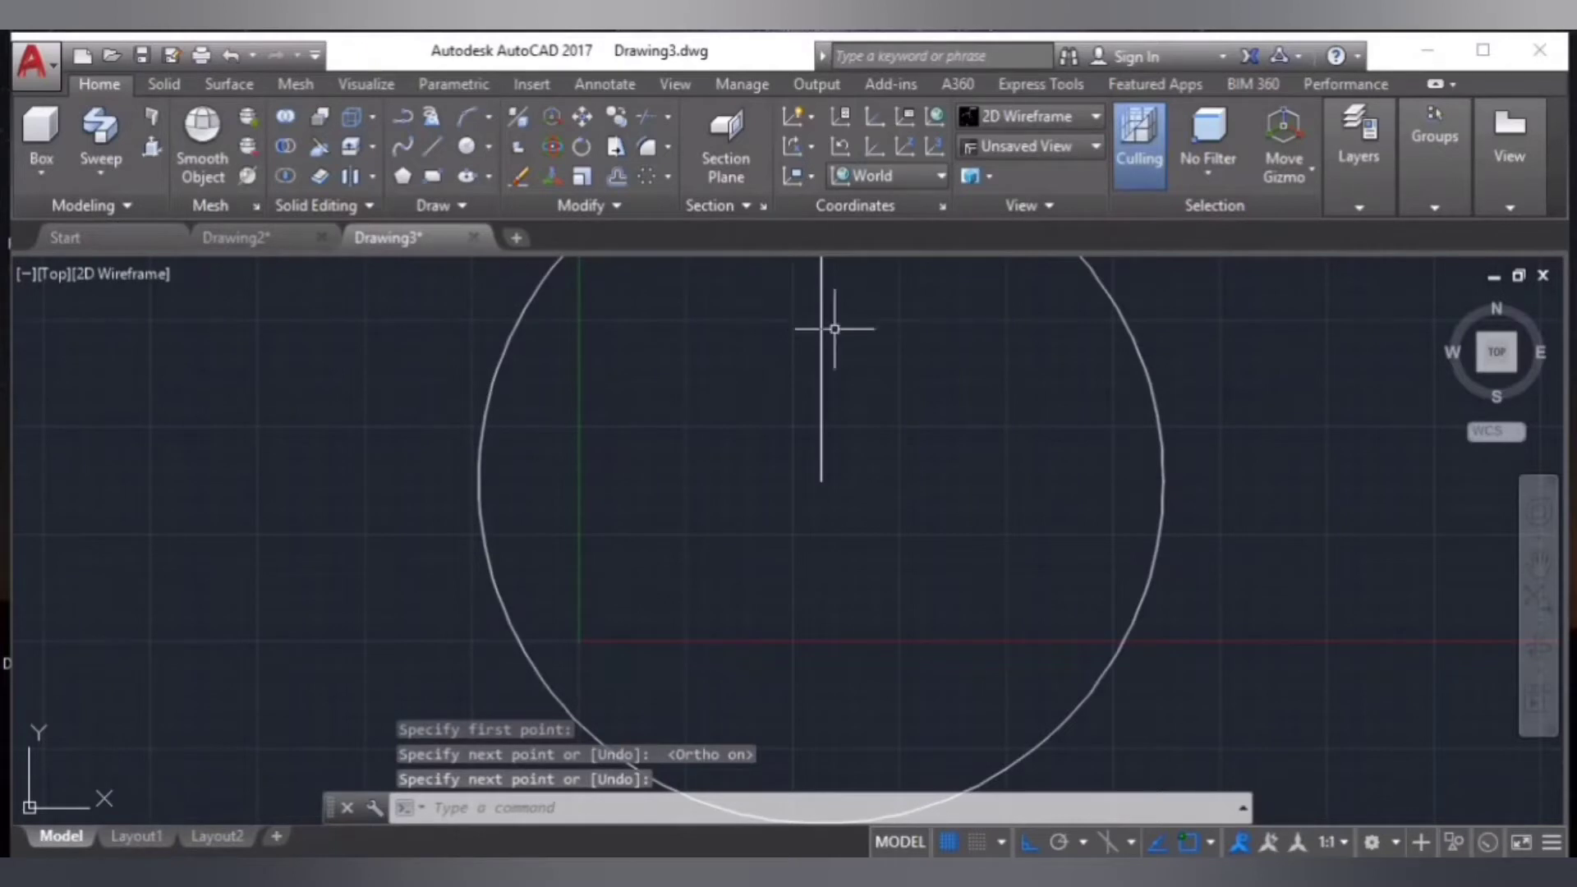
- Polar-array the vertical line into 3 spokes, 120° apart, around the circle's centre
click(651, 173)
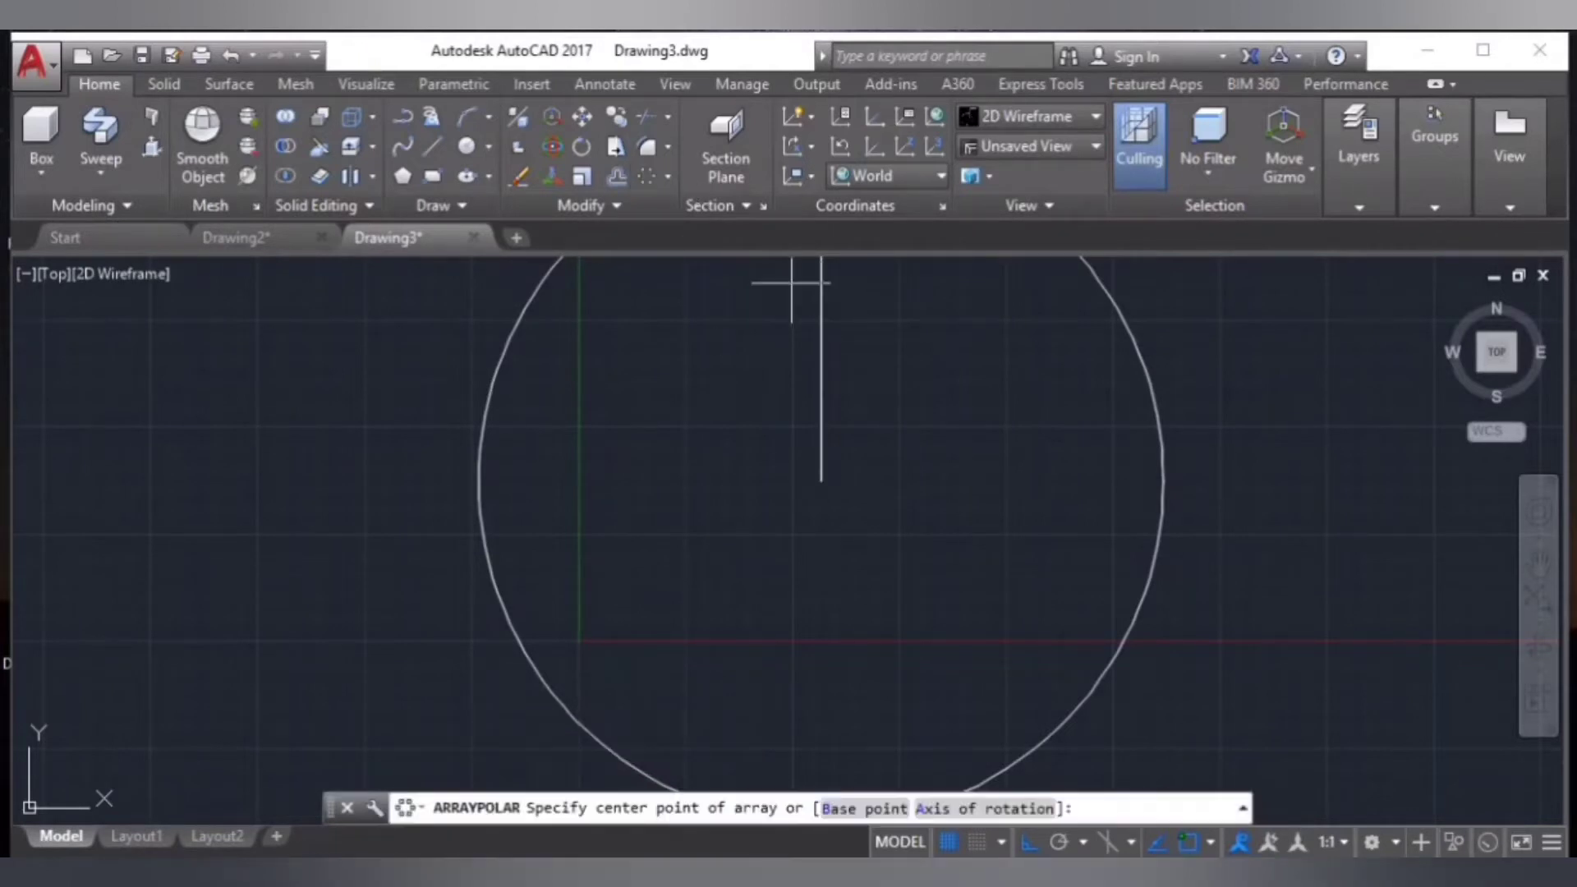
click(821, 481)
text(3)
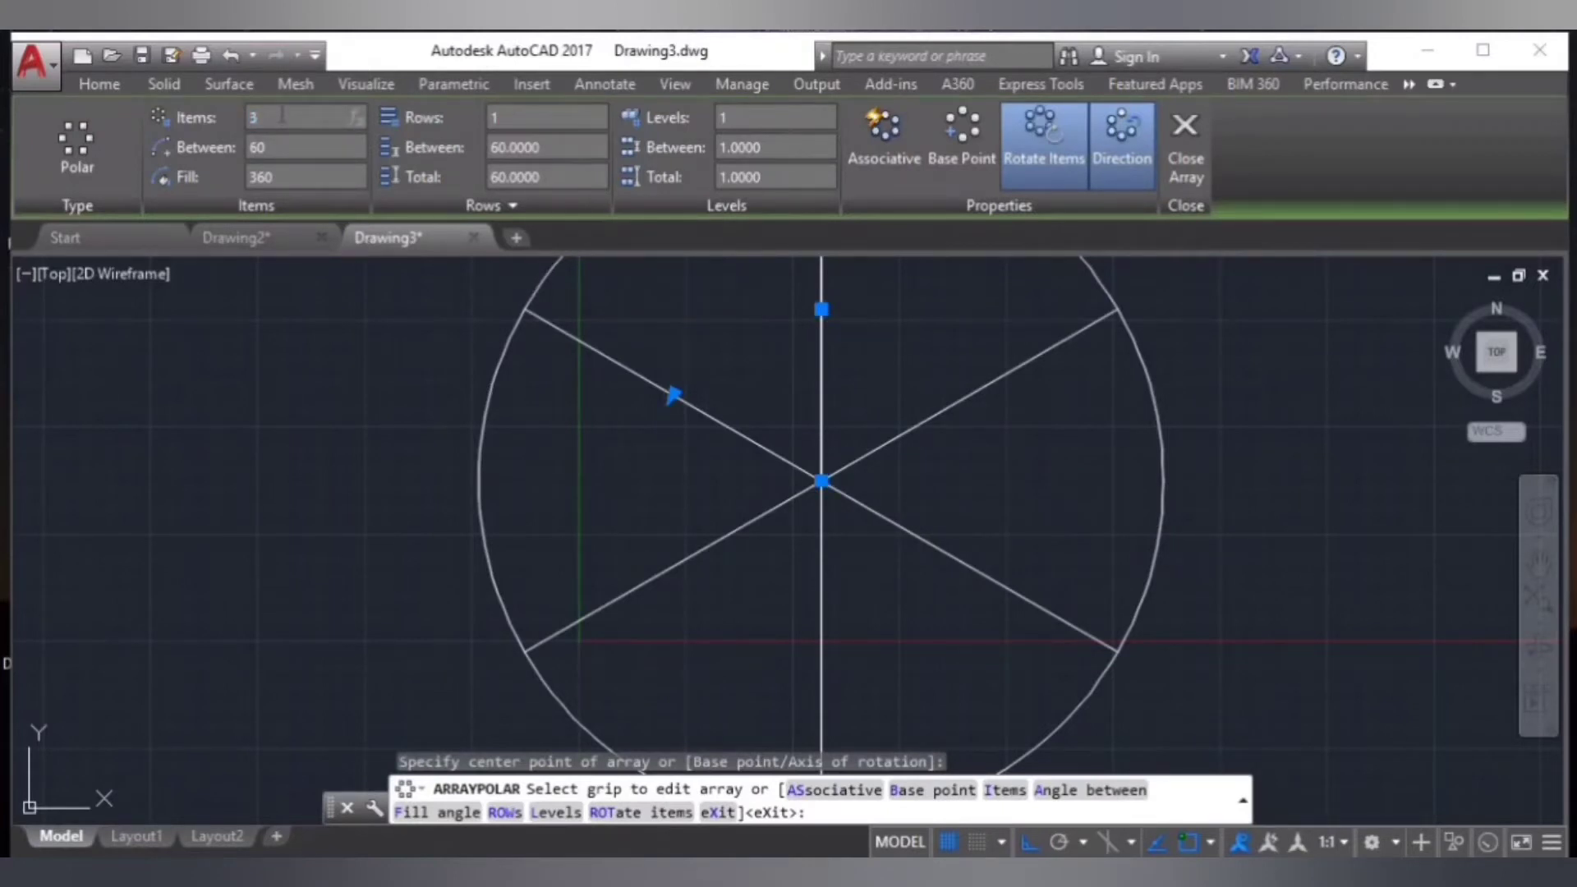
key(Return)
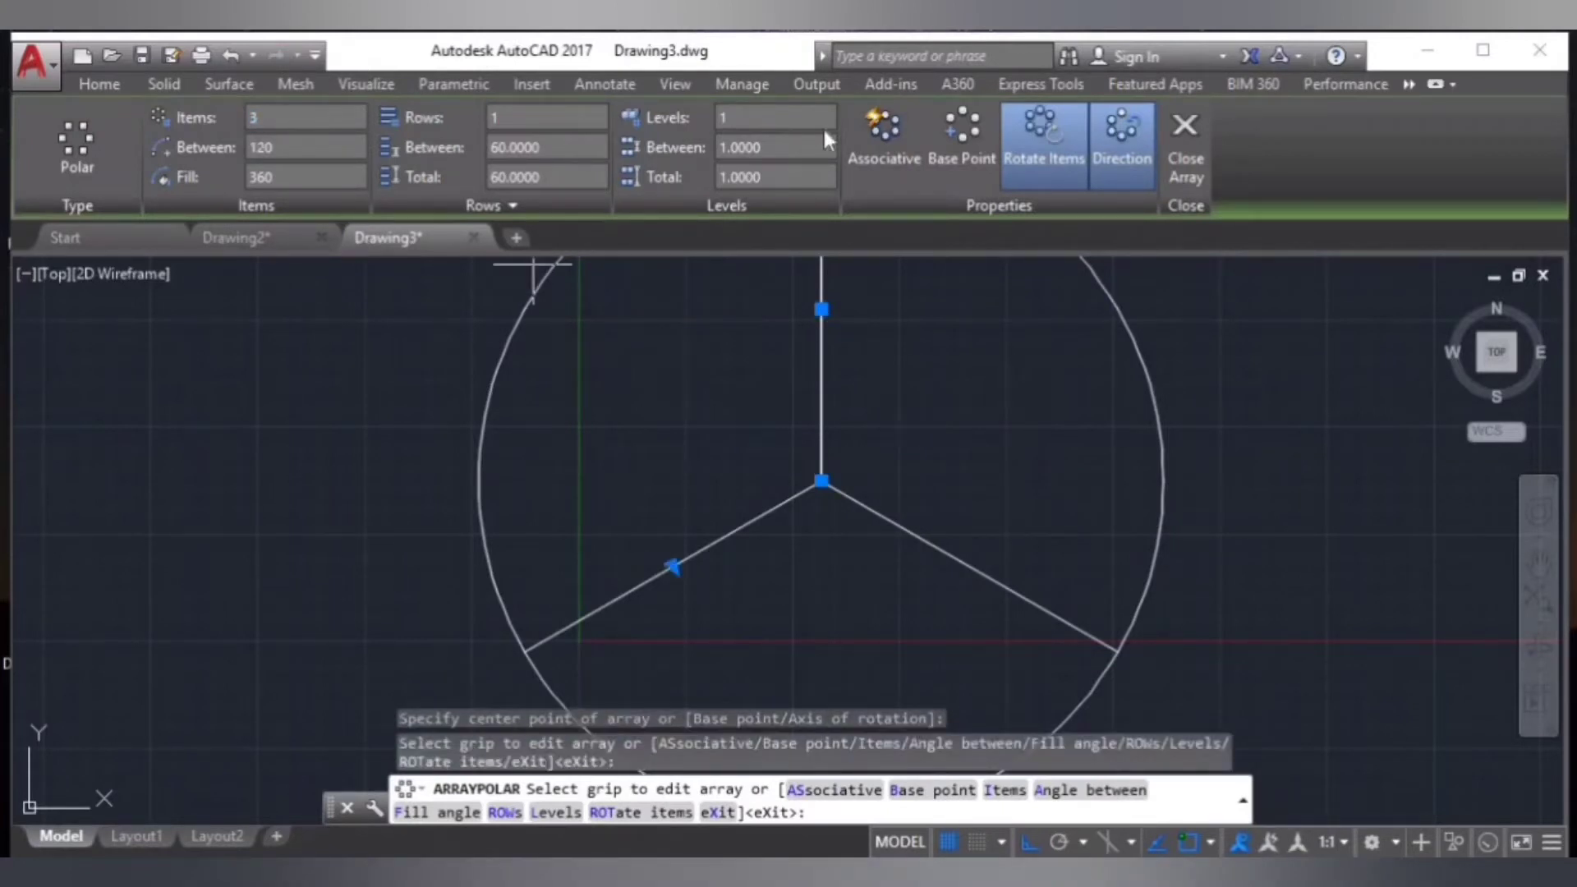
click(1191, 165)
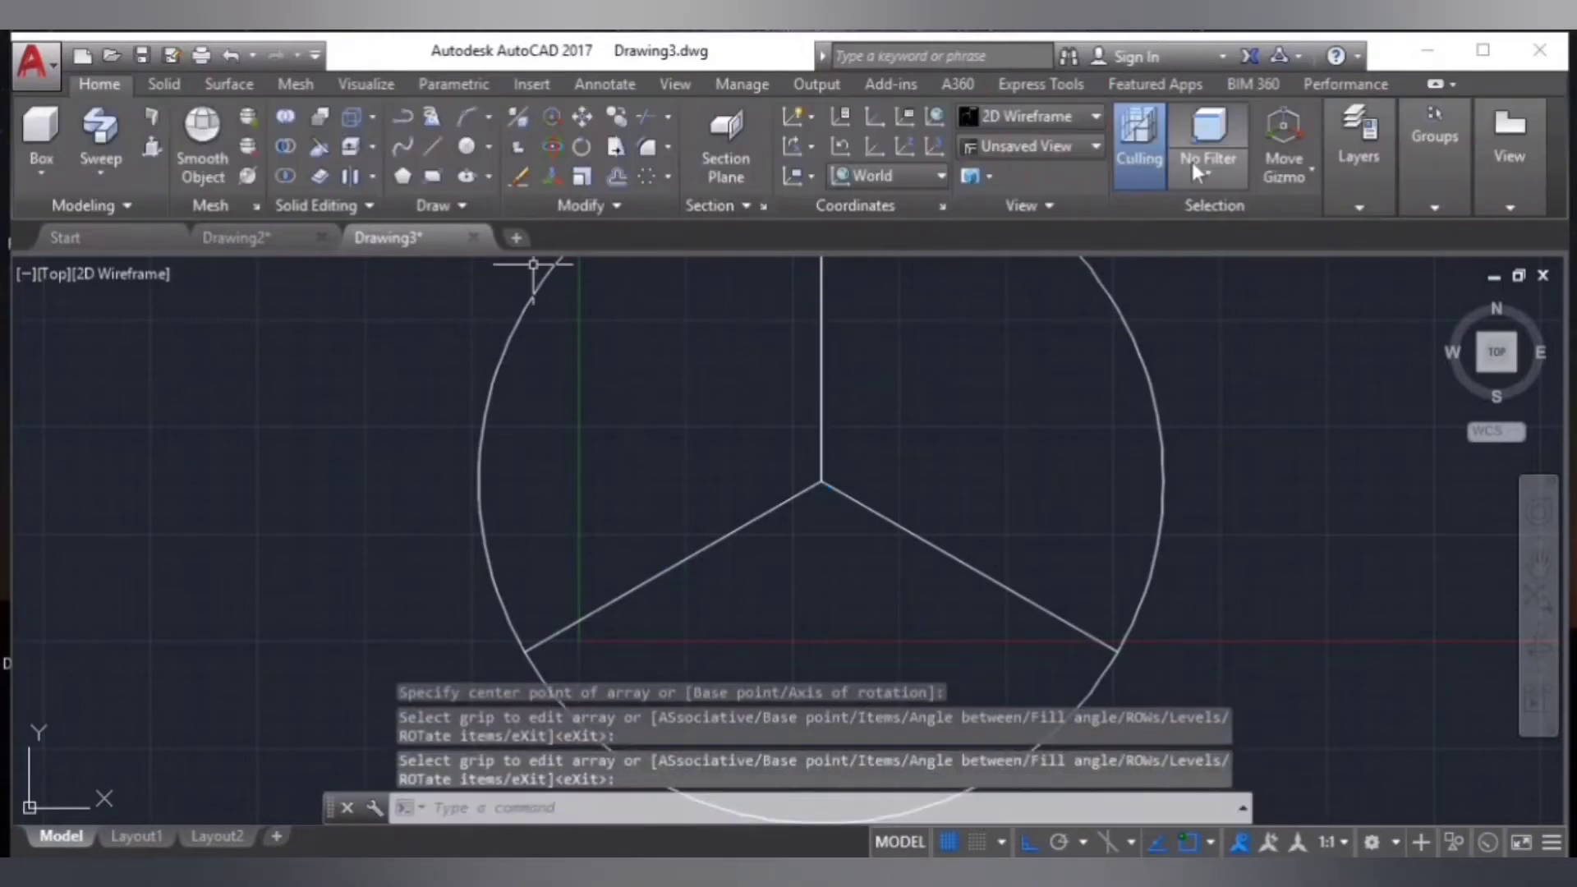
scroll(932, 410, down, 2)
scroll(932, 410, down, 1)
scroll(932, 411, up, 2)
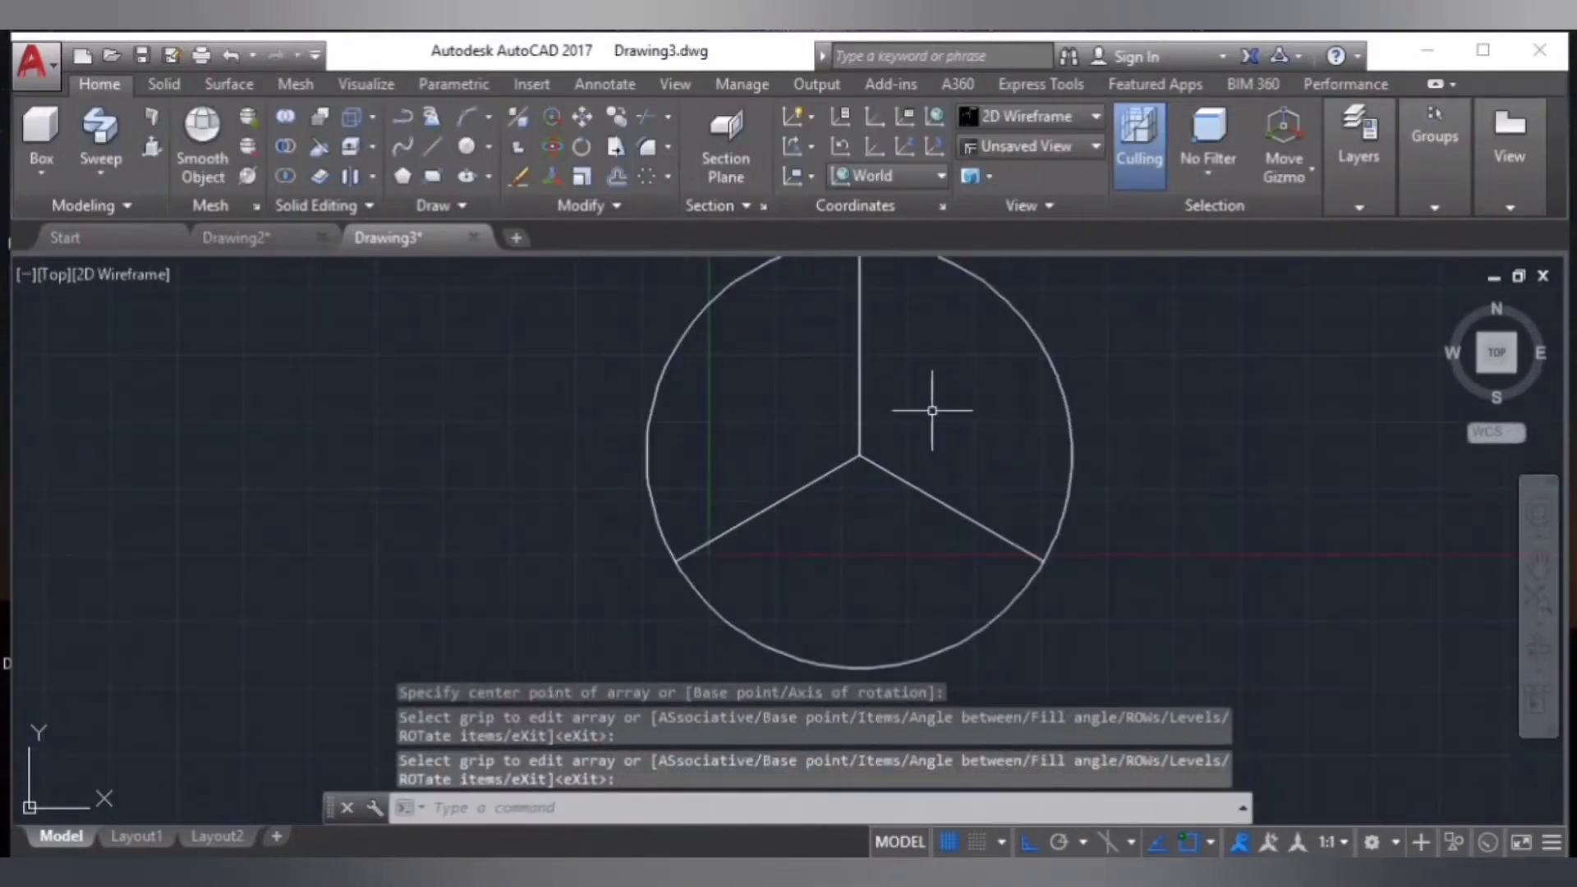
scroll(932, 410, up, 1)
- Draw a 10-unit horizontal line rightward from the star's centre
click(432, 140)
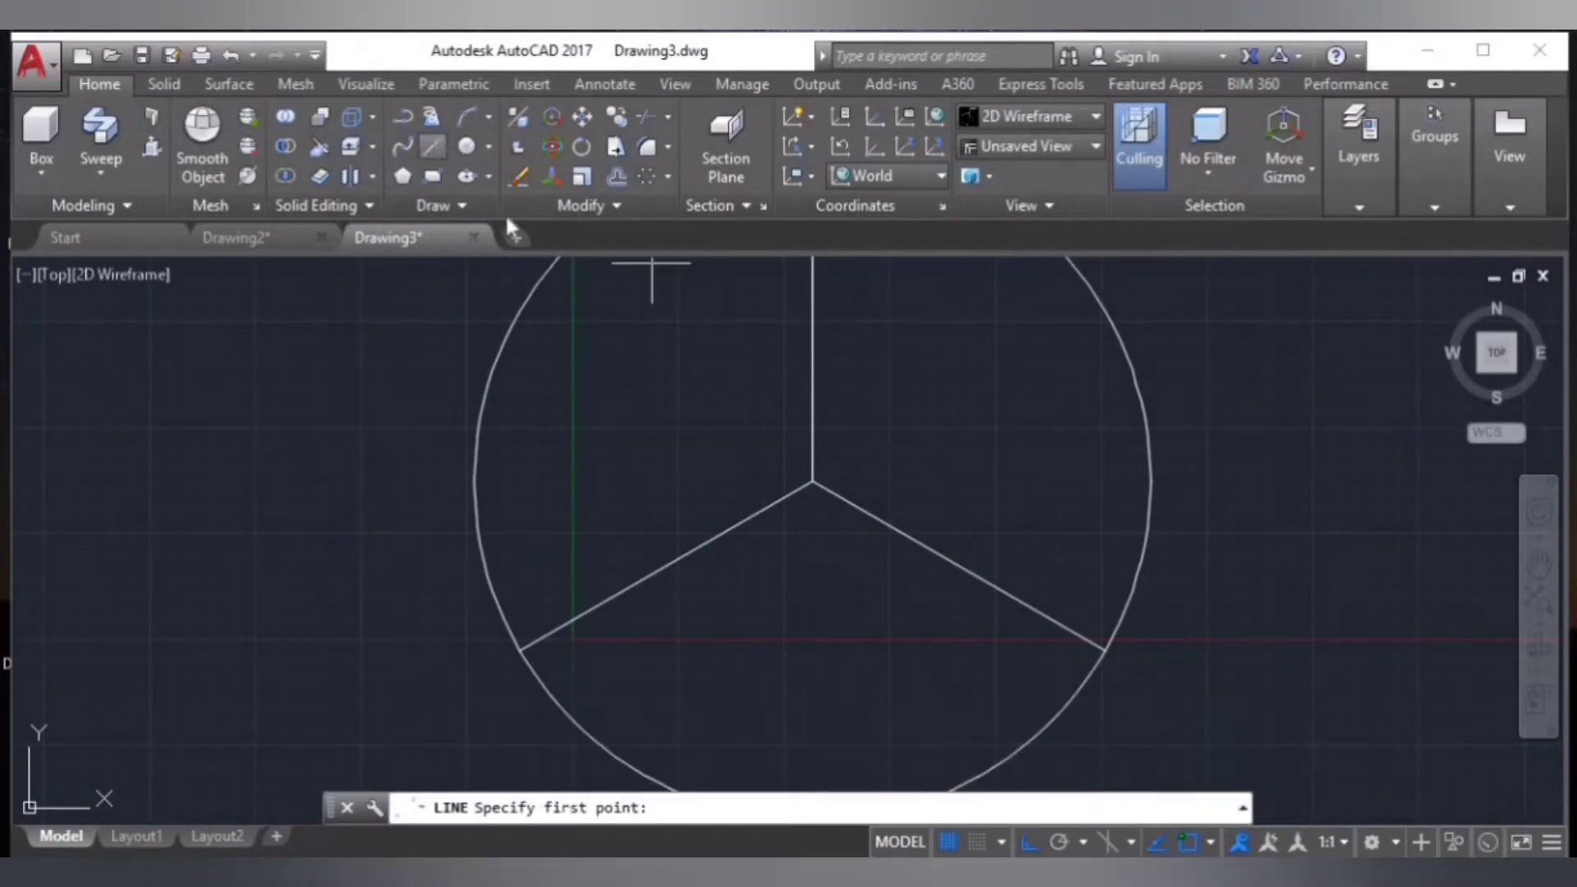
scroll(811, 496, up, 3)
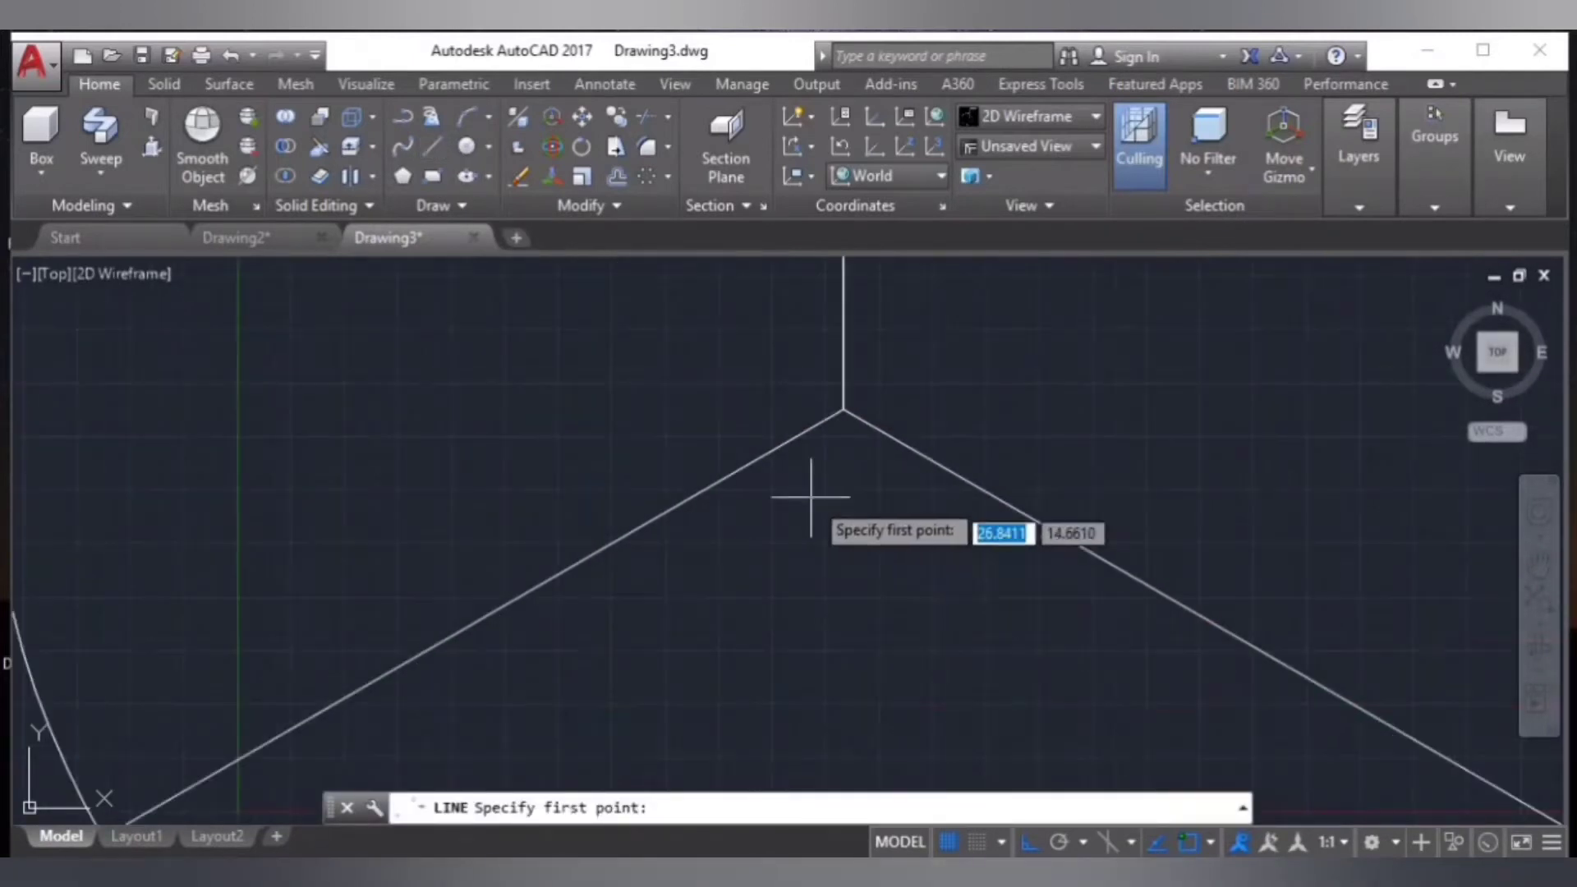
click(842, 408)
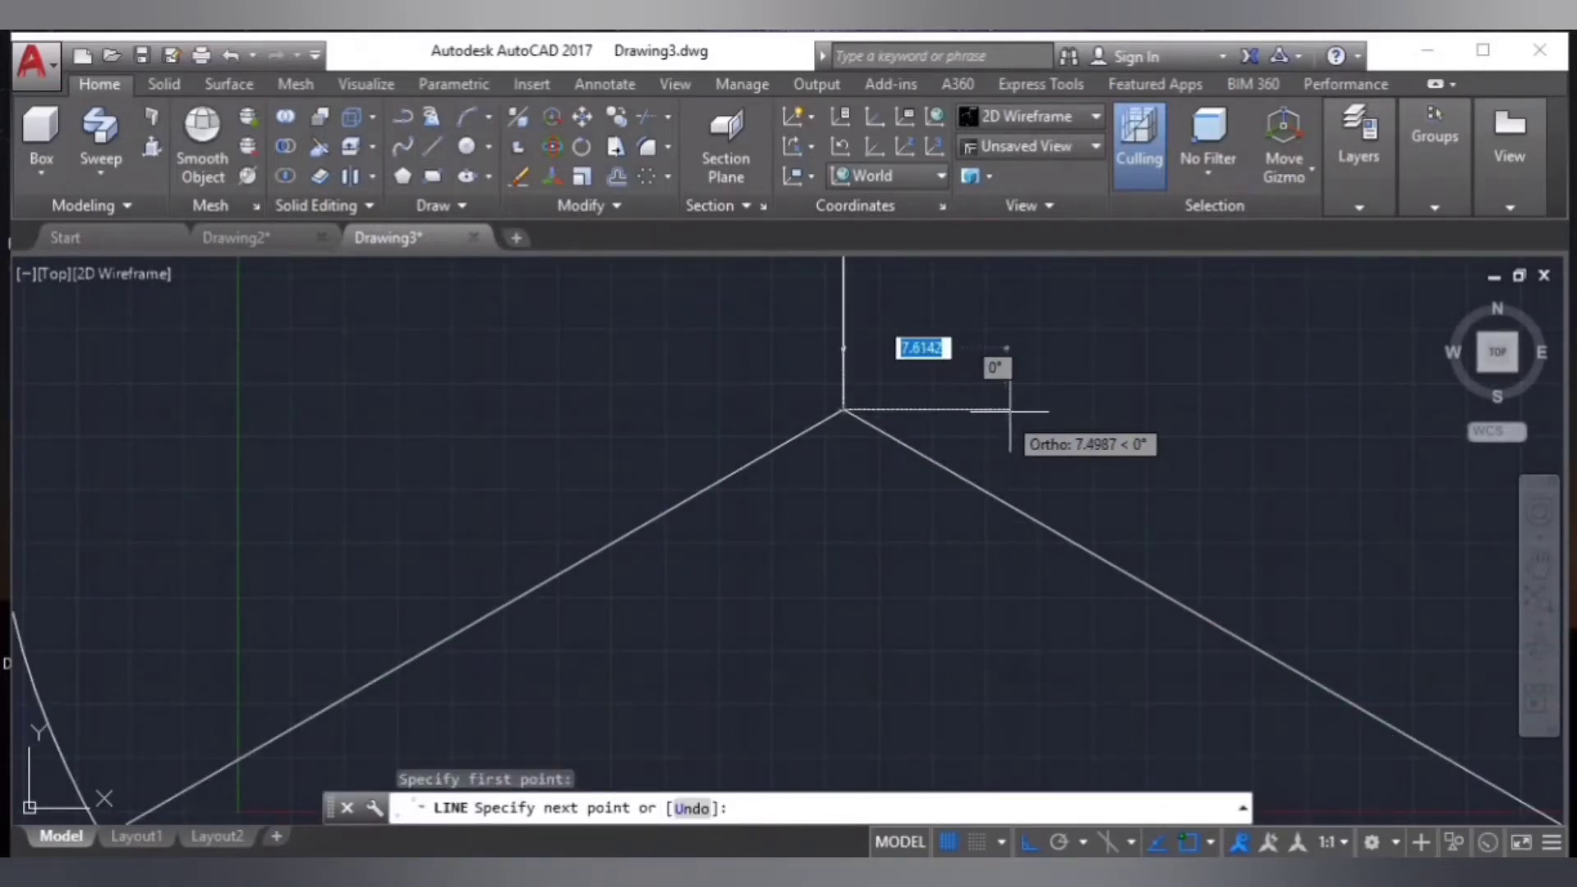
text(10)
key(Return)
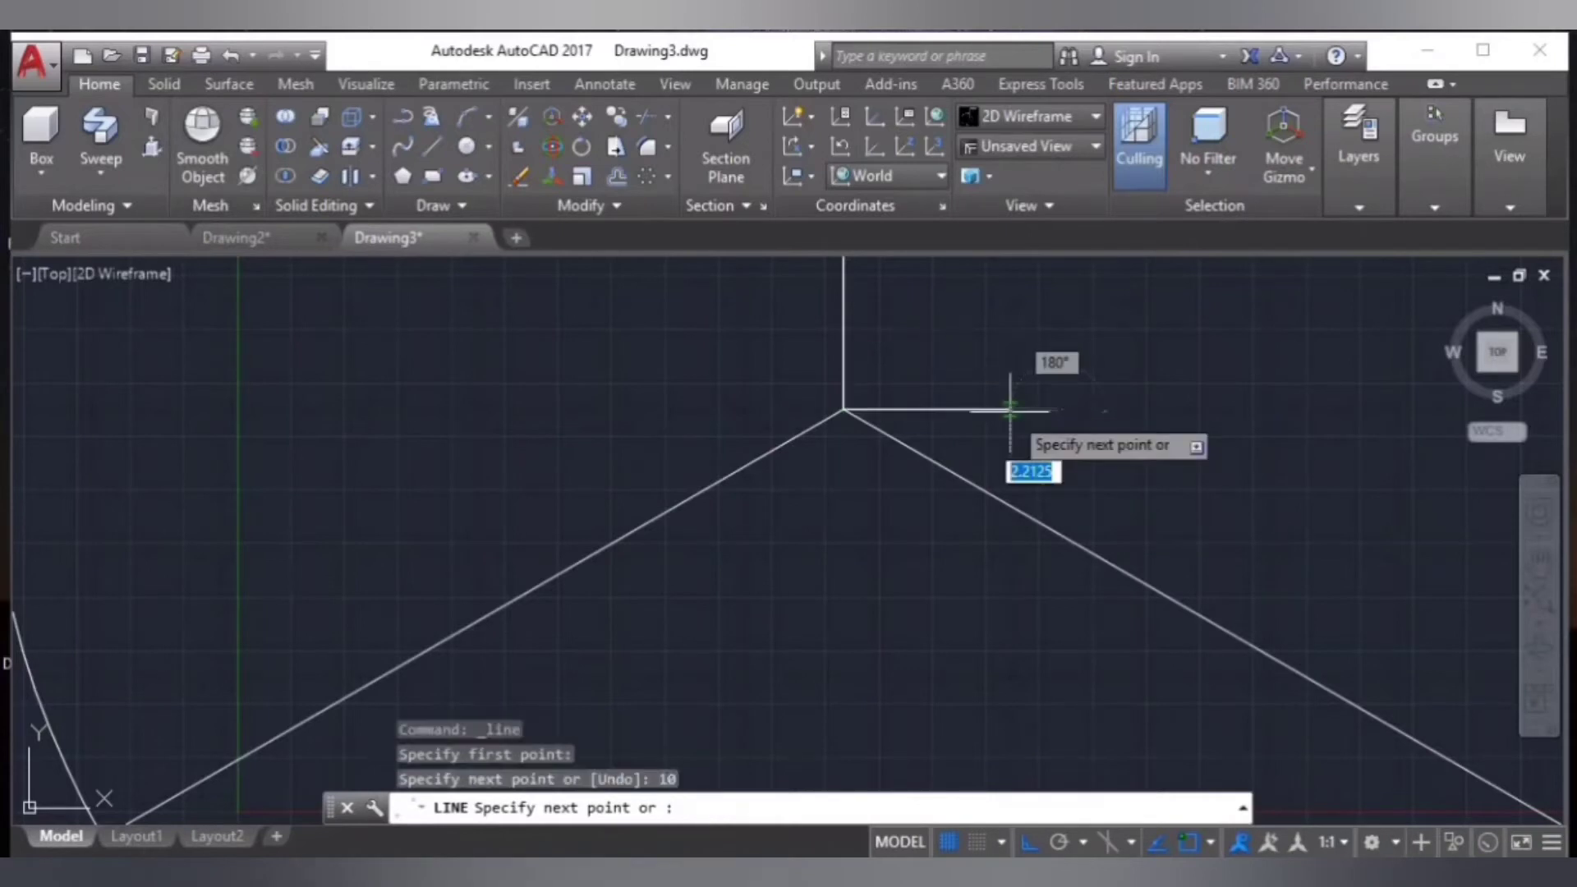
key(Return)
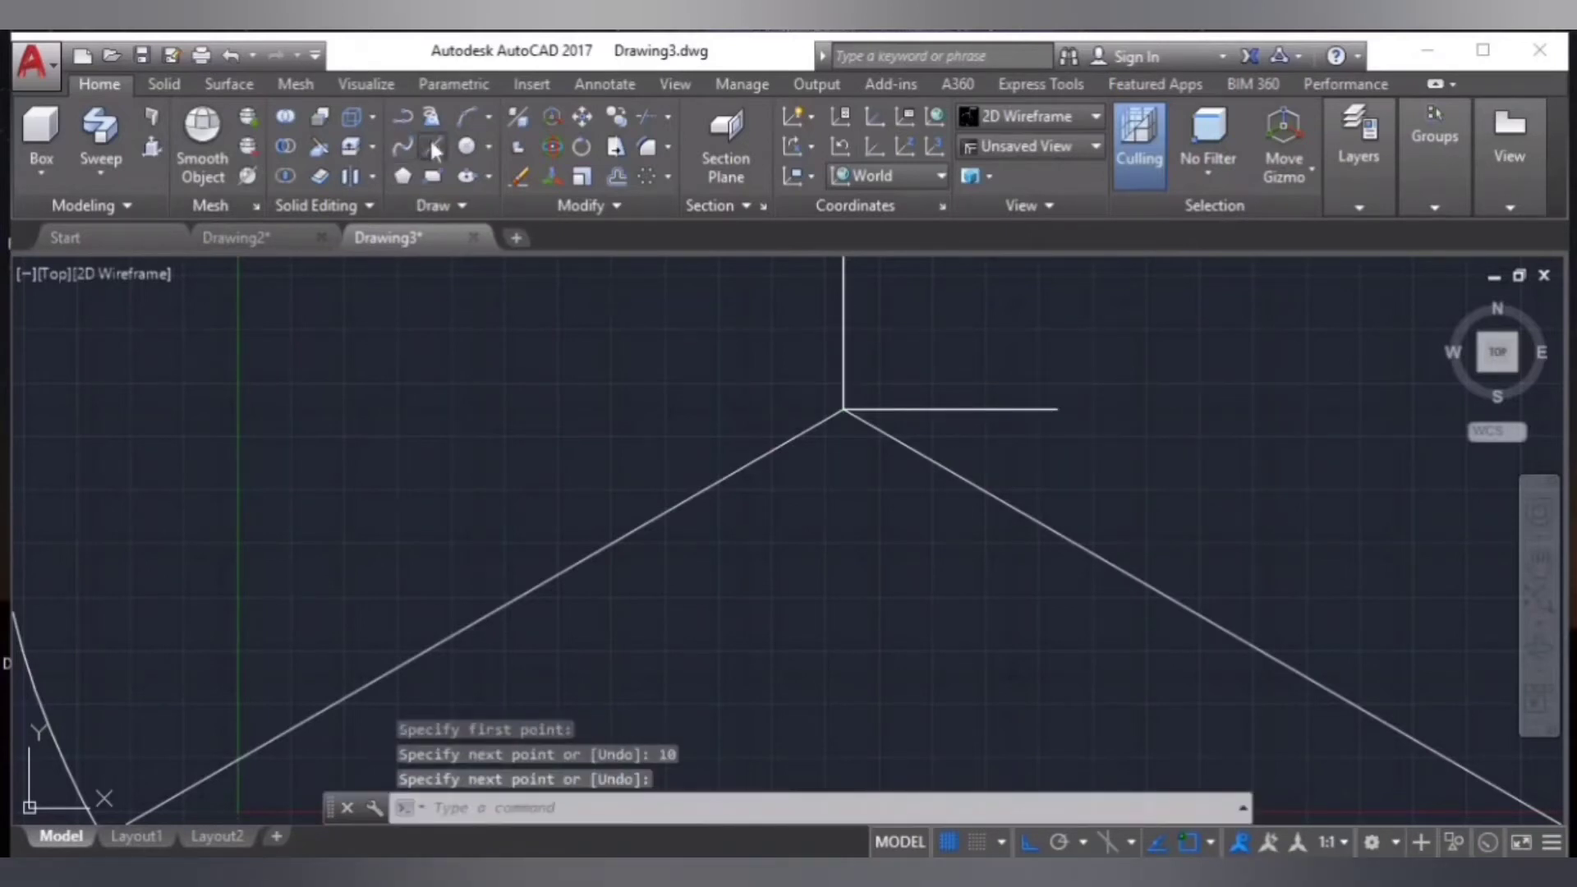
- Draw a 5-unit vertical line up from its midpoint, then turn Ortho off
click(433, 147)
scroll(961, 342, up, 4)
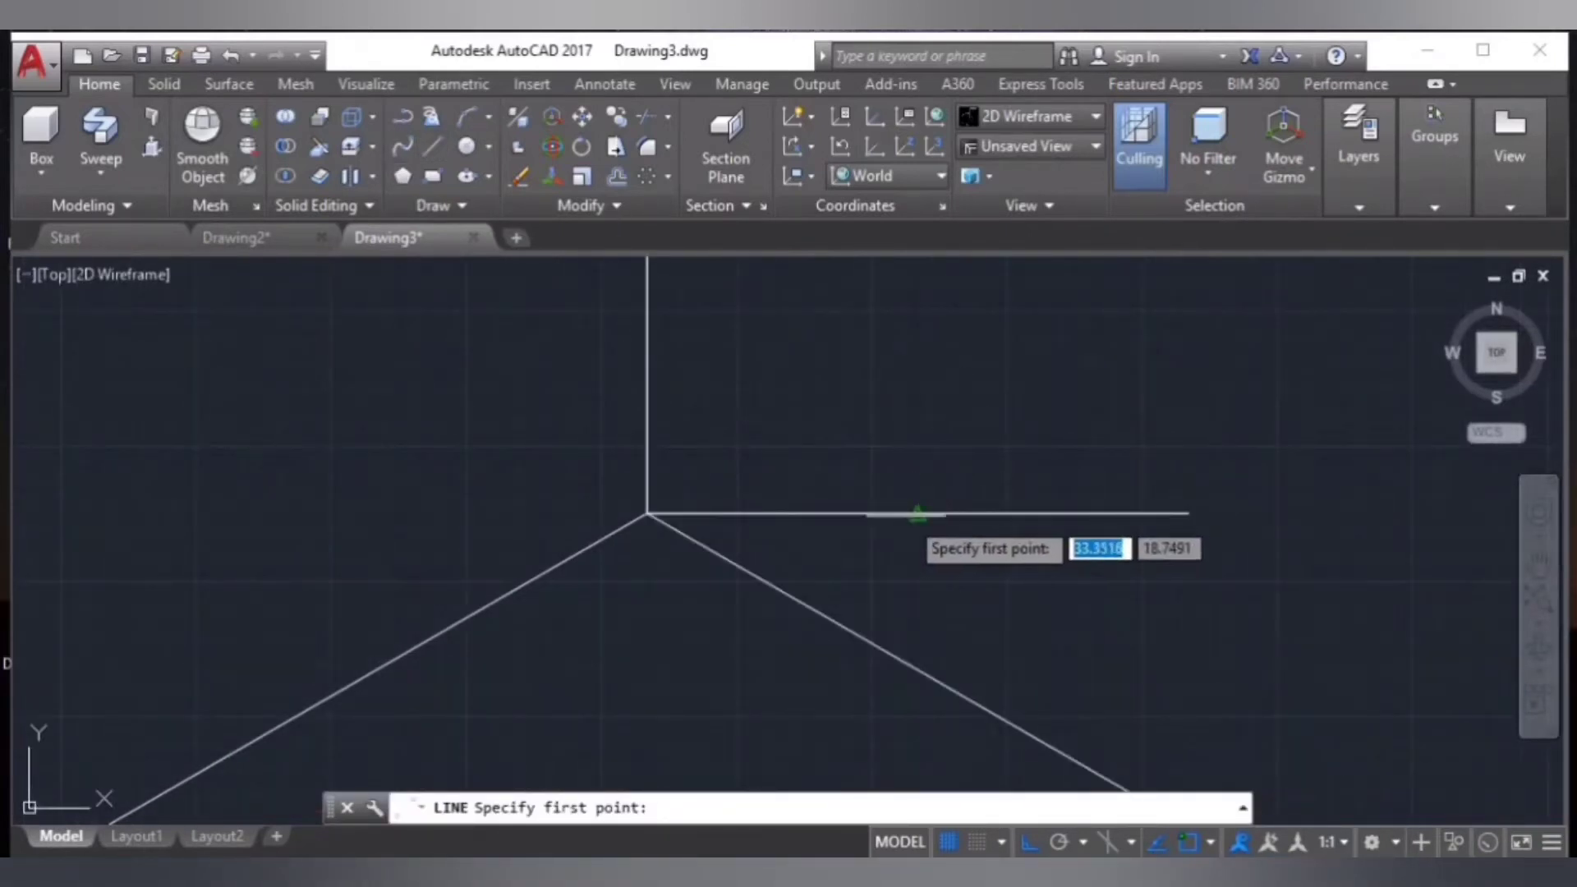
click(917, 515)
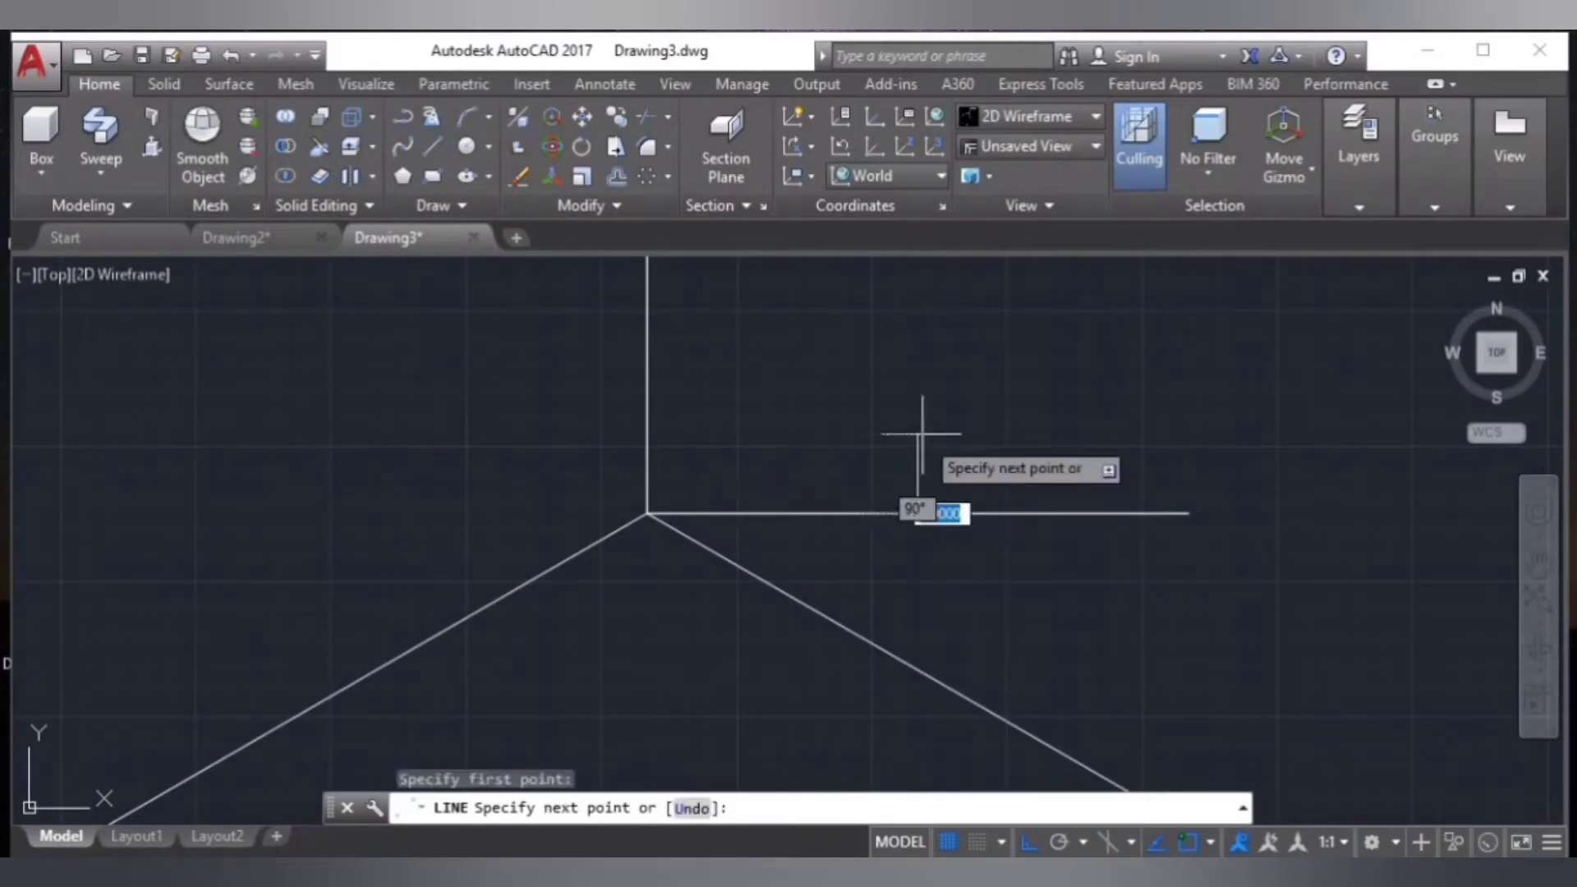
text(5)
key(Return)
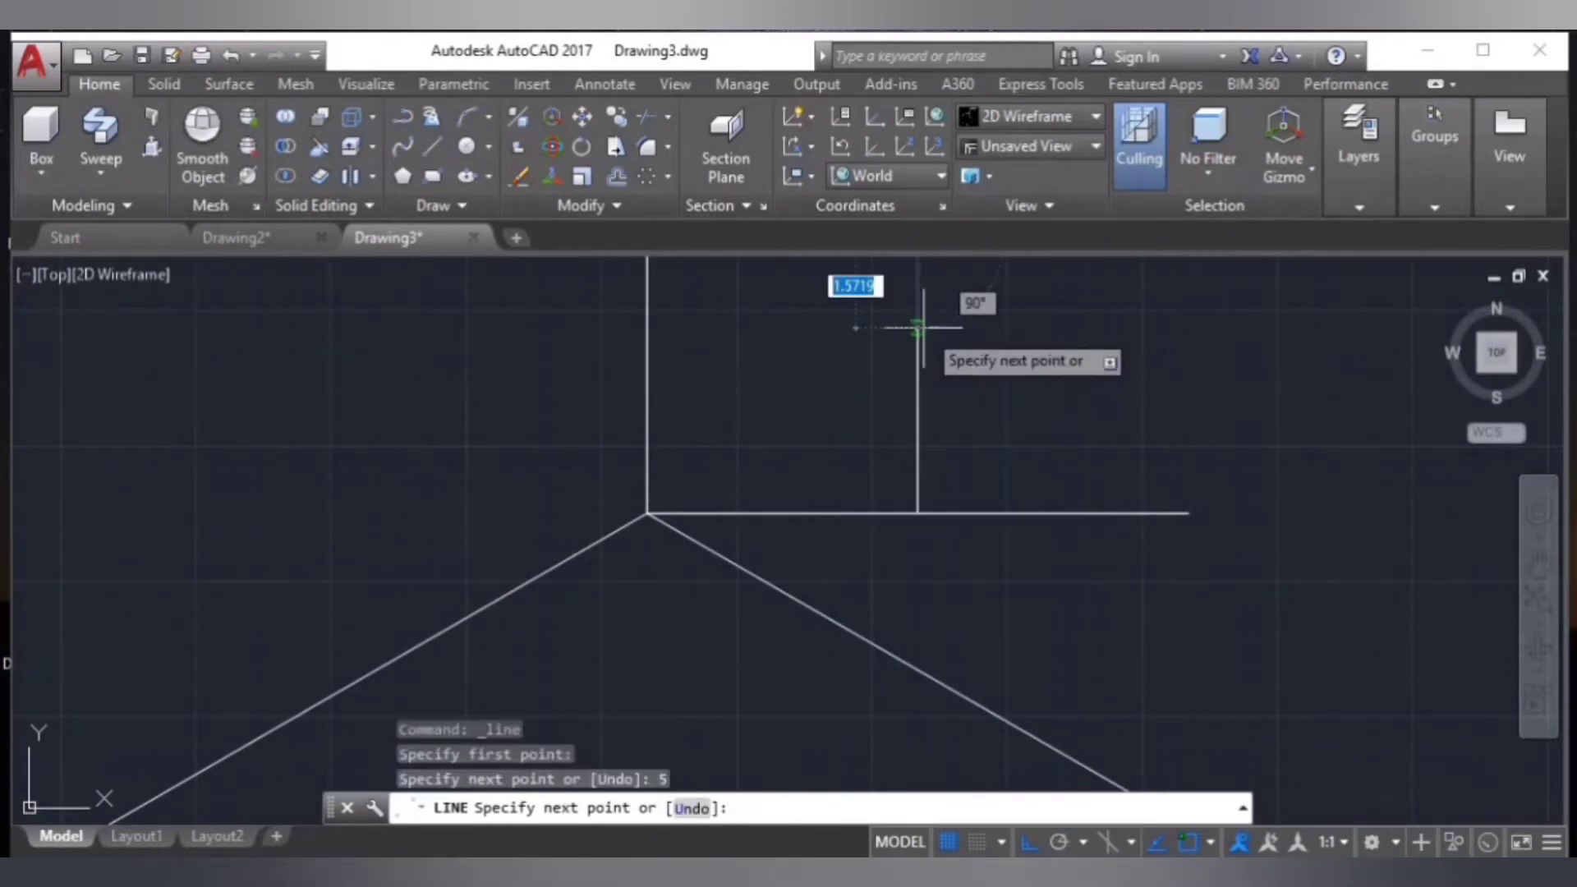
key(Return)
scroll(921, 343, down, 2)
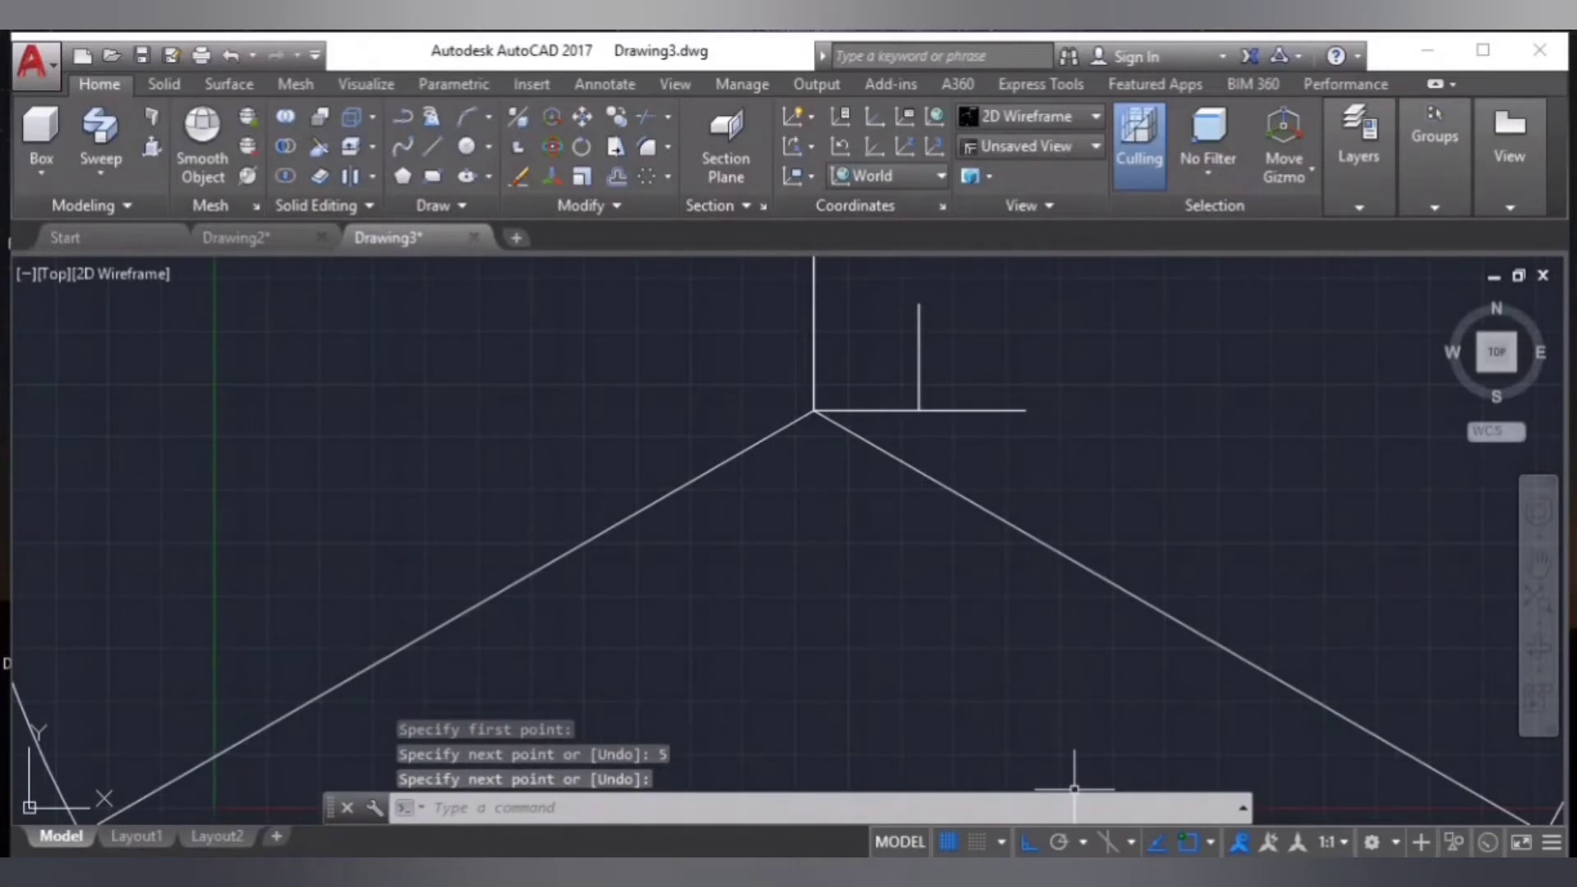
click(1030, 843)
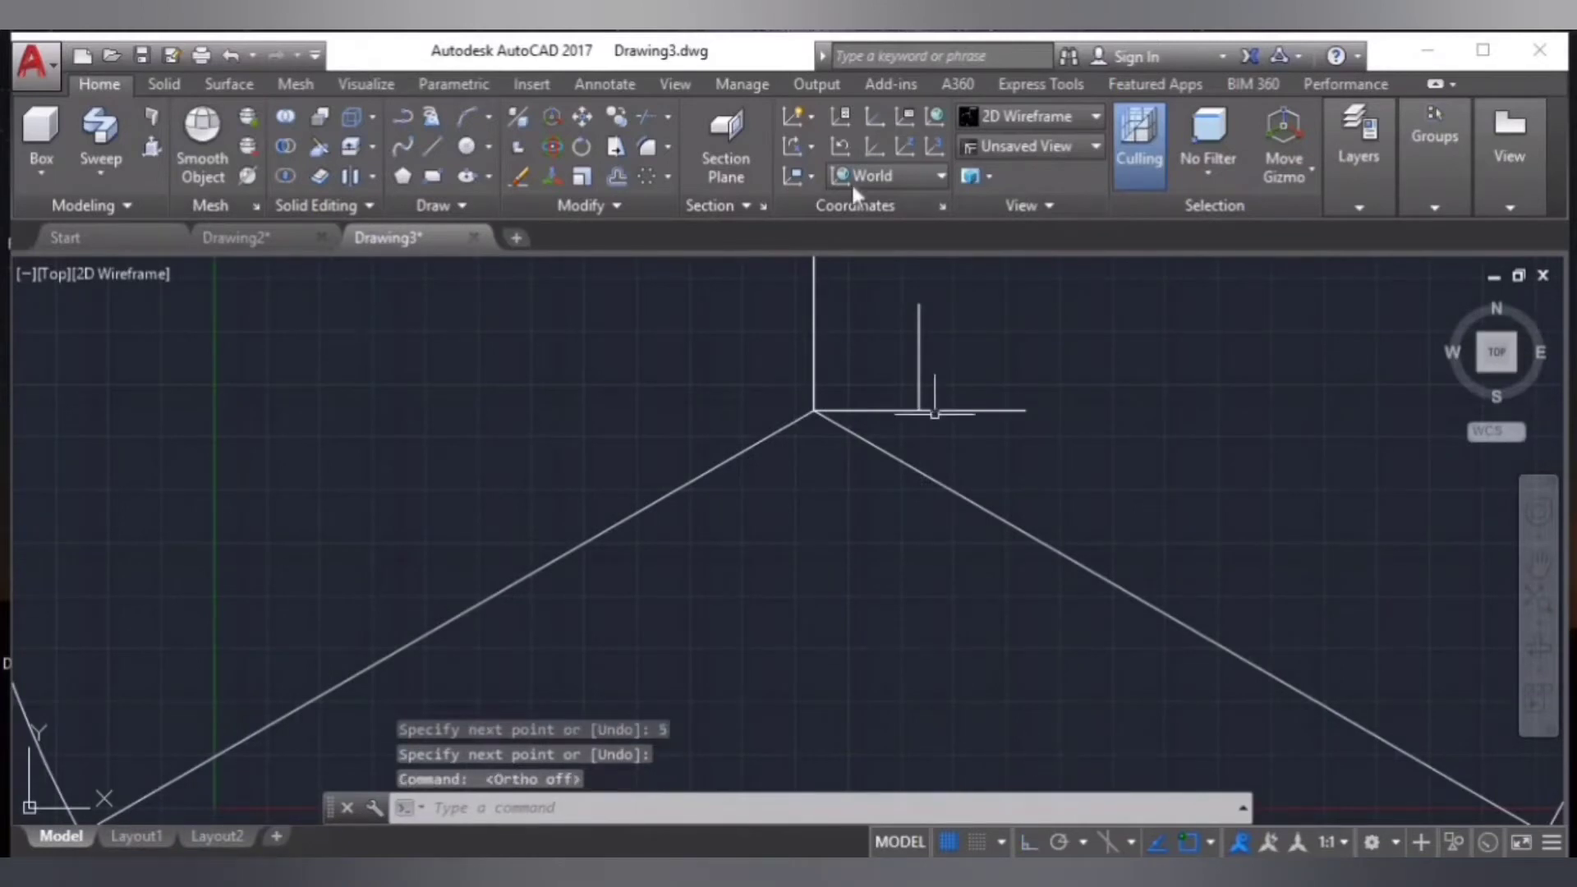
click(431, 156)
scroll(969, 406, up, 2)
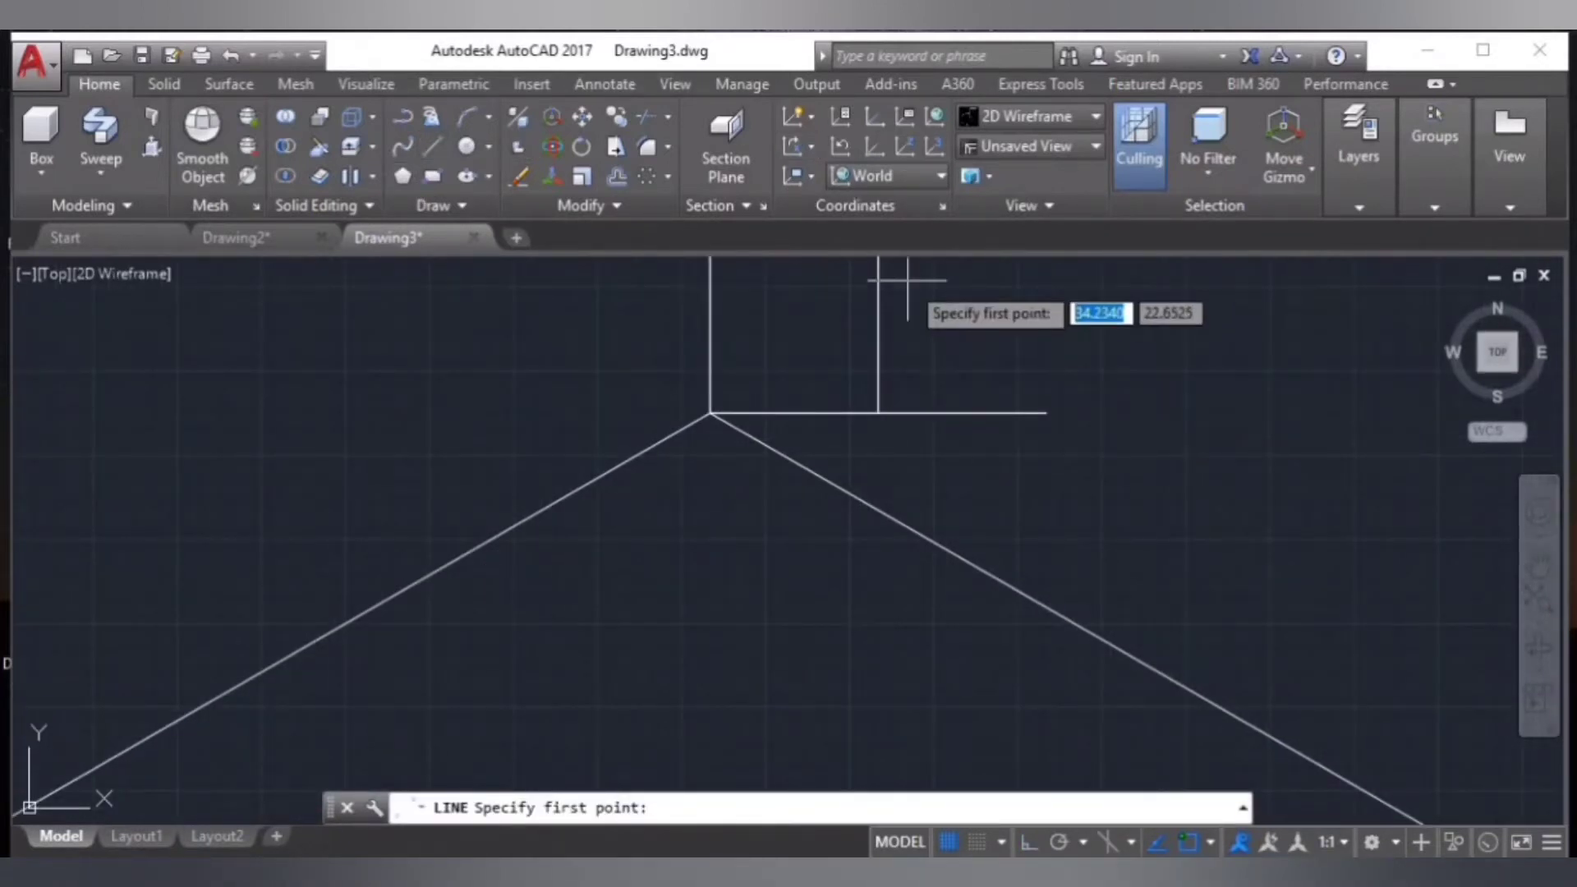
- Close the triangle with two 45° sides meeting at the top of the 5-unit line
middle_drag(909, 279, 919, 485)
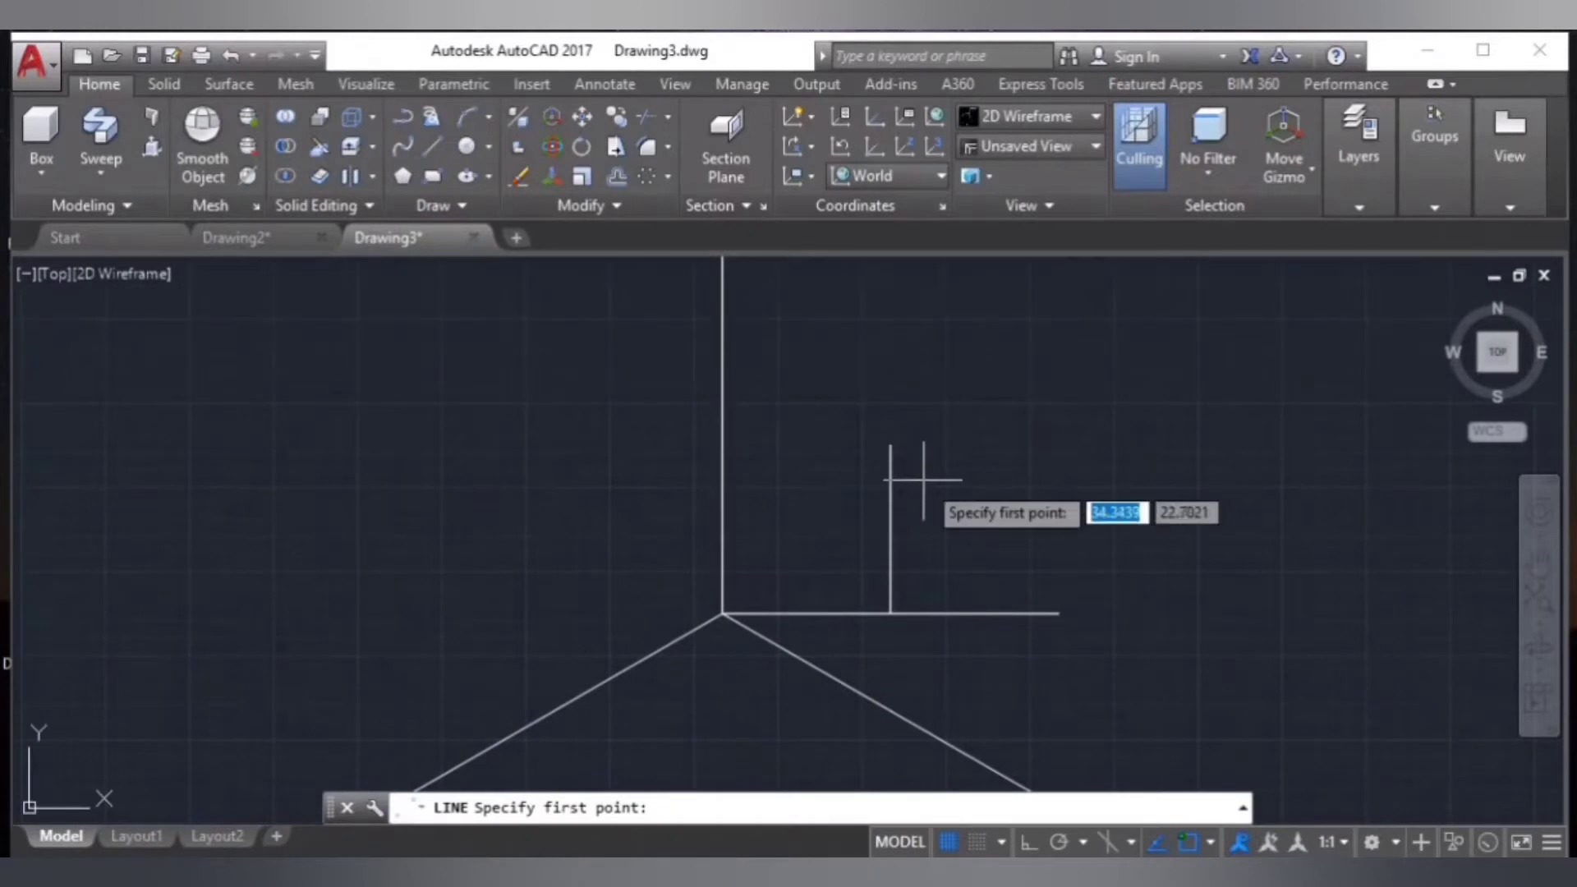
click(720, 614)
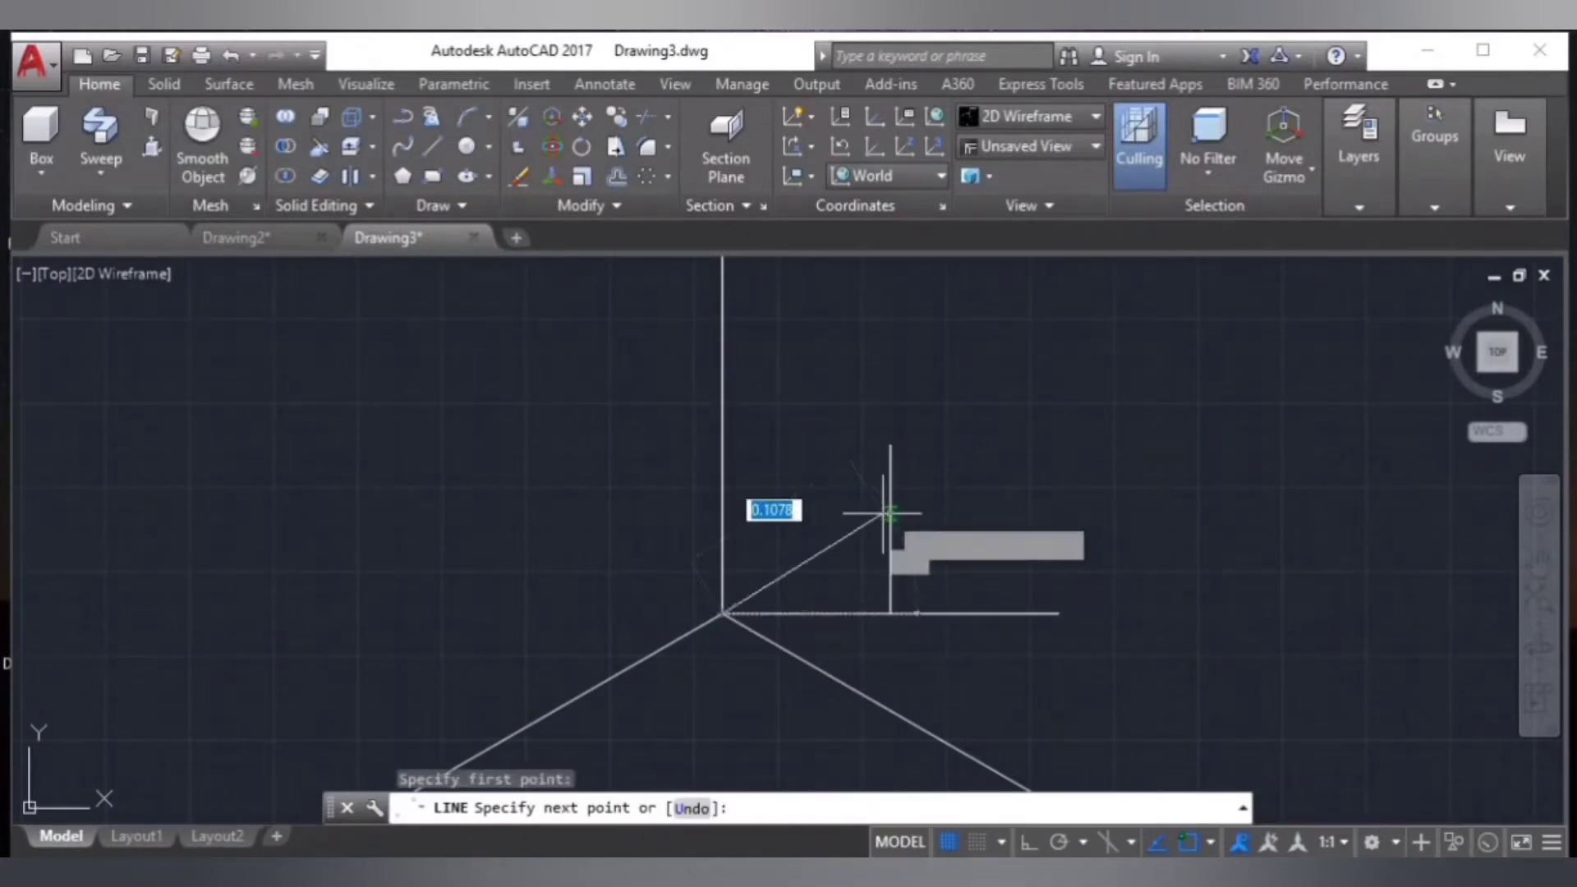
click(889, 445)
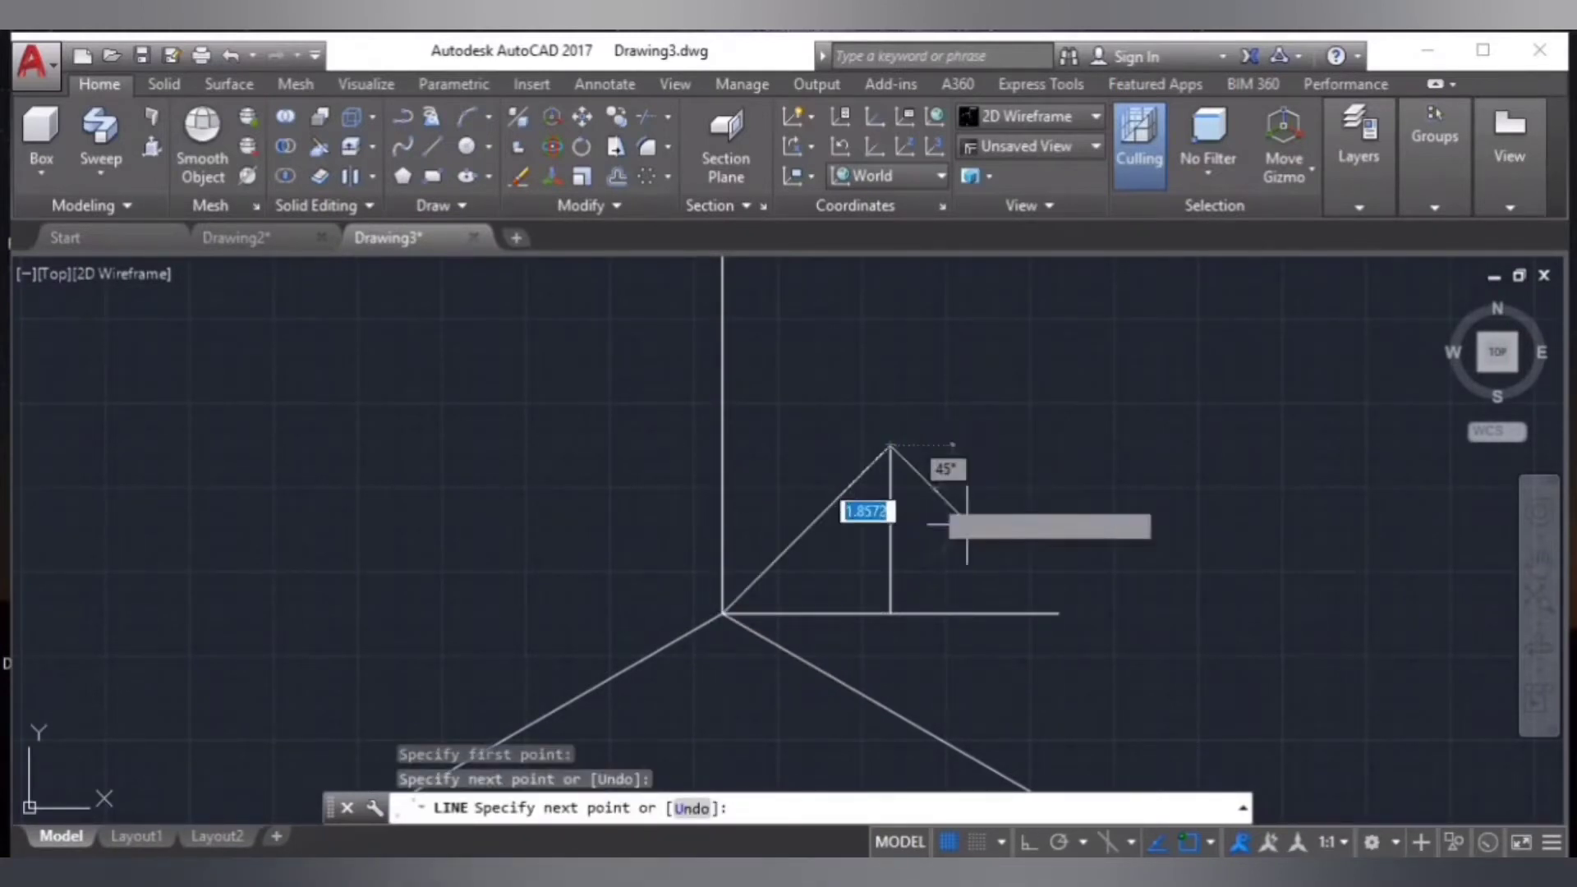
click(1057, 613)
key(Return)
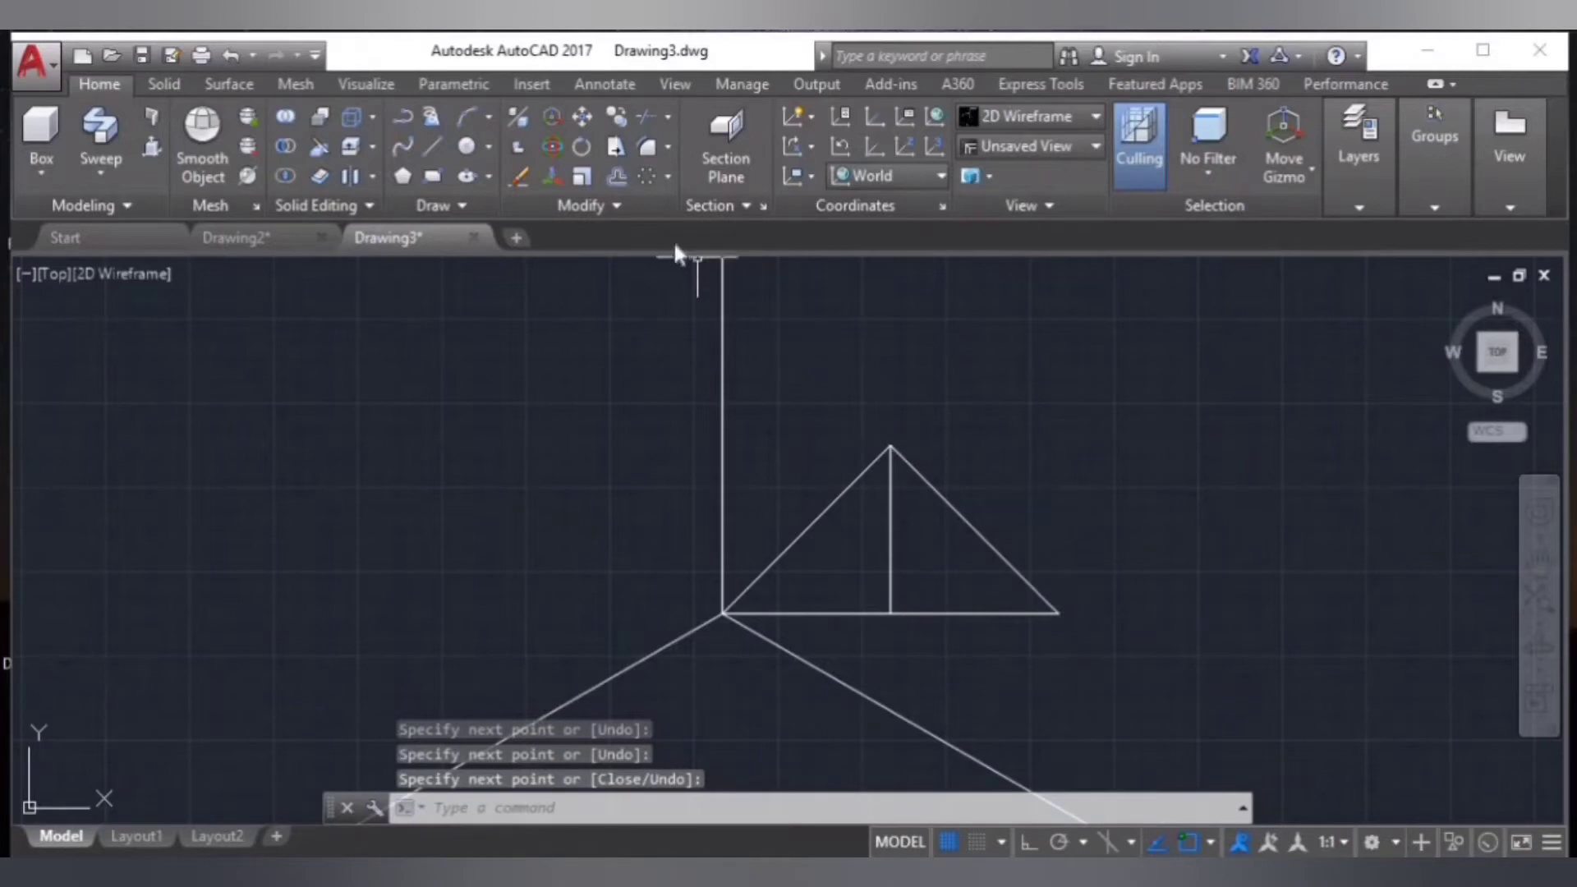
- Select the two slanted sides and the horizontal base line
click(842, 490)
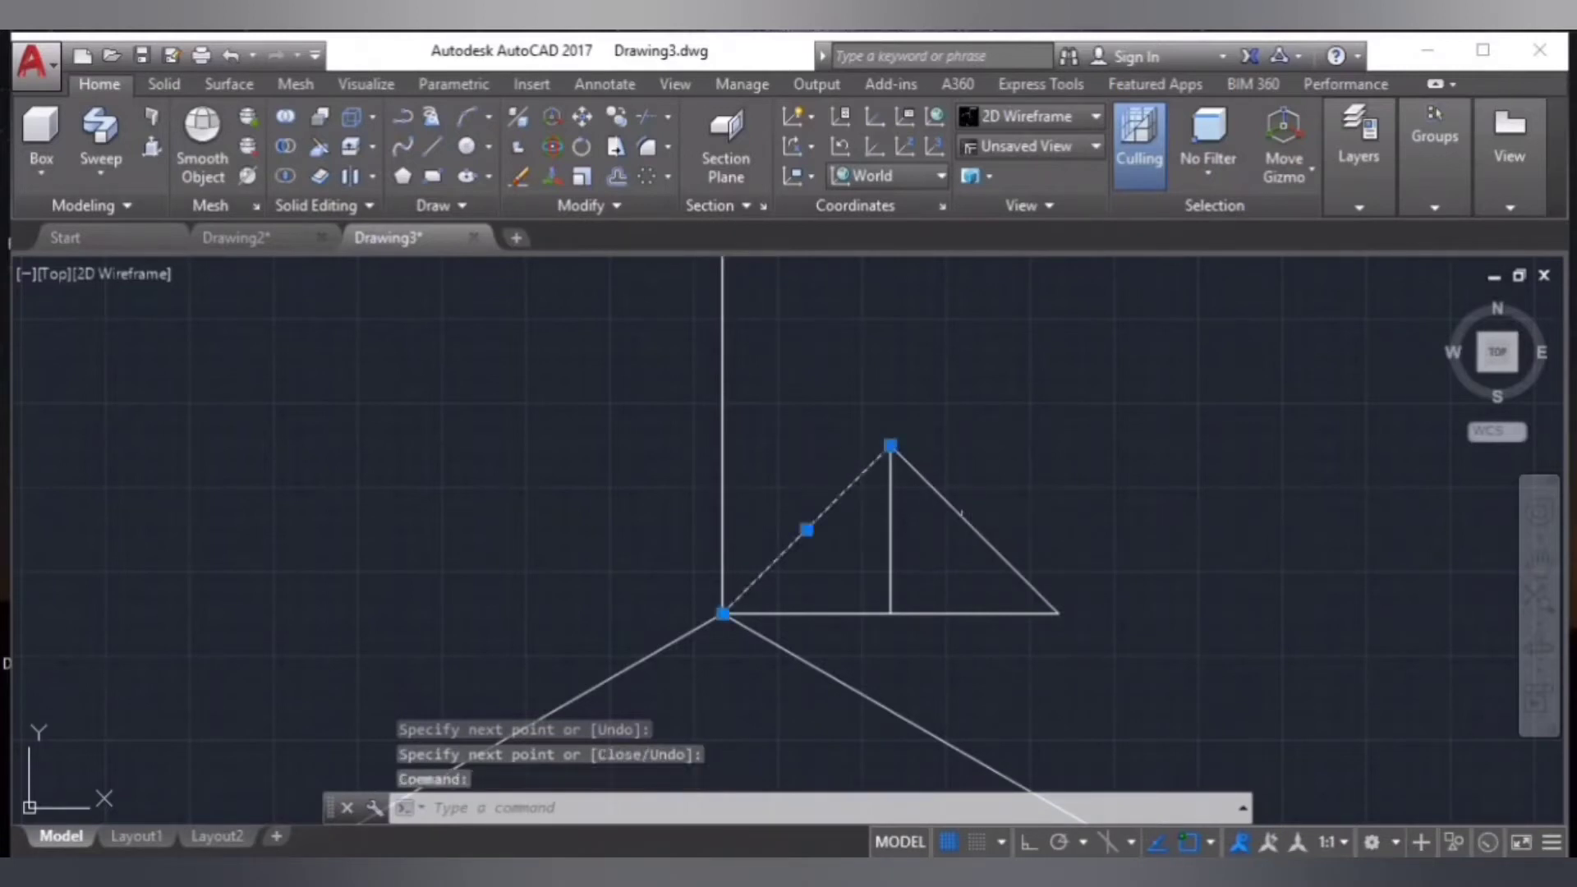
click(964, 513)
click(958, 614)
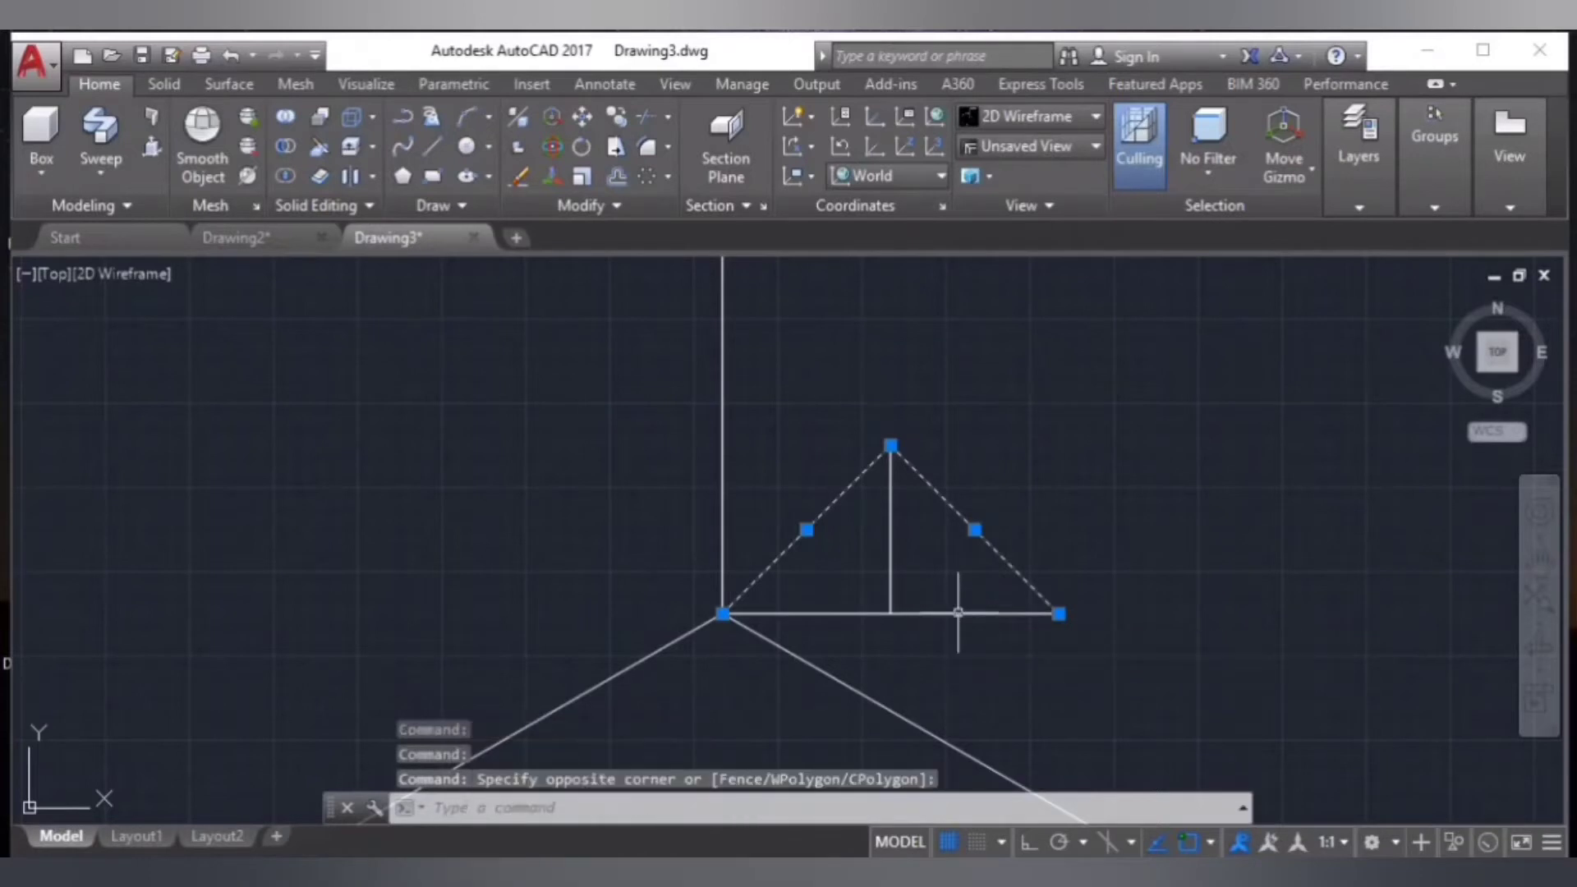
click(957, 612)
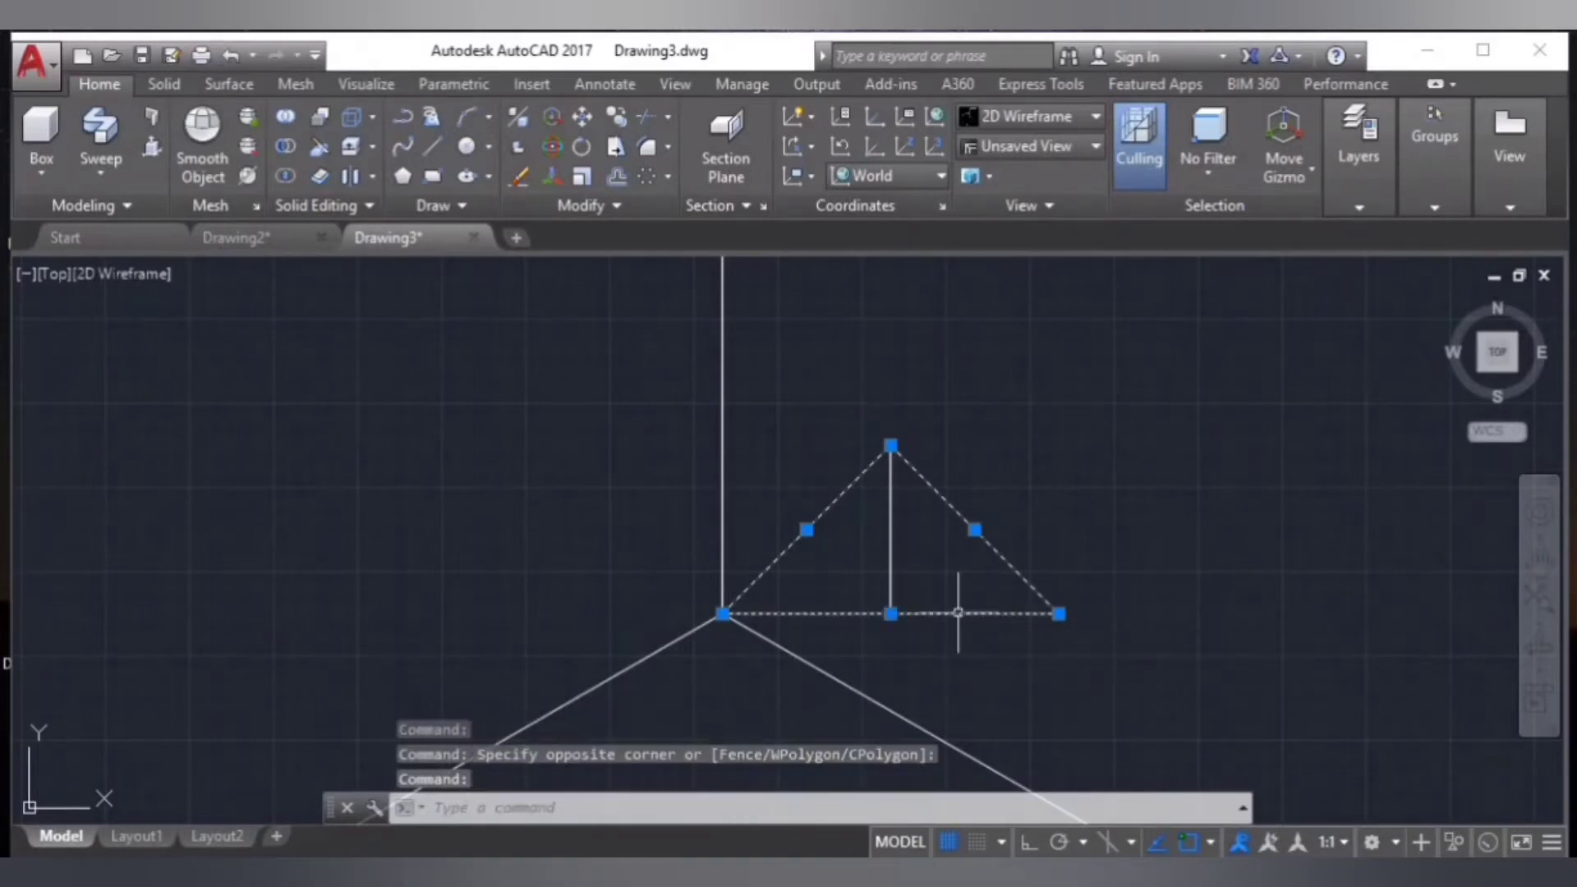
- Join the triangle's three sides into one polyline
click(560, 200)
click(608, 267)
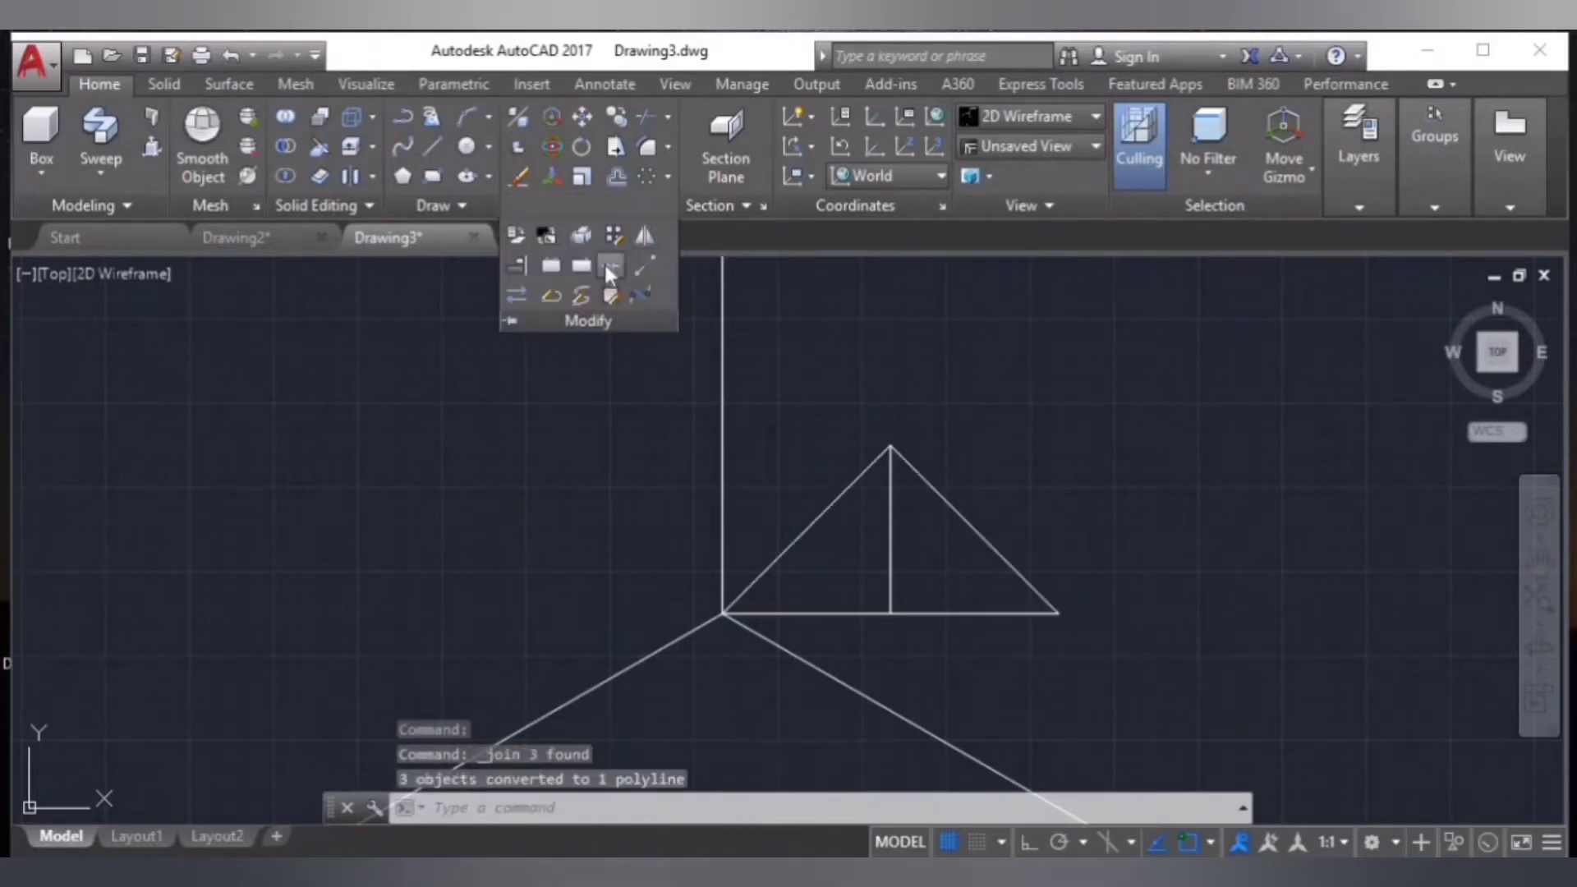
click(608, 269)
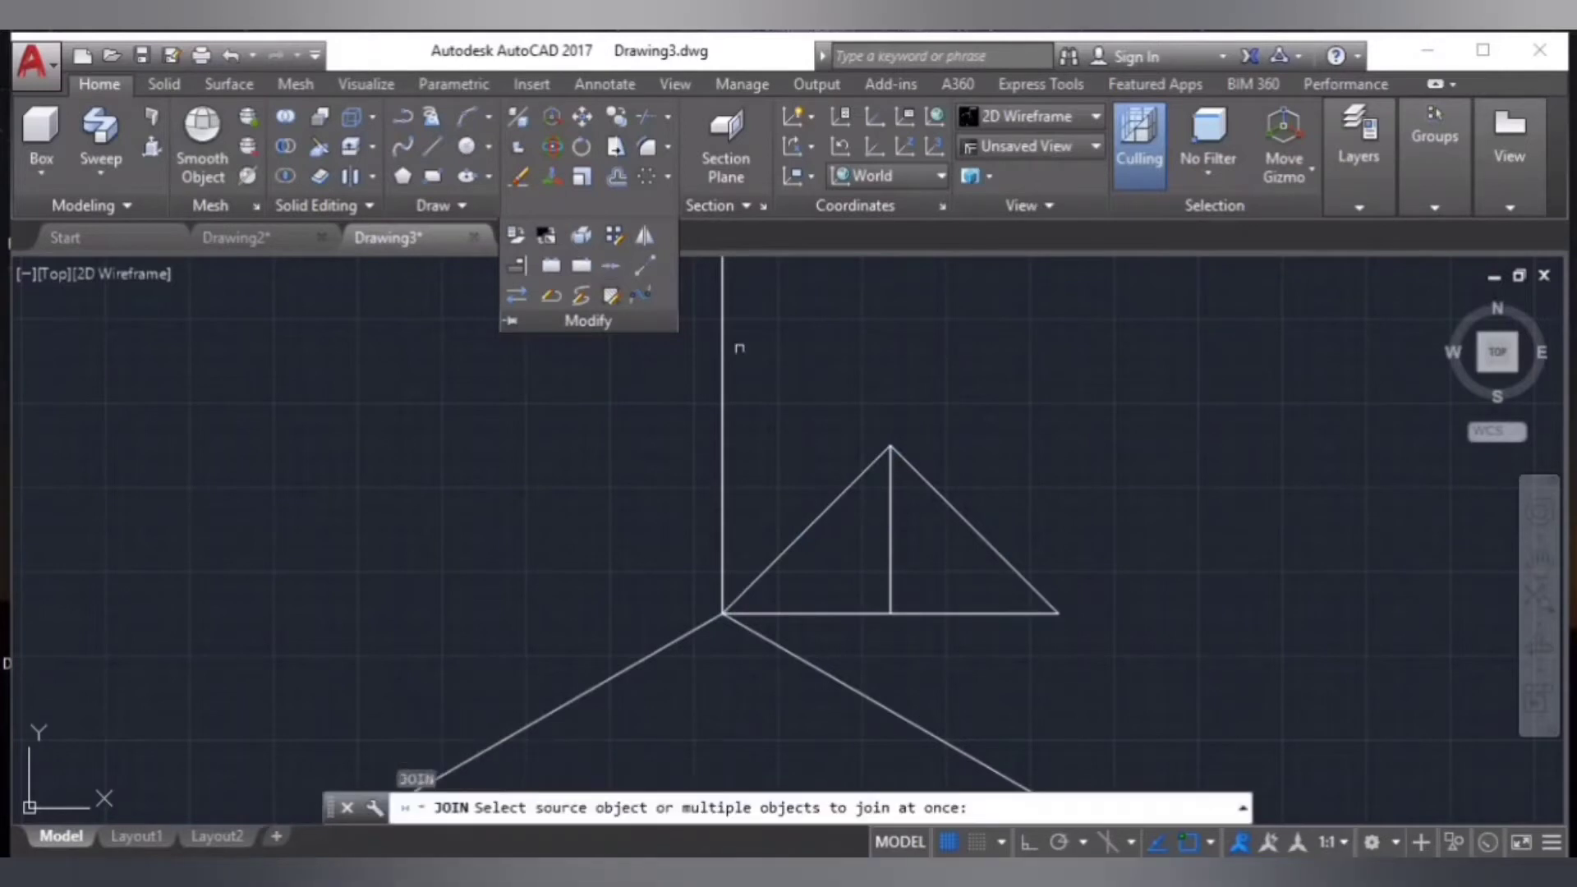
click(844, 483)
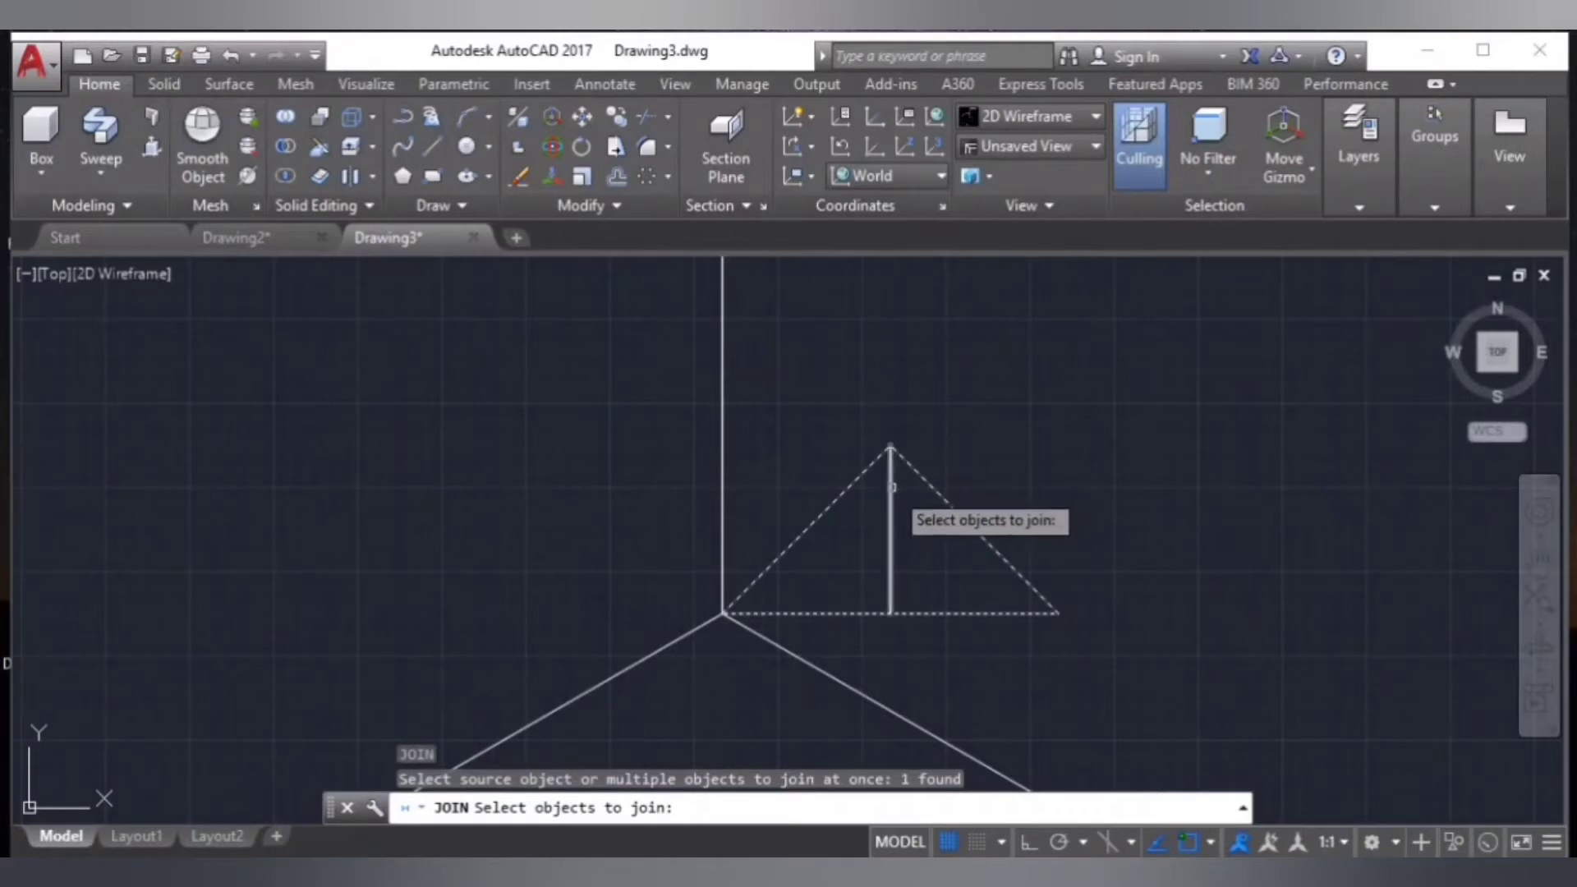
click(890, 516)
- Move the triangle and middle line from its midpoint onto the main vertical spoke
click(581, 118)
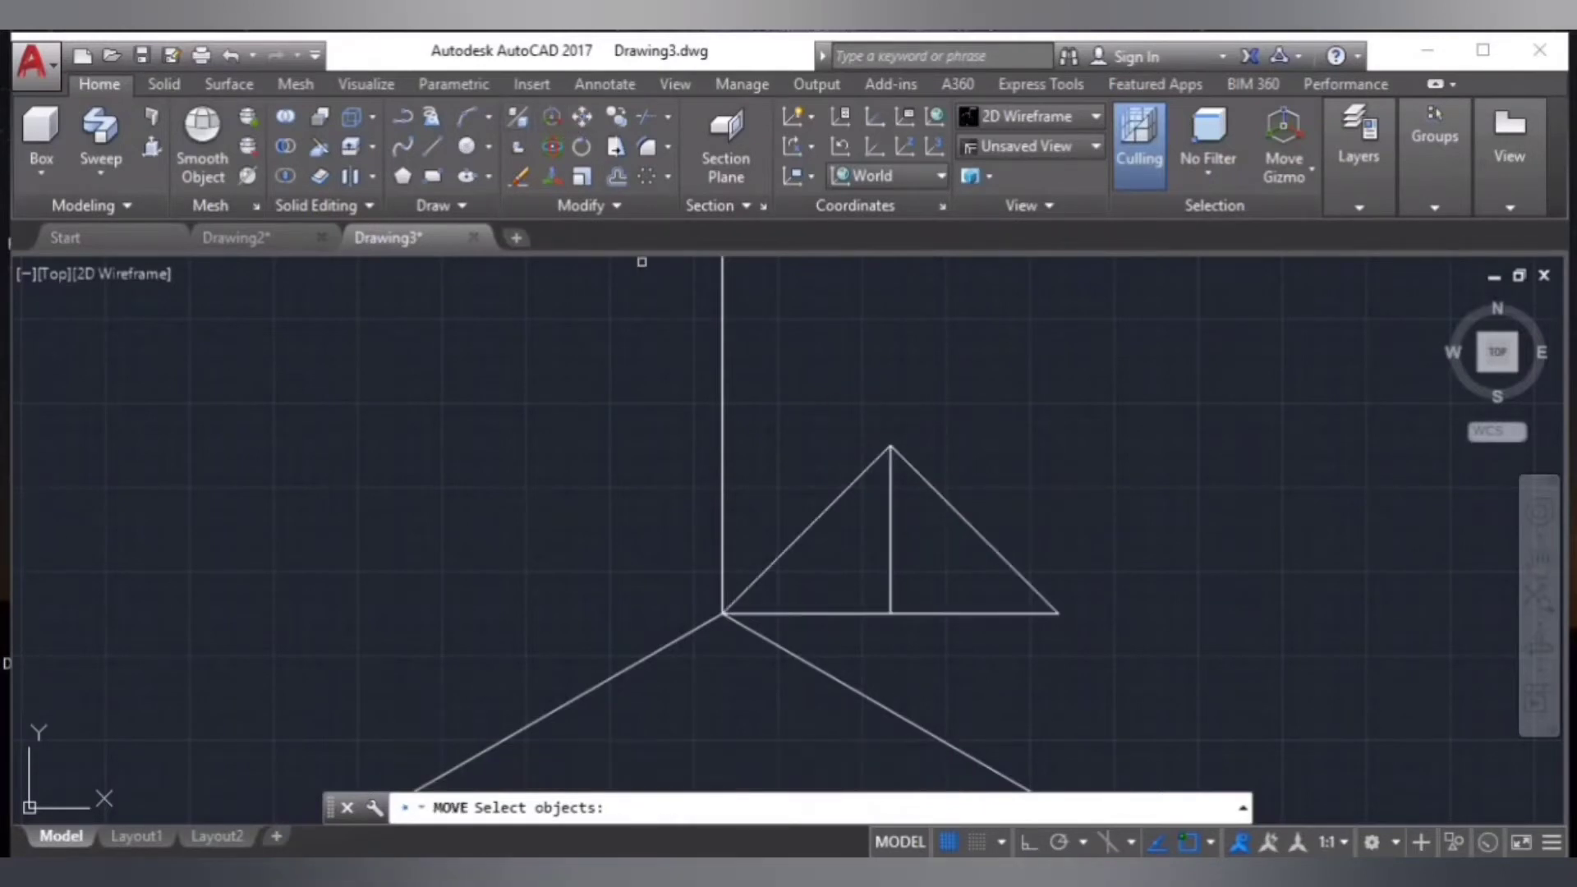
click(831, 503)
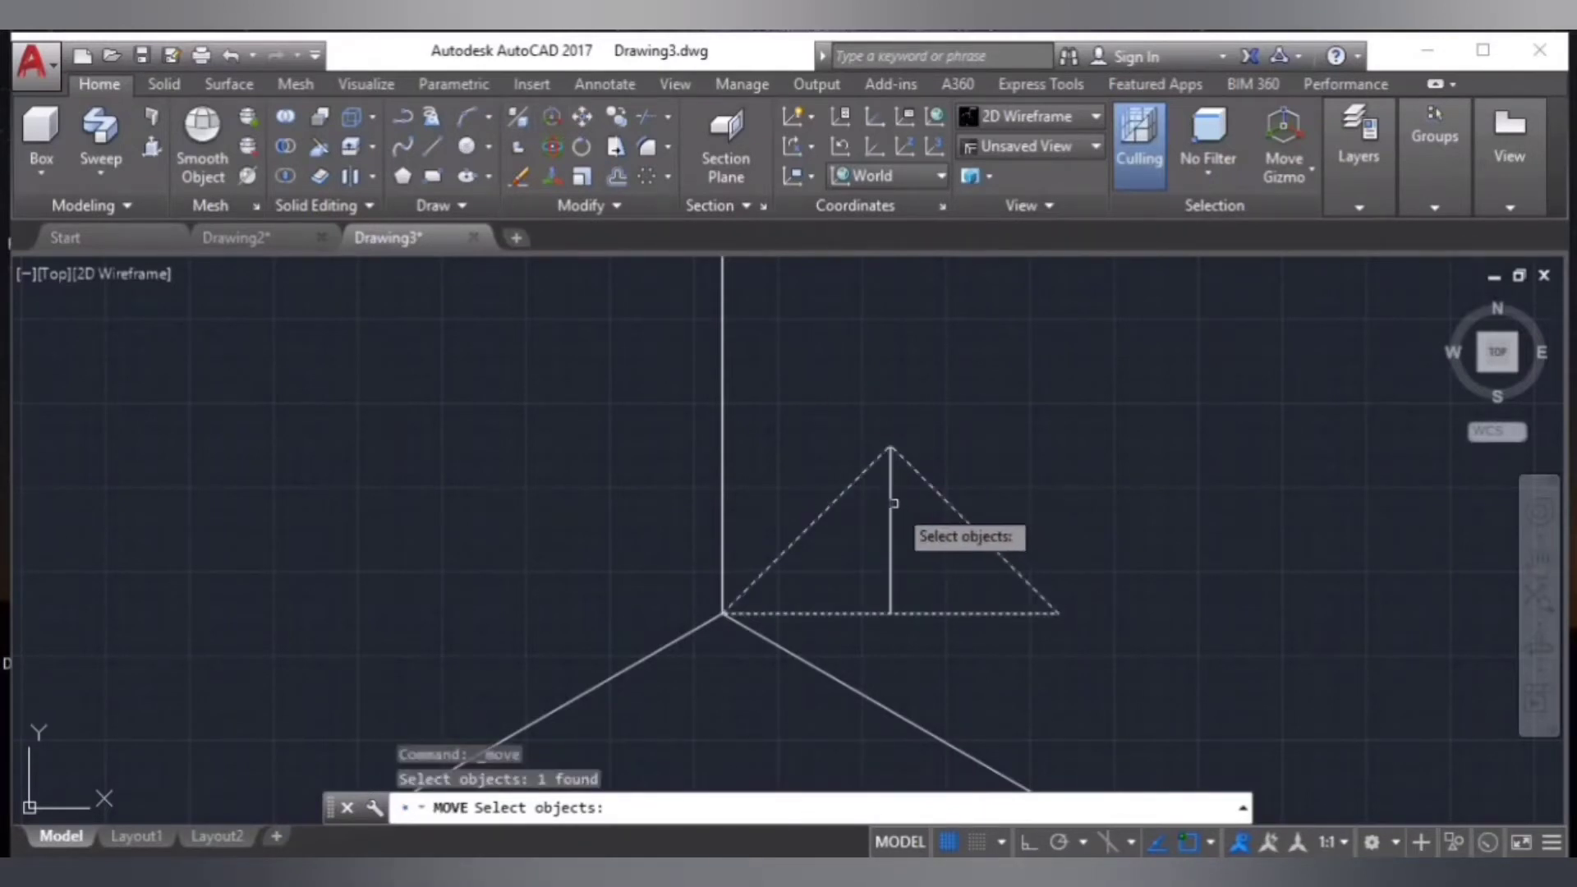
click(893, 503)
key(Return)
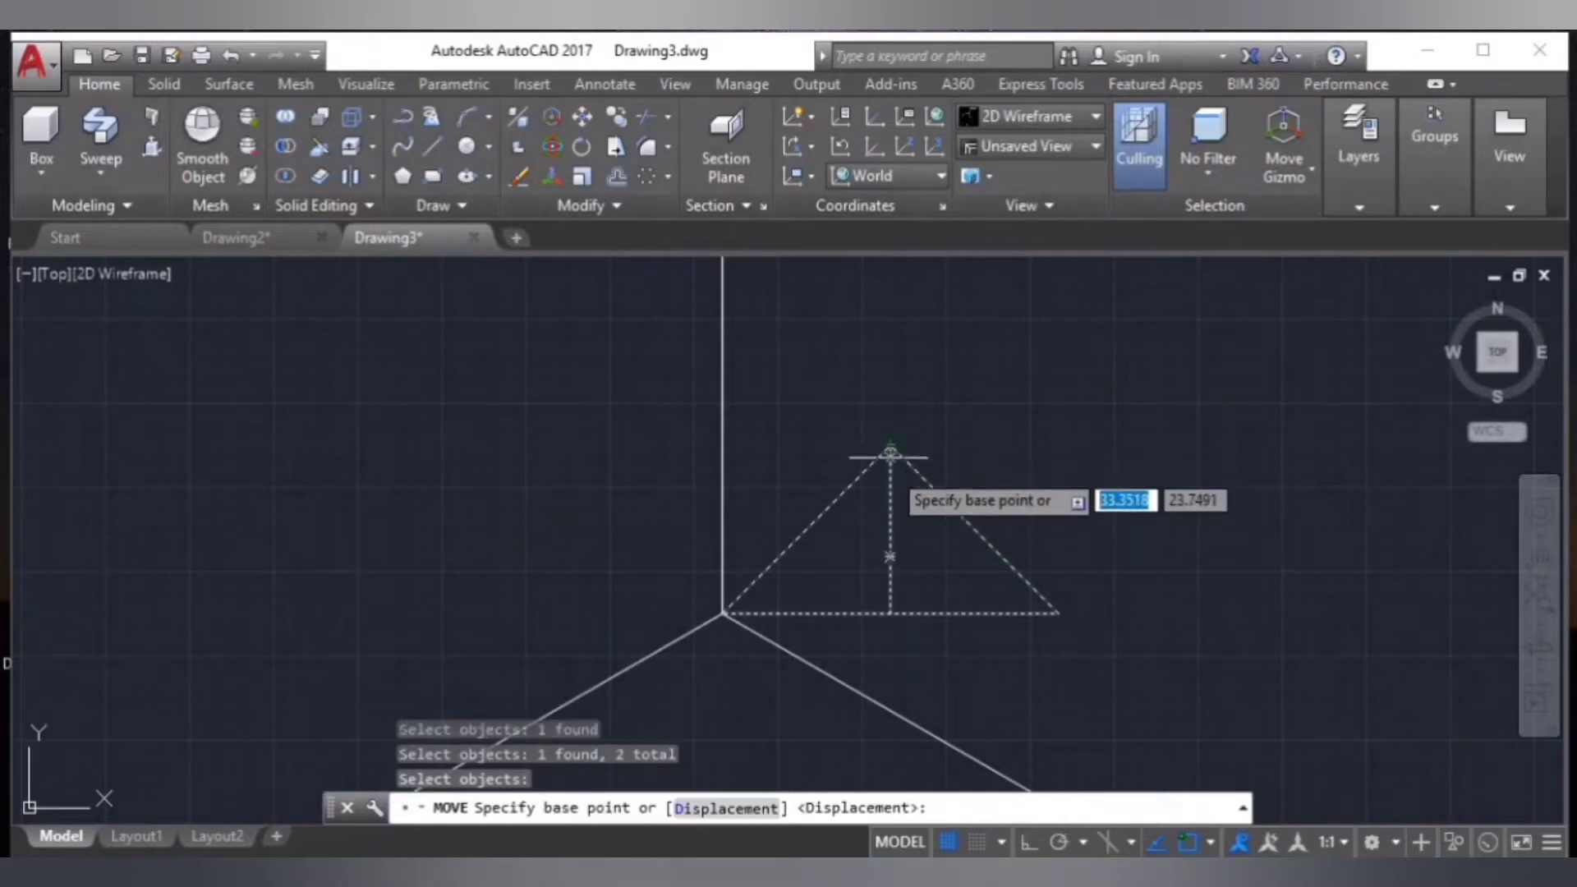
click(890, 557)
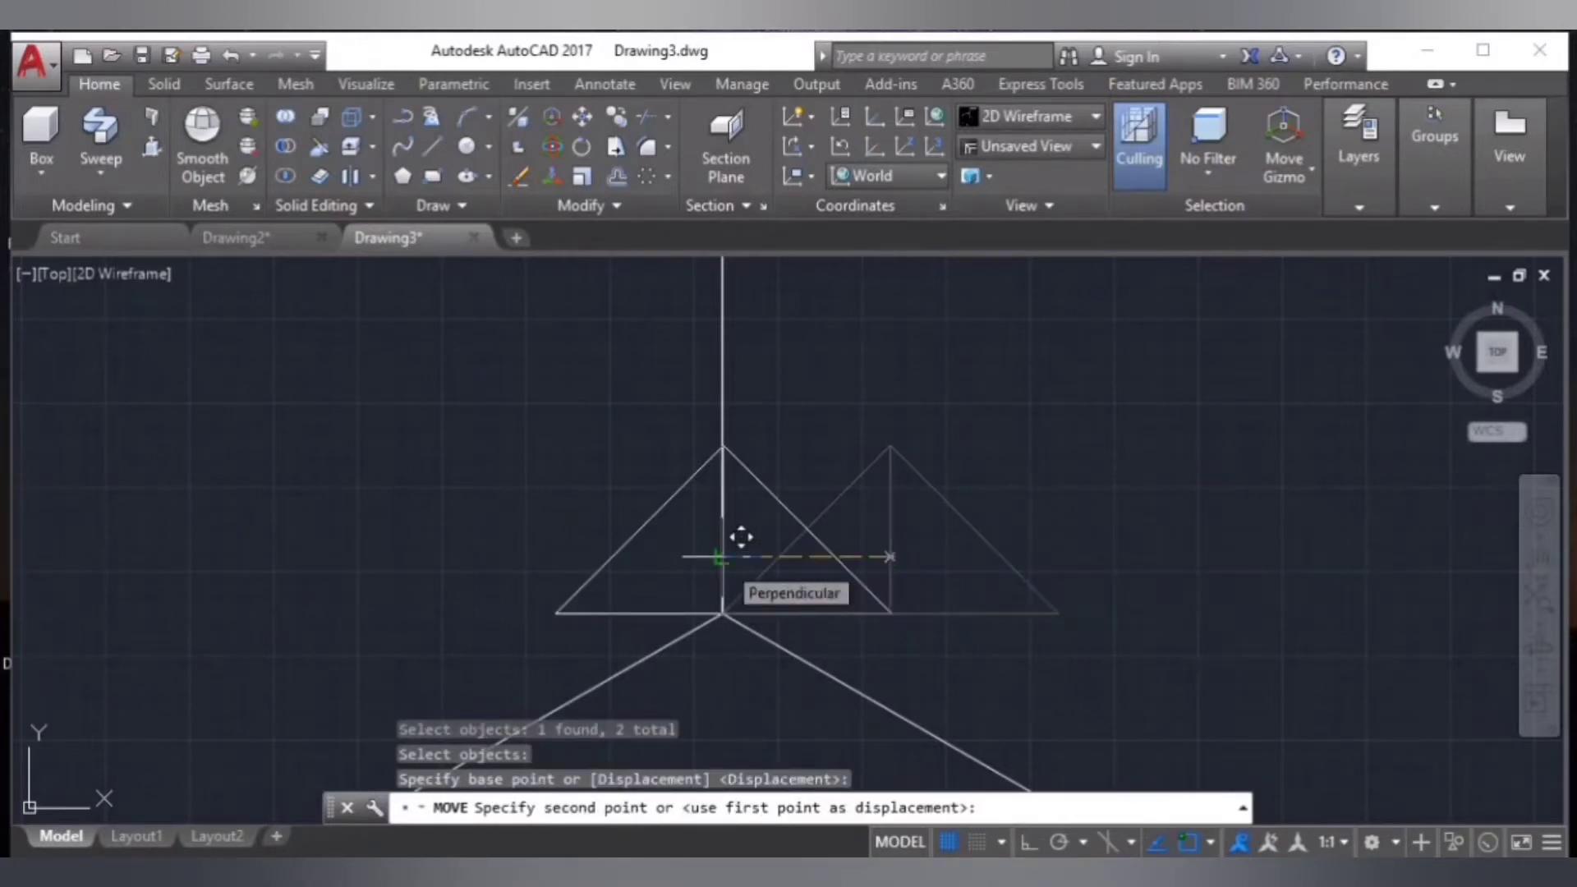
scroll(742, 538, up, 2)
scroll(741, 540, up, 2)
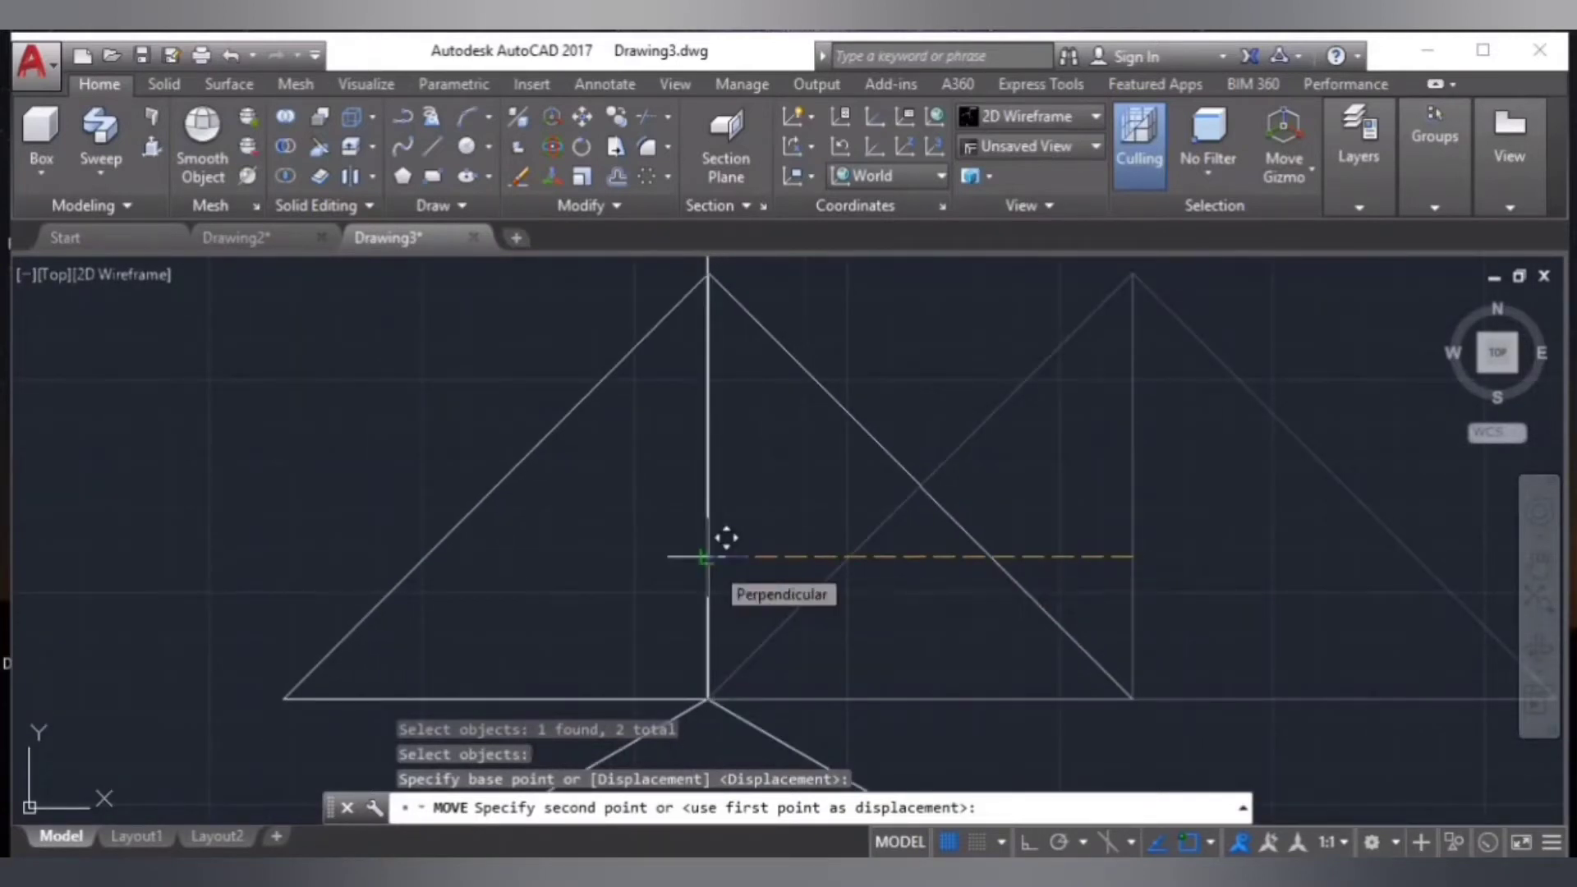
click(706, 558)
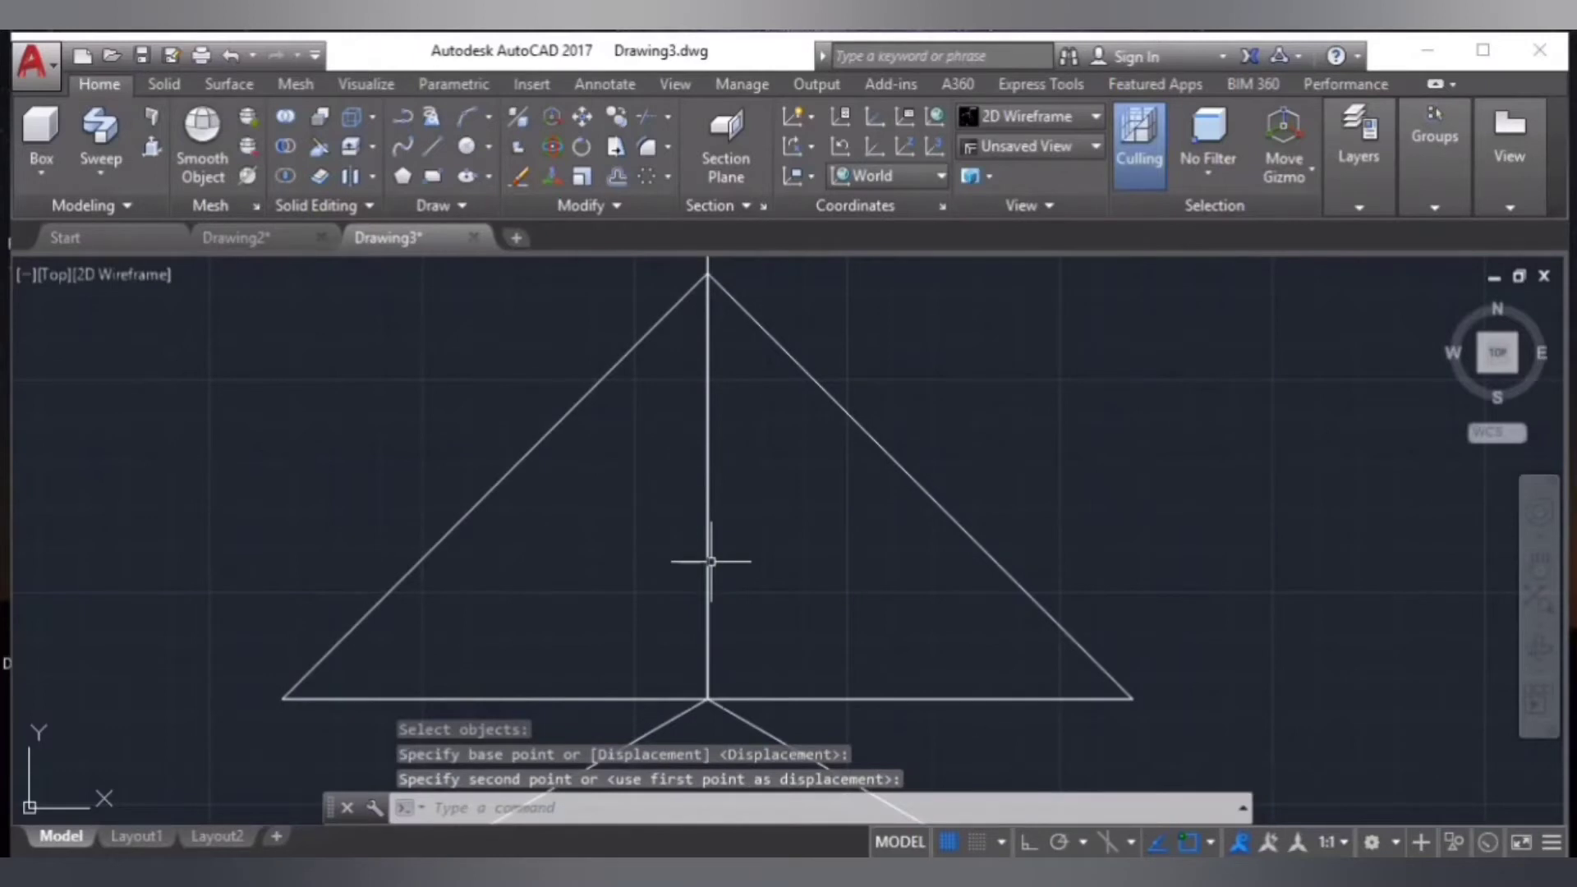
scroll(711, 561, down, 2)
- Switch to the southwest isometric view
key(Return)
scroll(713, 560, up, 1)
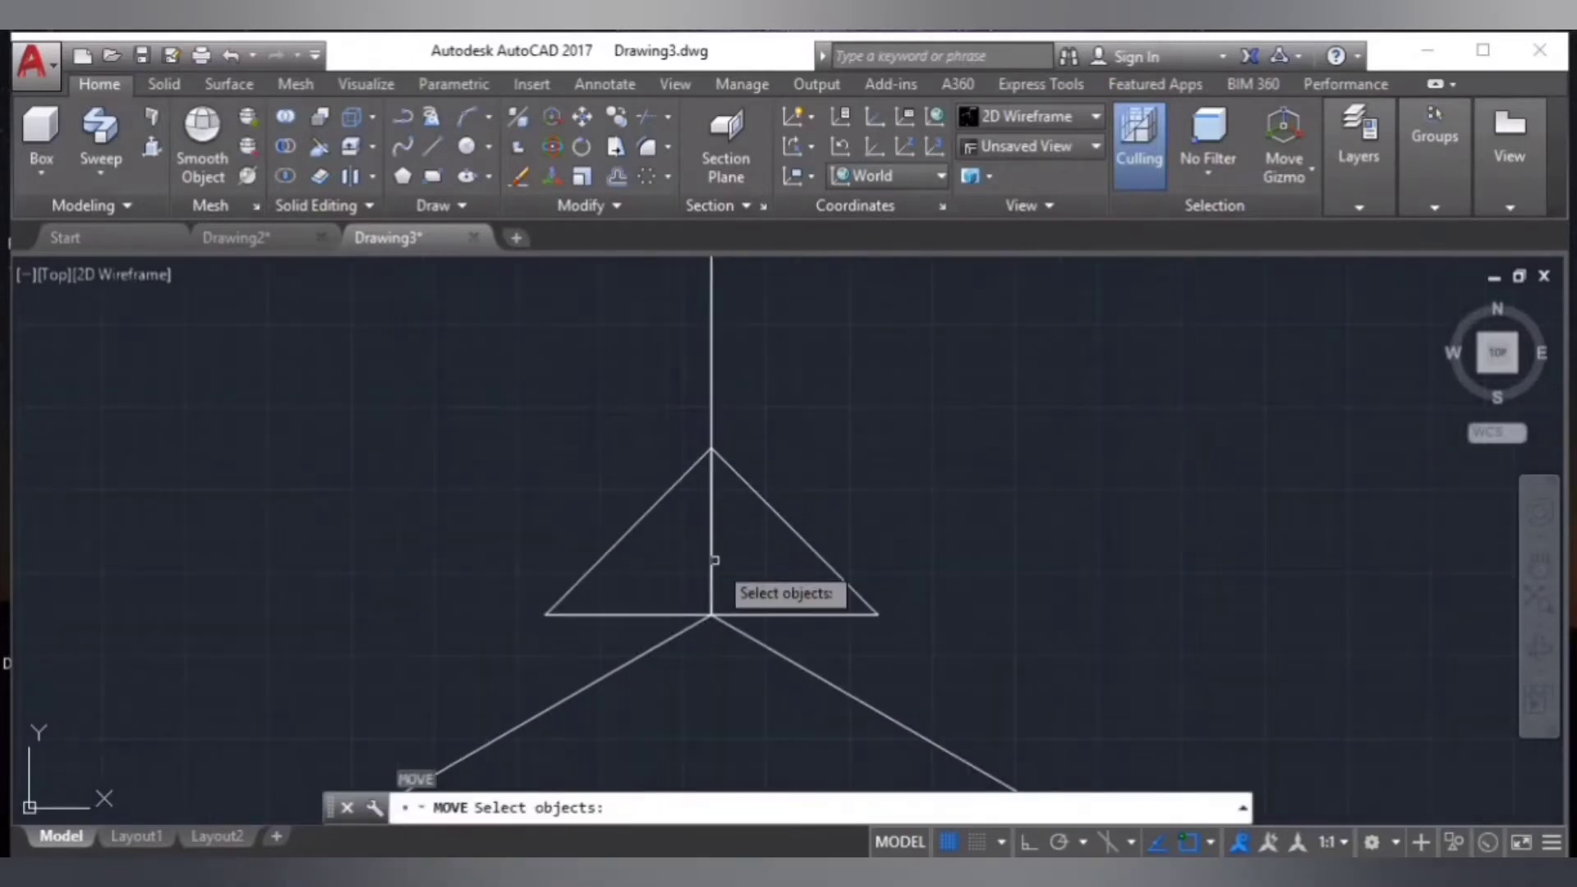
scroll(715, 560, up, 2)
scroll(715, 560, down, 3)
scroll(715, 560, down, 2)
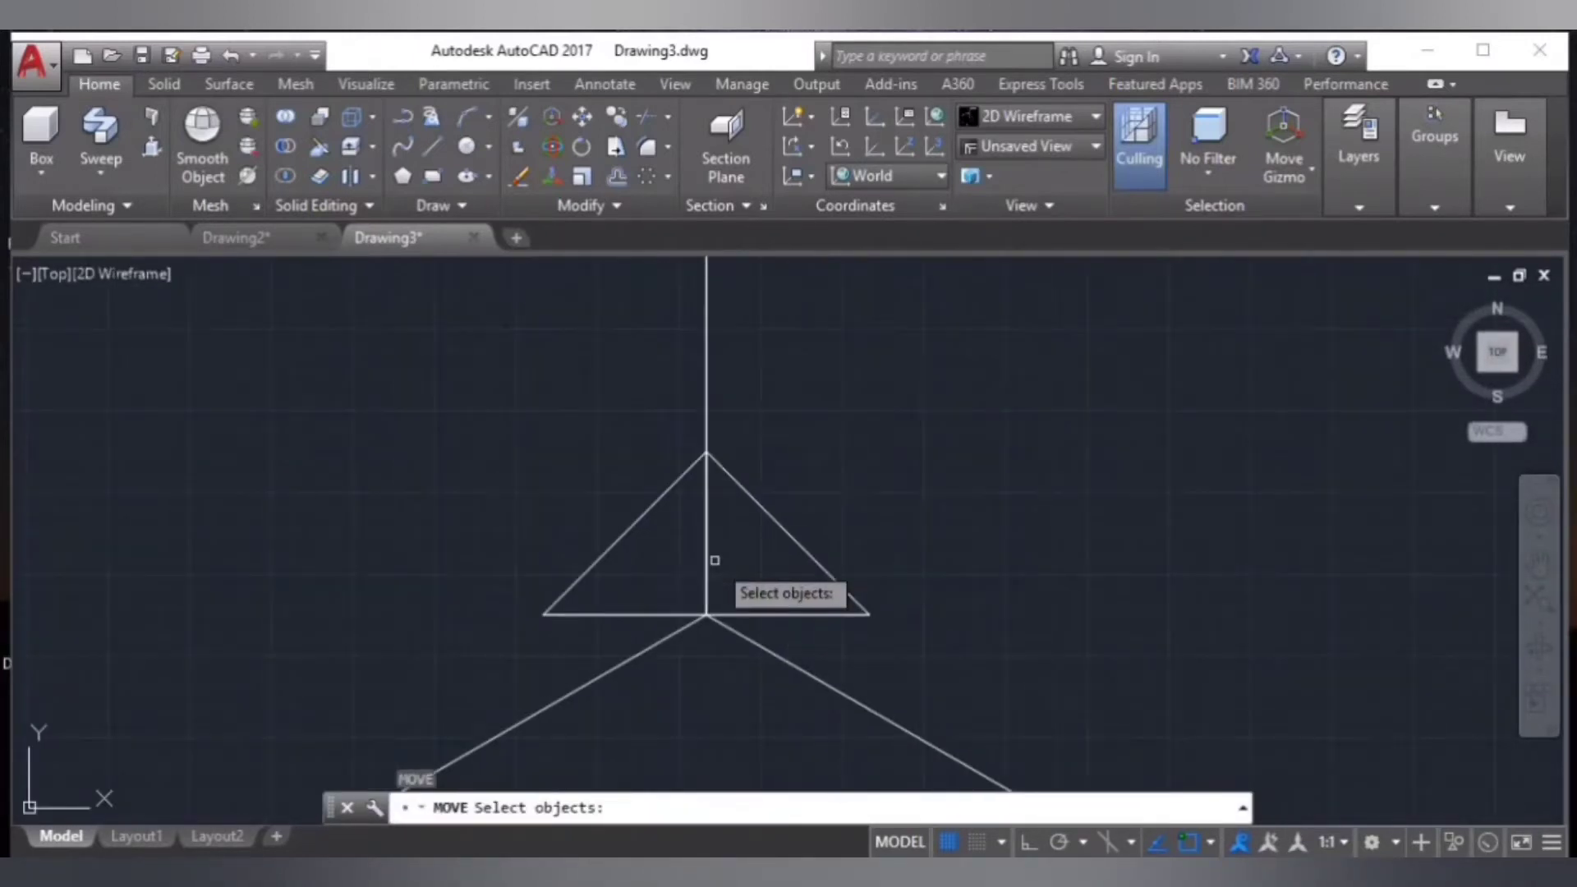
scroll(711, 558, down, 2)
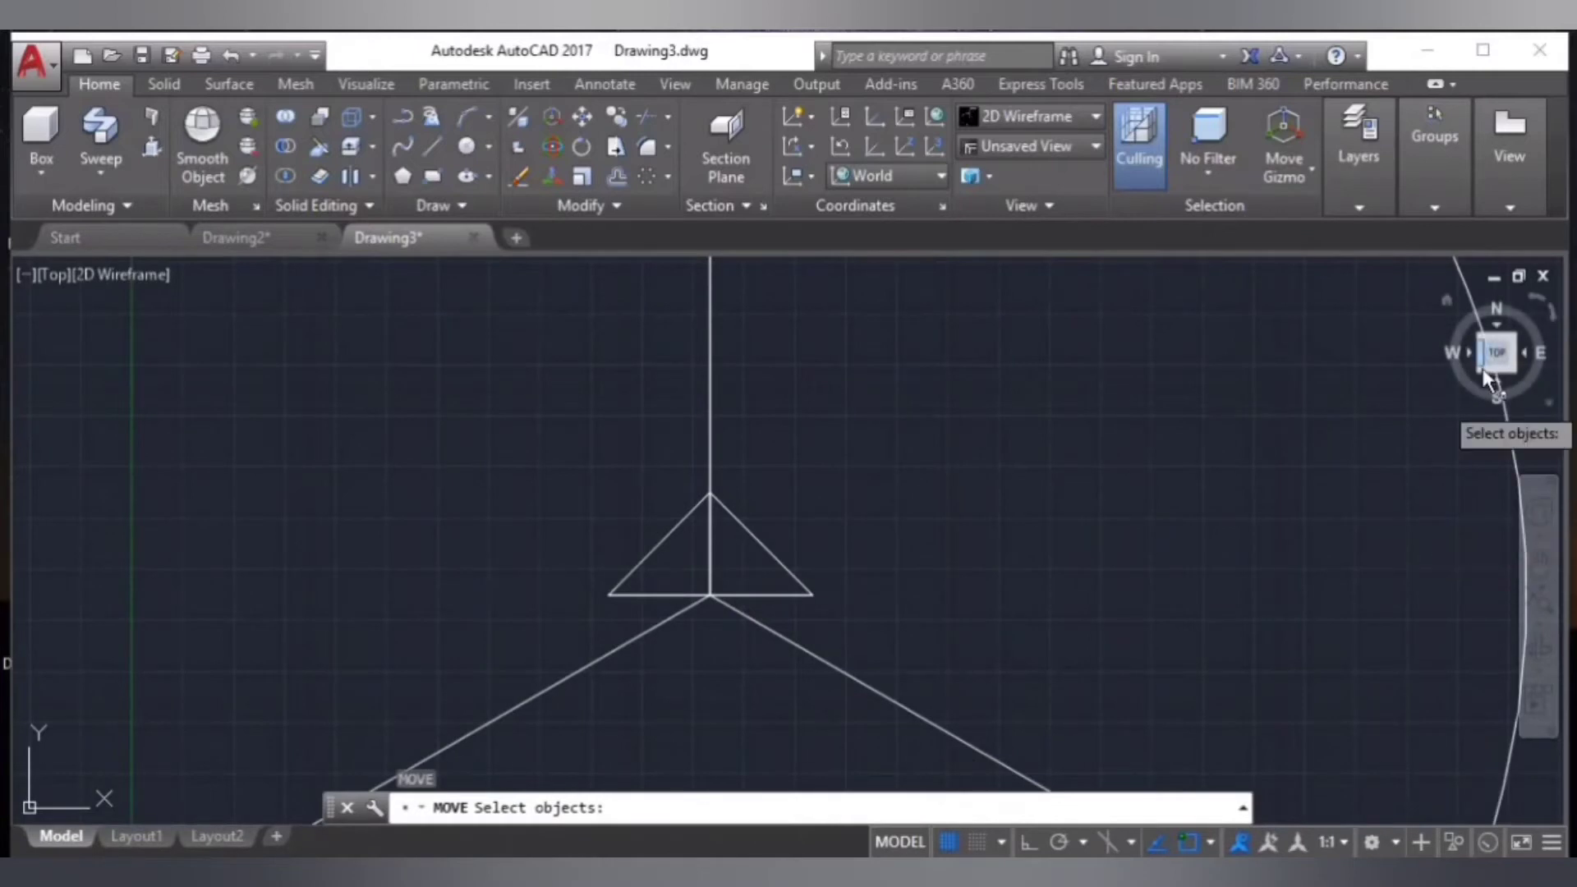
click(1483, 374)
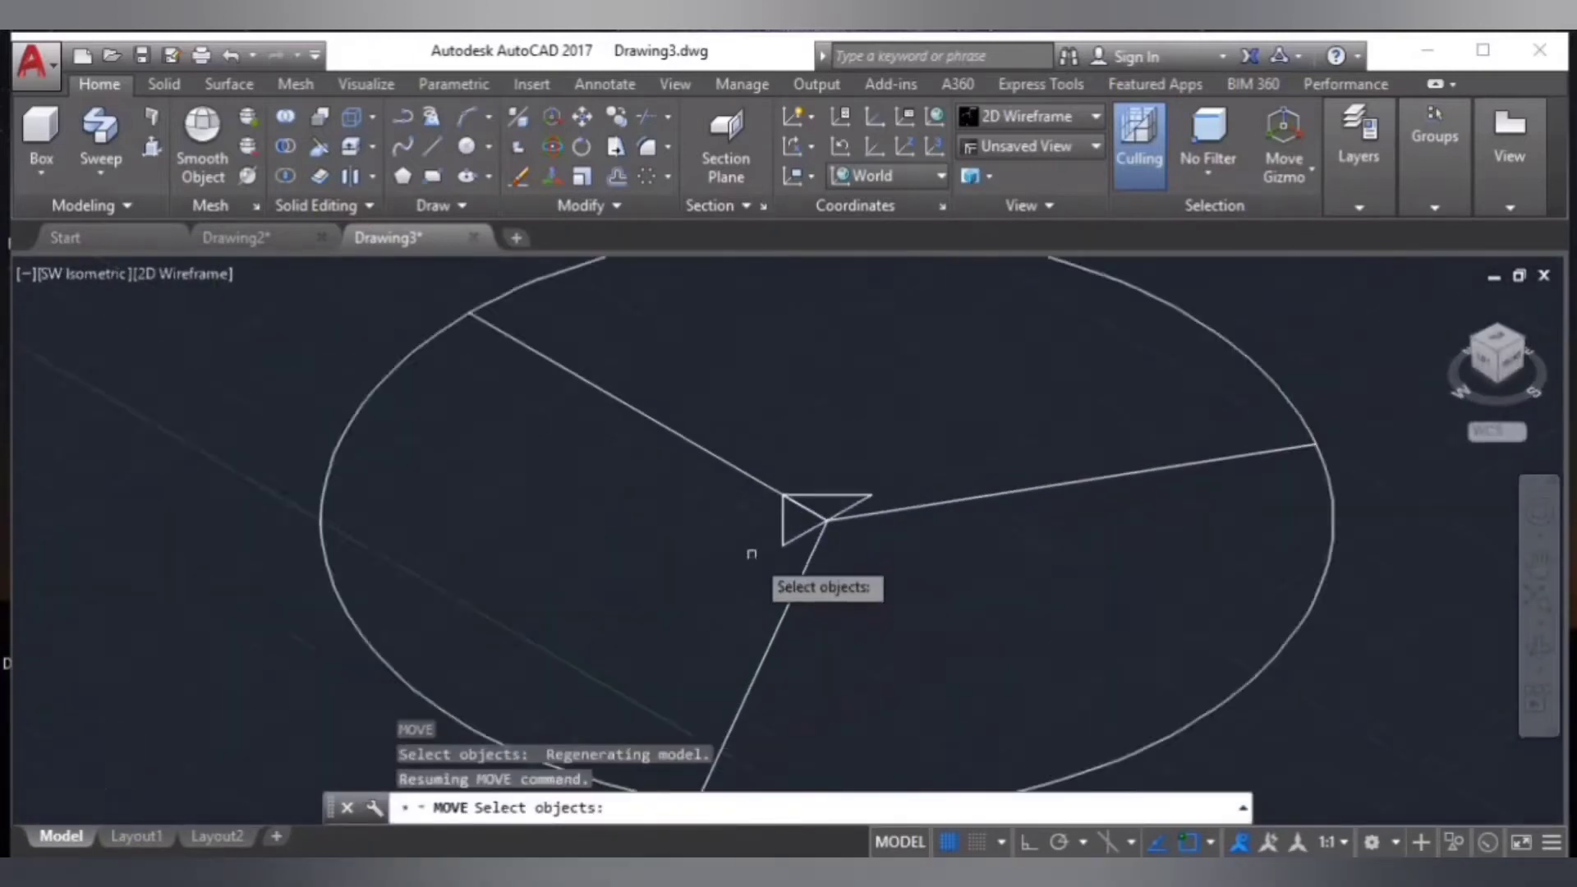
scroll(751, 554, up, 2)
scroll(747, 550, up, 2)
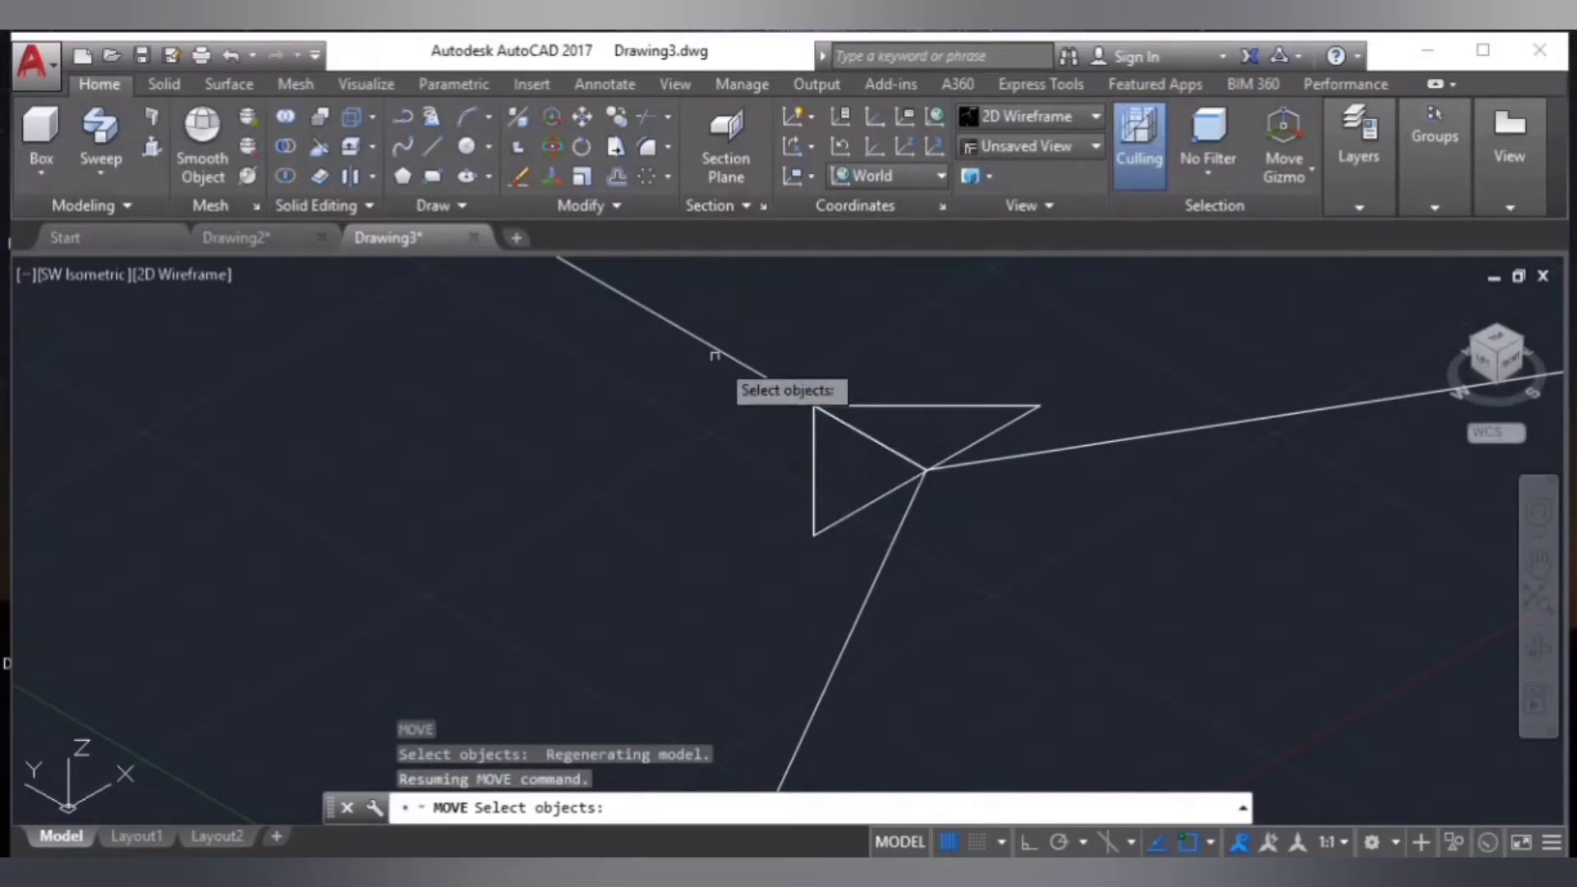
- Rotate the triangle 90° in 3D about the spoke junction so it stands upright
click(562, 139)
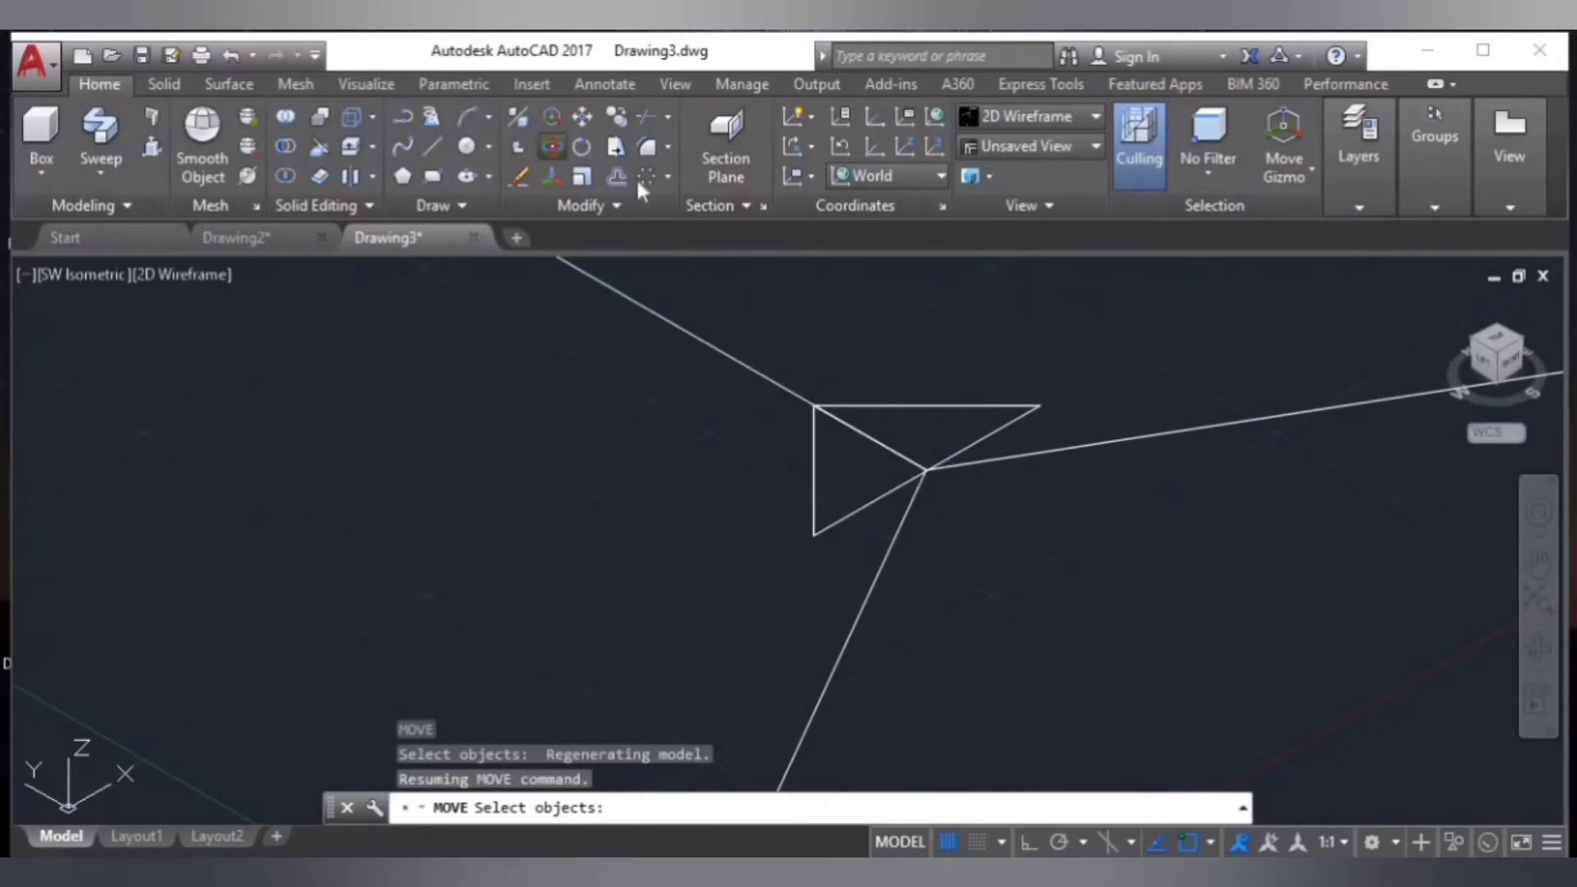
click(1022, 418)
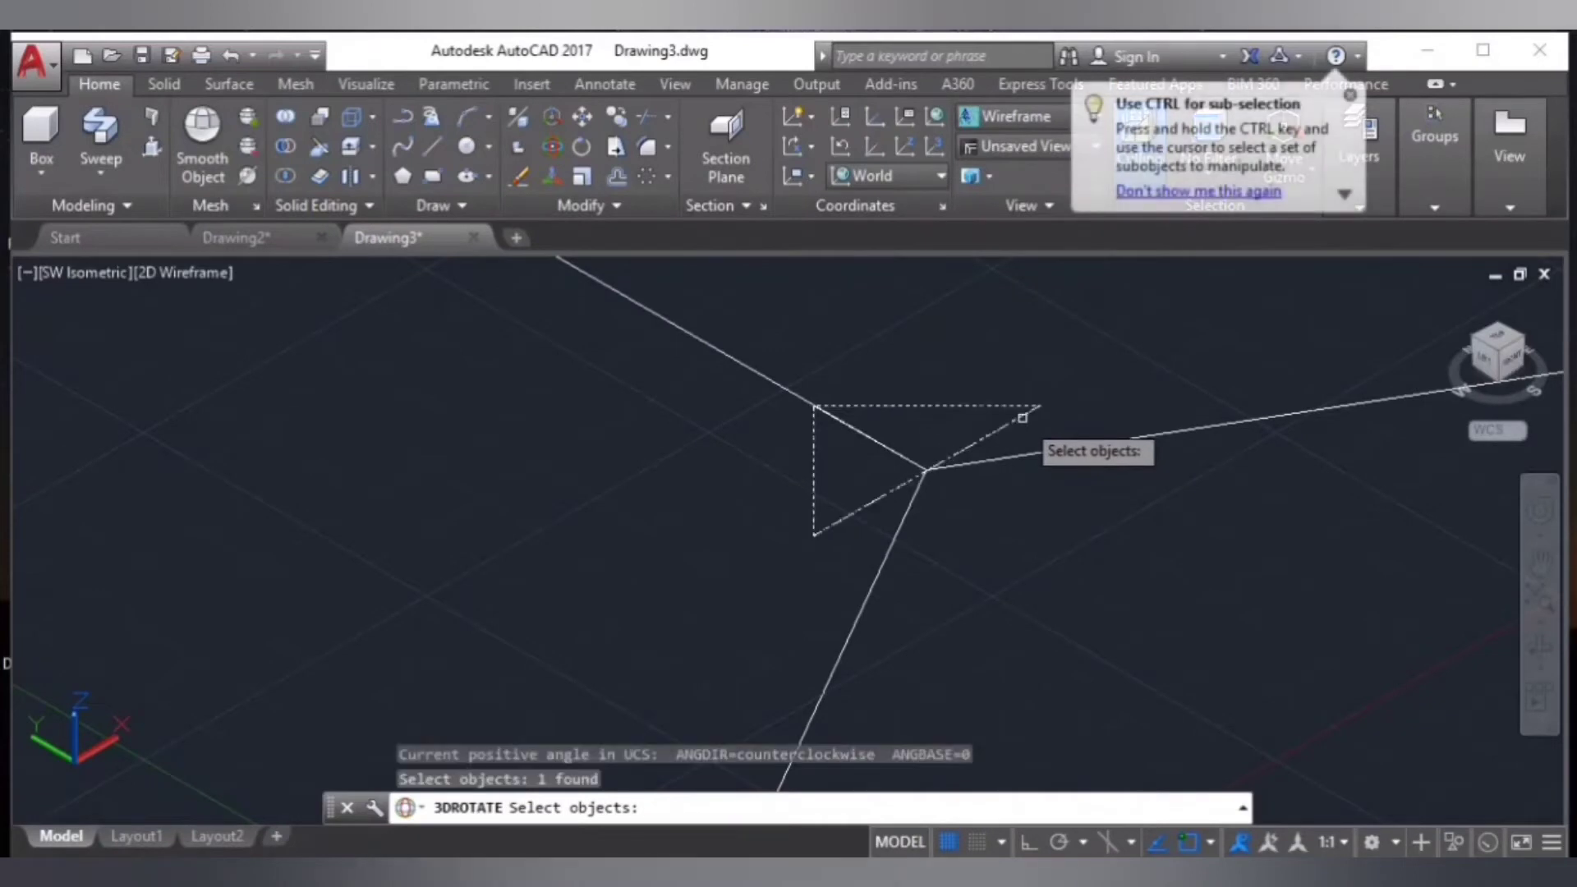
key(Return)
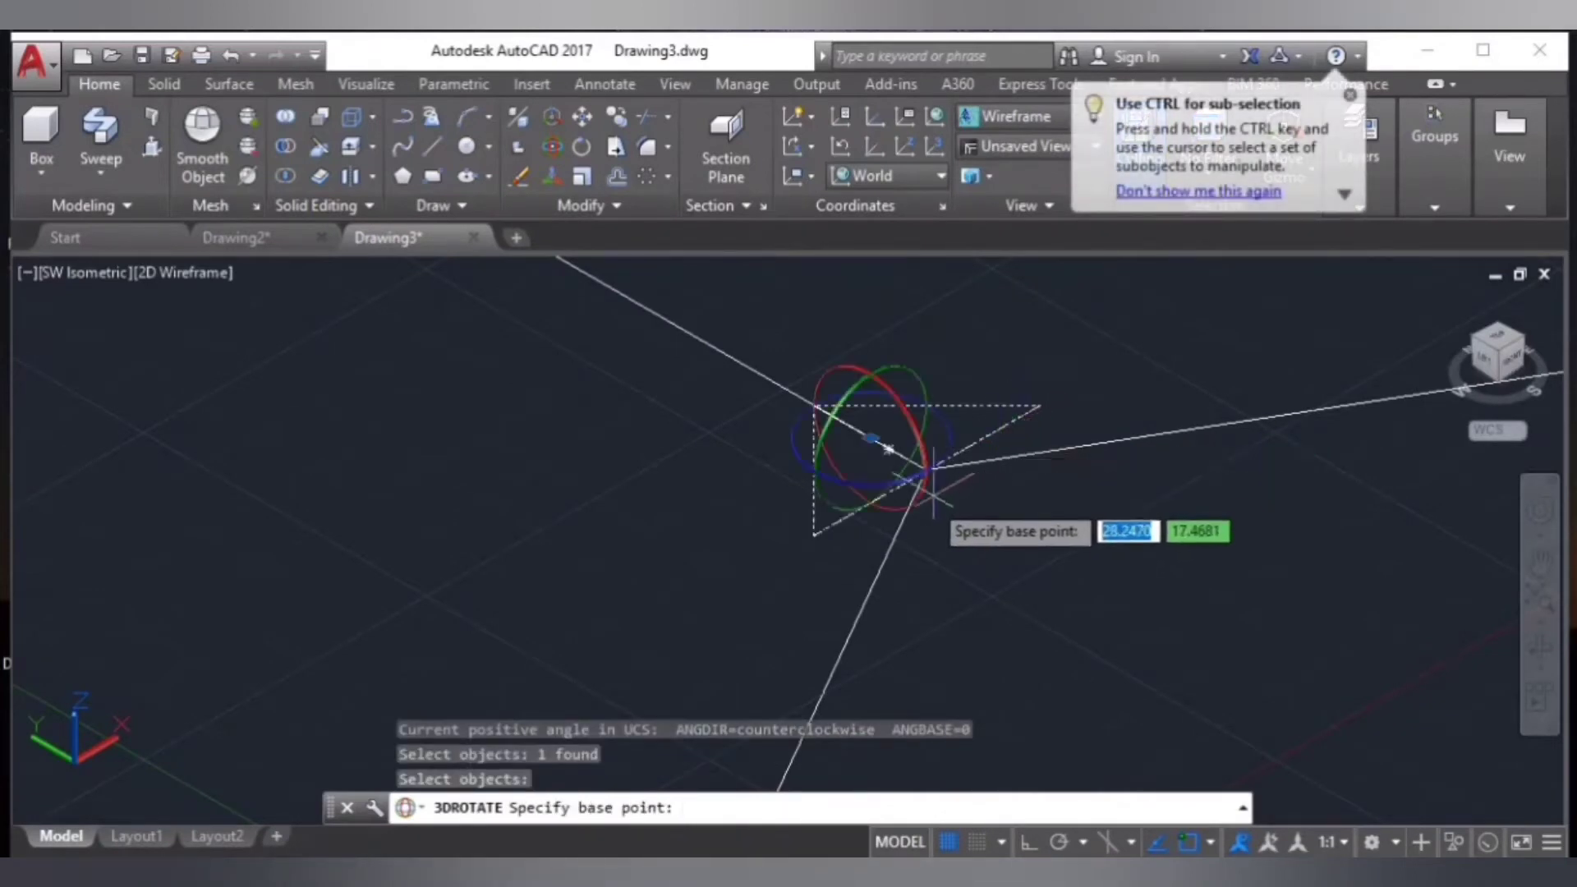
scroll(923, 495, up, 3)
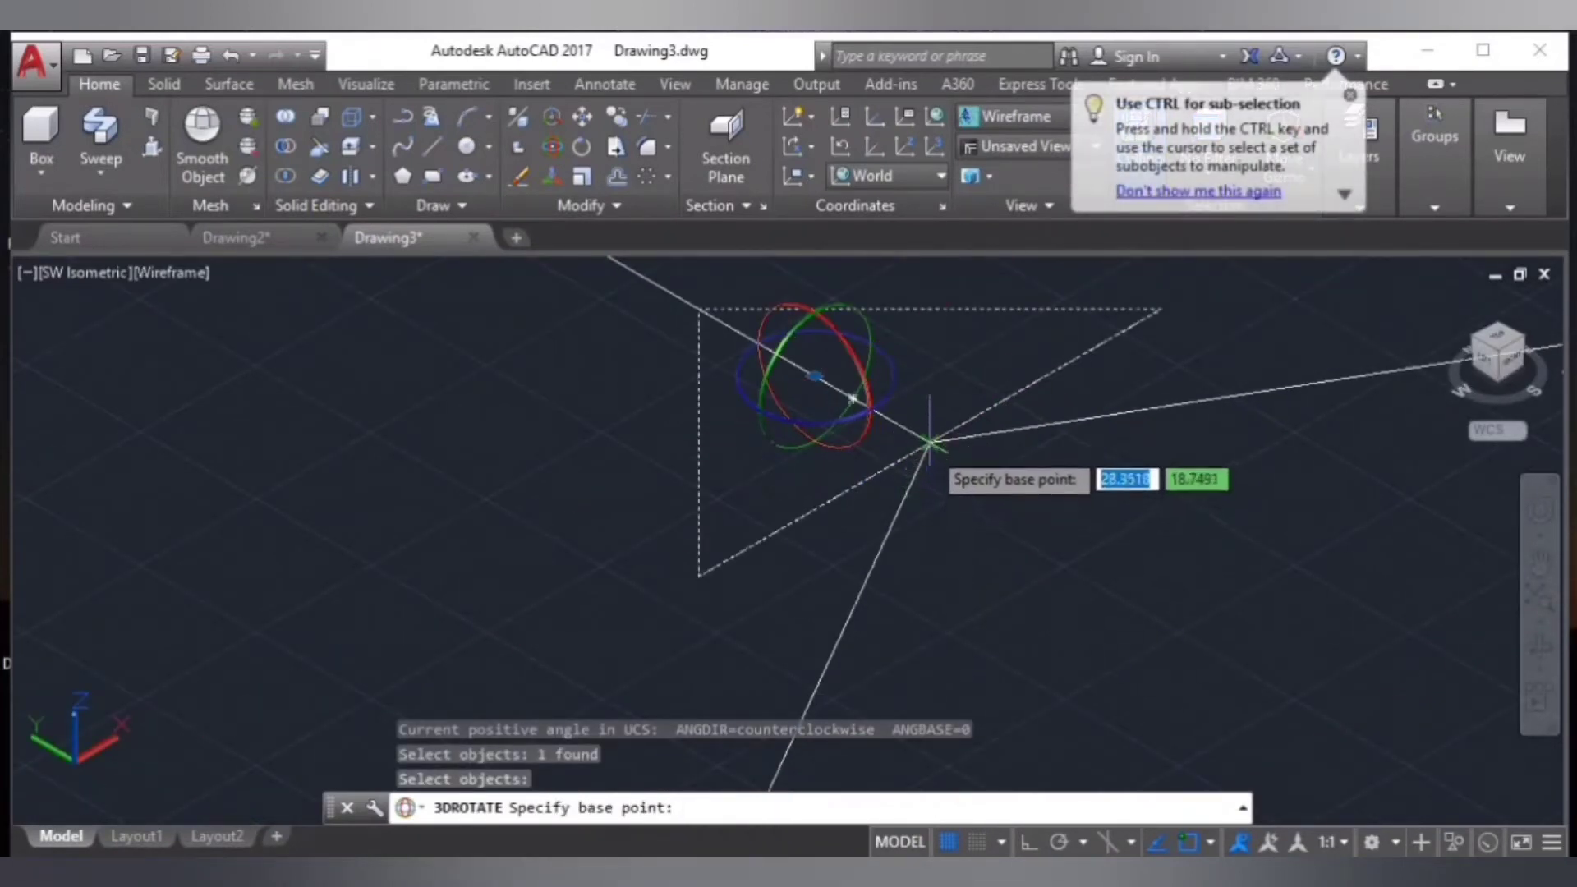
click(931, 442)
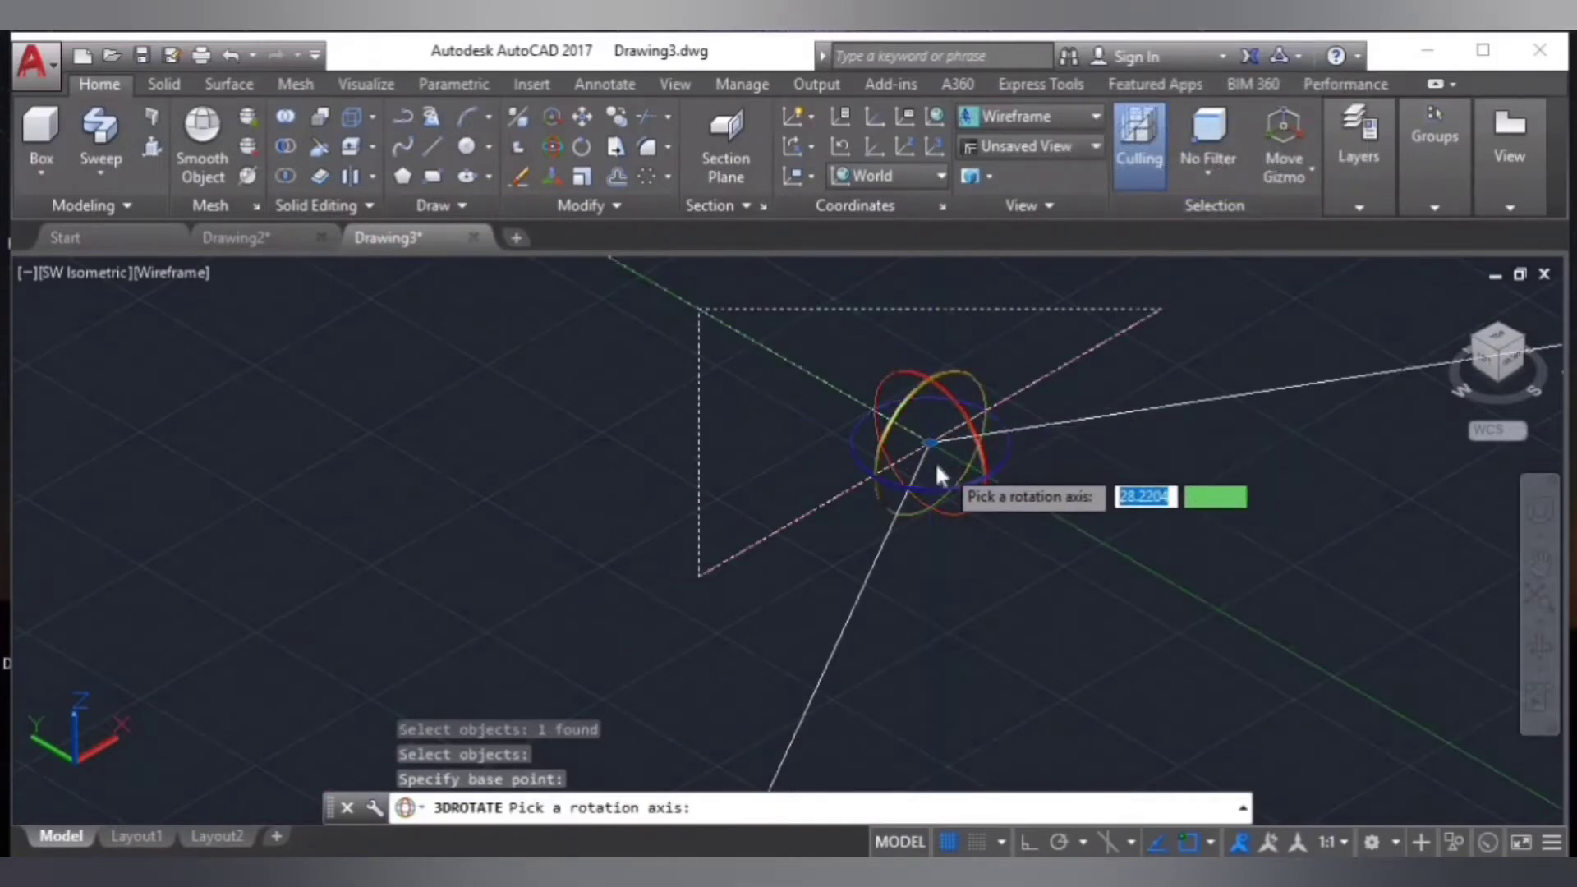
click(979, 462)
text(90)
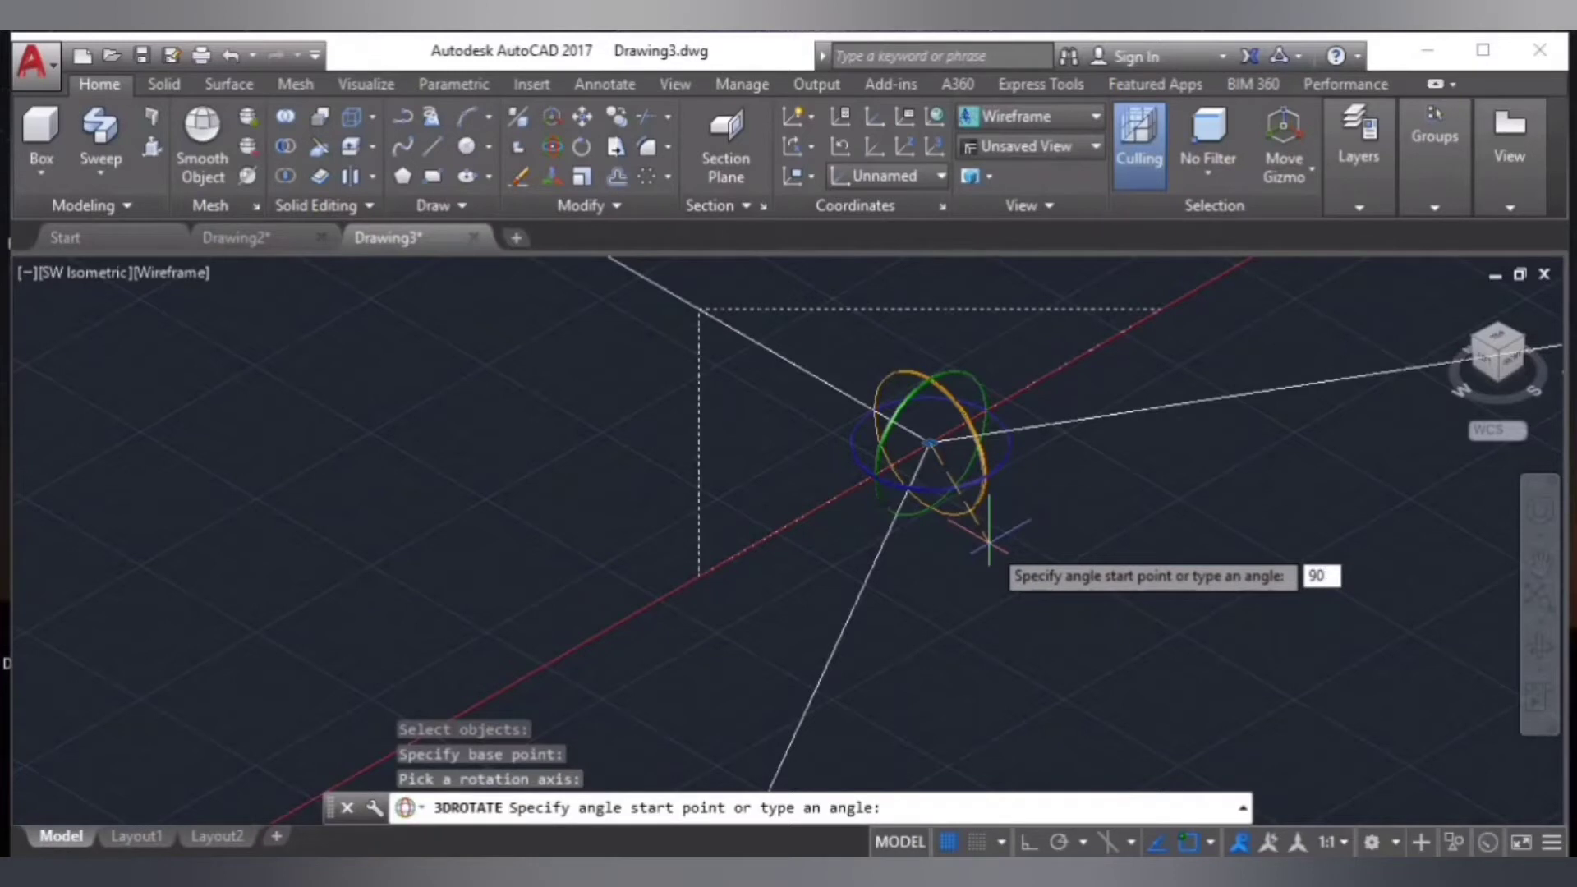
key(Return)
key(Return)
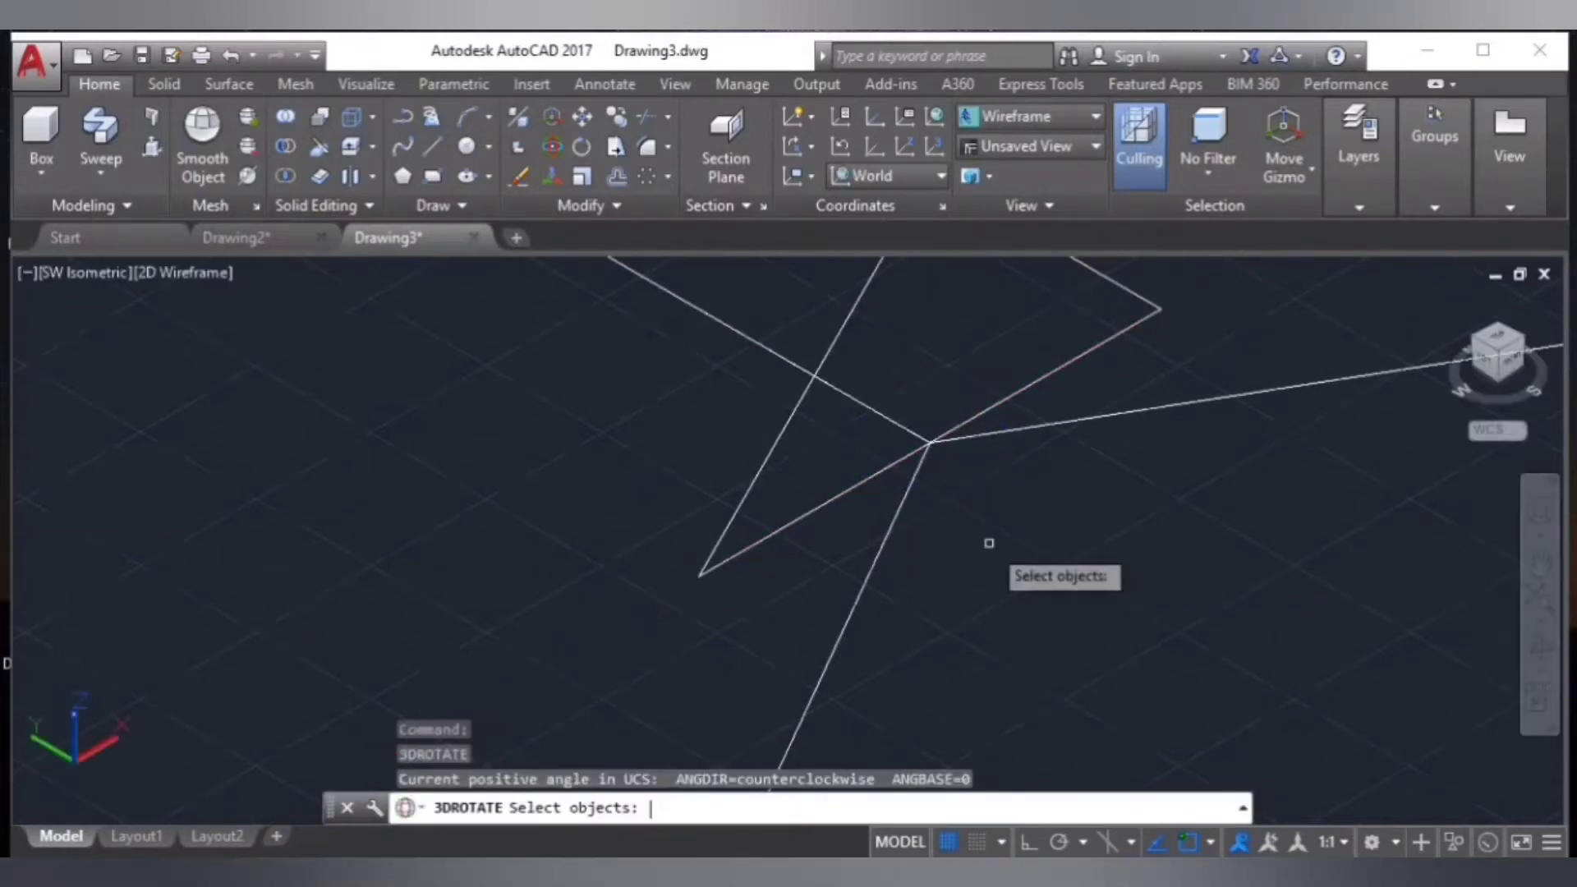
scroll(987, 543, down, 1)
scroll(987, 543, down, 1)
scroll(985, 543, down, 2)
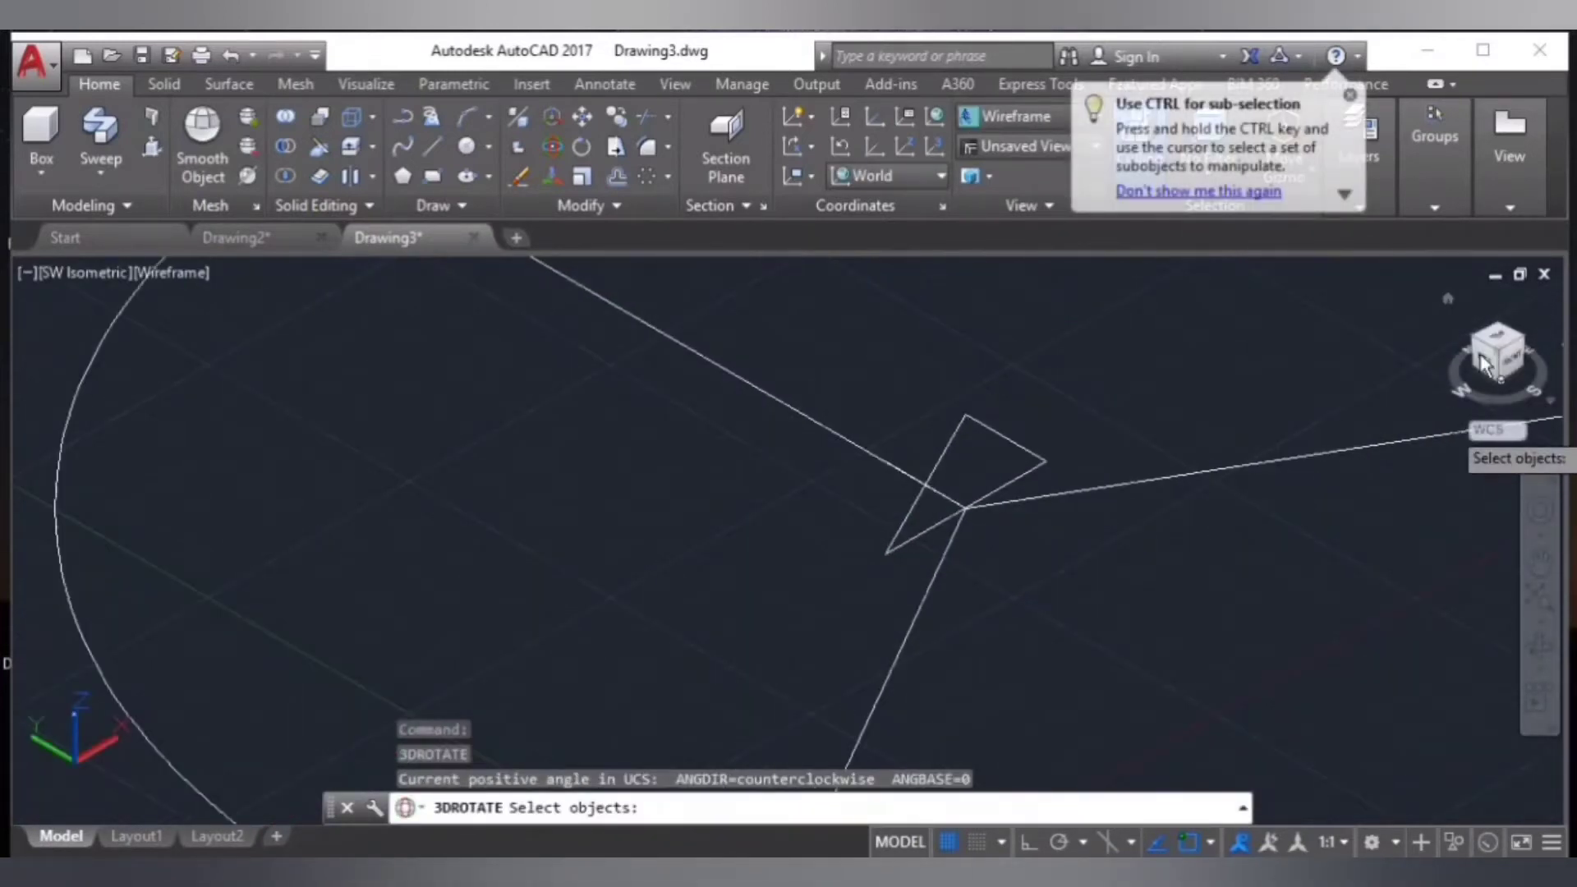
- Return to the top view and select the short line at the spoke junction
click(1507, 351)
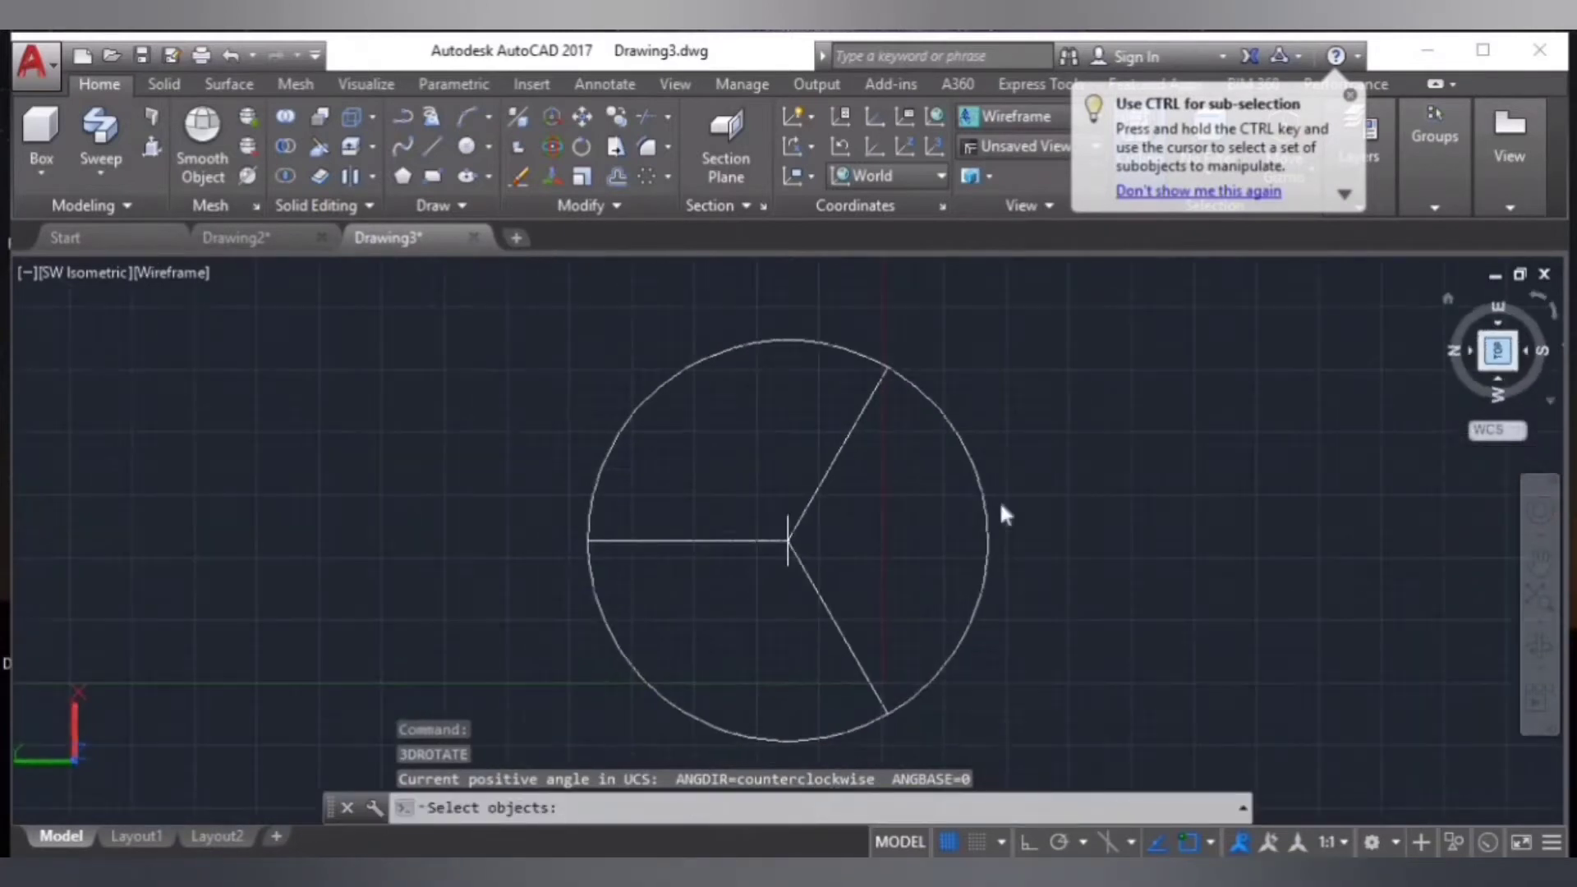
scroll(753, 540, up, 5)
scroll(985, 542, down, 2)
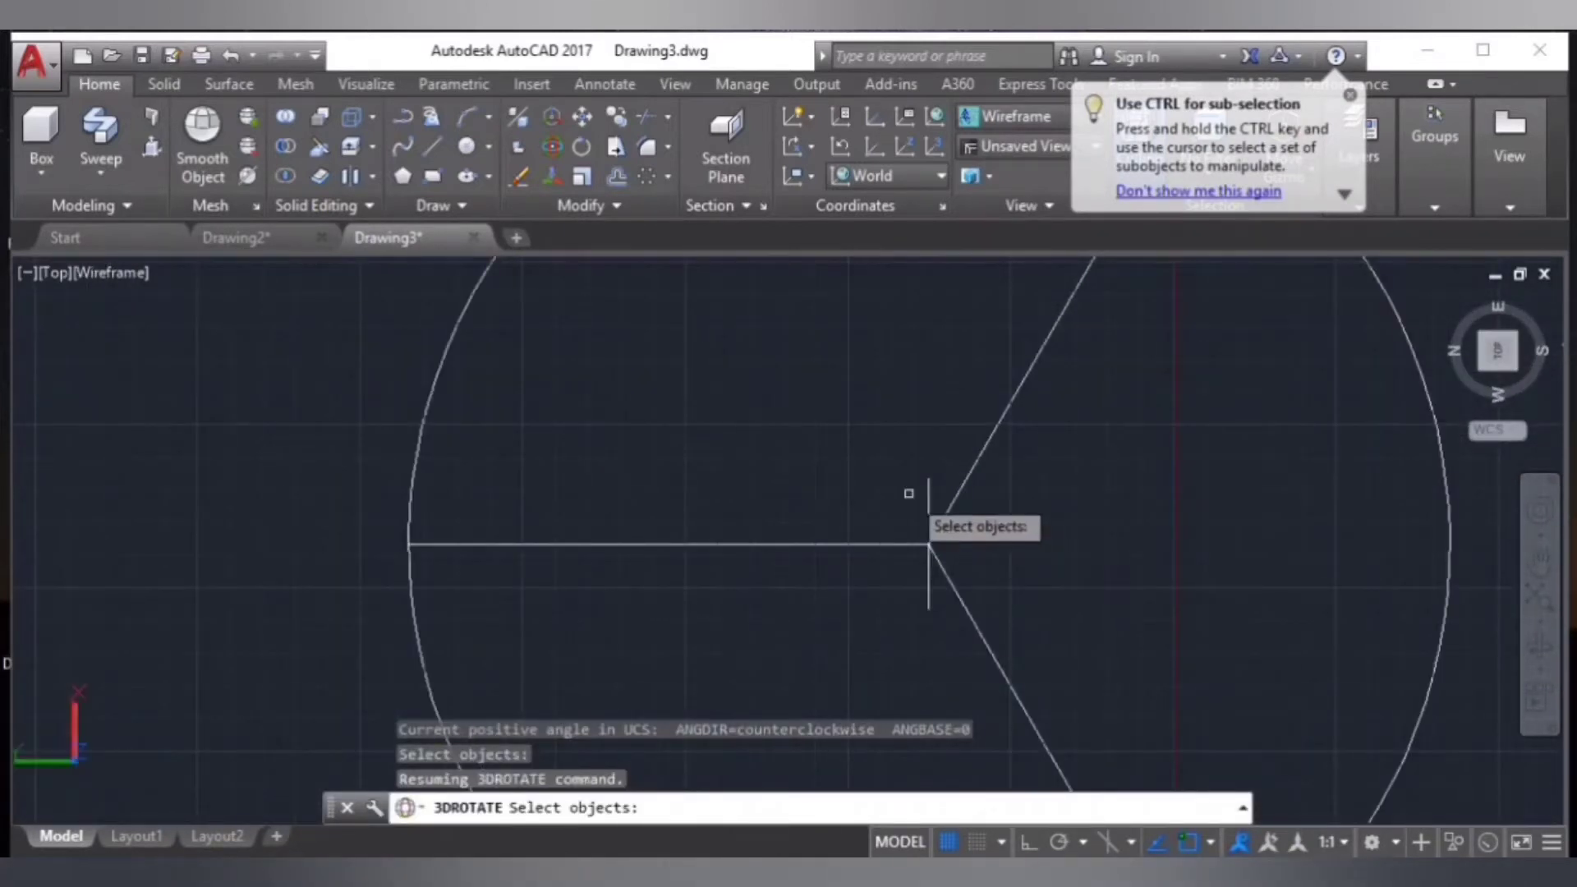
click(930, 506)
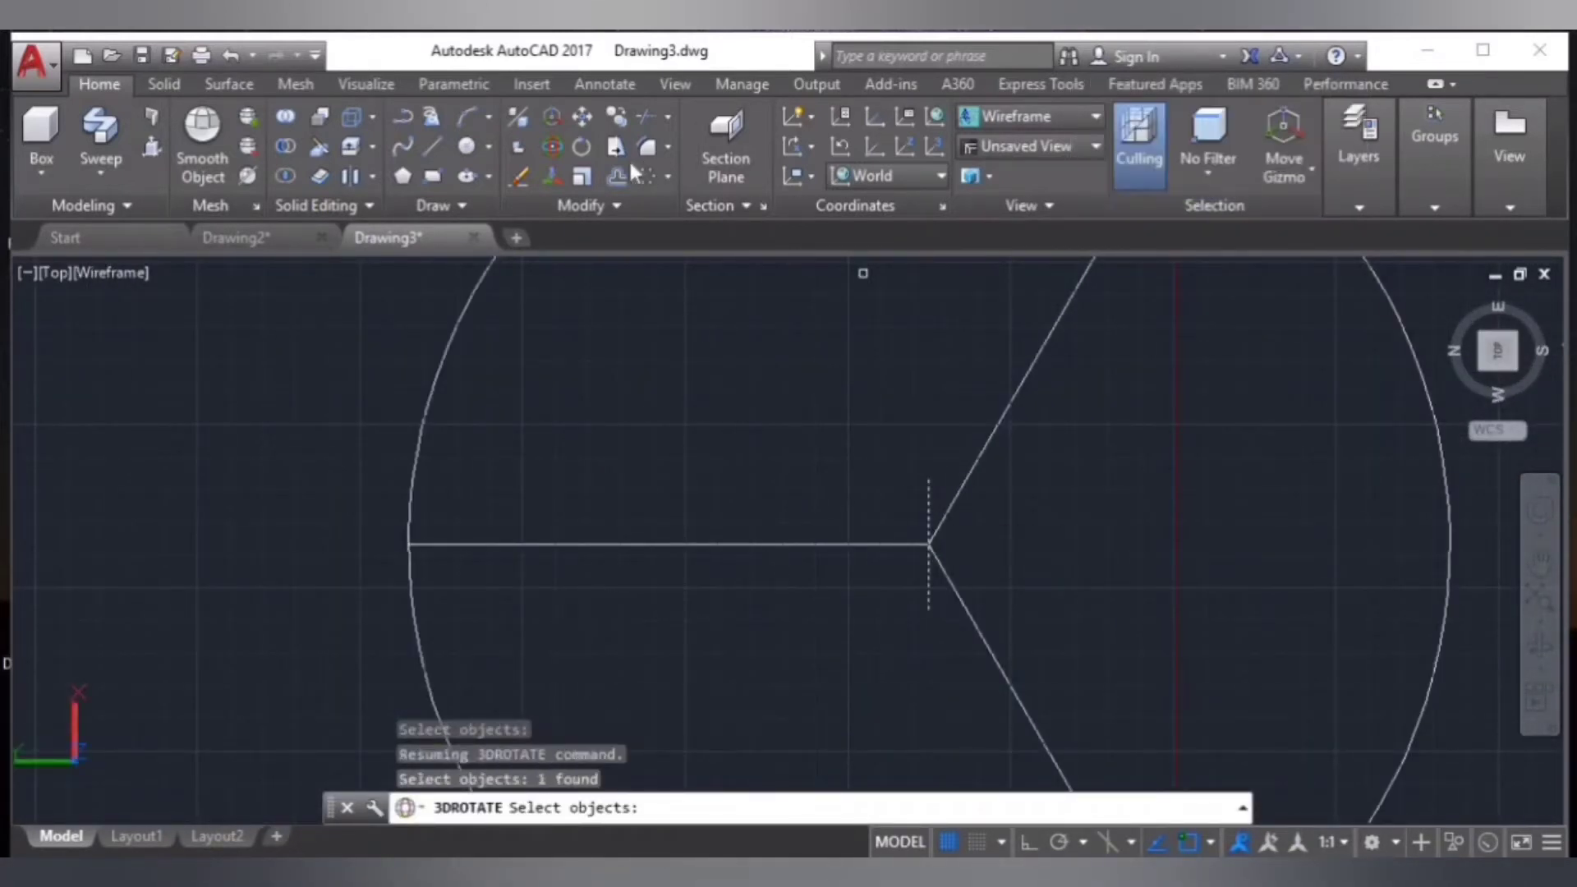
click(647, 174)
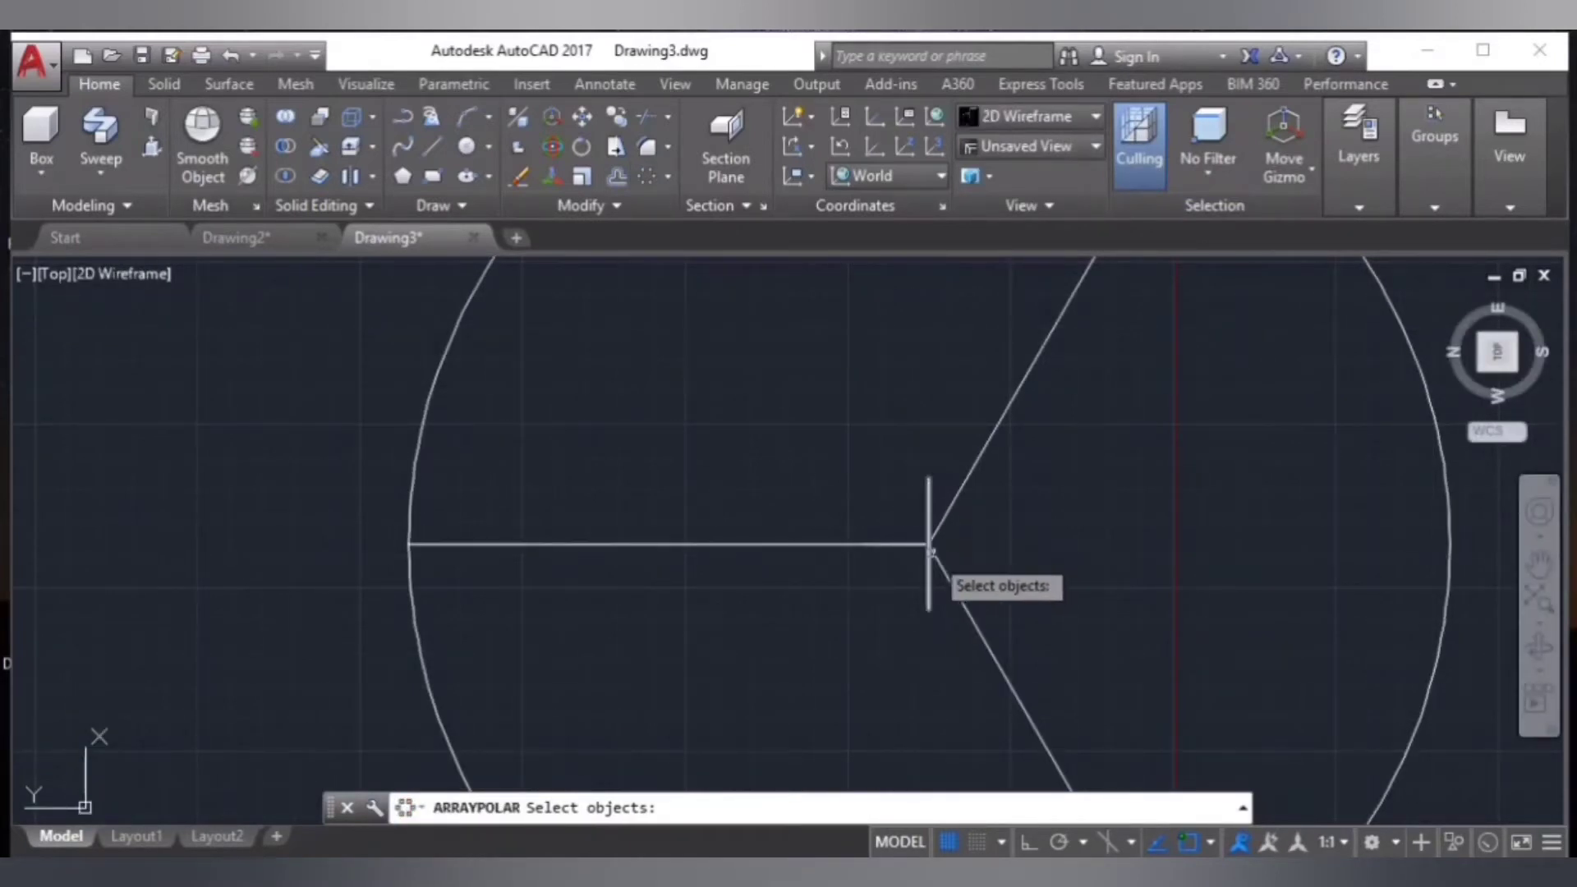
- Polar-array the upright triangle into 3 copies, 120° apart, around the spoke junction
scroll(928, 542, up, 2)
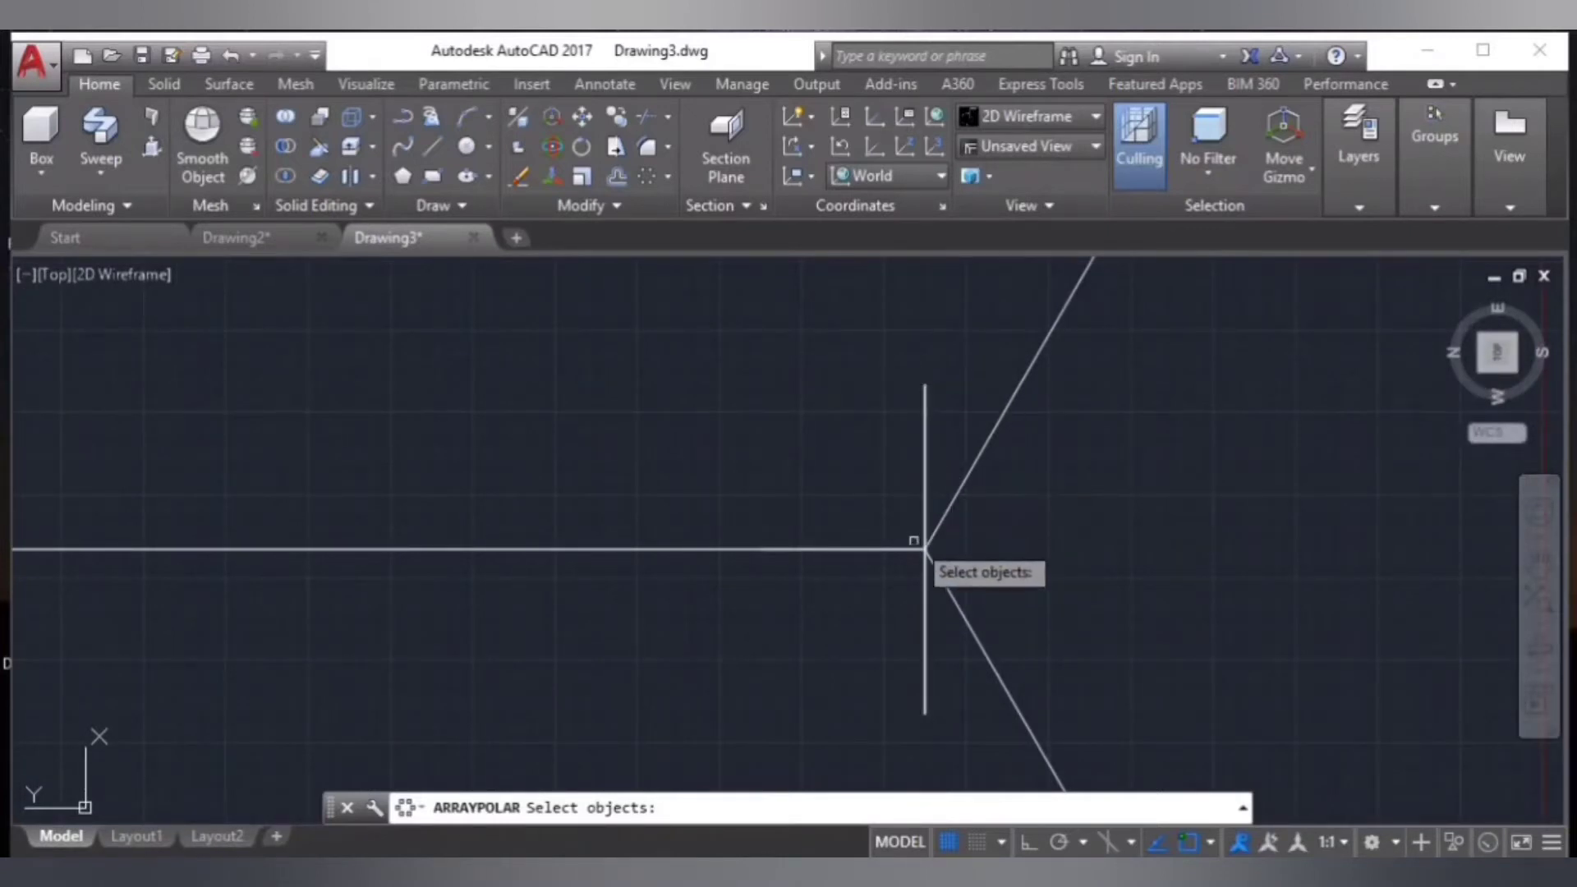
click(923, 550)
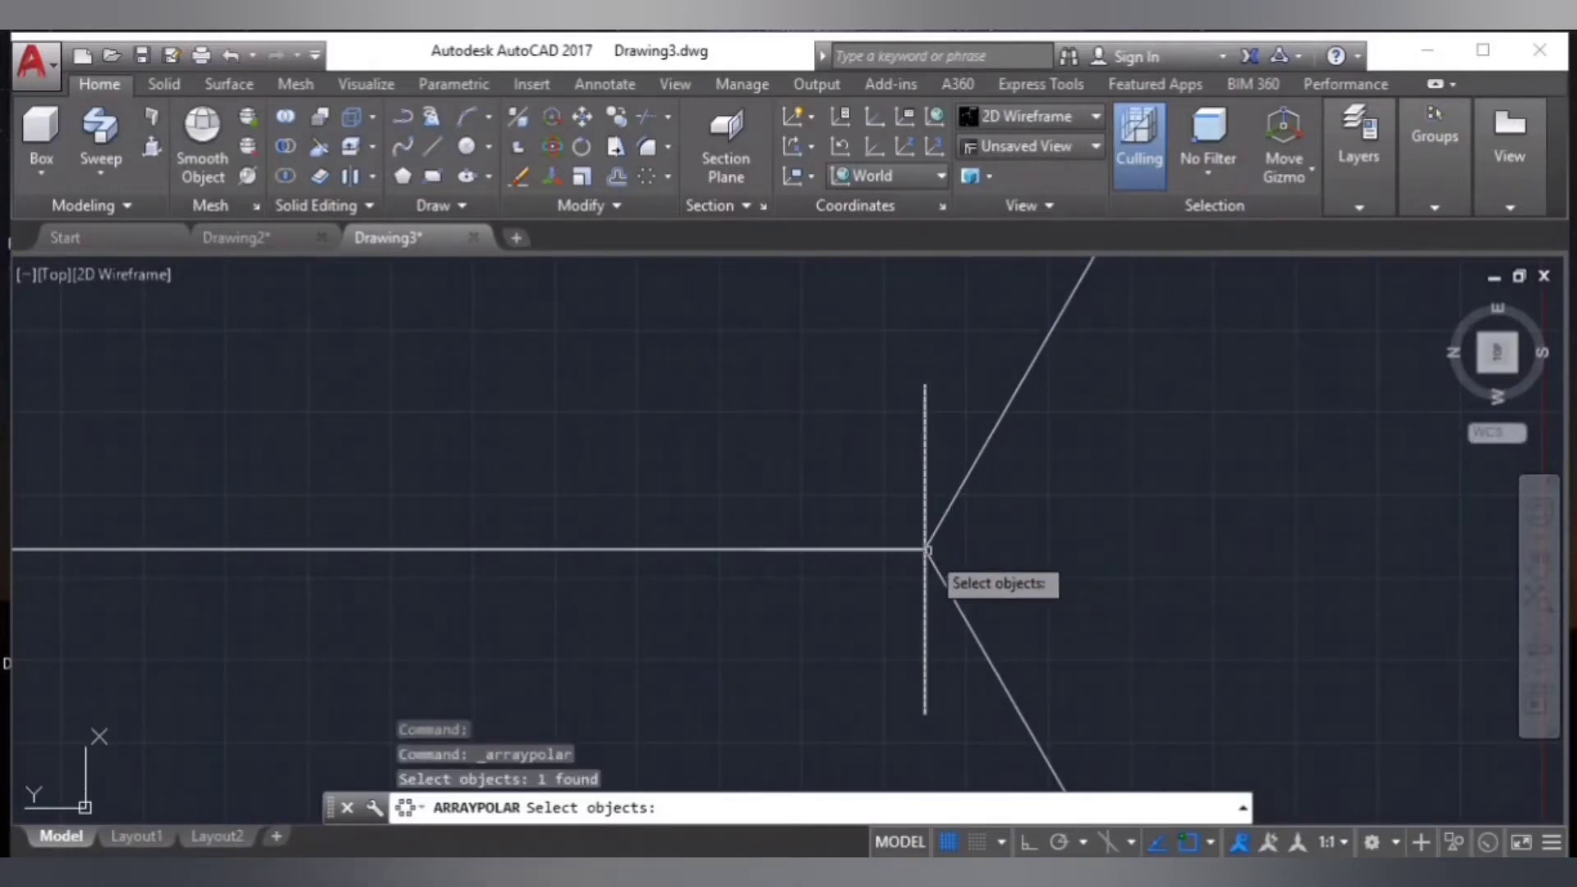
click(657, 177)
scroll(791, 386, down, 3)
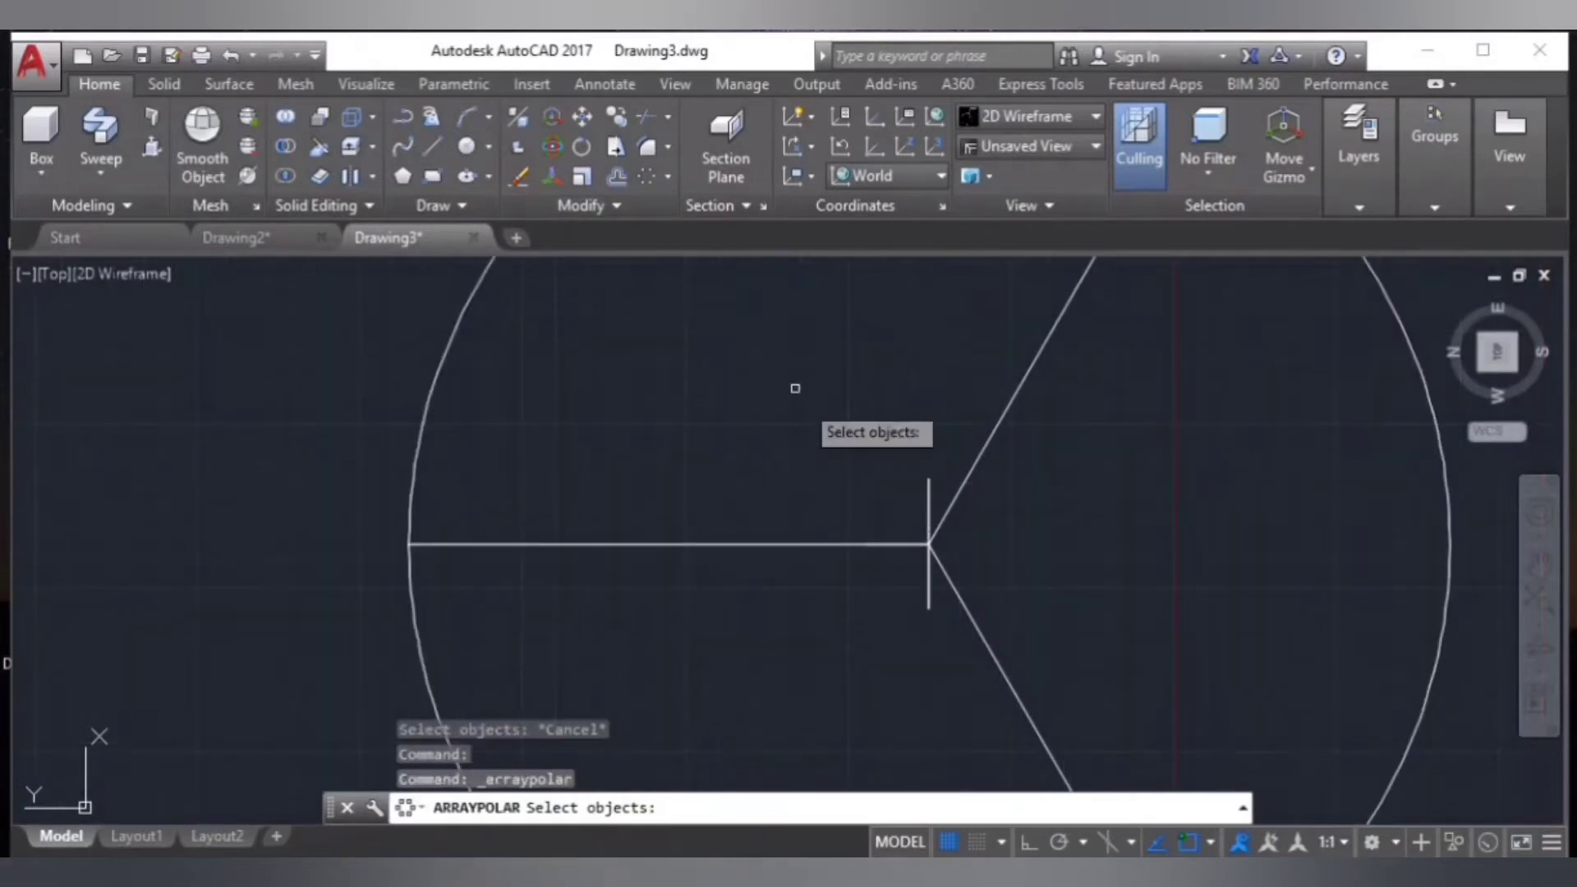
click(928, 543)
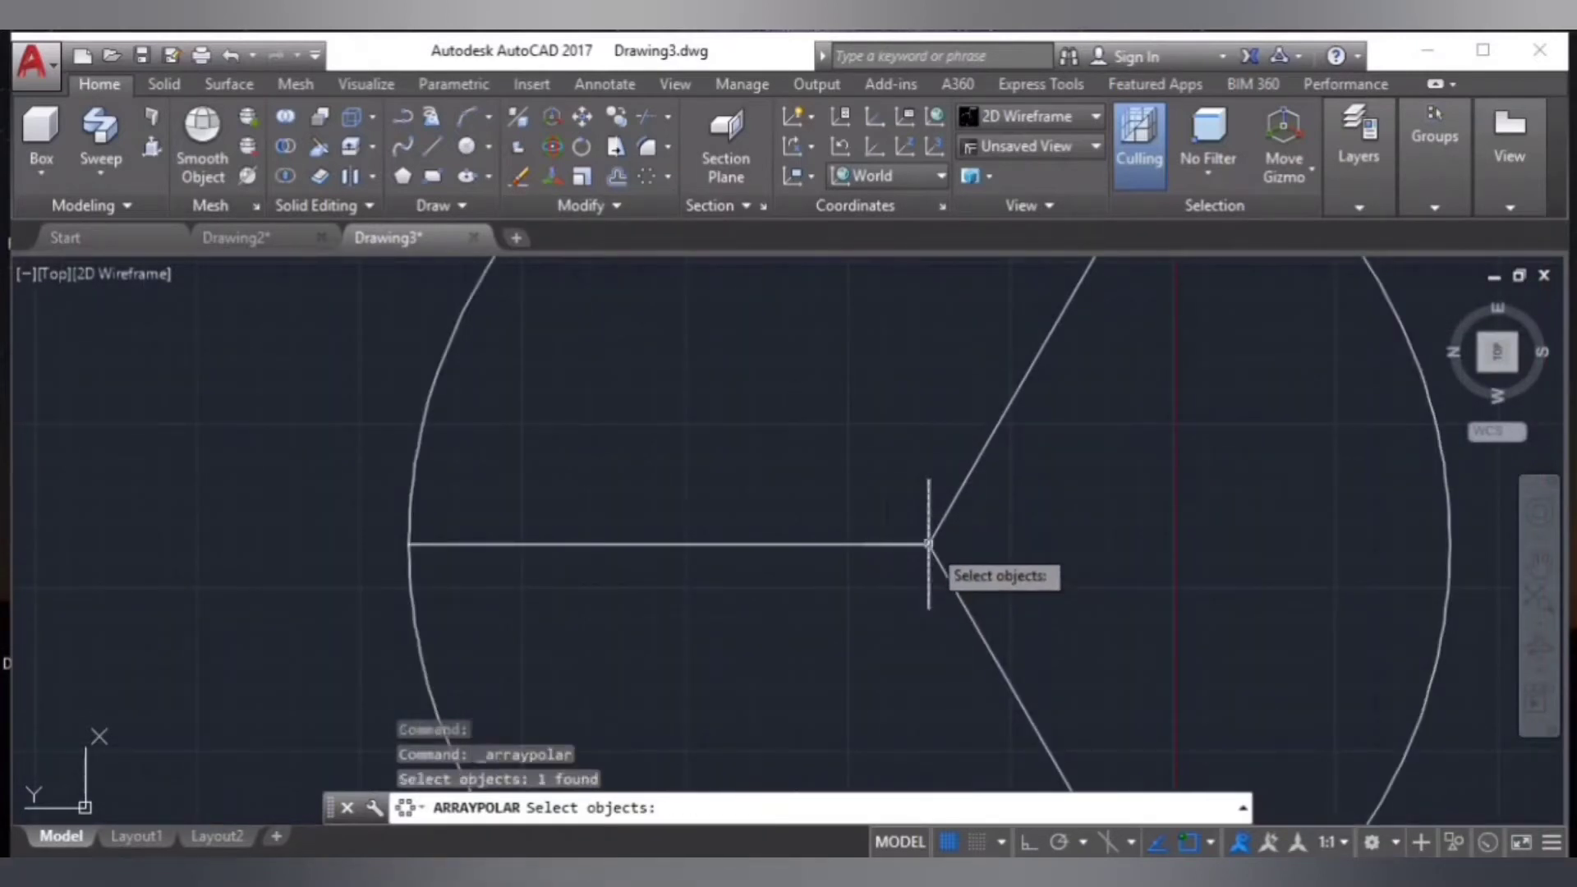
key(Return)
scroll(928, 538, up, 3)
middle_drag(881, 528, 774, 475)
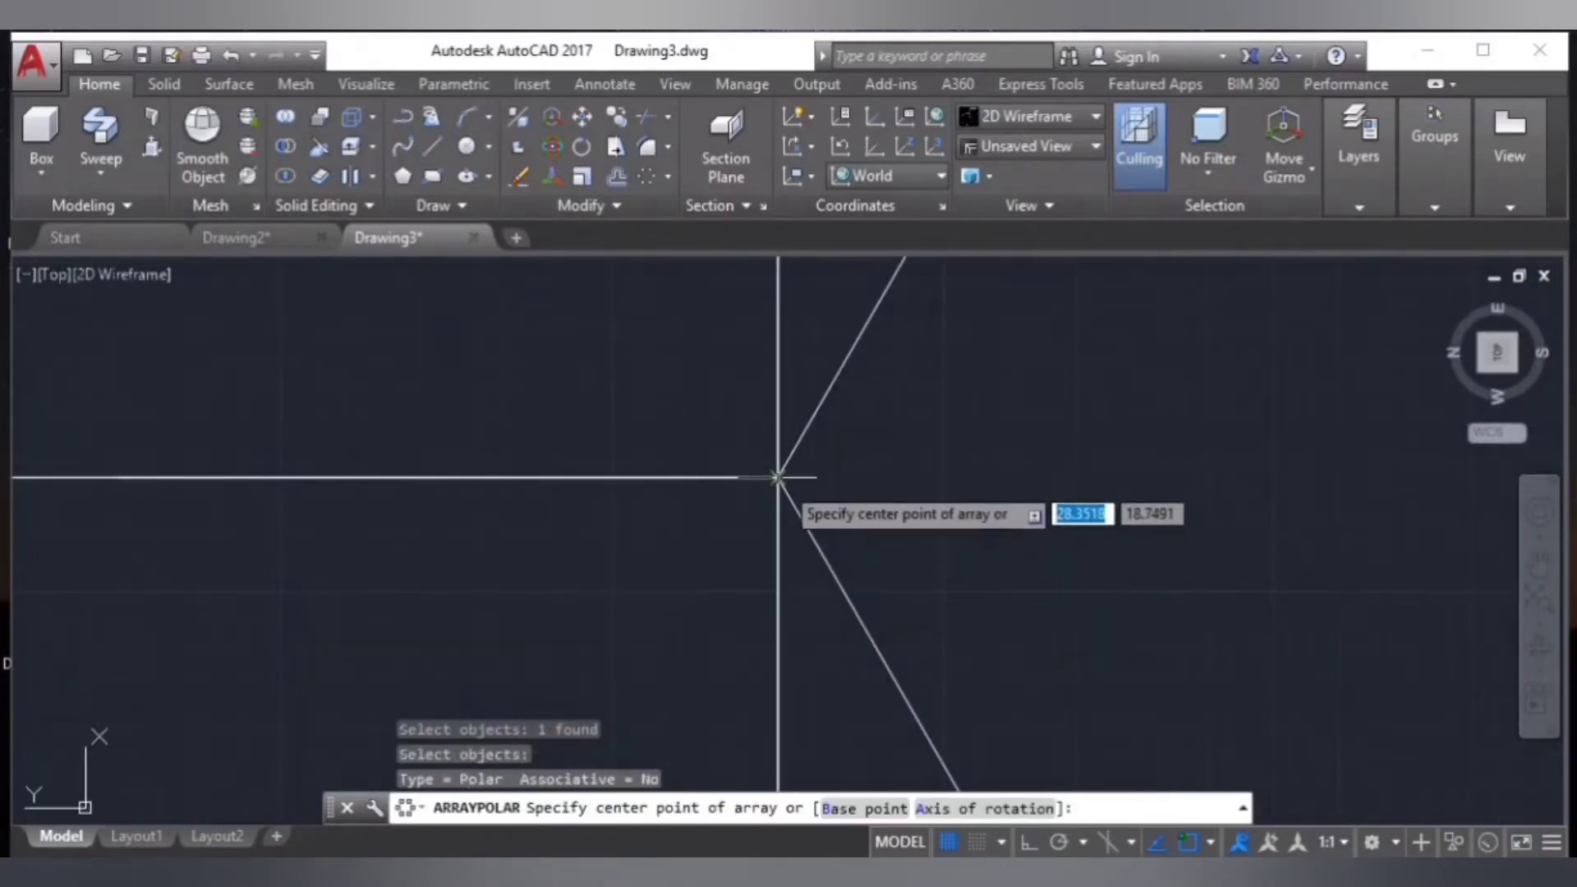
click(777, 477)
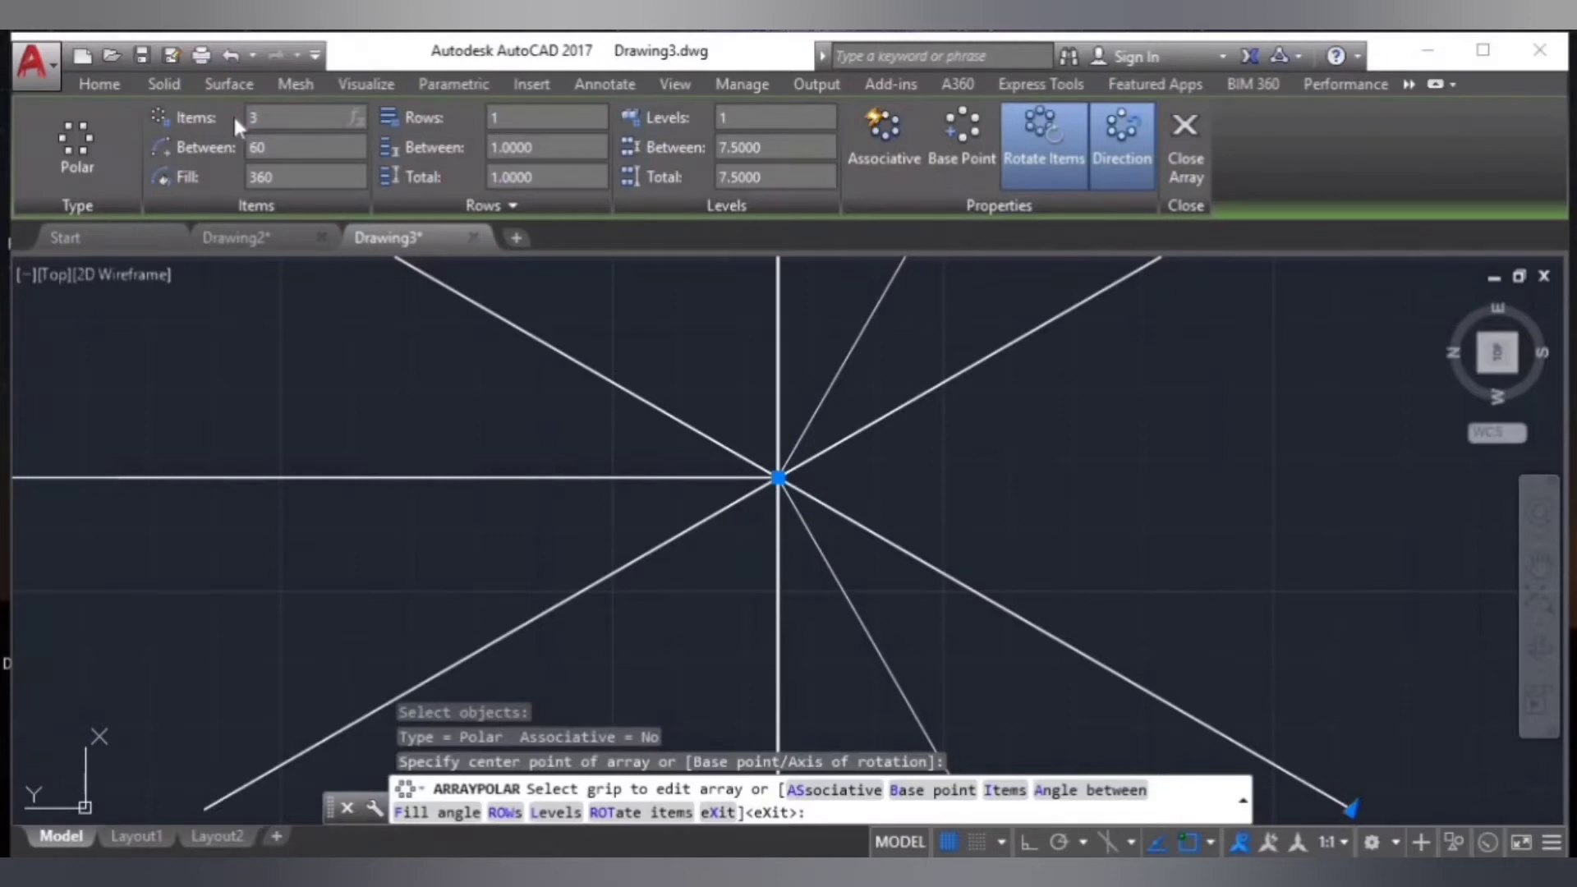
key(Return)
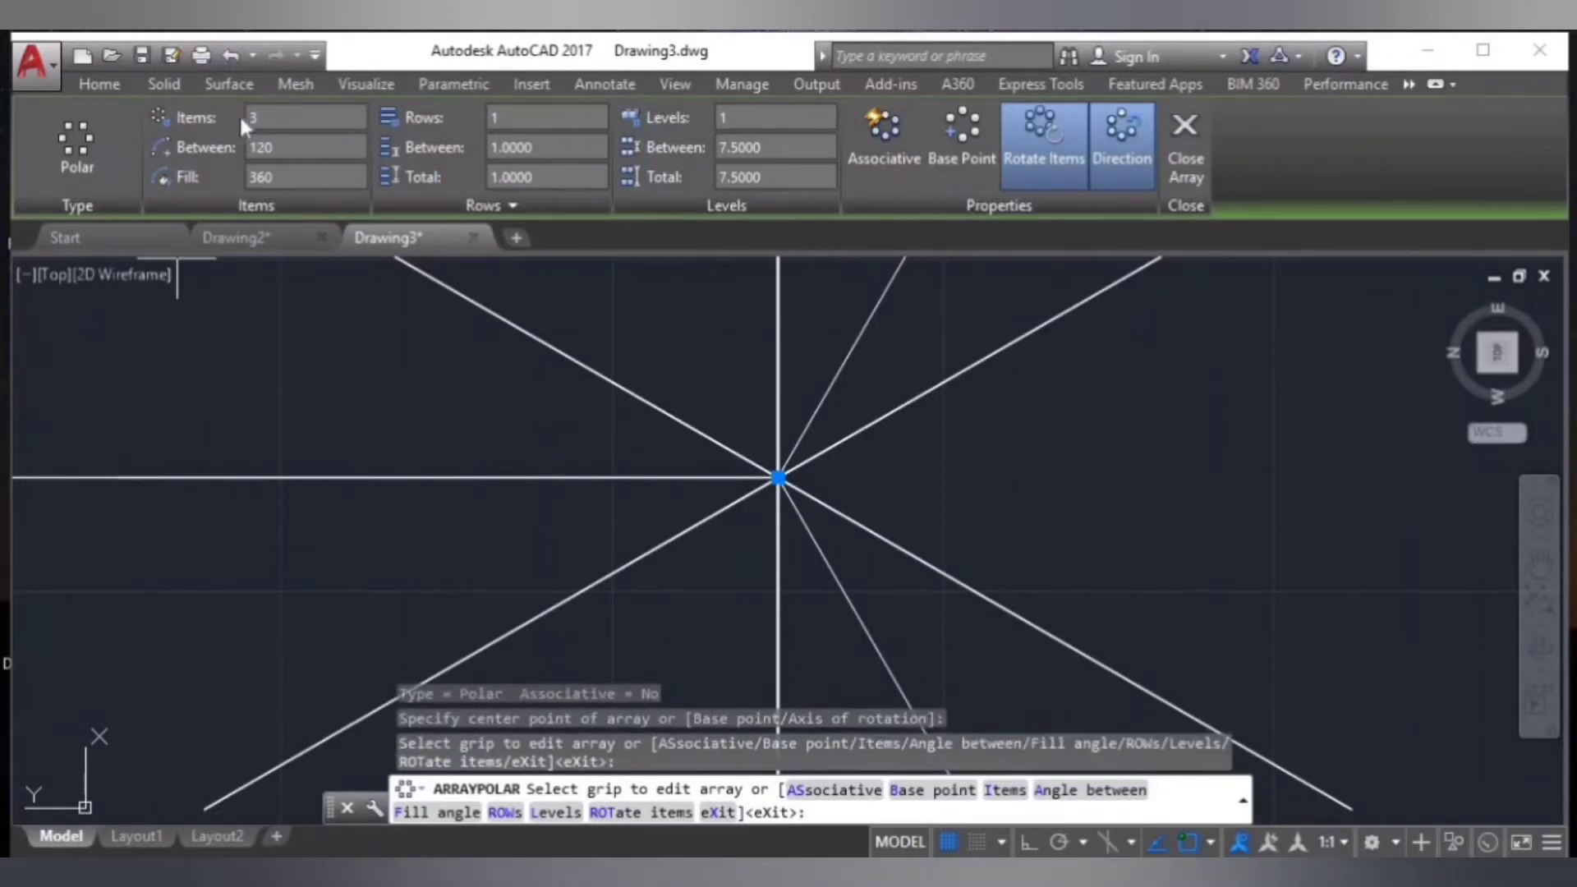
click(1204, 130)
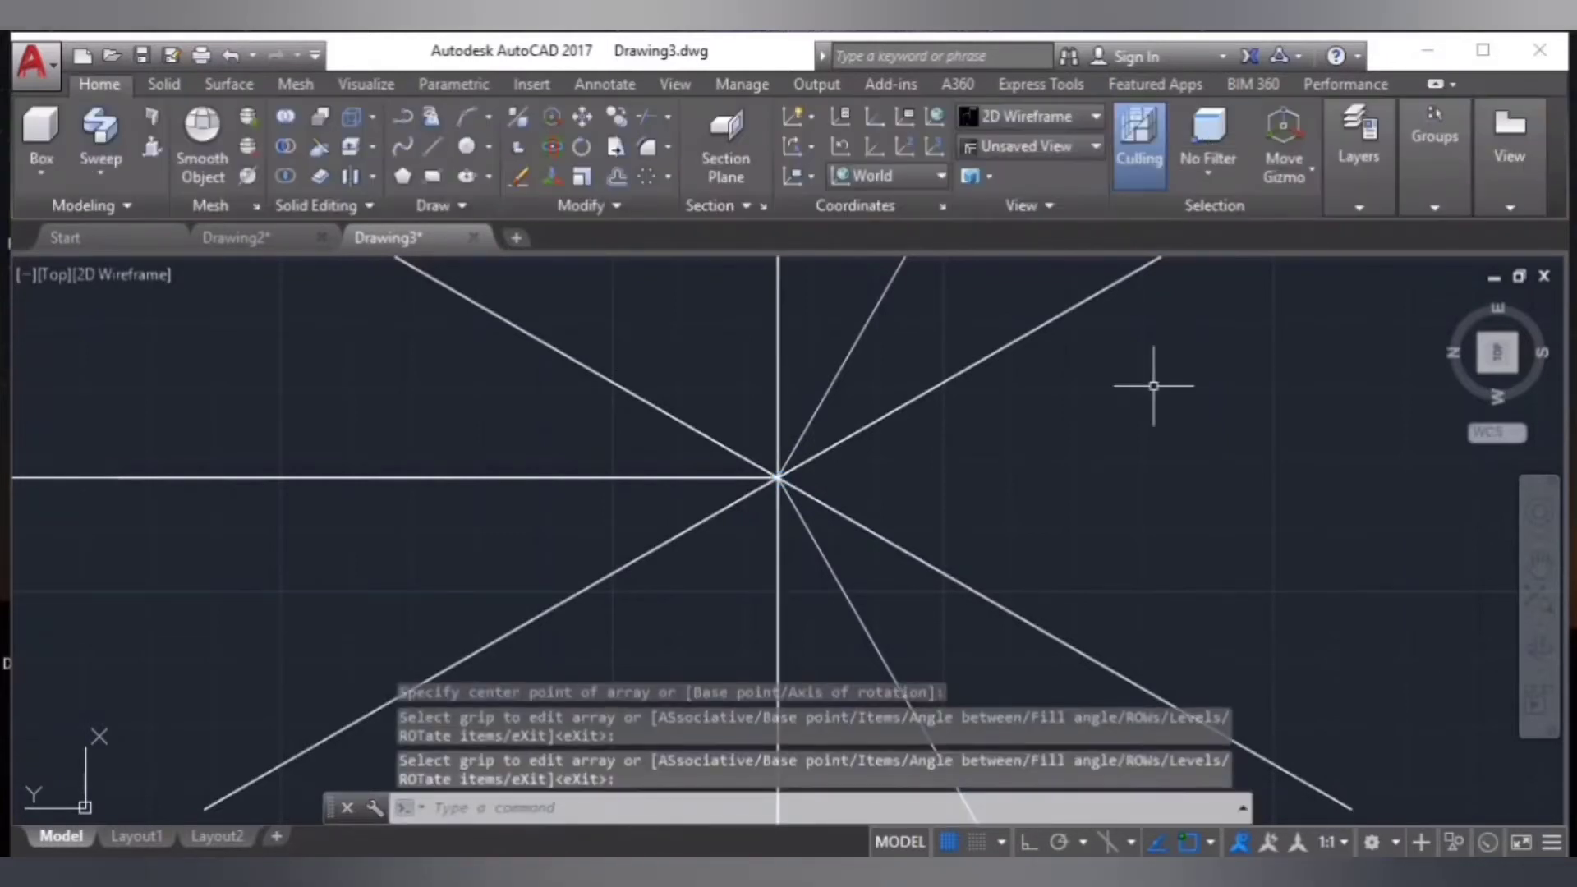
scroll(1102, 486, down, 3)
scroll(1102, 487, down, 2)
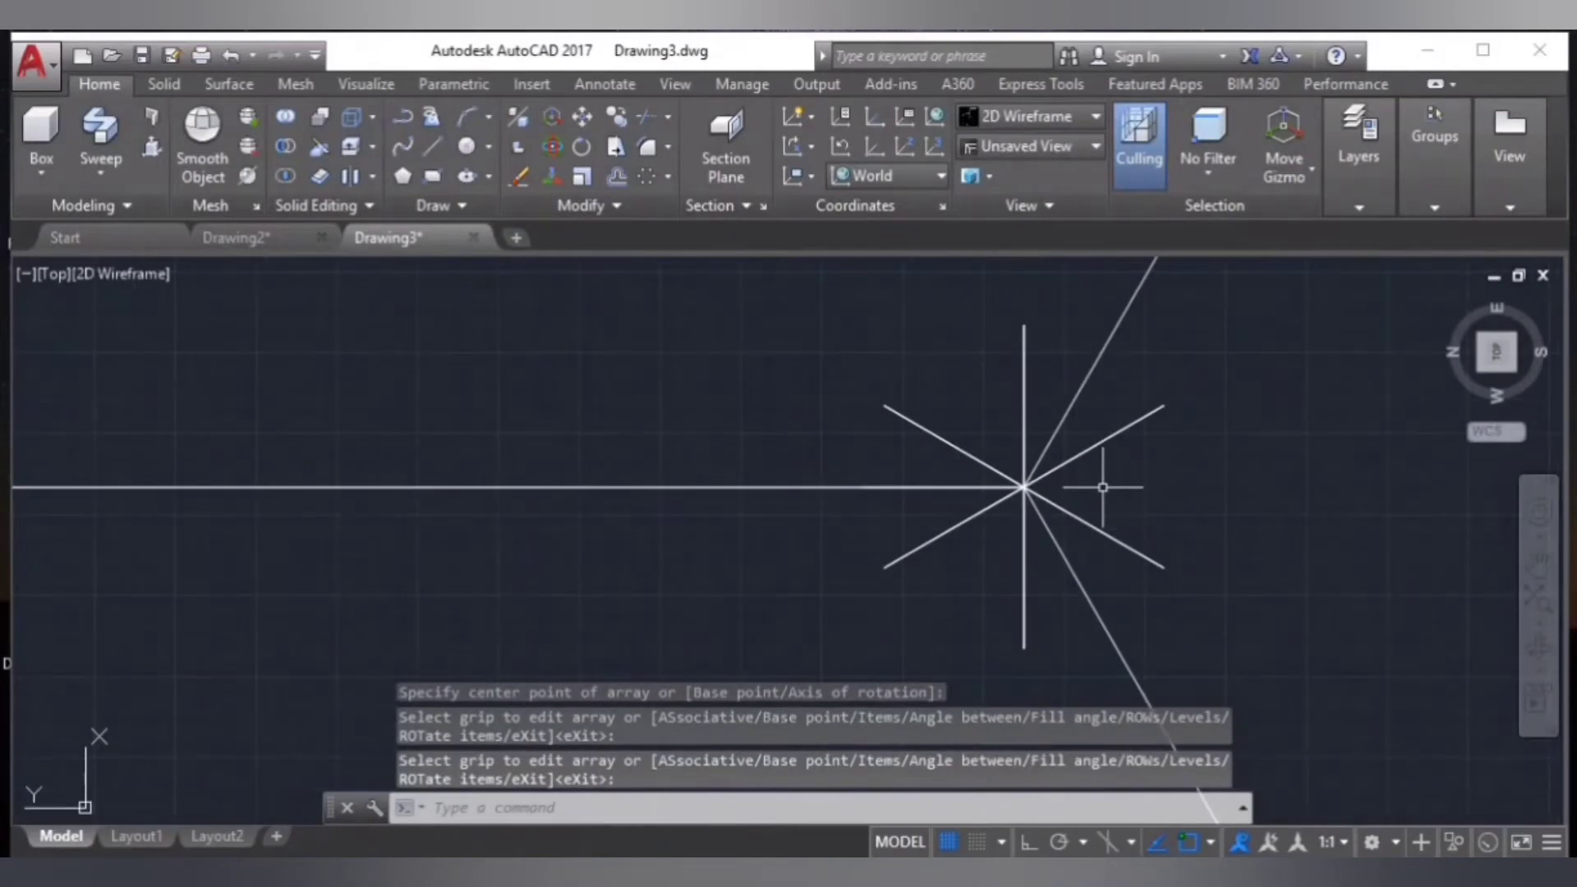
- Delete the vertical copy of the arrayed hub line
key(Return)
click(1022, 444)
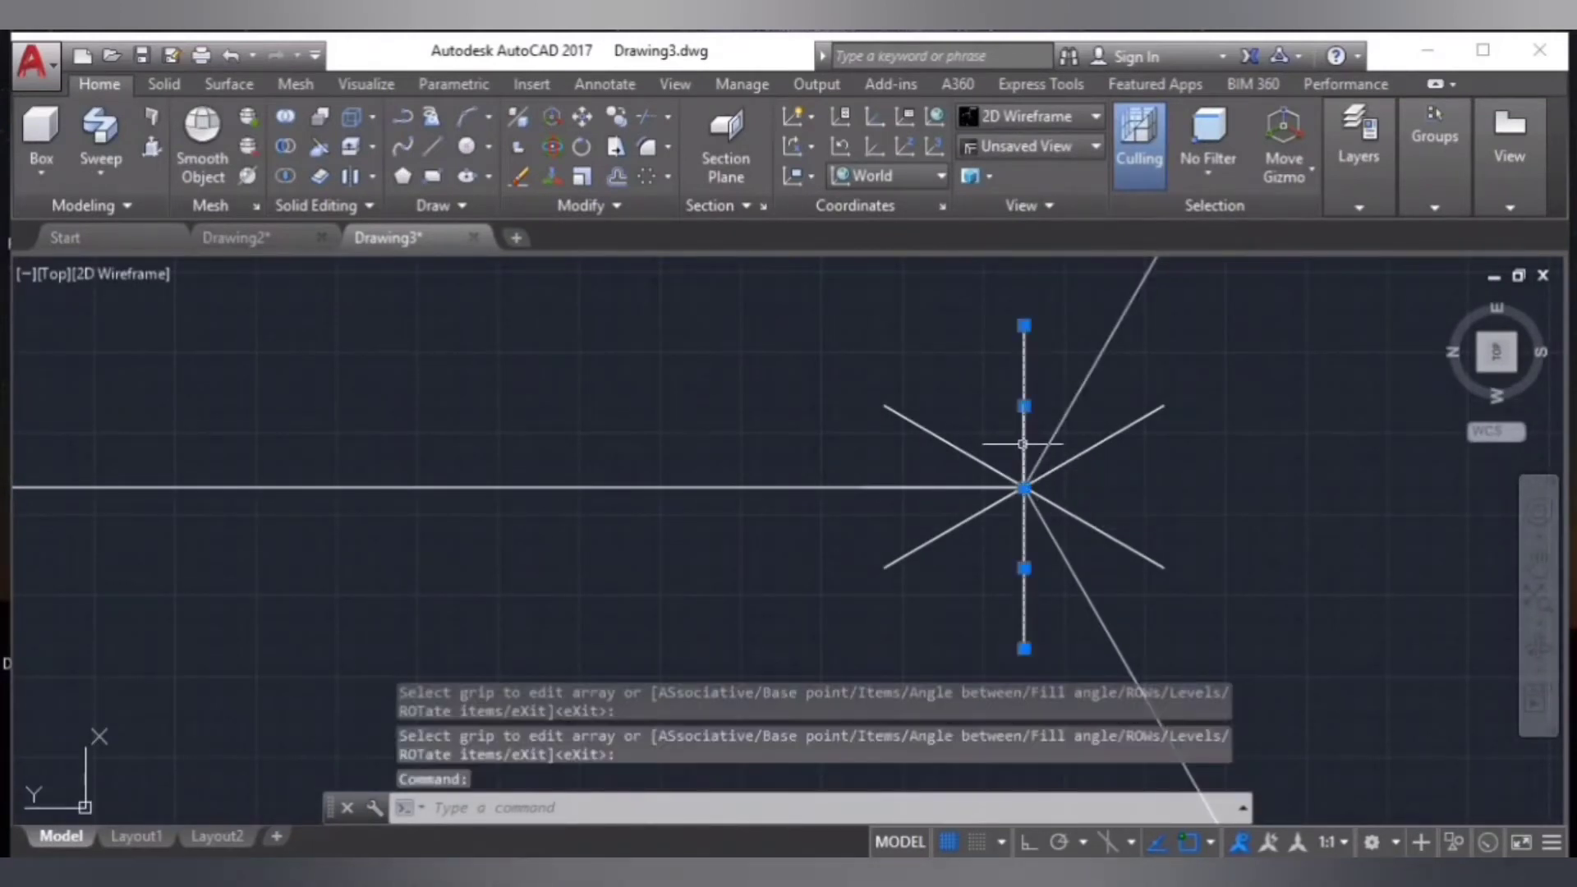
key(Delete)
scroll(1026, 467, up, 3)
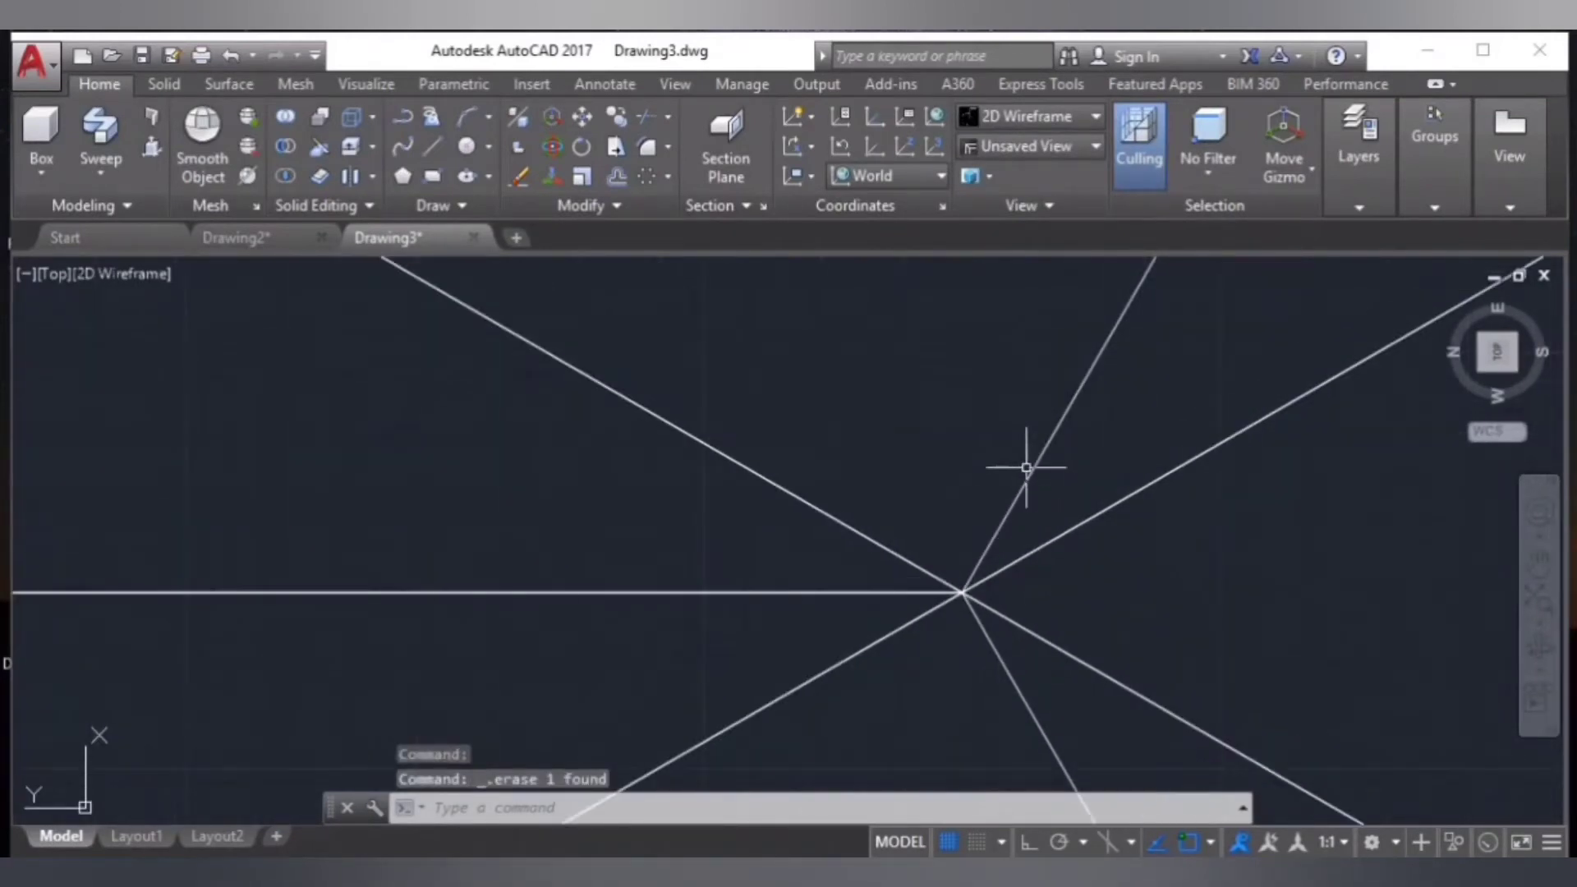
scroll(1027, 458, down, 1)
scroll(1027, 458, down, 1)
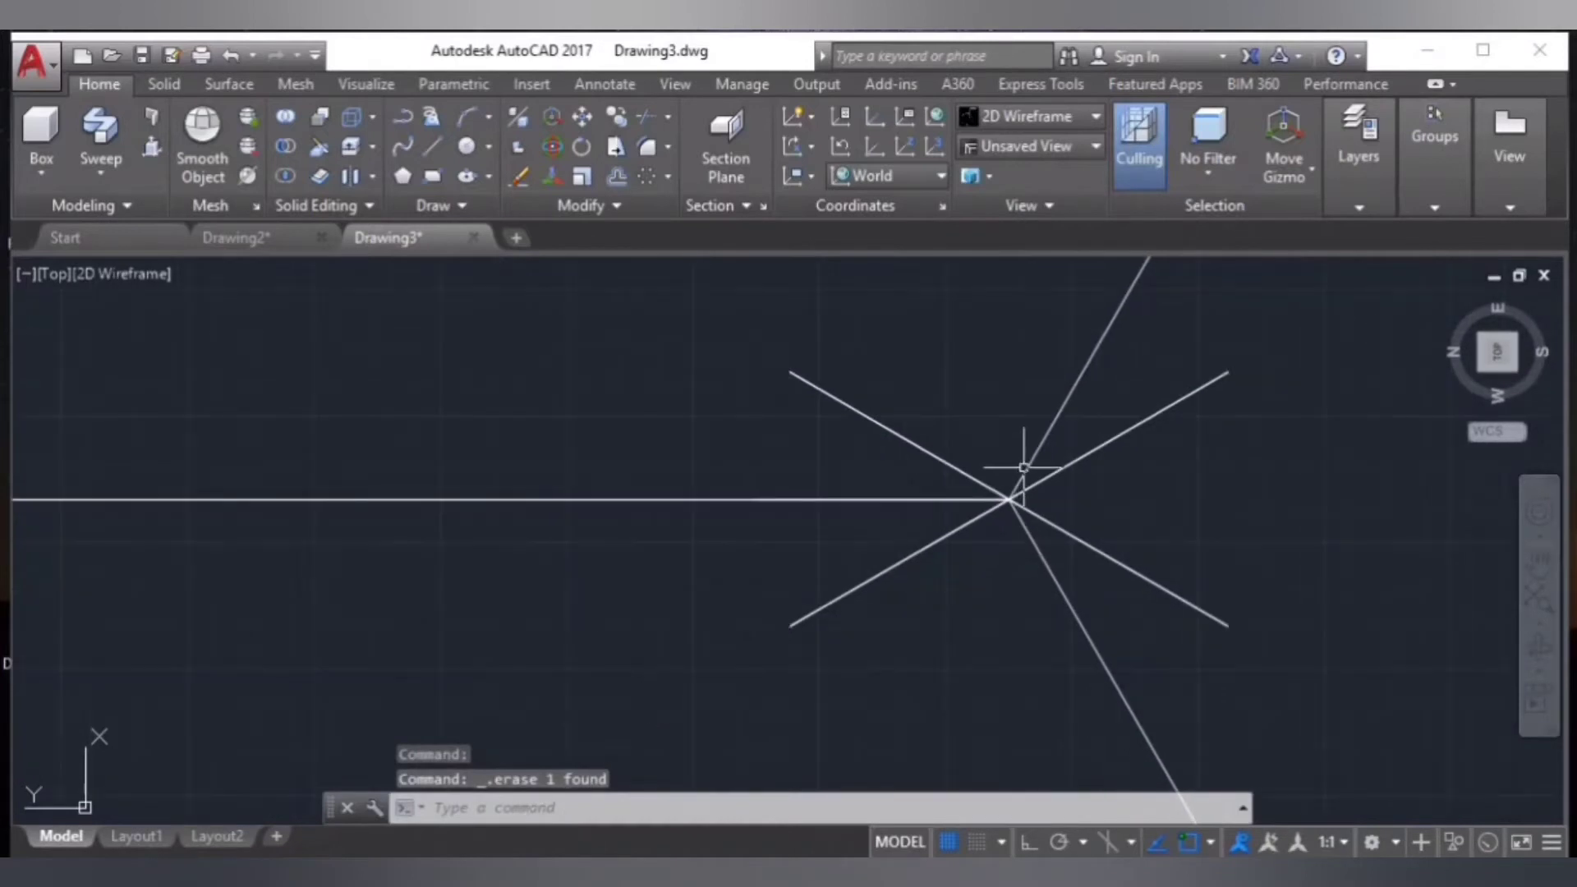
- Rotate the two remaining copies 30° and -30° about the hub
click(969, 522)
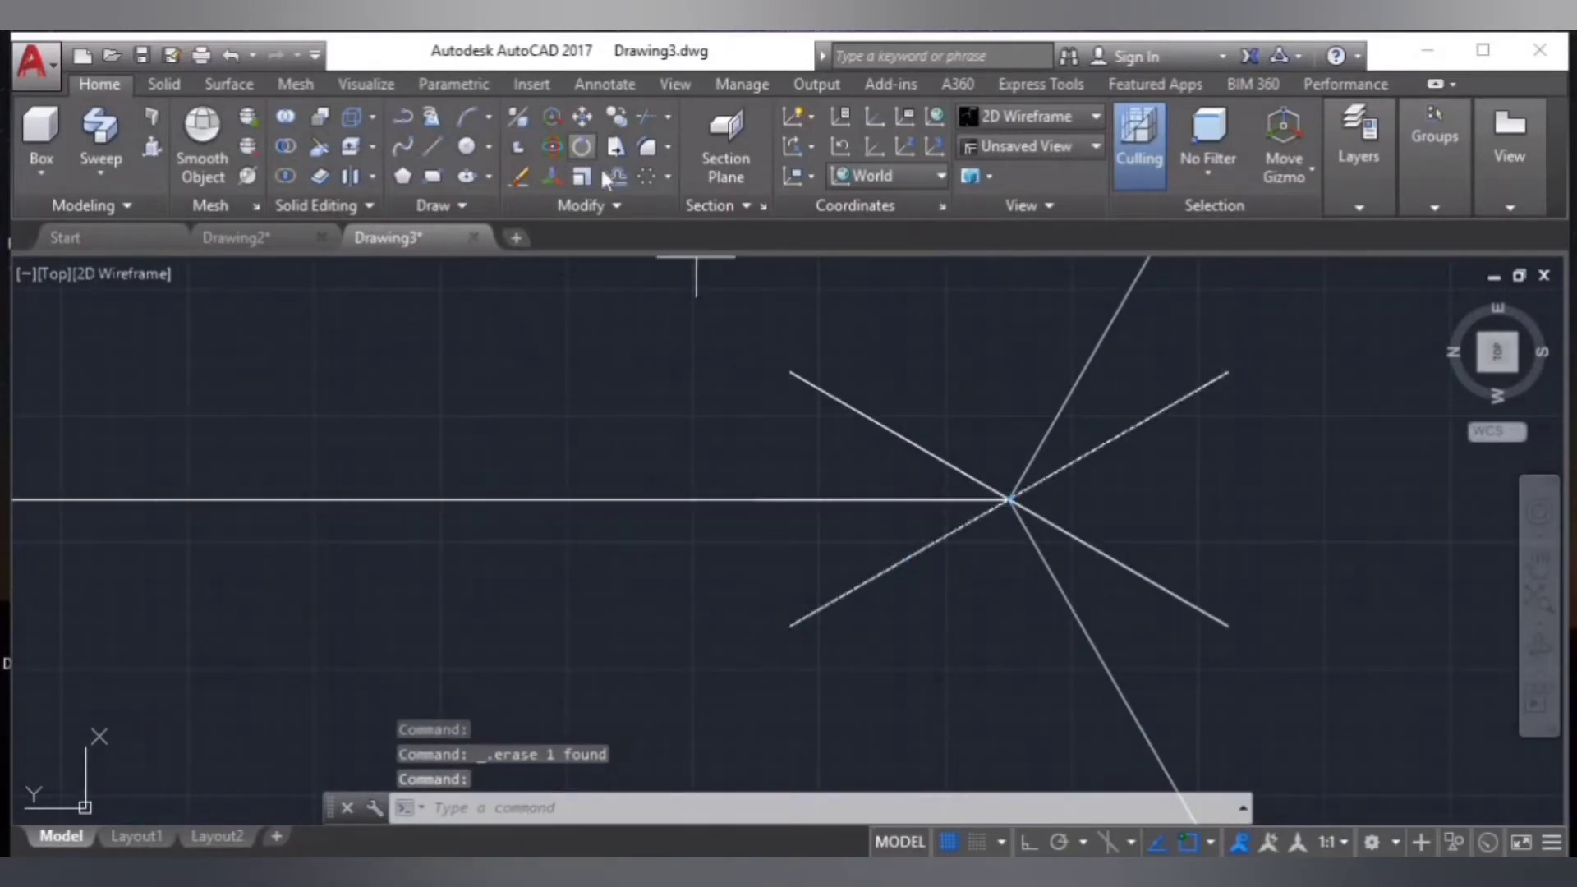
click(1009, 498)
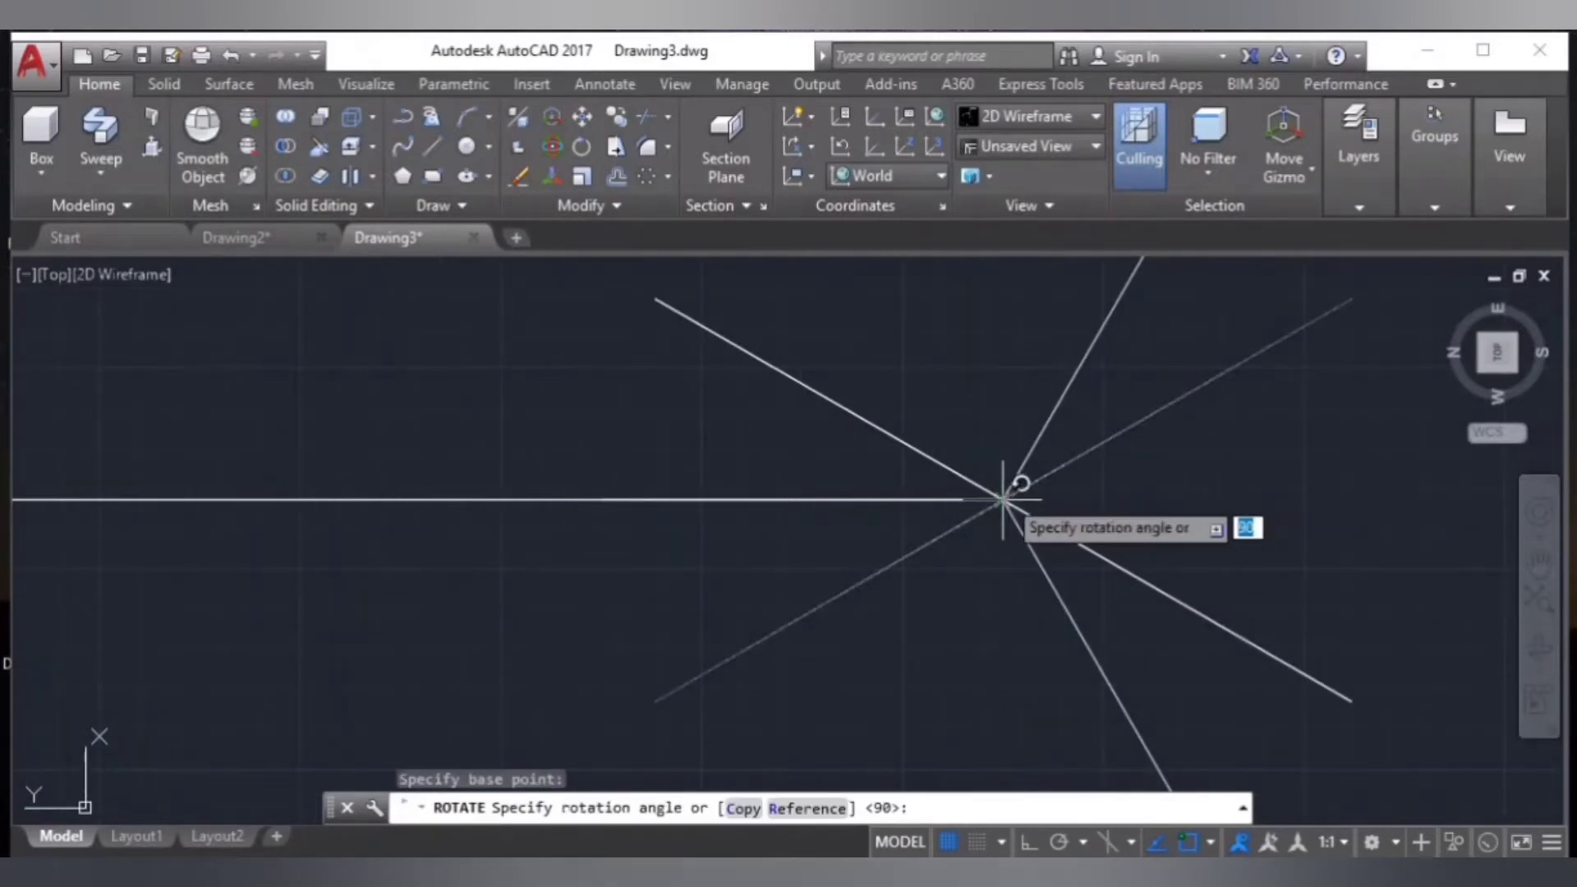
text(3)
key(Return)
key(Return)
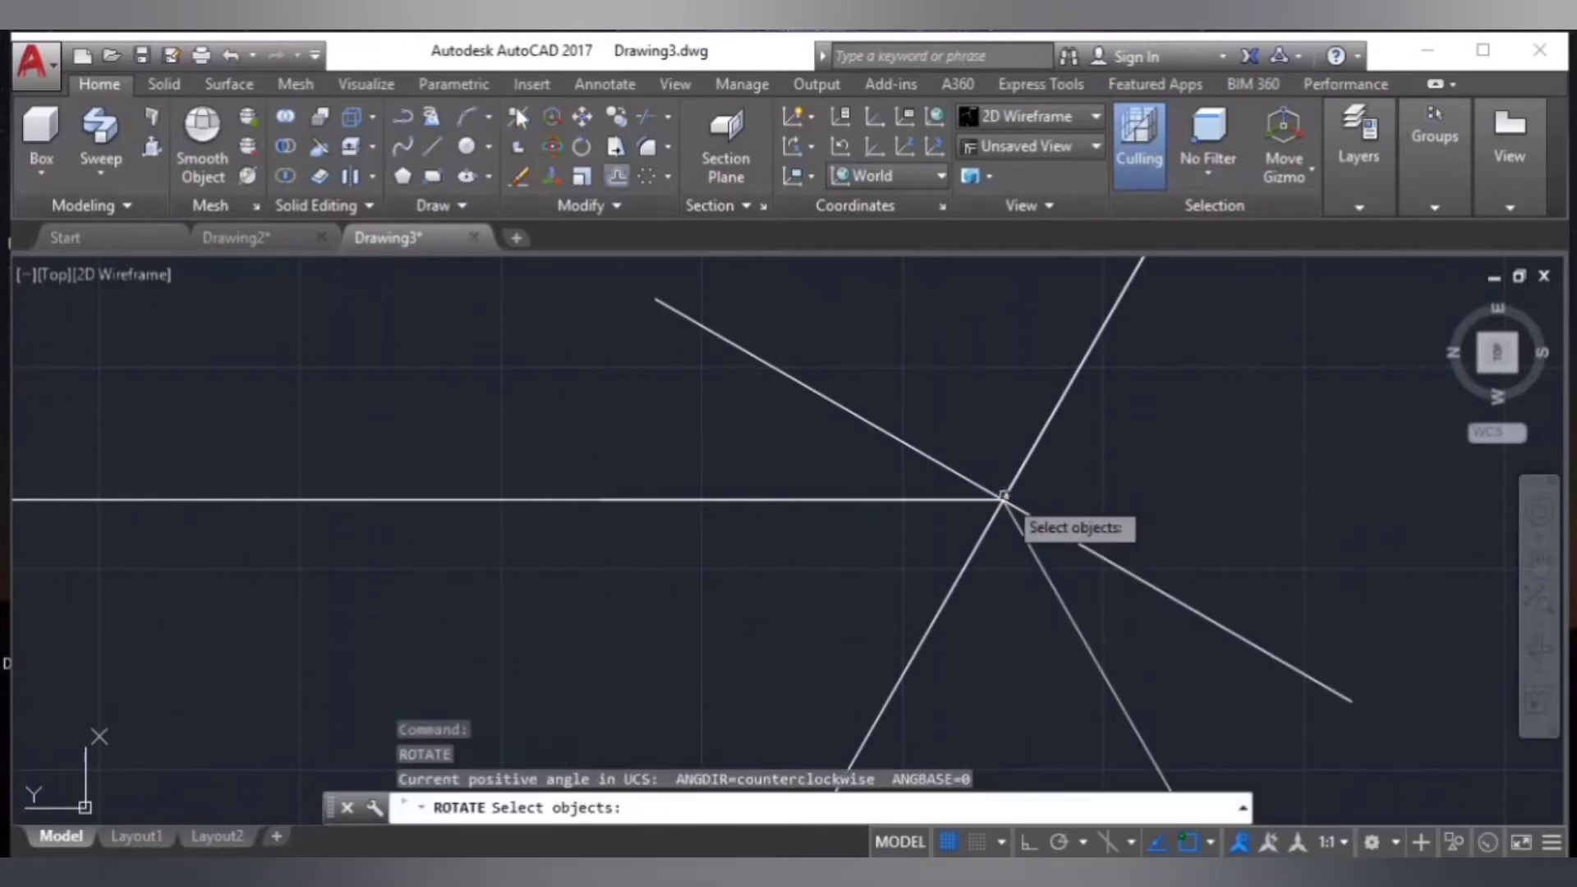
click(577, 151)
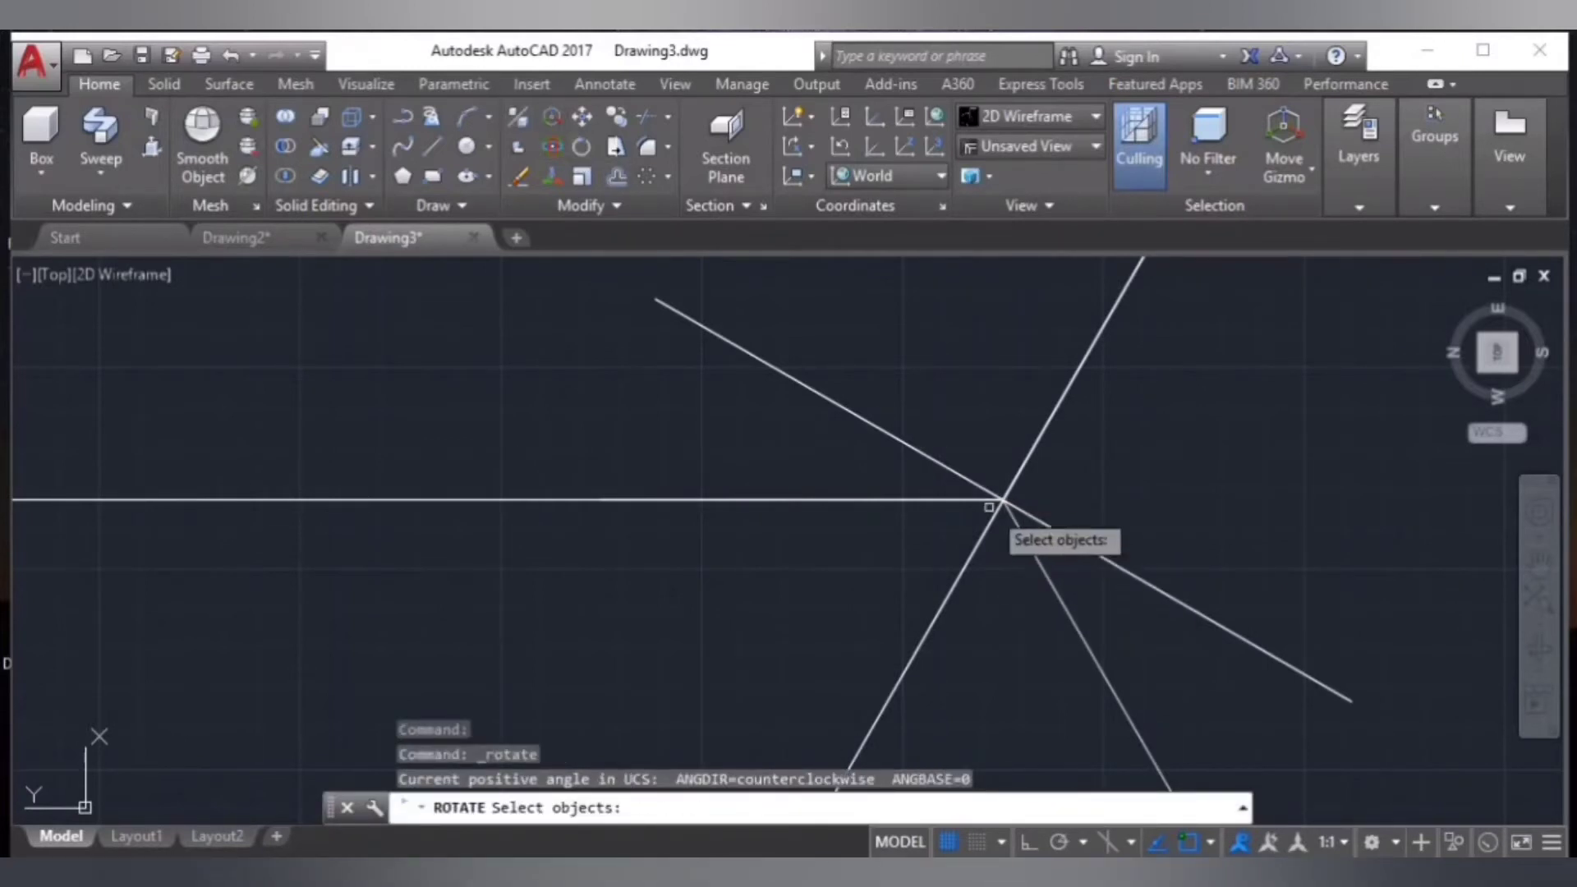
click(970, 482)
key(Return)
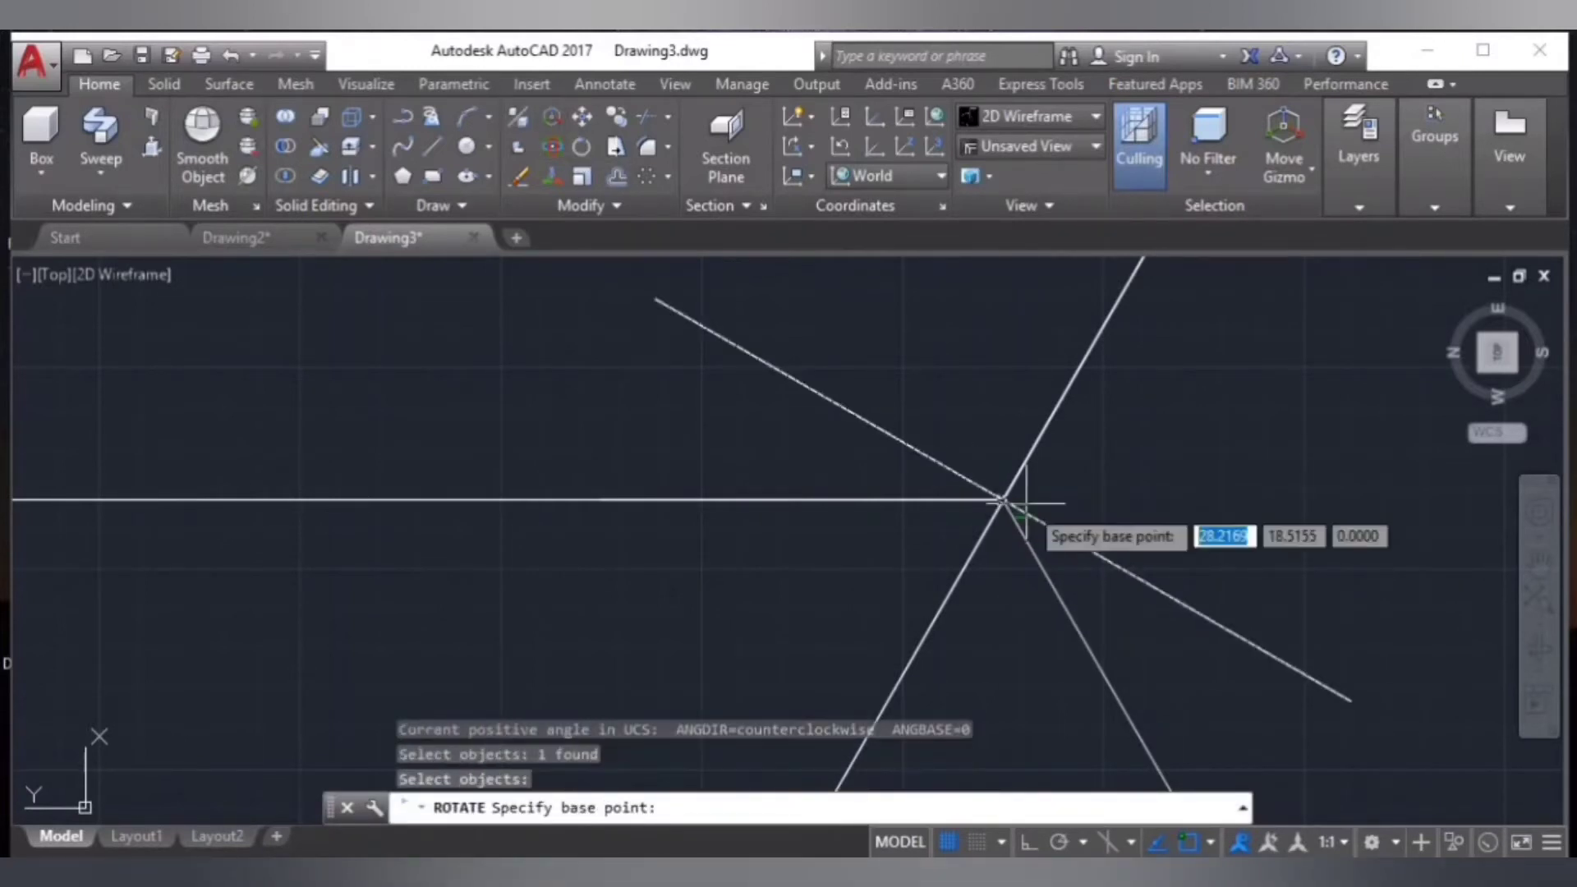
click(1002, 498)
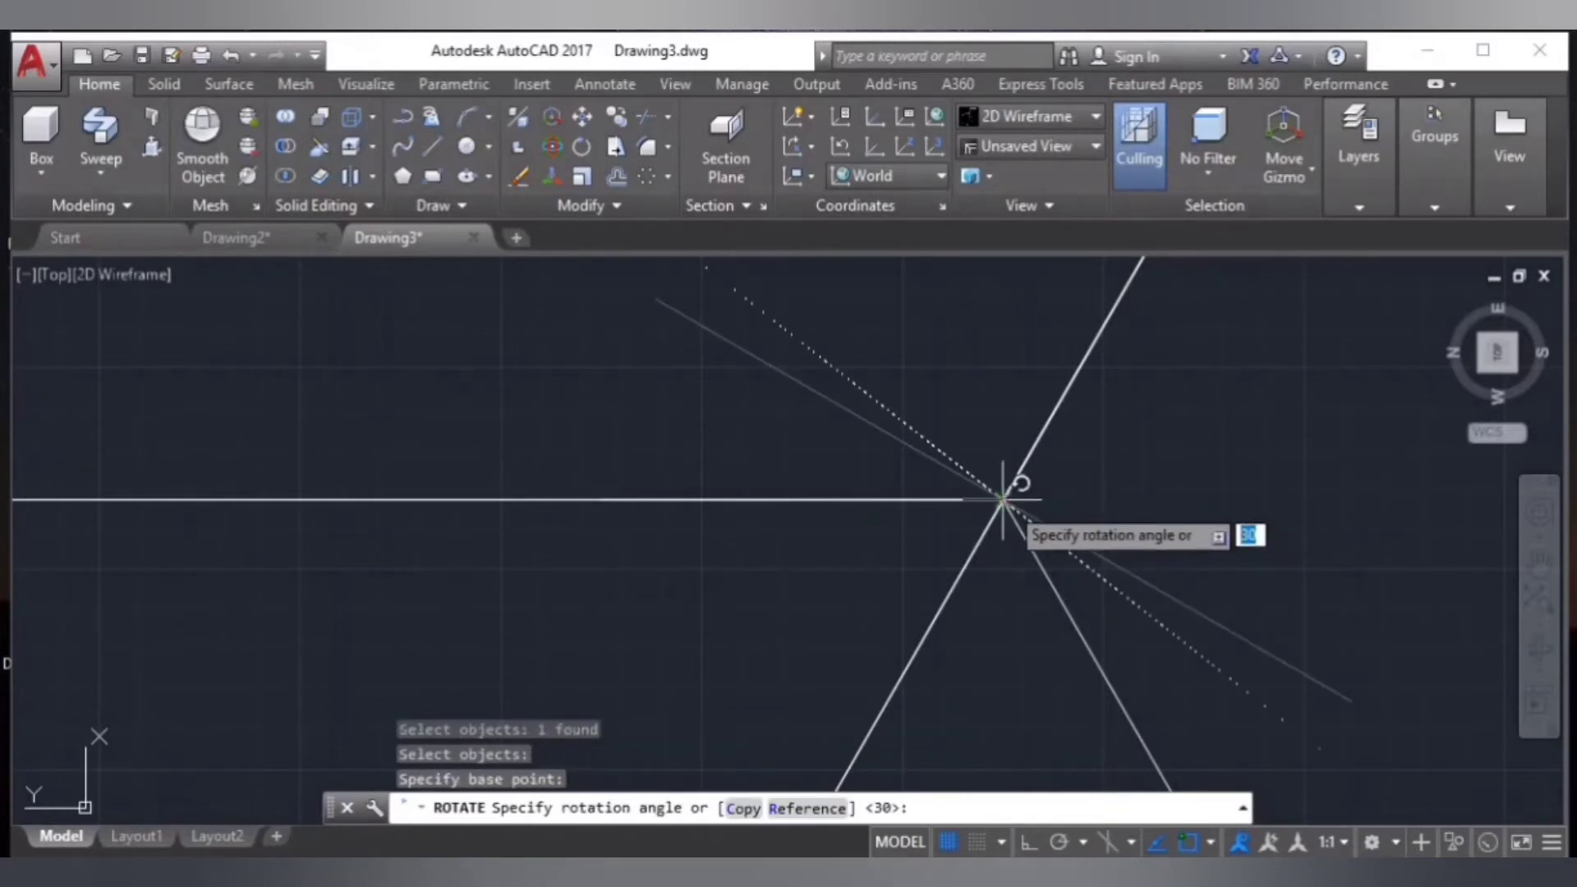
text(-3)
text(0)
key(Return)
key(Return)
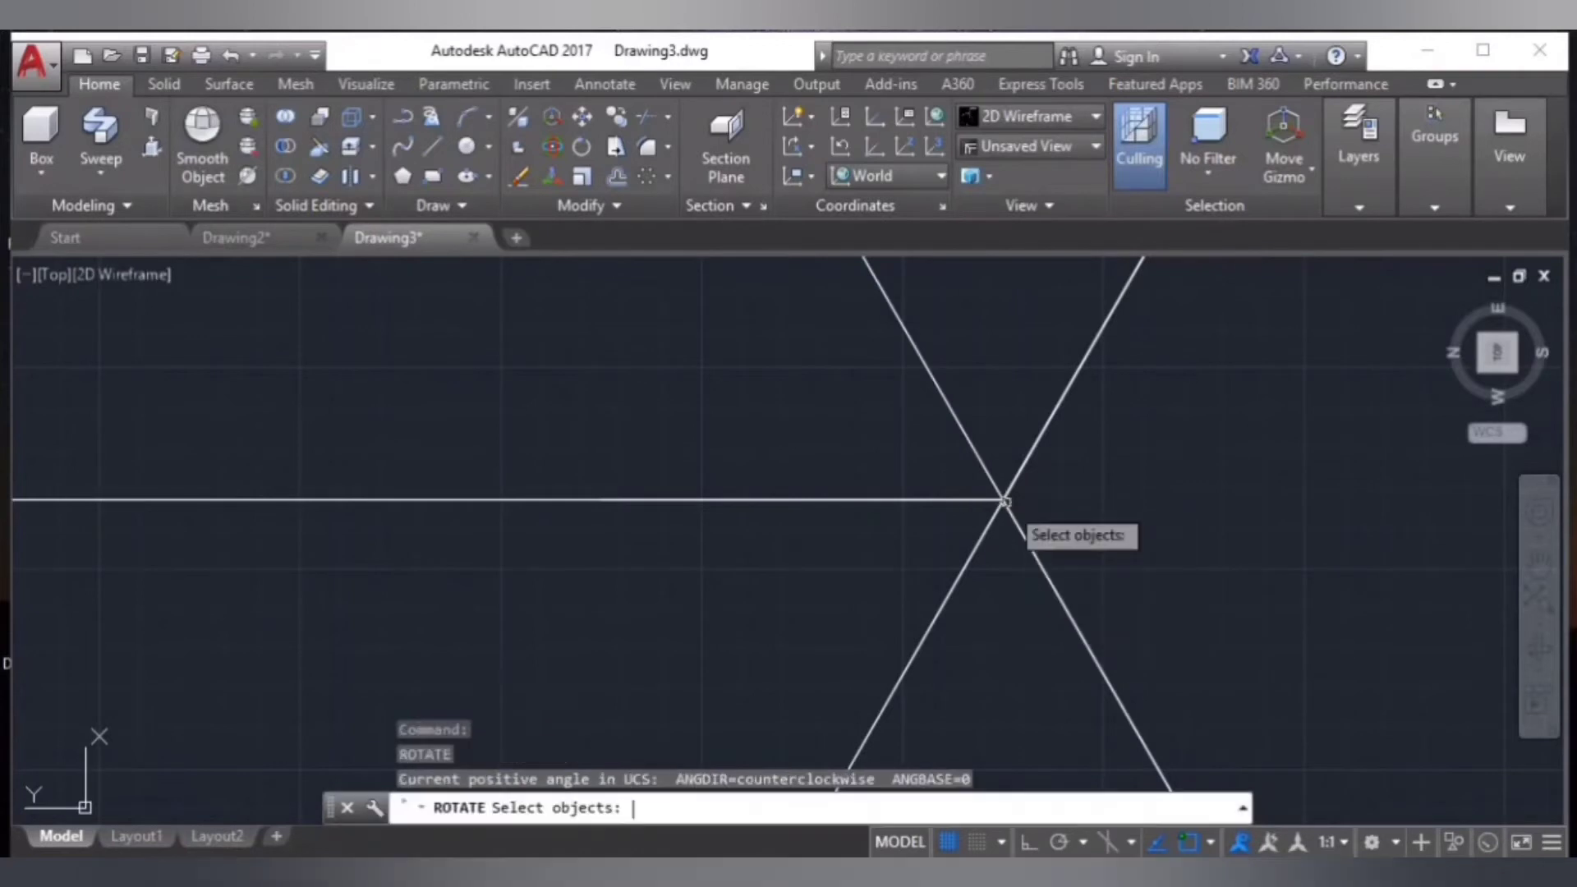
- Switch to the northwest isometric view and centre the circle on screen
scroll(953, 519, down, 2)
scroll(952, 519, down, 4)
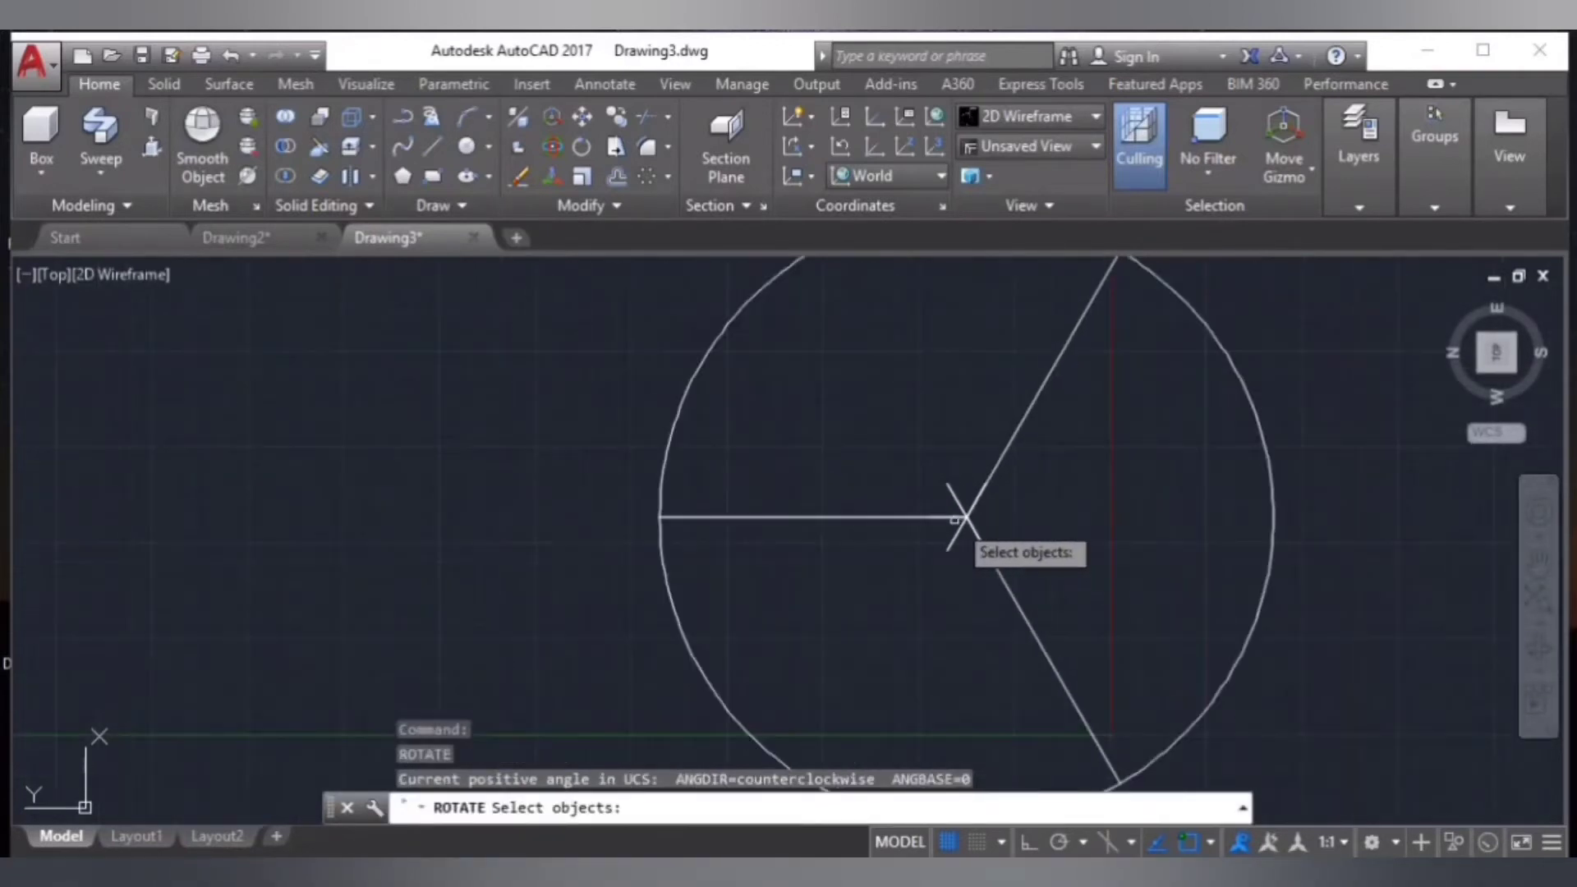
mouse_move(1496, 353)
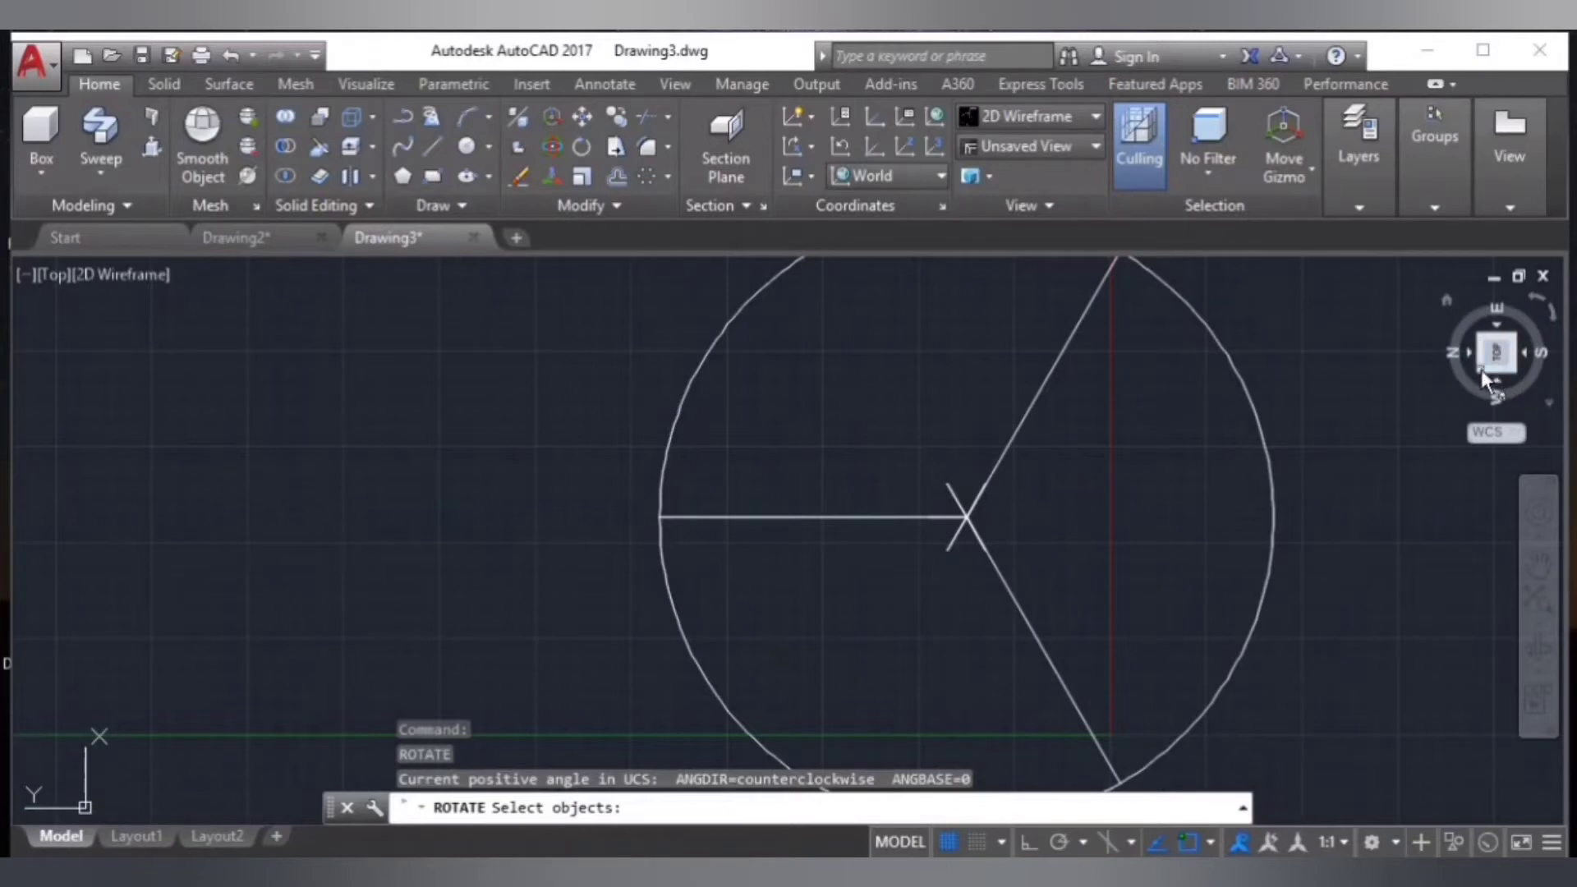
click(1481, 369)
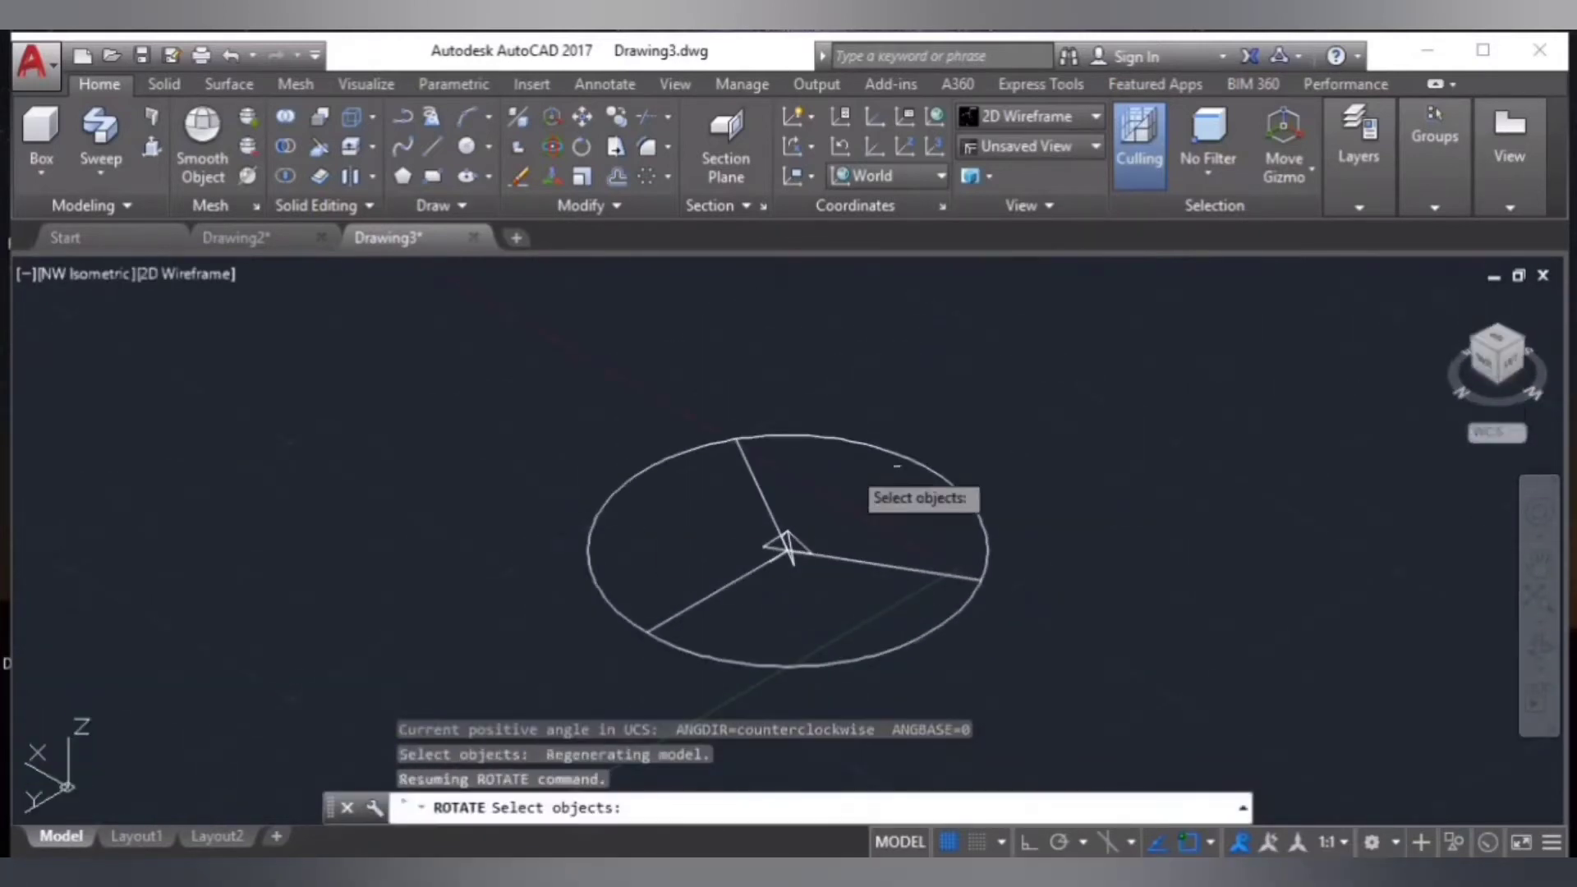
scroll(675, 565, up, 2)
scroll(729, 570, up, 2)
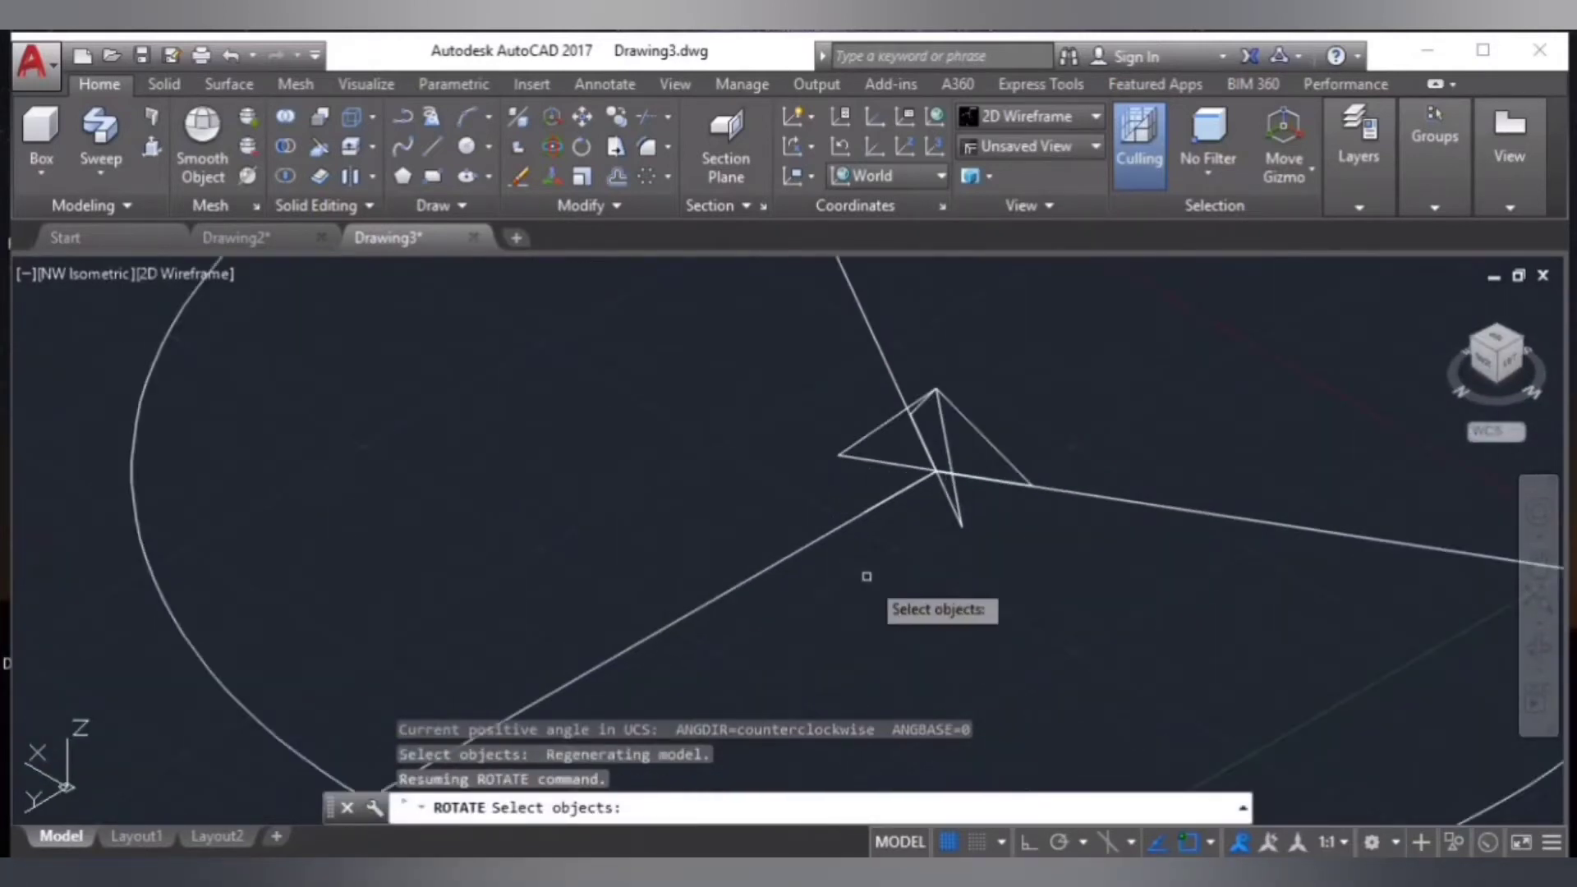
scroll(929, 667, down, 1)
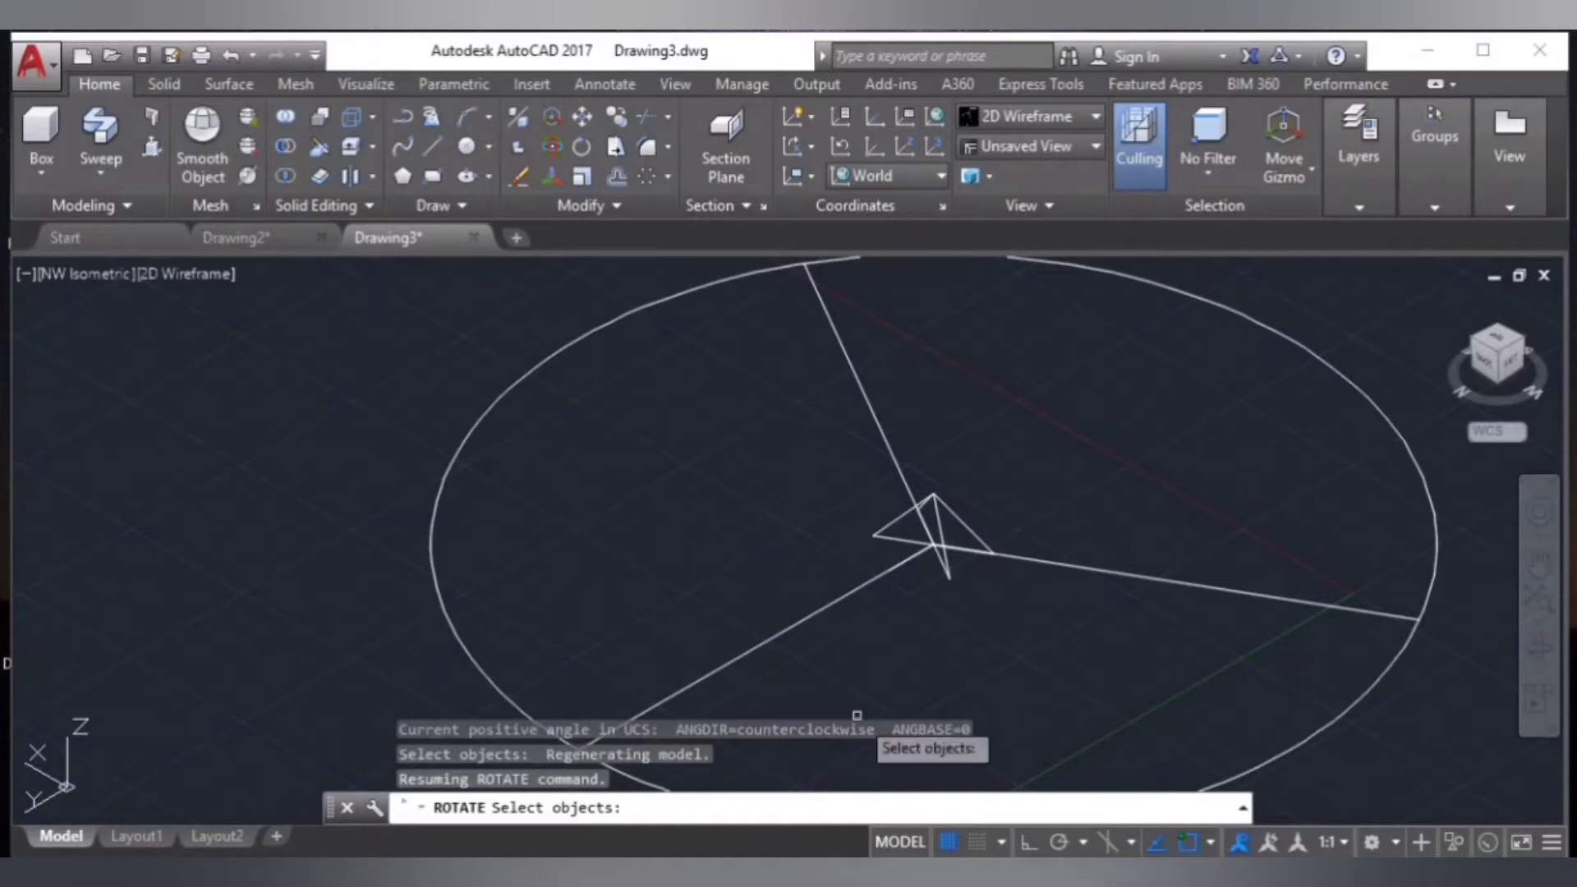
middle_drag(908, 630, 920, 558)
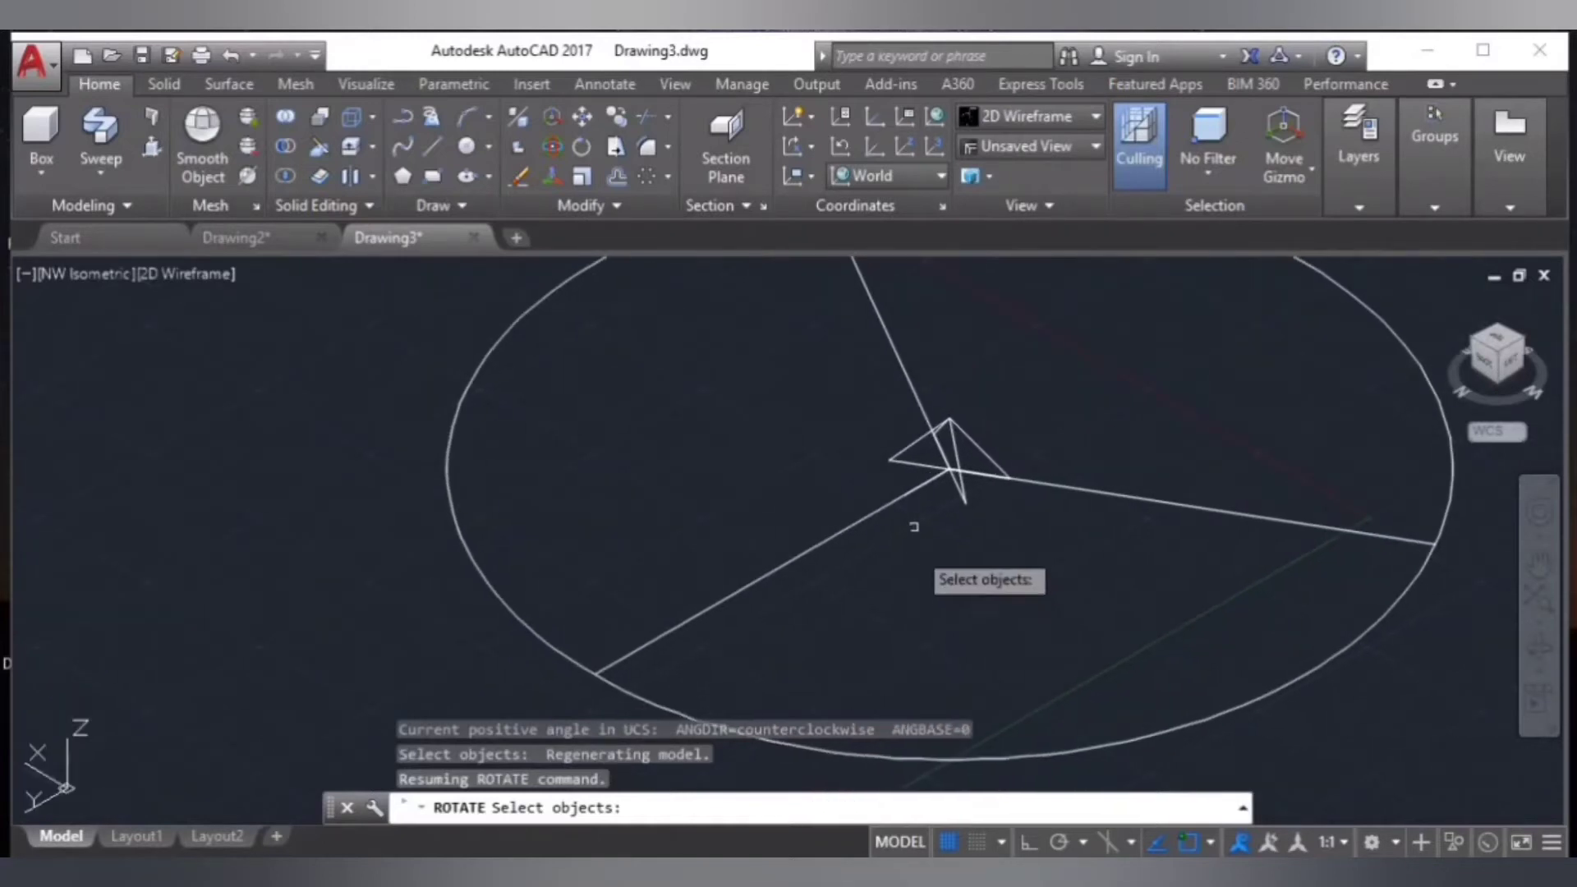
- Define a 3-point UCS at the spoke junction, aligned with one upright triangle's plane
click(933, 140)
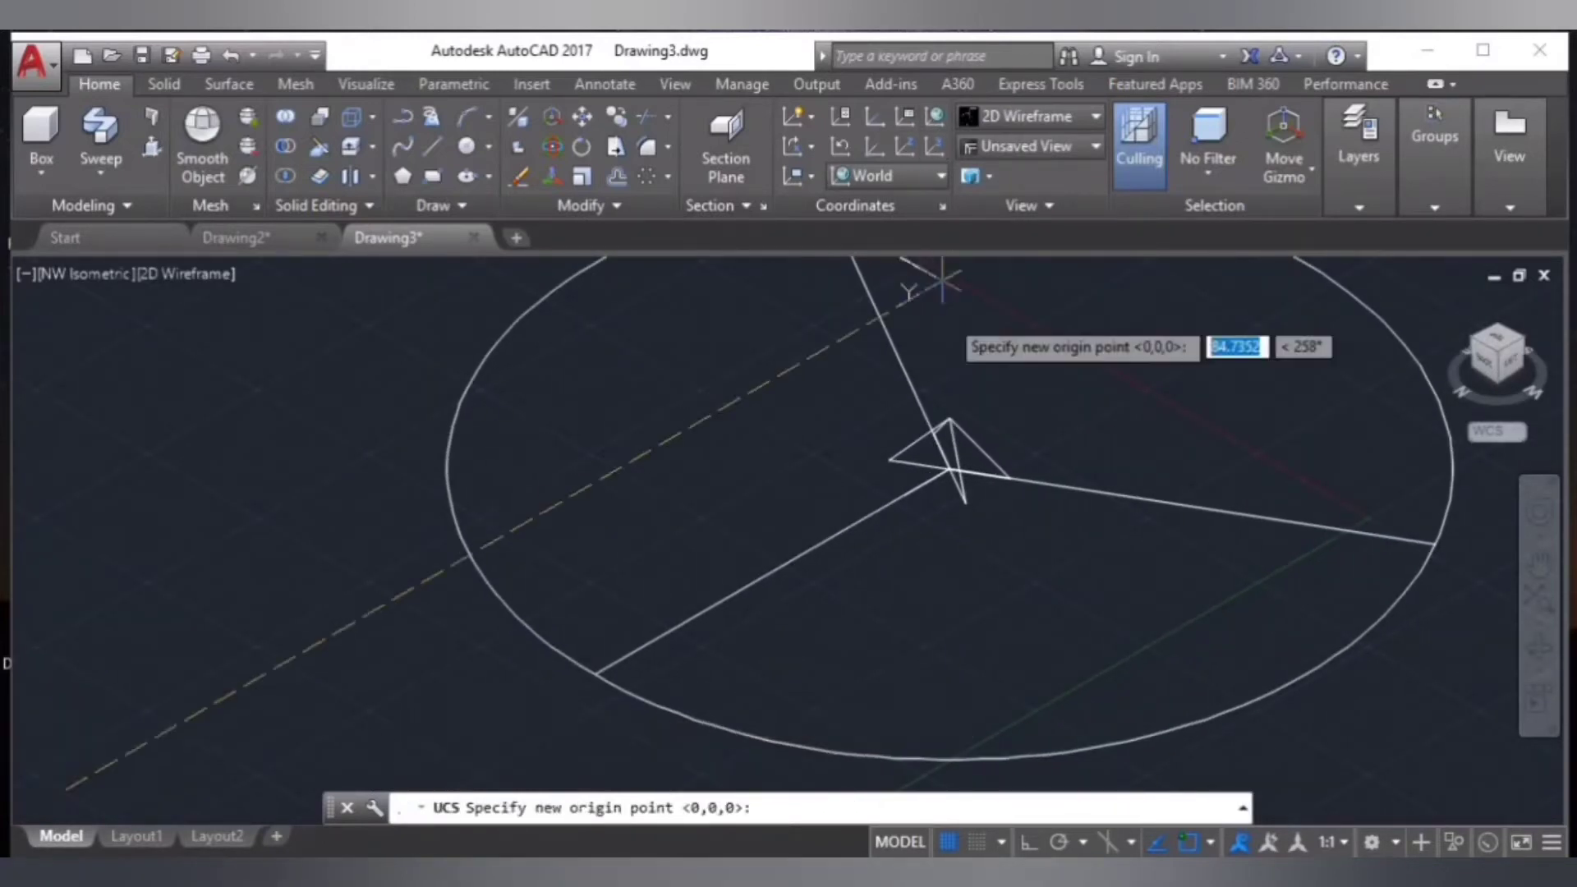
scroll(951, 419, up, 2)
scroll(952, 427, up, 1)
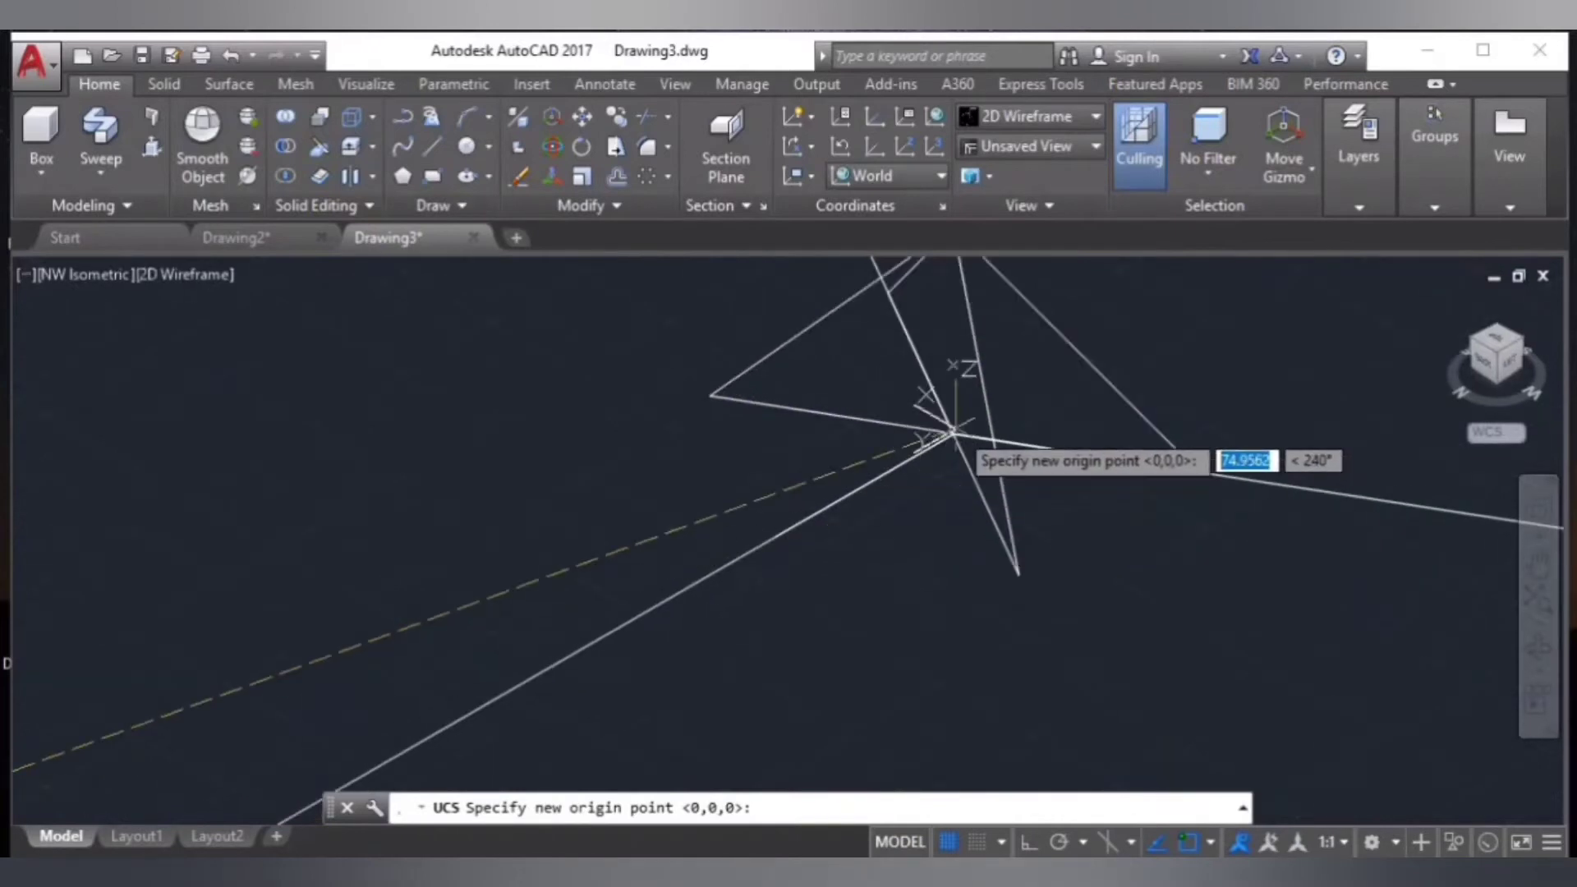
click(952, 432)
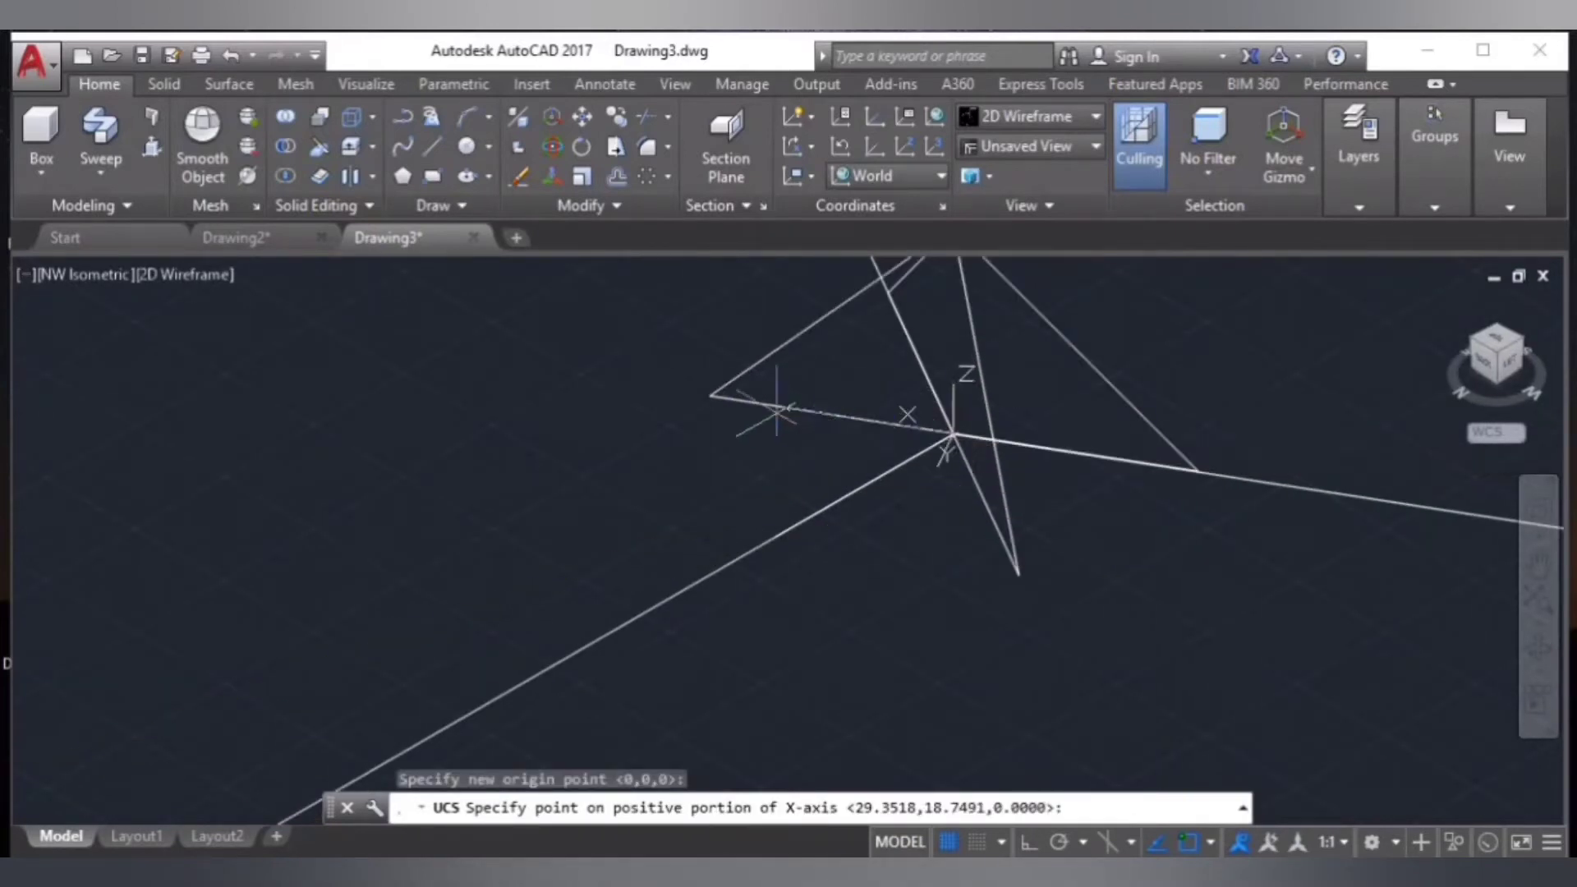
click(711, 396)
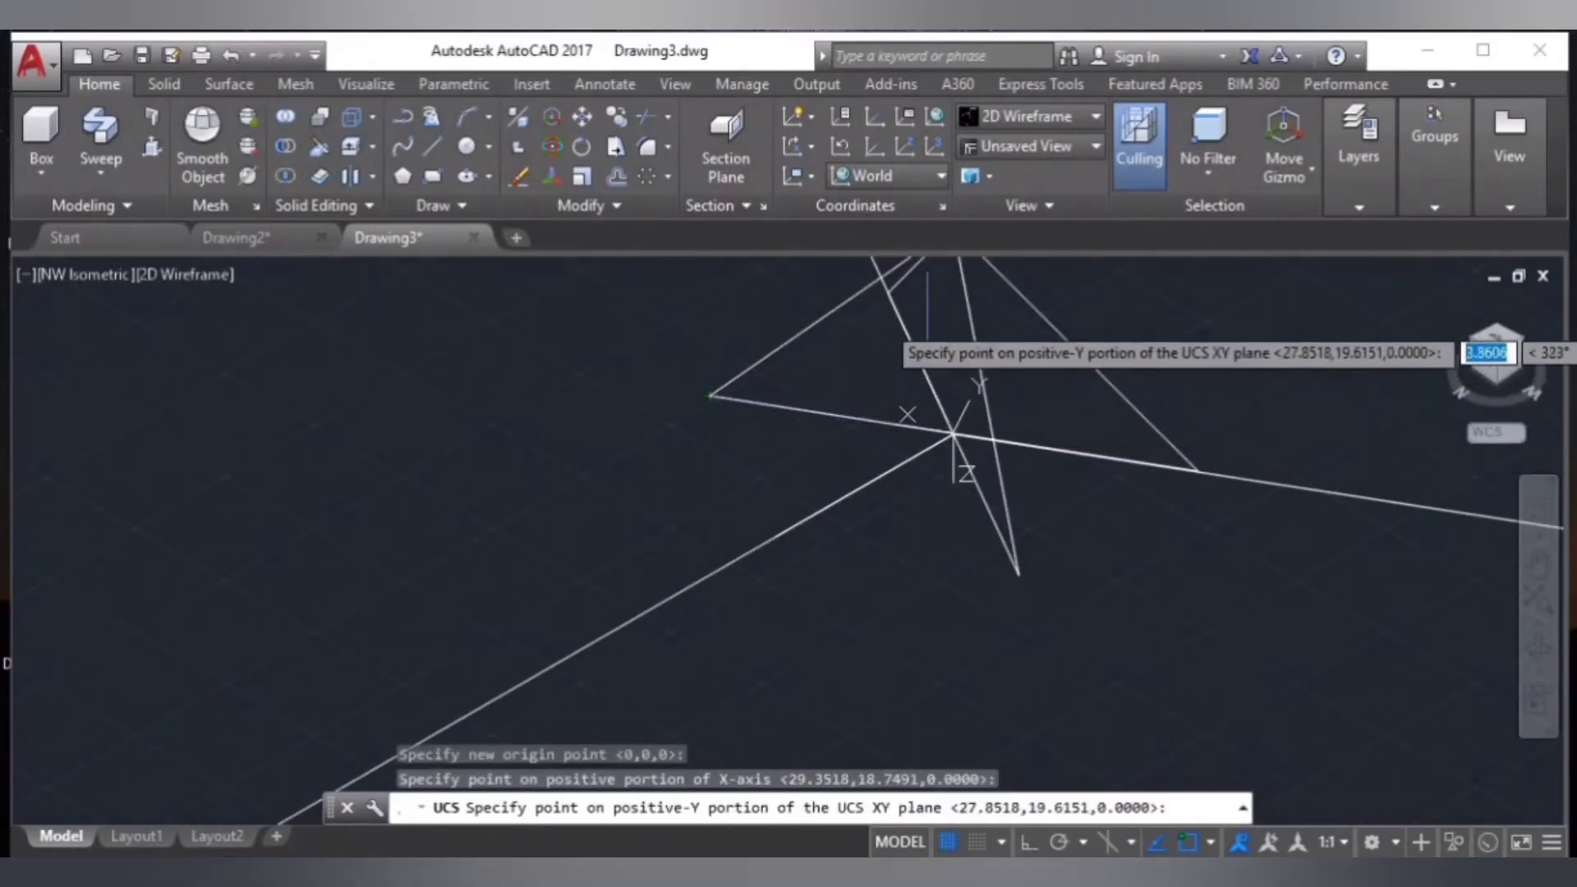
middle_drag(950, 288, 926, 513)
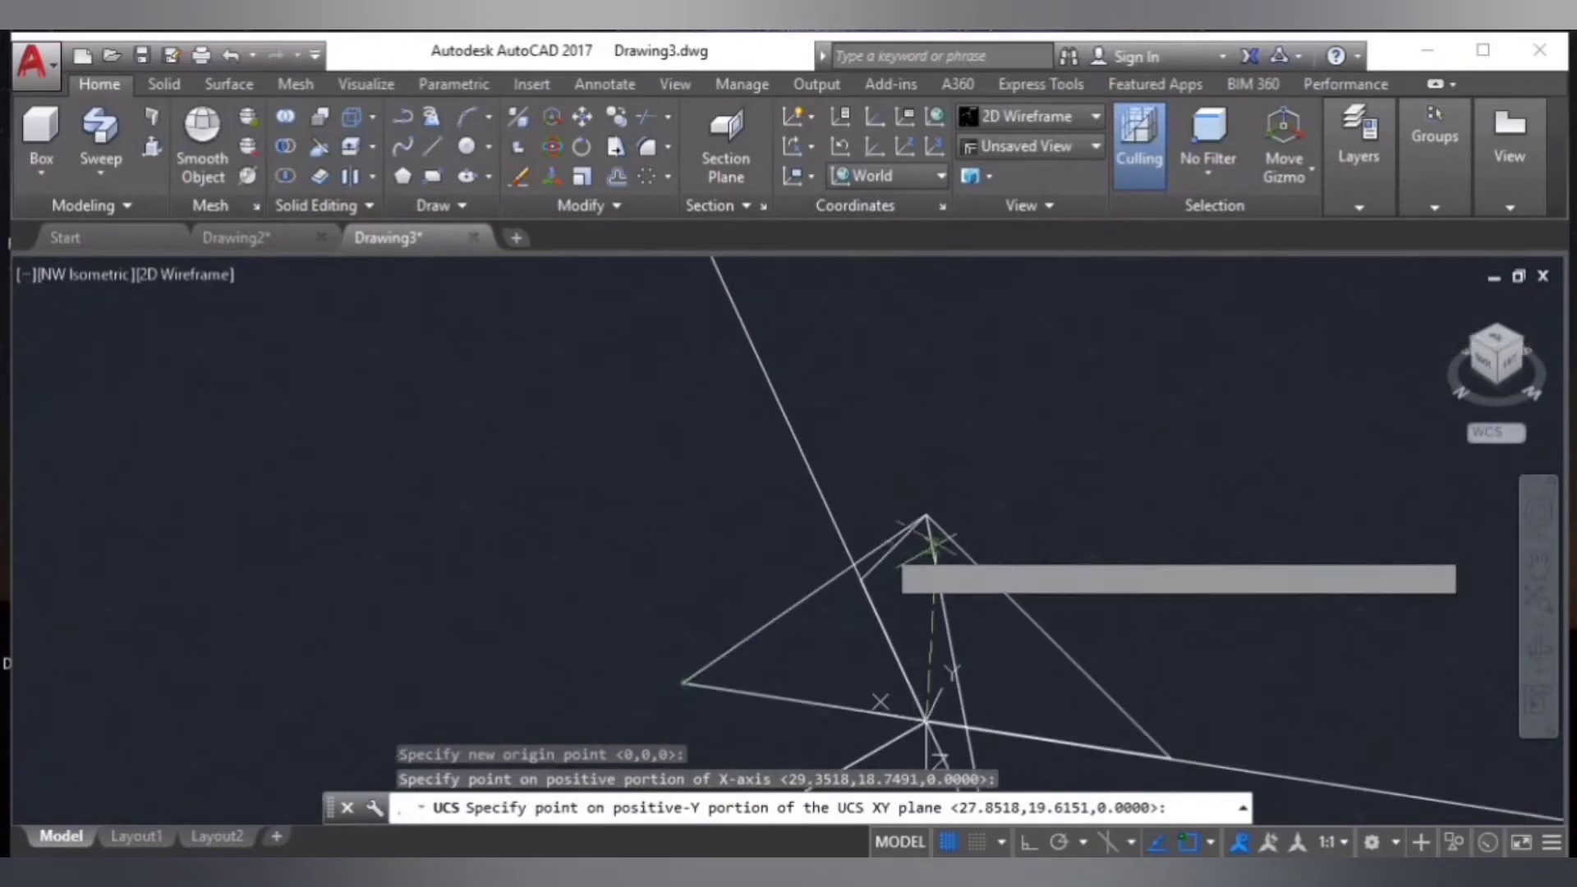
click(926, 514)
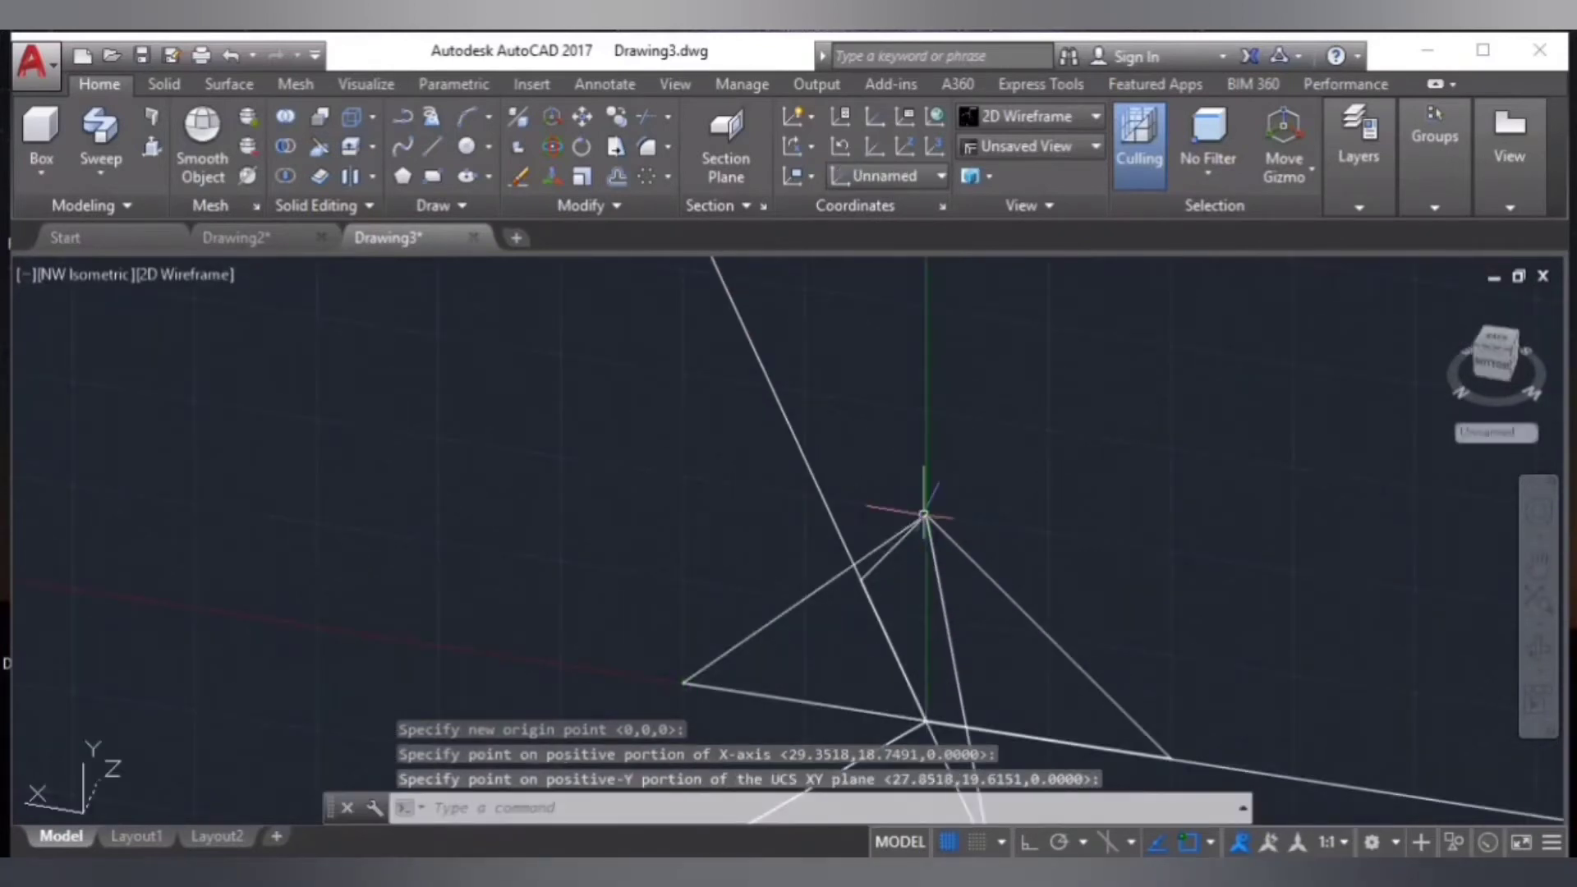
key(Return)
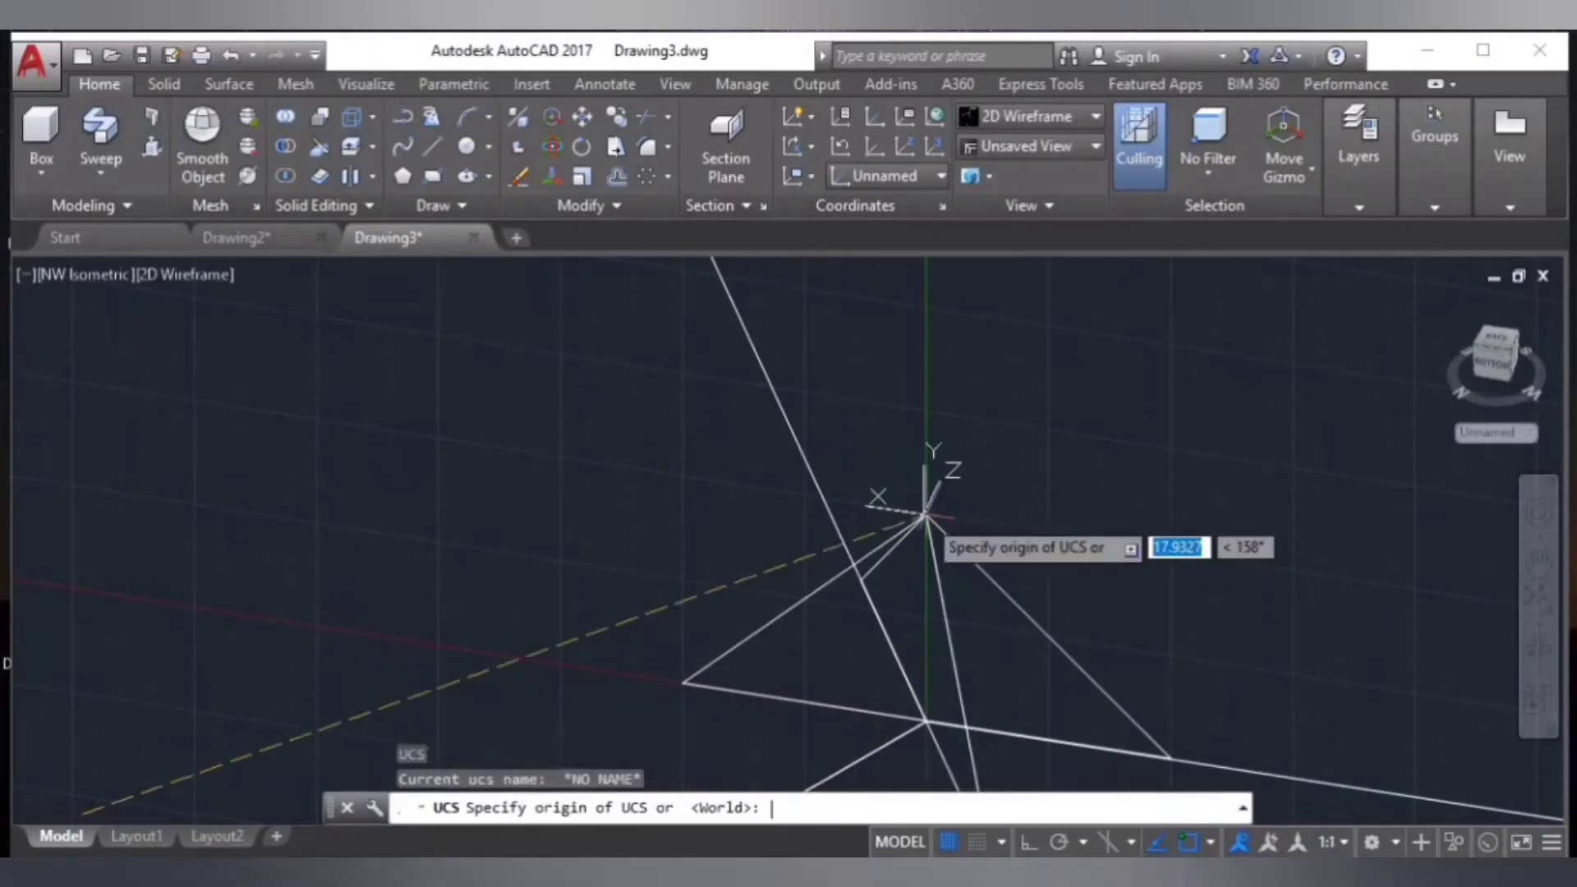
click(401, 142)
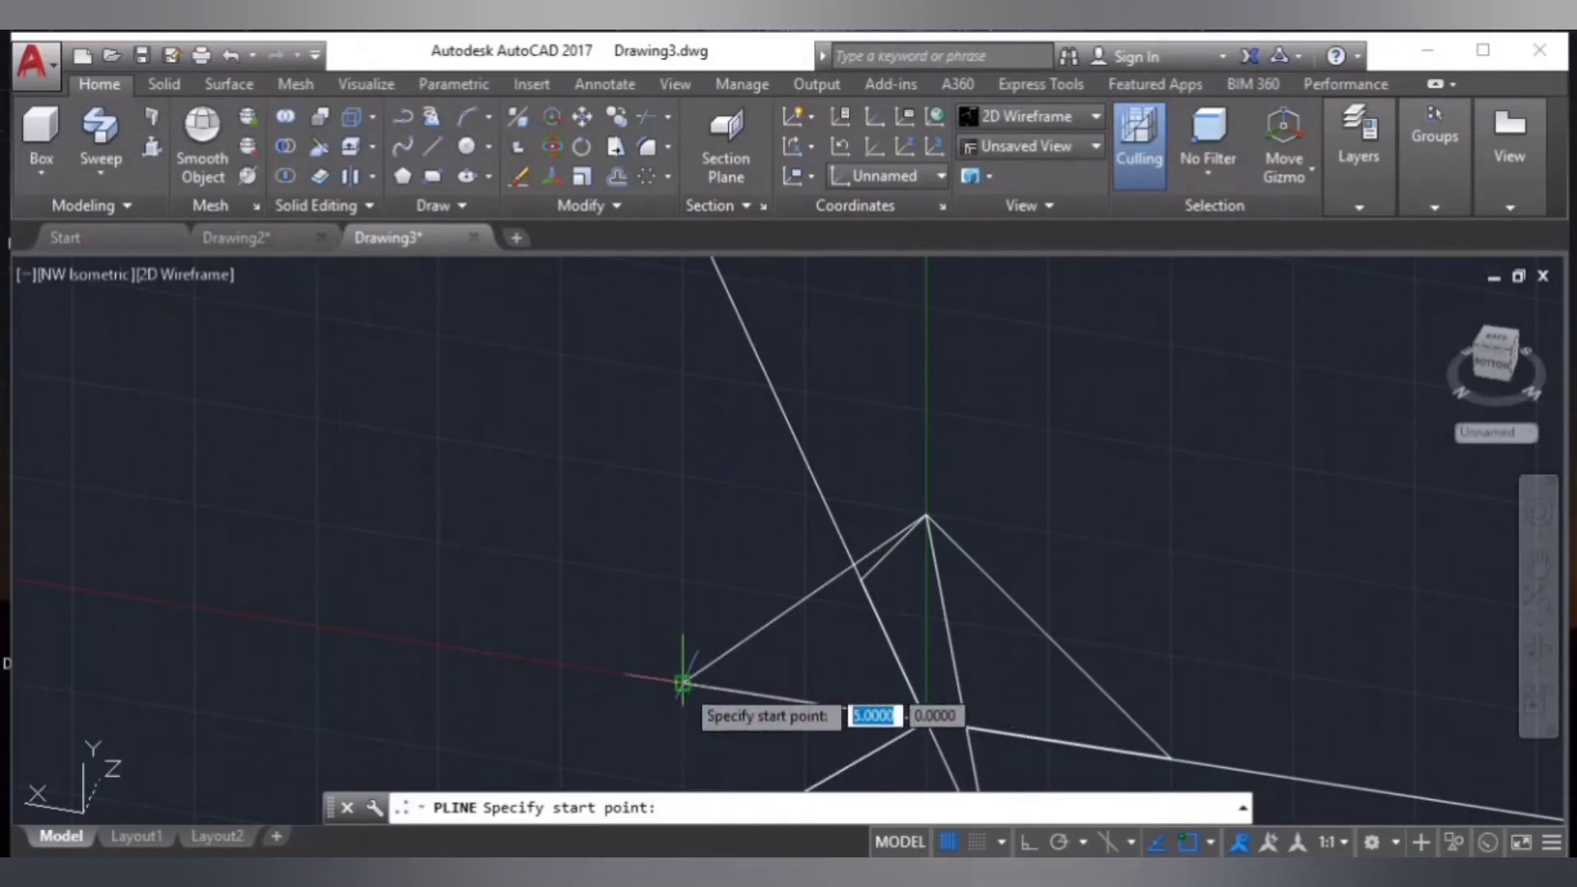
- Draw a closed triangular profile polyline from the left corner to the apex, the centre and back
click(683, 683)
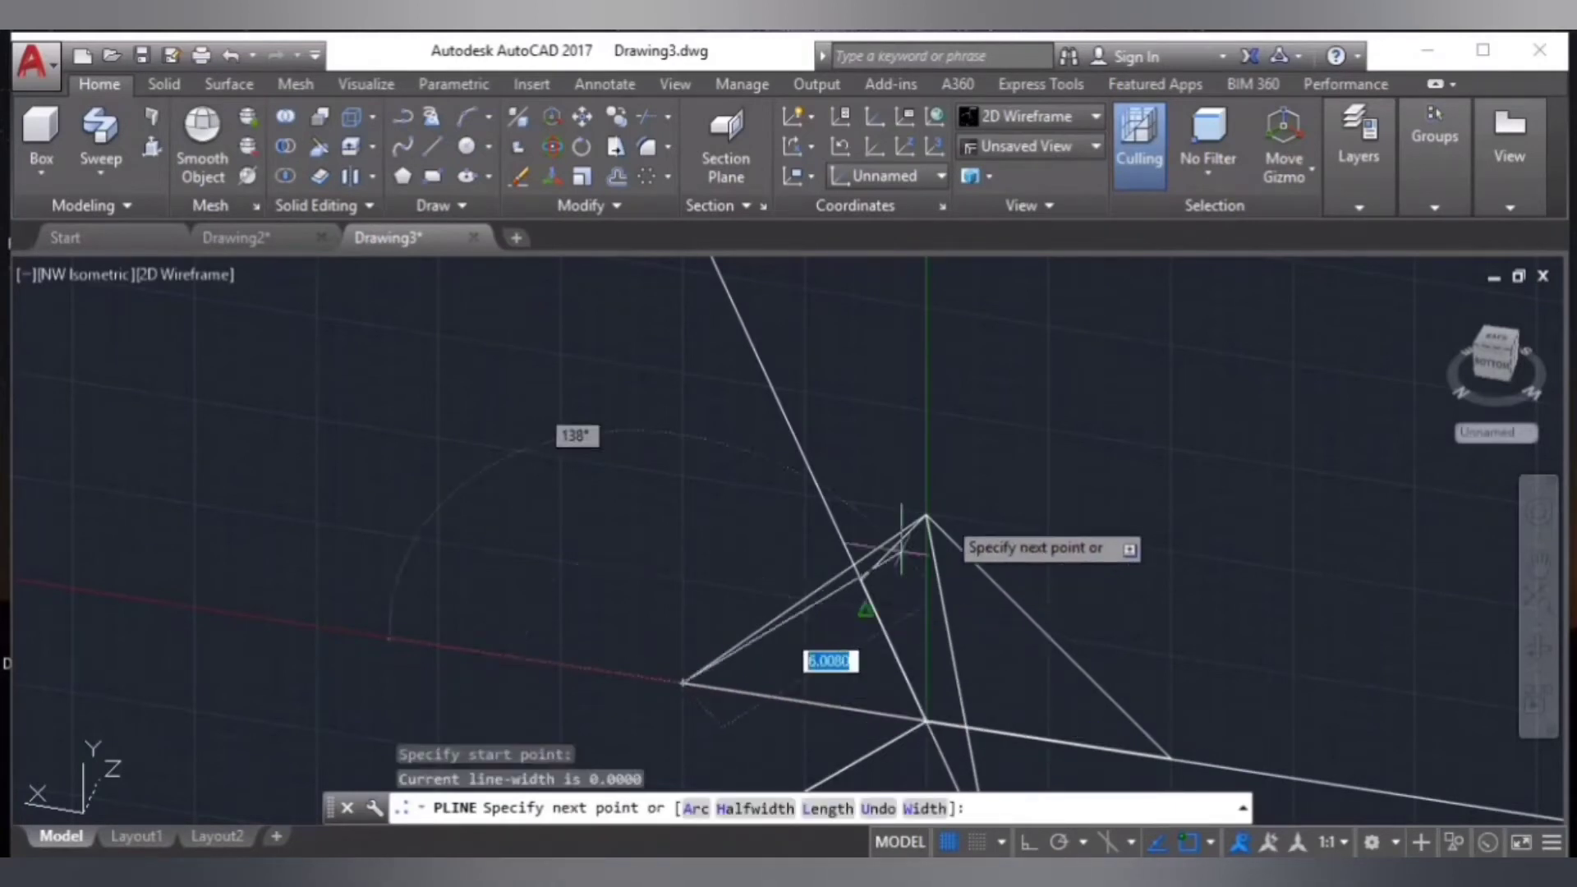
click(927, 514)
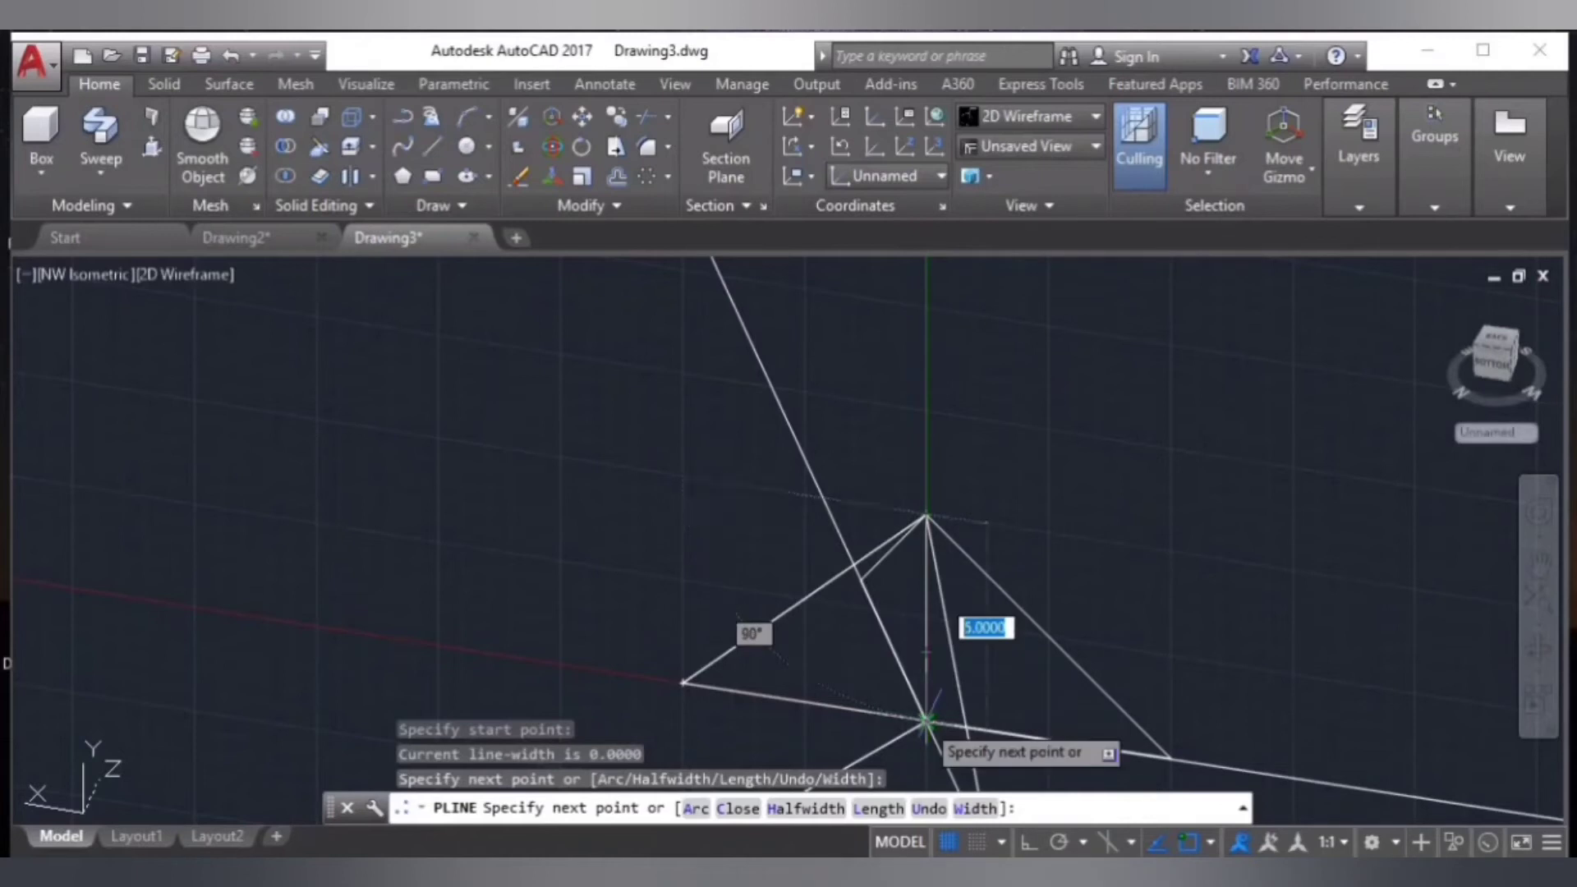
click(926, 721)
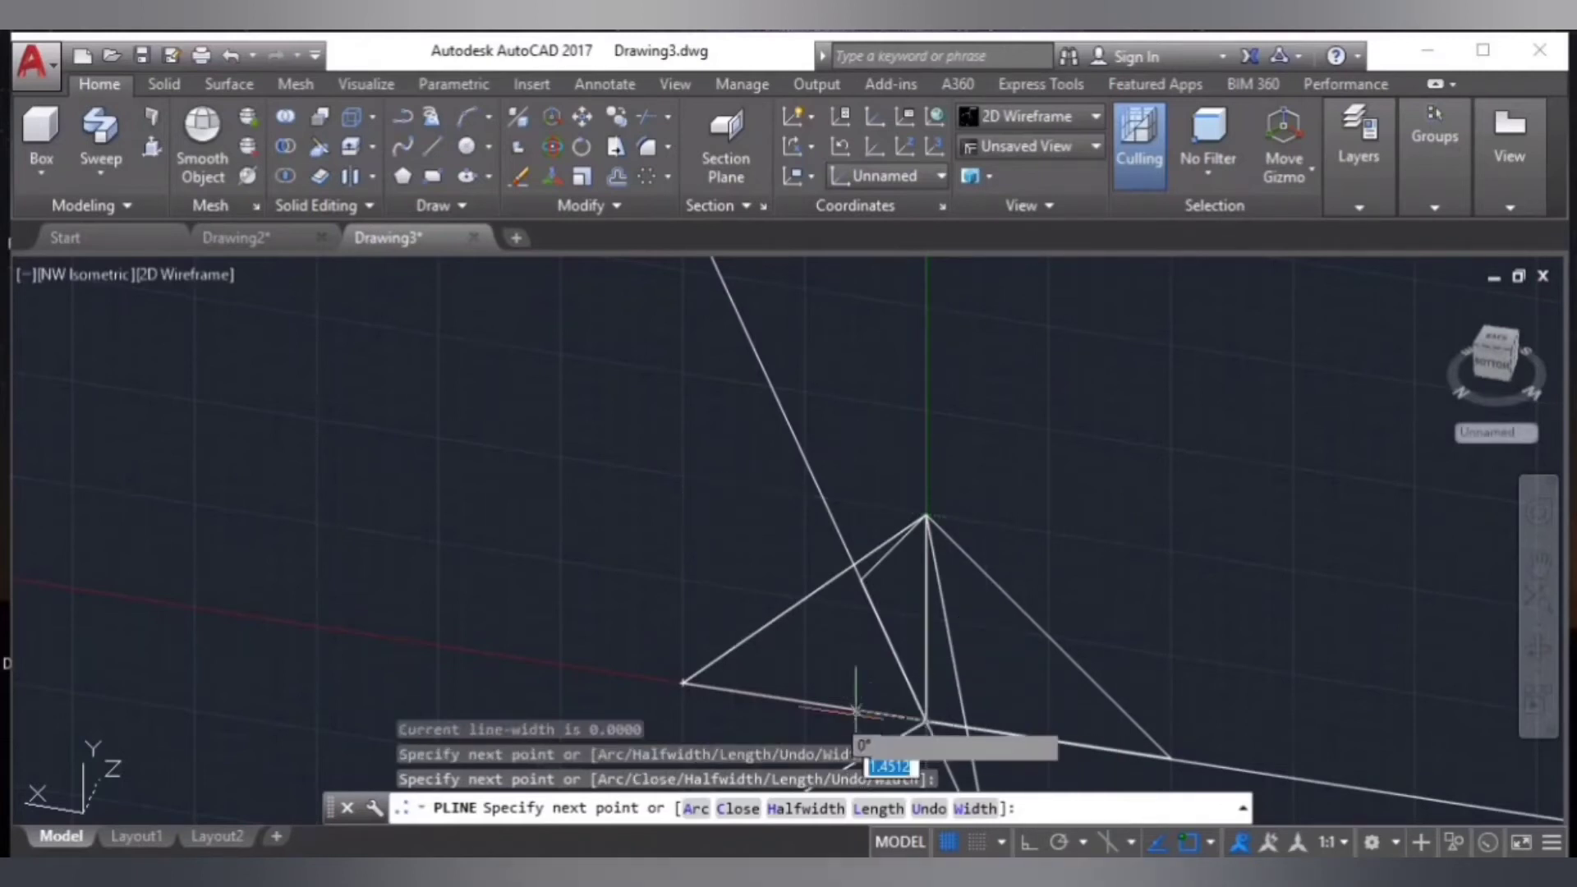
click(681, 684)
key(Return)
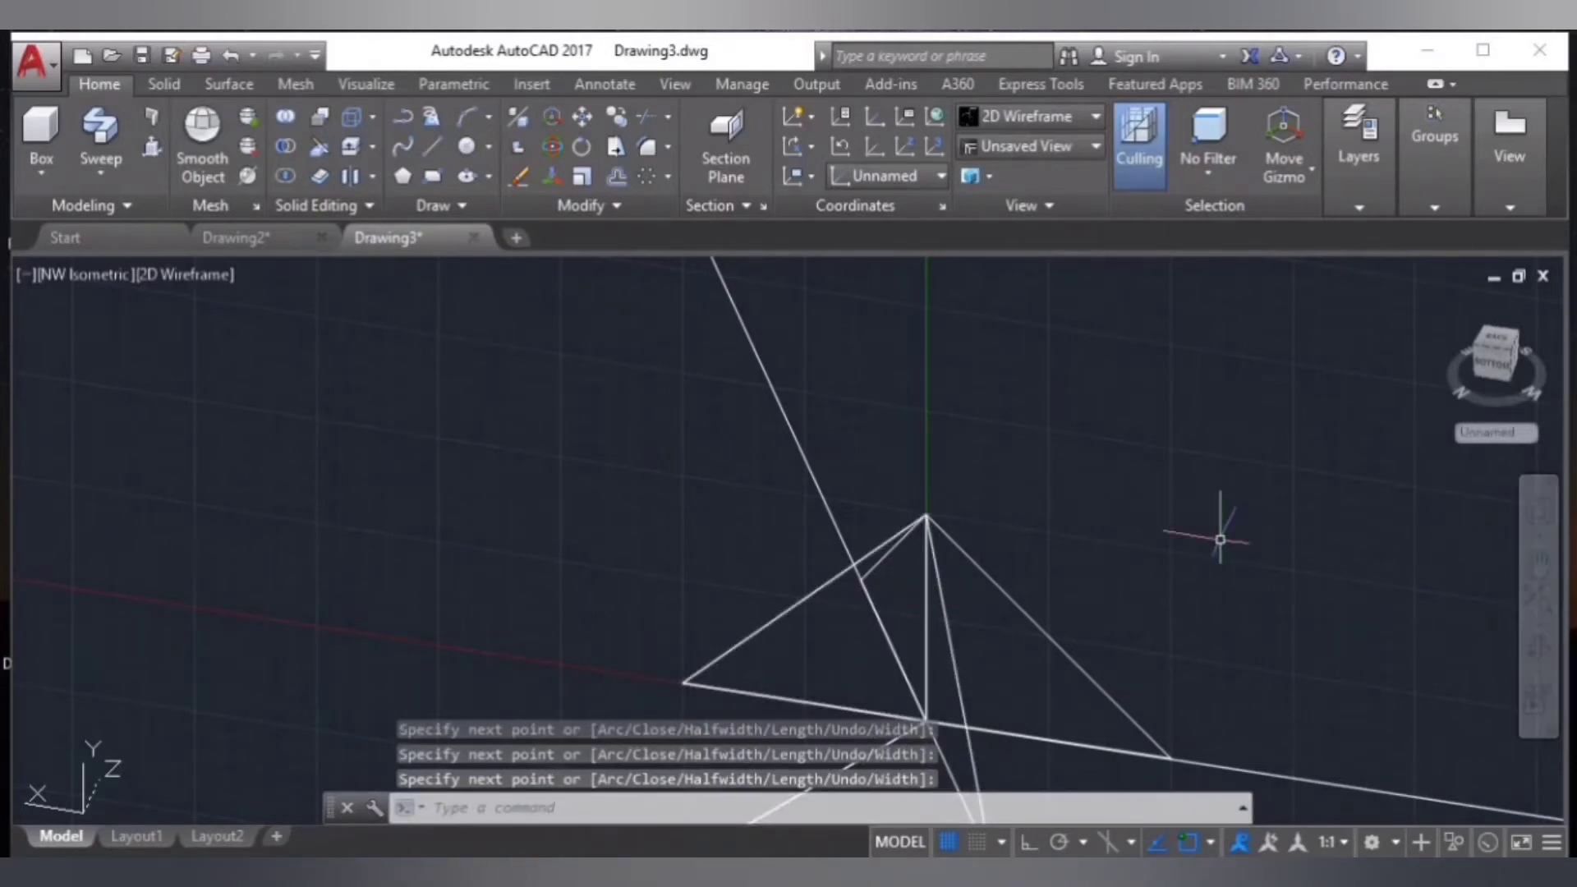
scroll(1204, 542, down, 4)
key(Return)
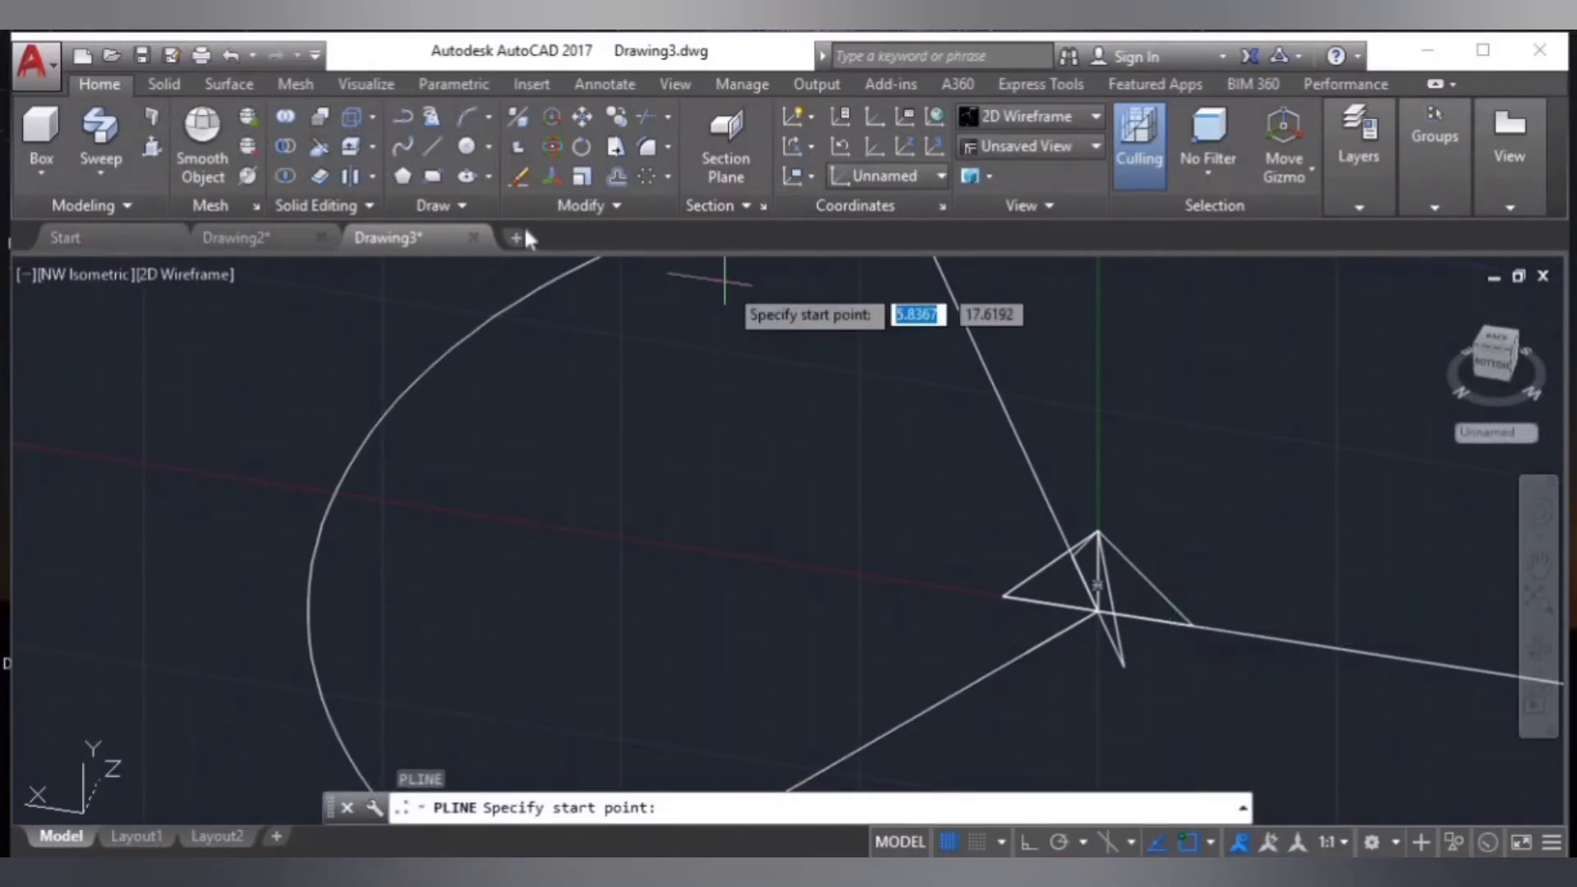
- Abandon the stray polyline and erase the extra segment it left
click(842, 404)
click(841, 404)
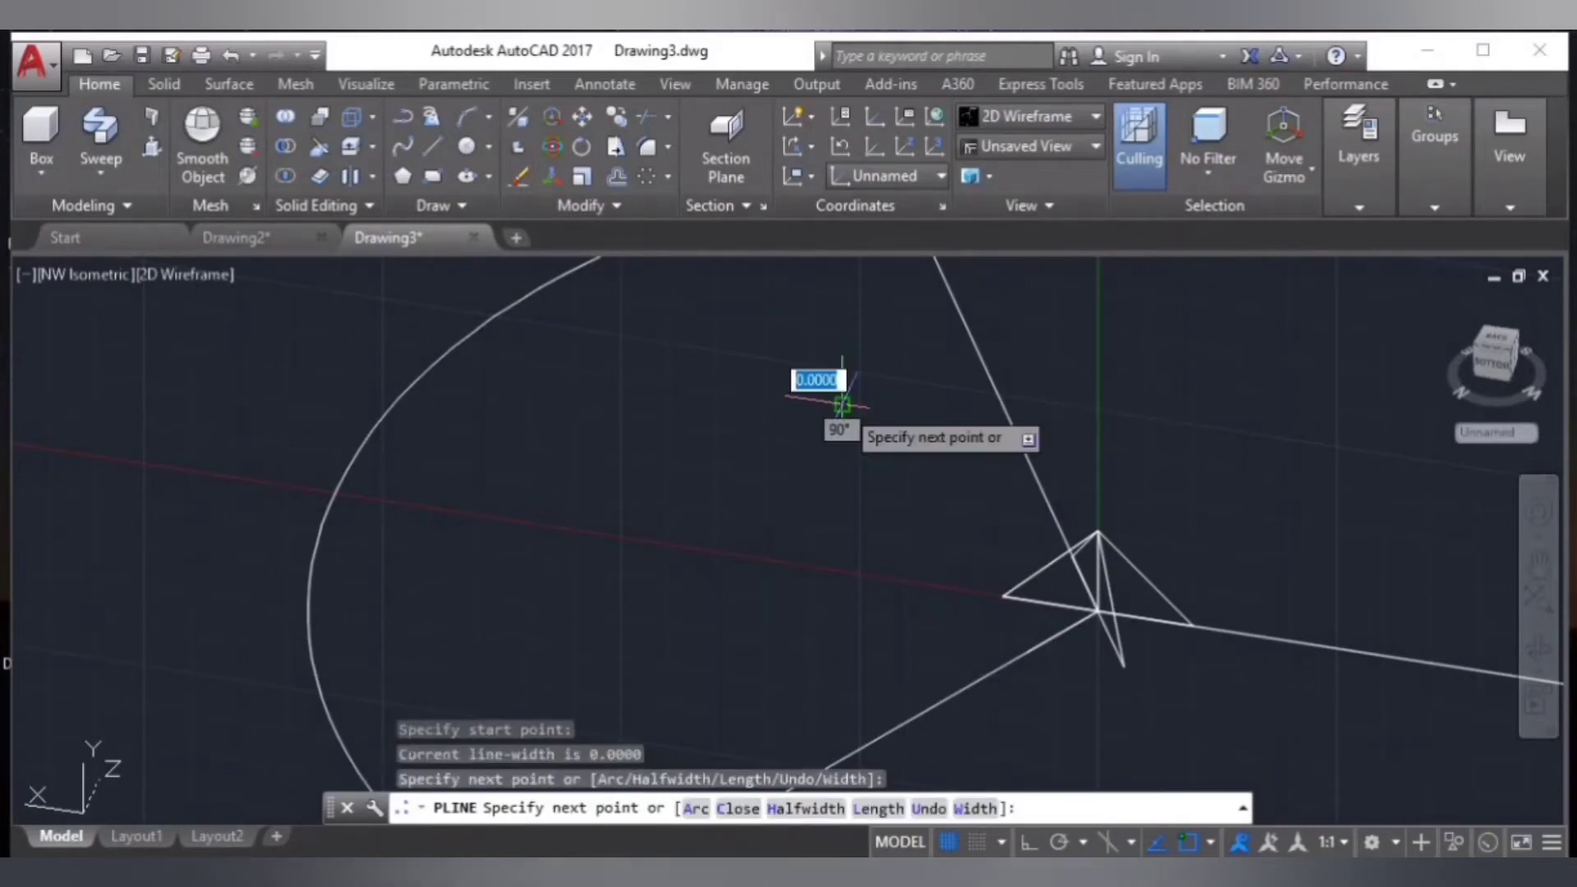
click(521, 178)
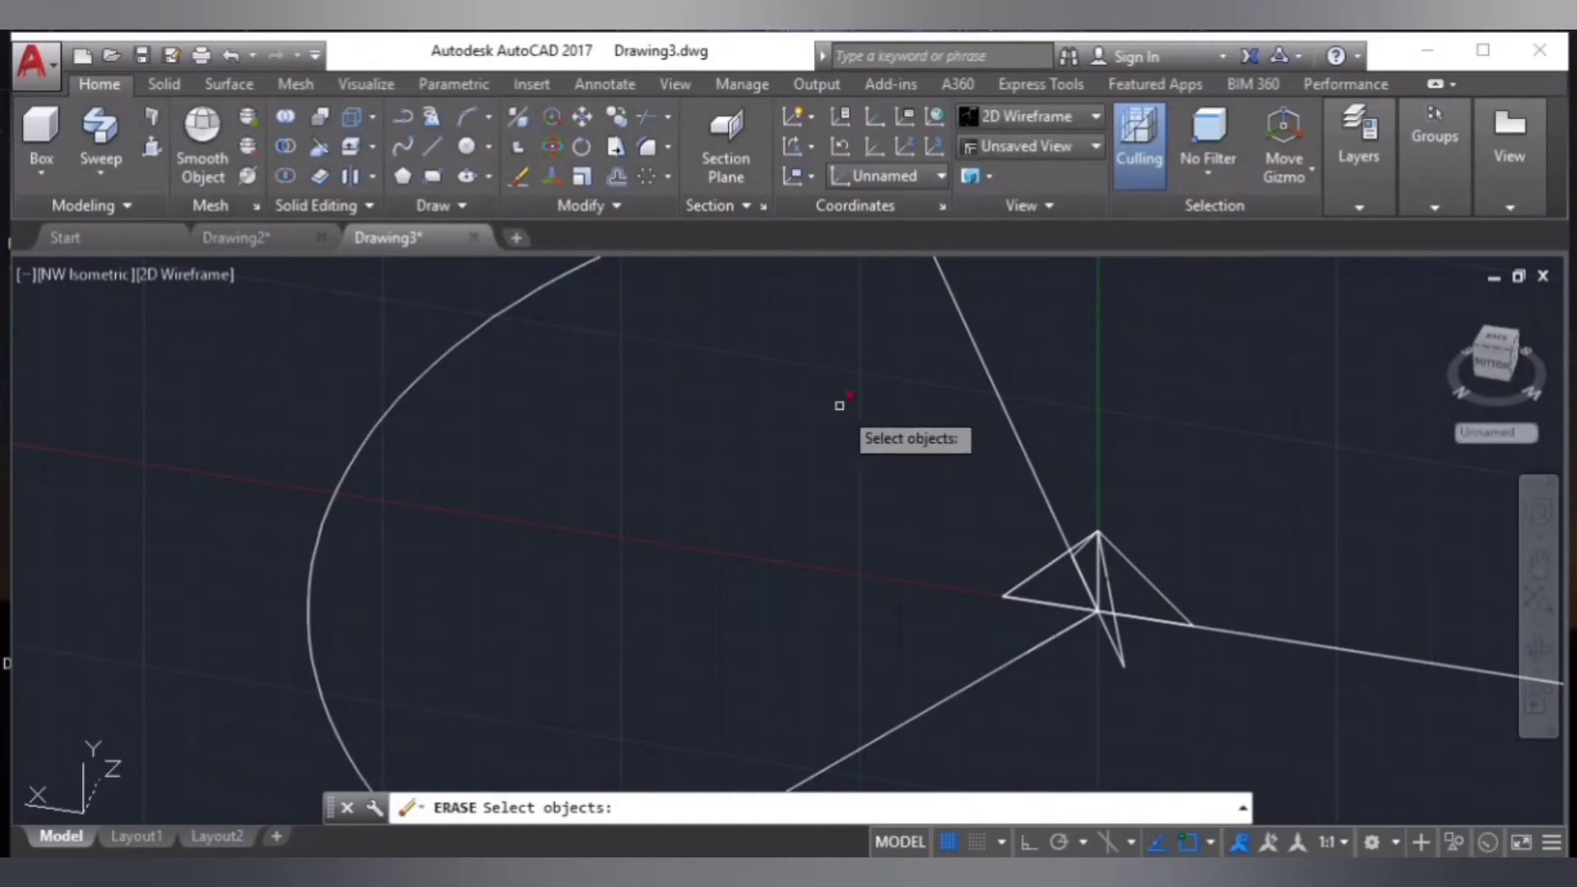
click(839, 405)
key(Return)
- Delete the triangular polyline and a leftover pyramid edge
scroll(1224, 610, up, 6)
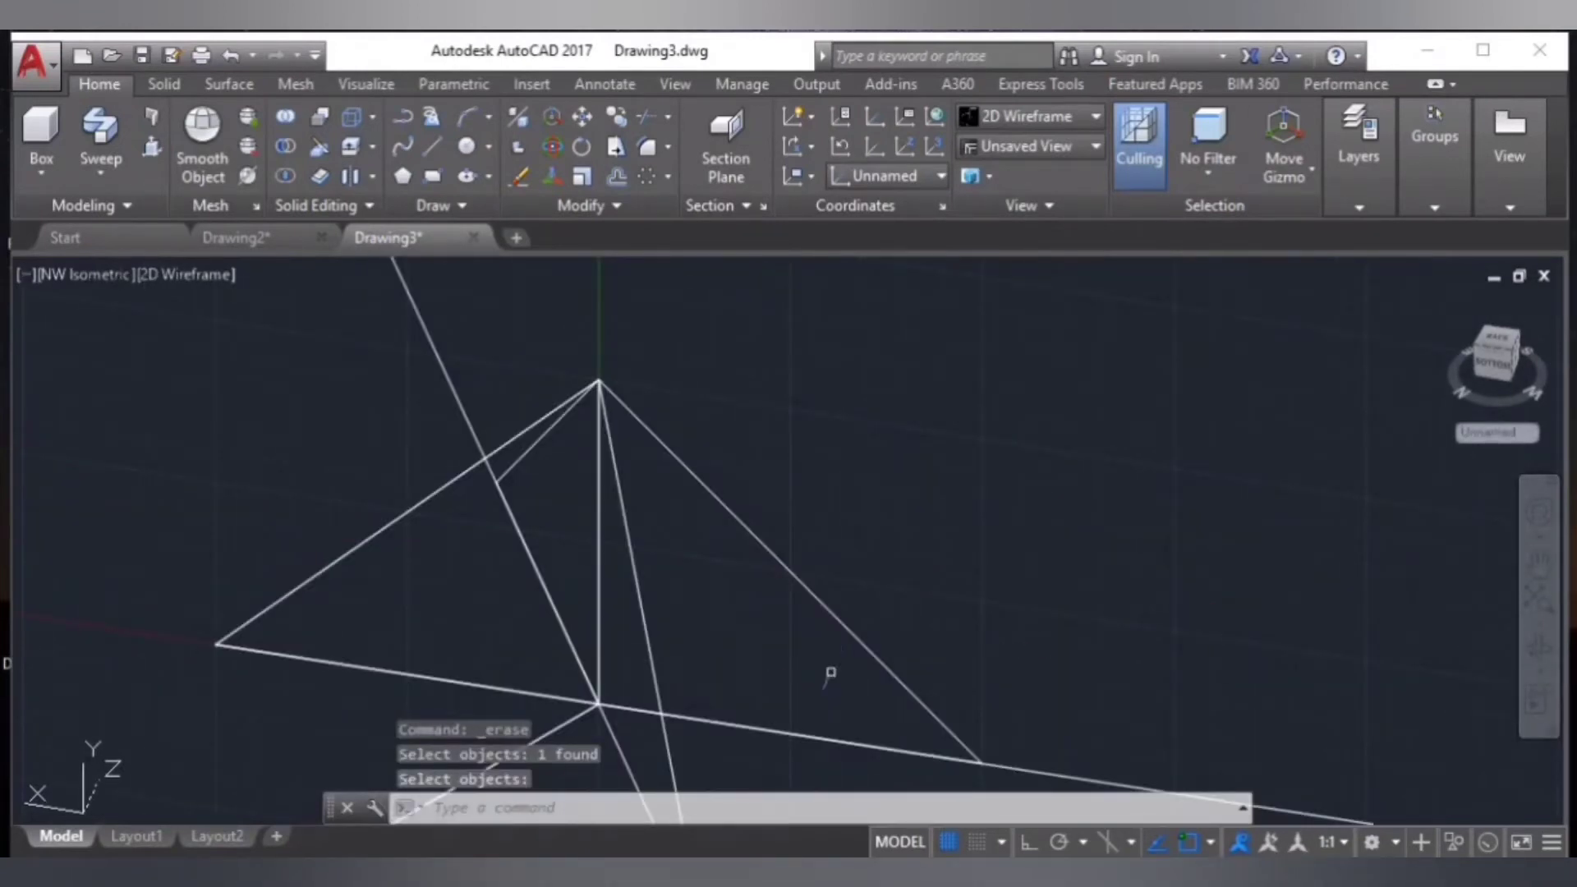
scroll(830, 672, down, 2)
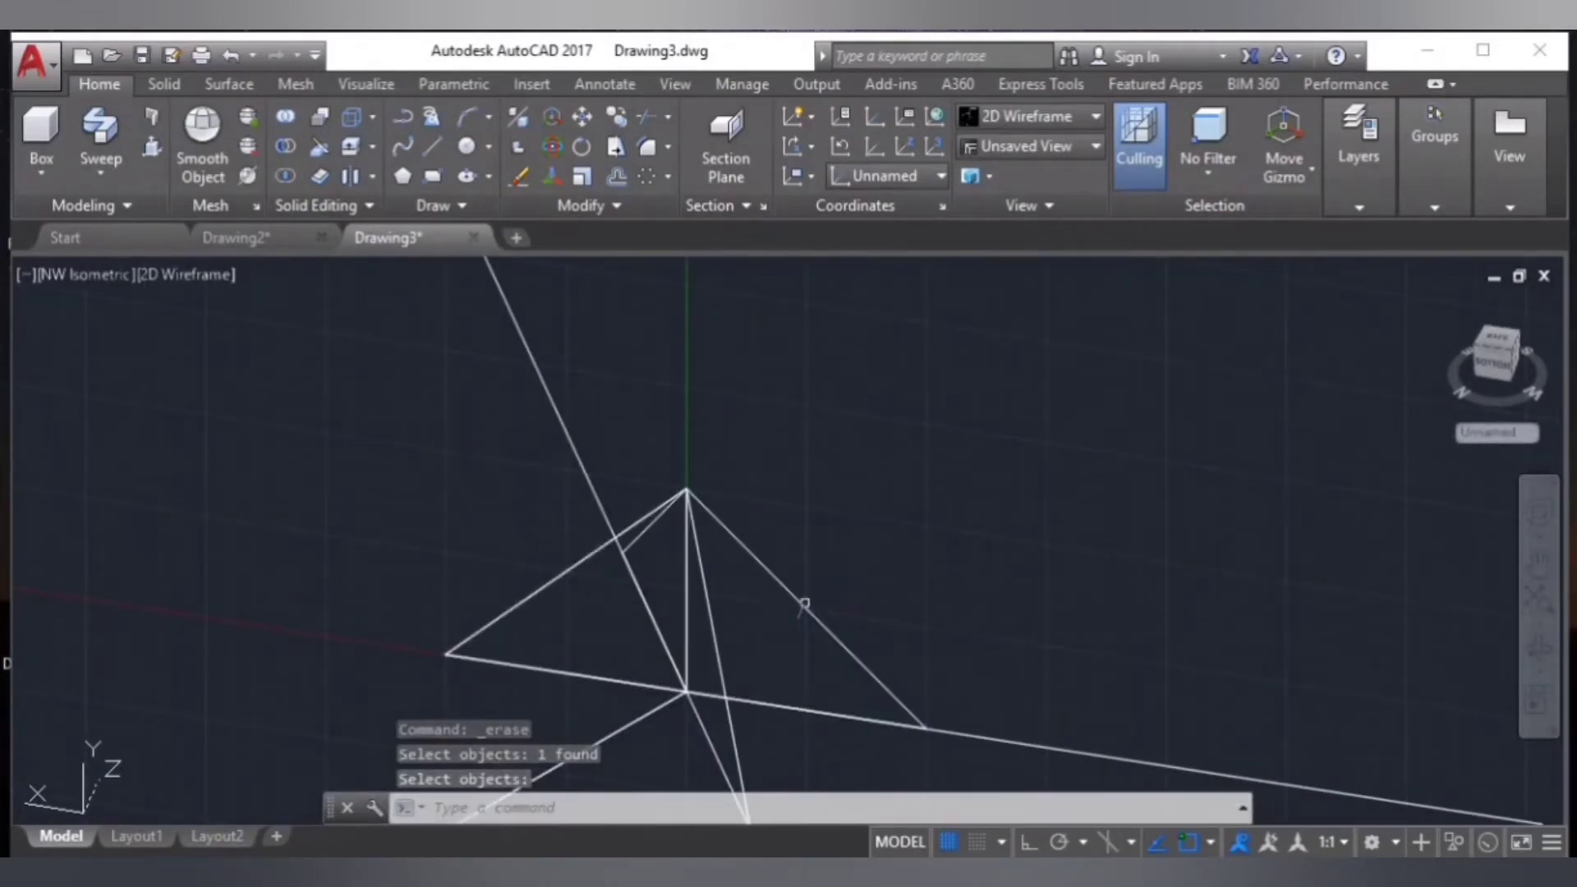
click(805, 608)
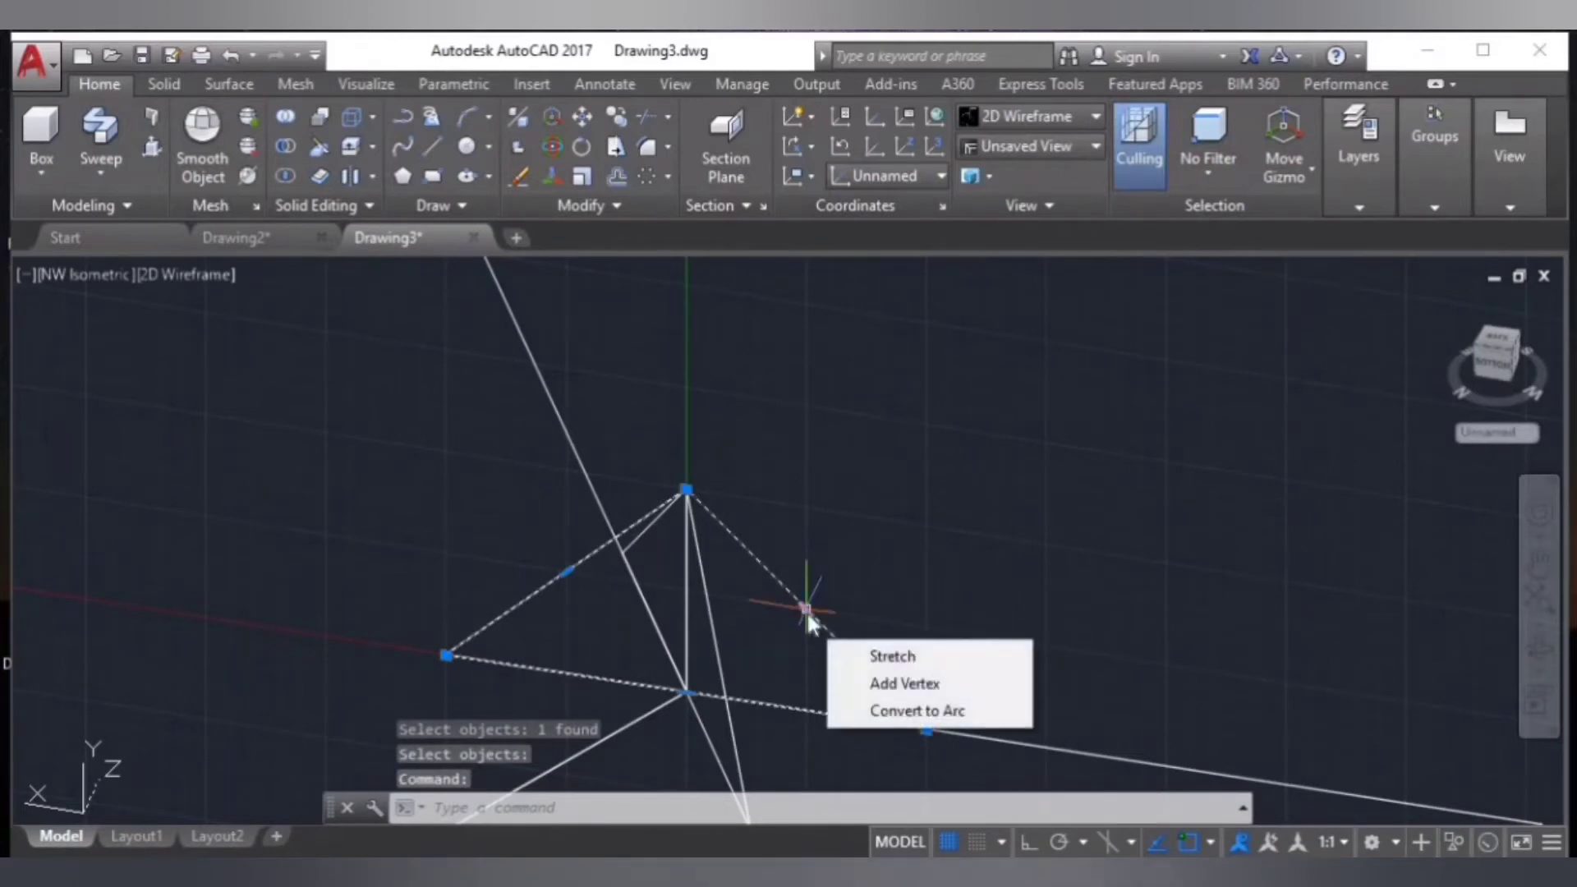
click(512, 175)
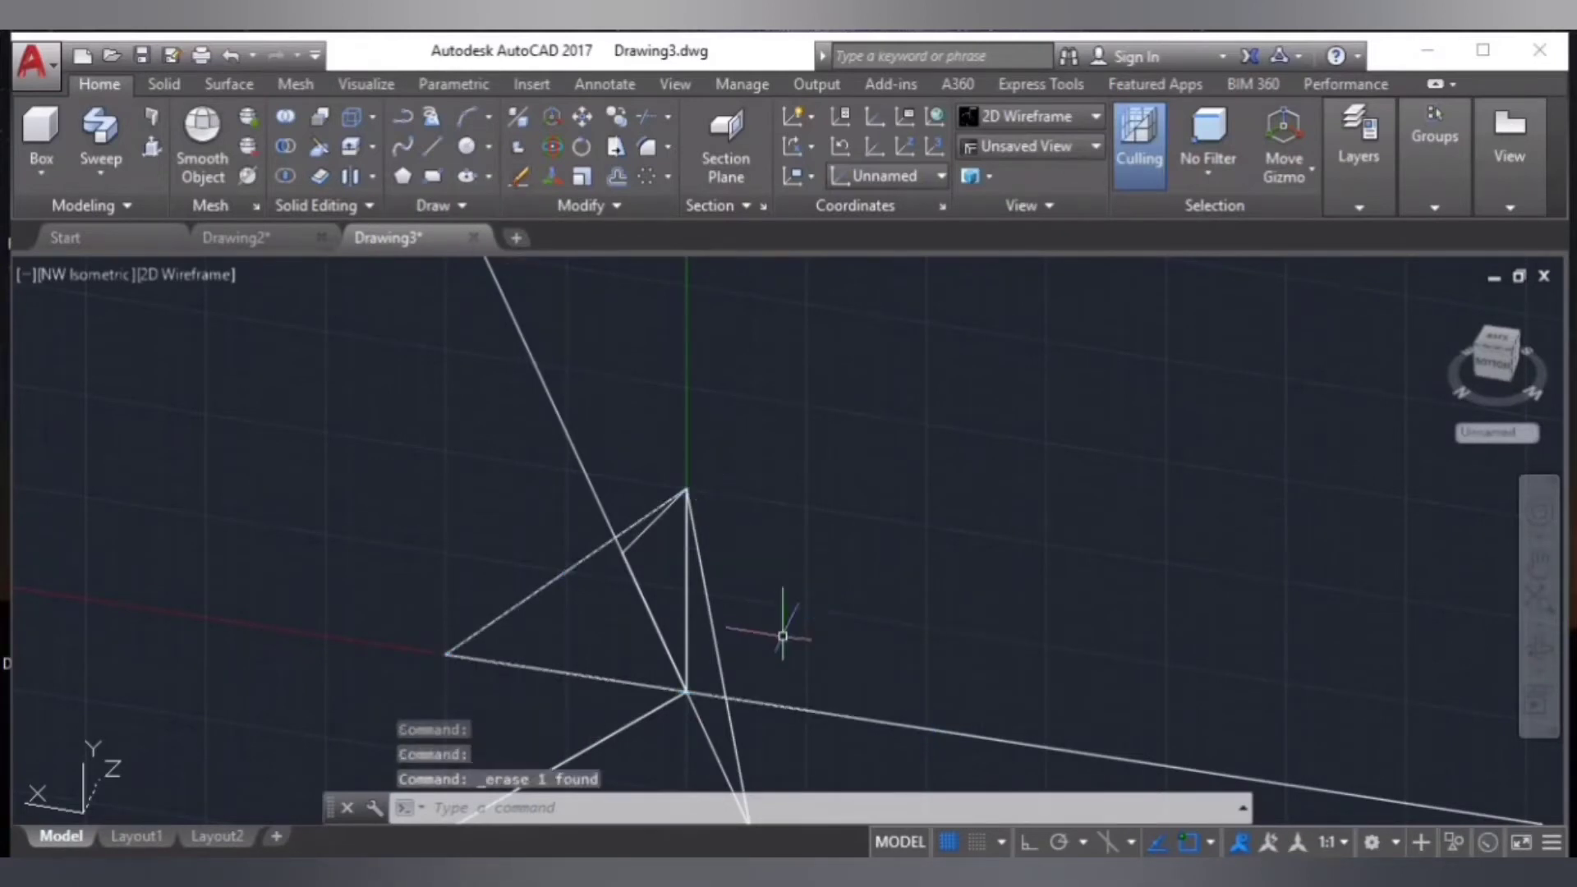
click(717, 657)
key(Delete)
scroll(786, 633, down, 5)
- Reset the UCS to World and frame the triangle profile and spoke in view
scroll(786, 633, down, 2)
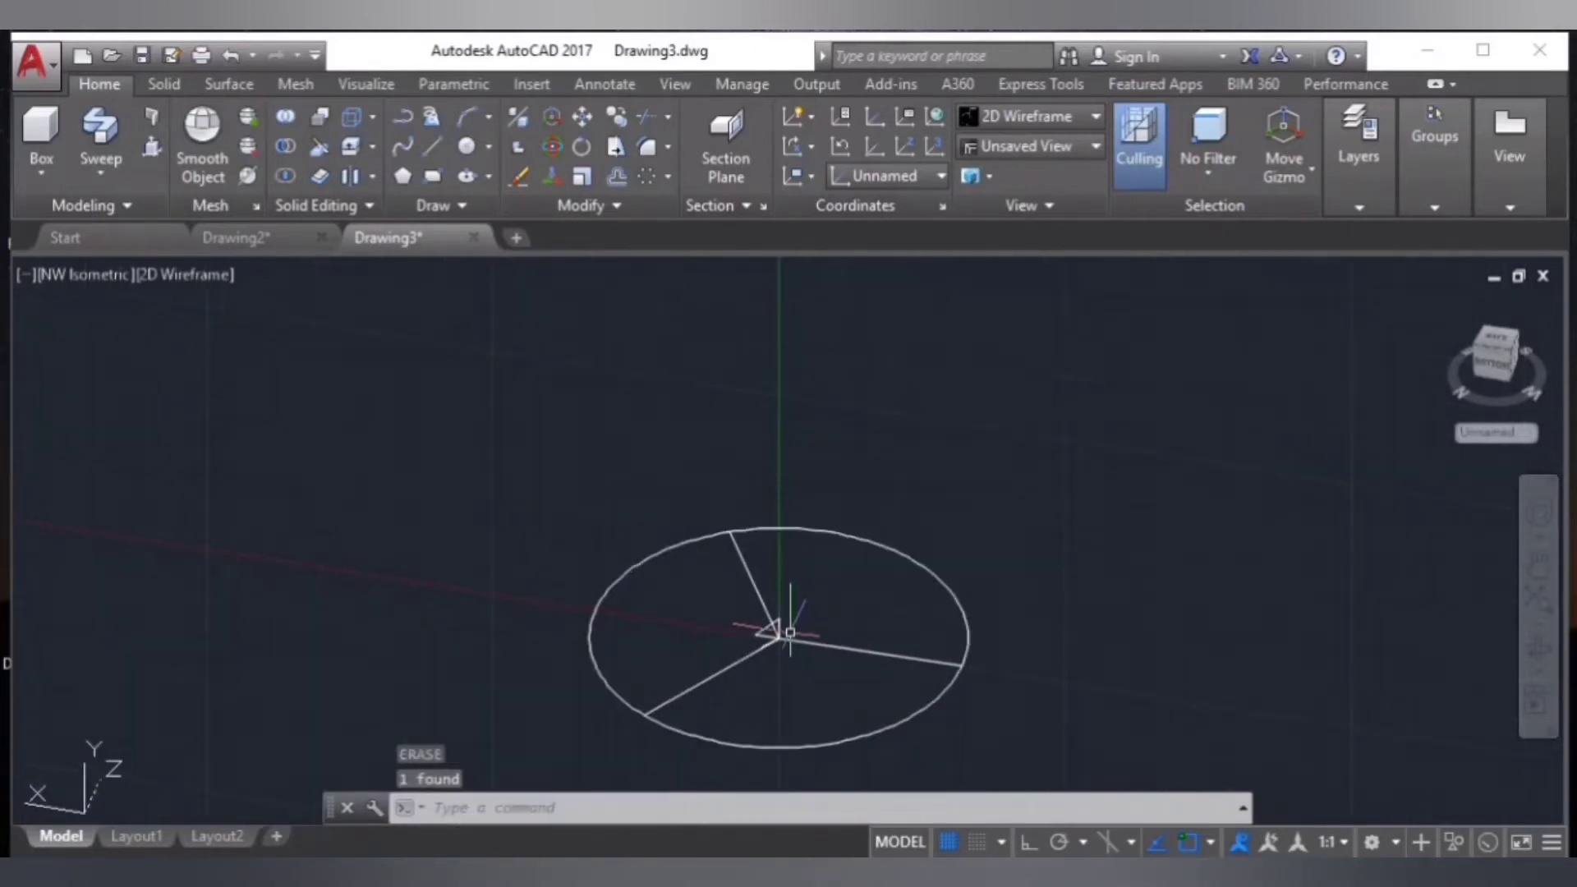
scroll(1056, 599, up, 2)
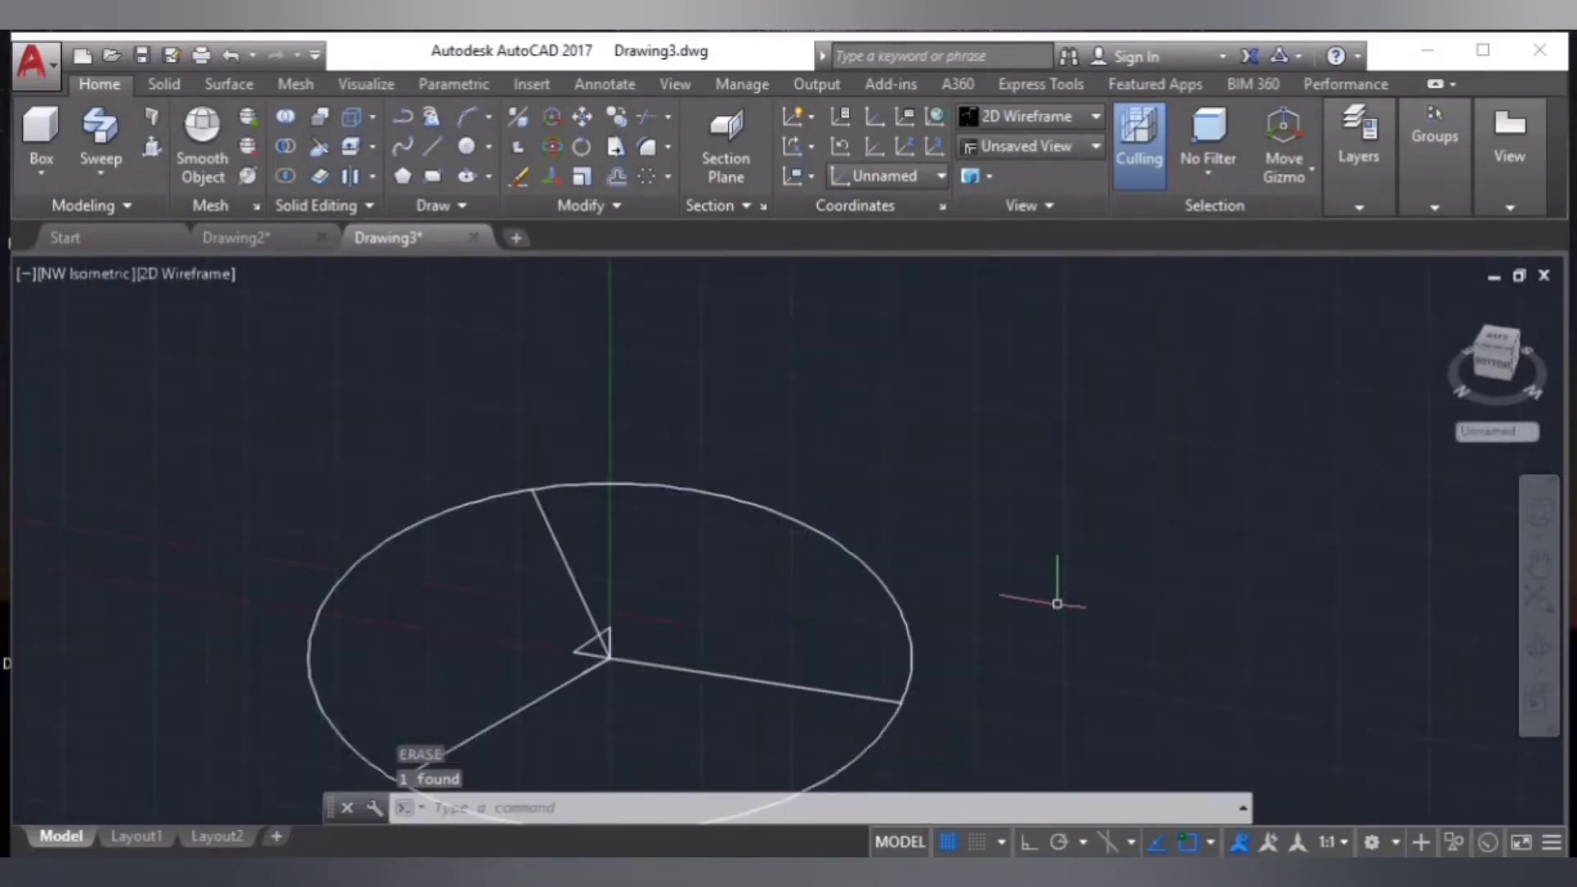
scroll(968, 606, up, 2)
scroll(1106, 549, up, 2)
scroll(1105, 549, up, 2)
middle_drag(801, 355, 1091, 340)
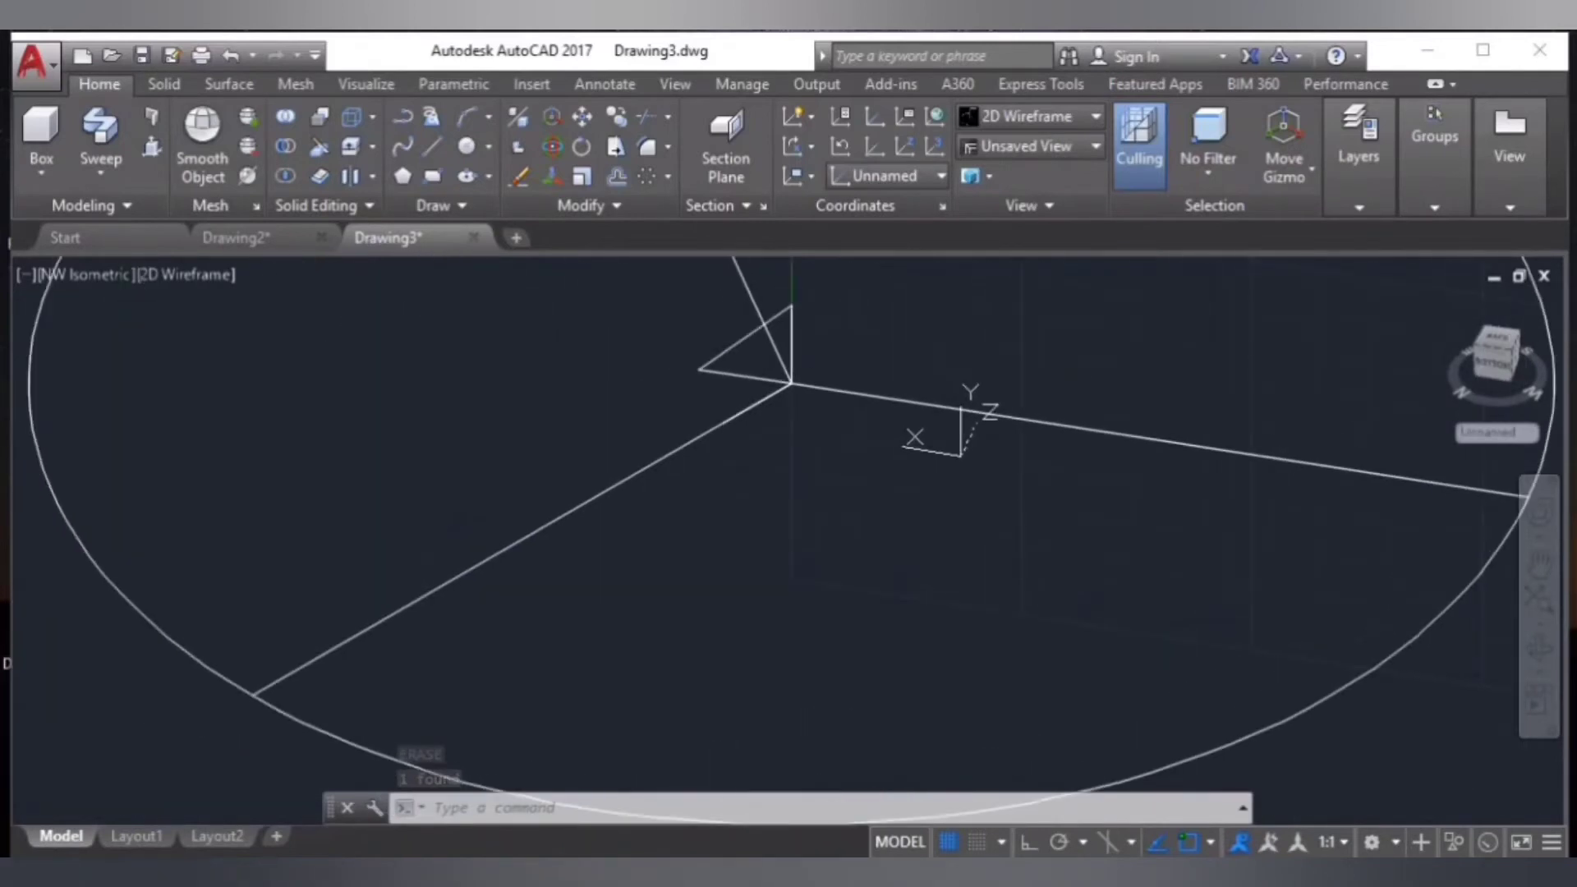
scroll(1090, 341, down, 2)
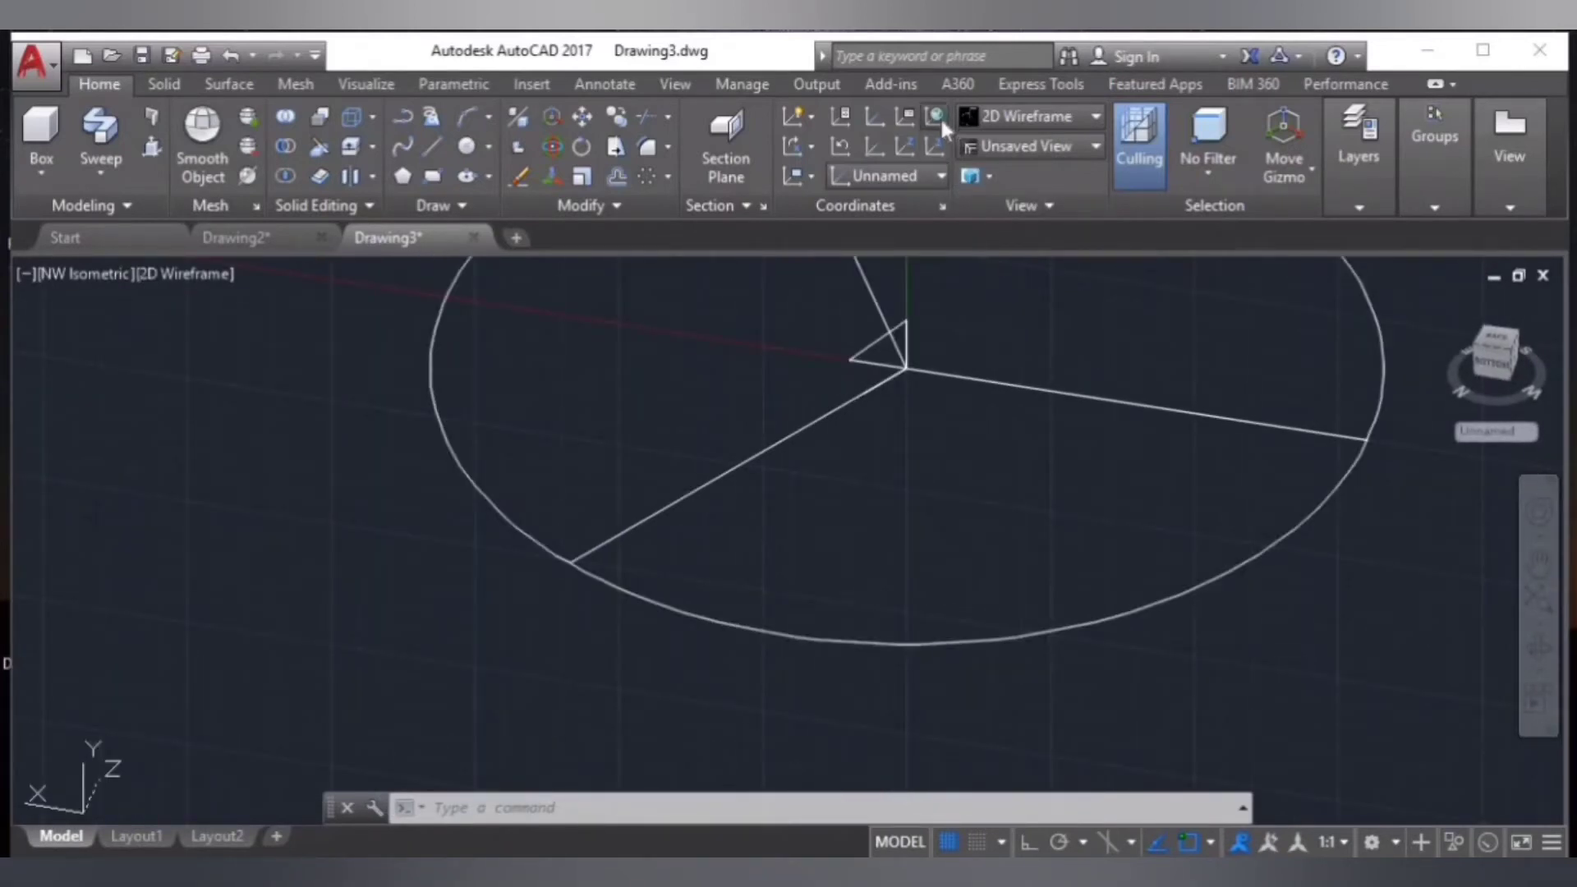
click(937, 116)
scroll(933, 393, up, 2)
scroll(933, 392, up, 2)
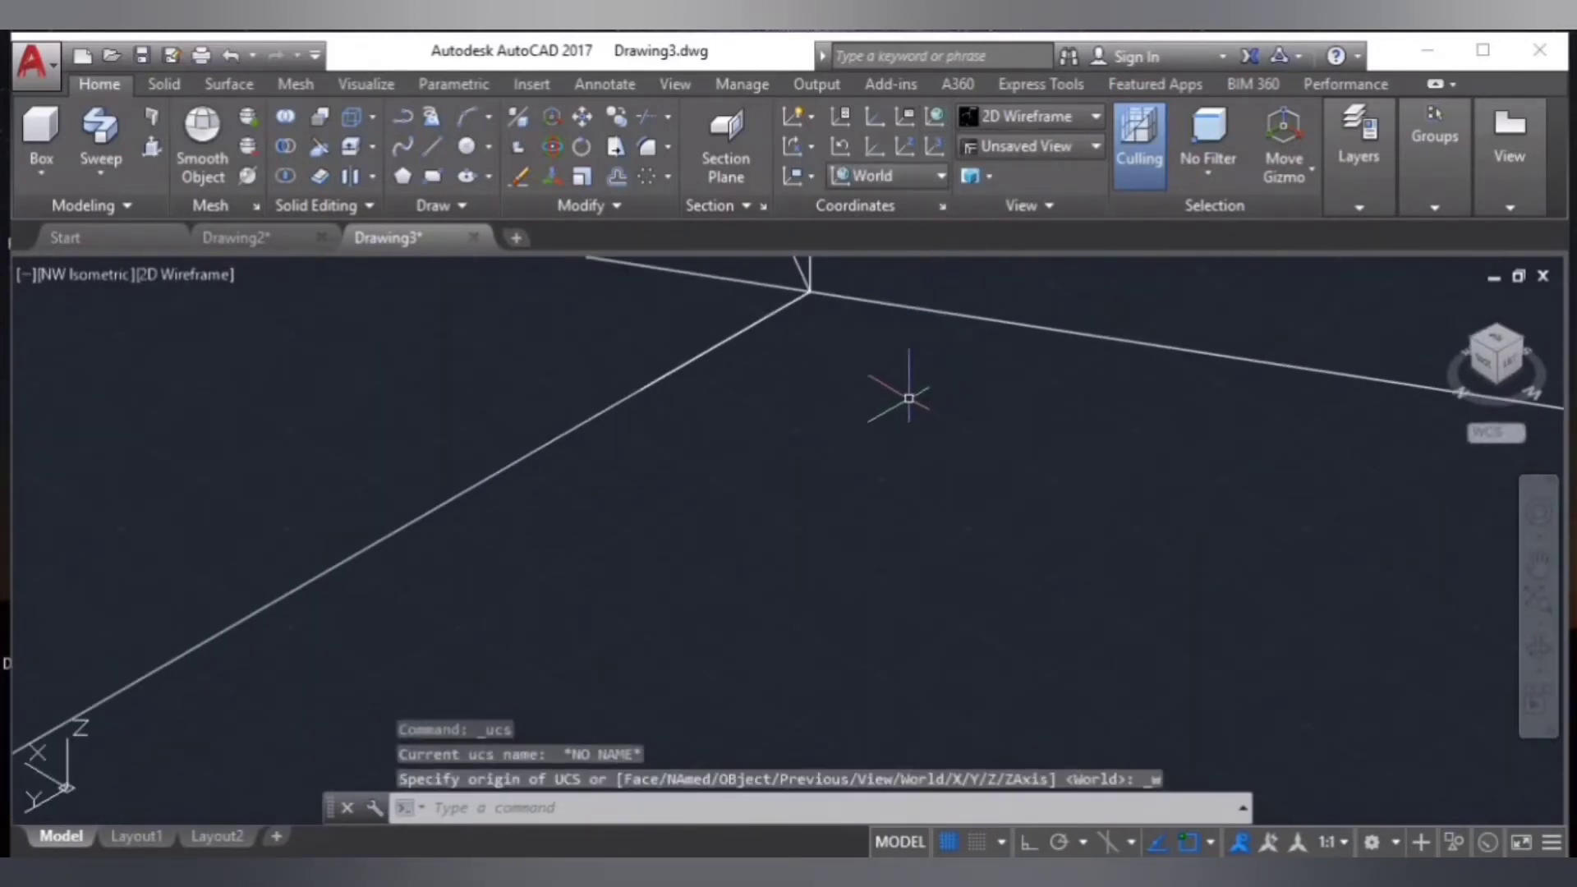
mouse_move(908, 394)
middle_down()
mouse_move(1161, 552)
mouse_move(1288, 574)
mouse_move(1062, 446)
mouse_move(1031, 472)
middle_up()
scroll(1286, 577, down, 2)
scroll(1286, 577, down, 2)
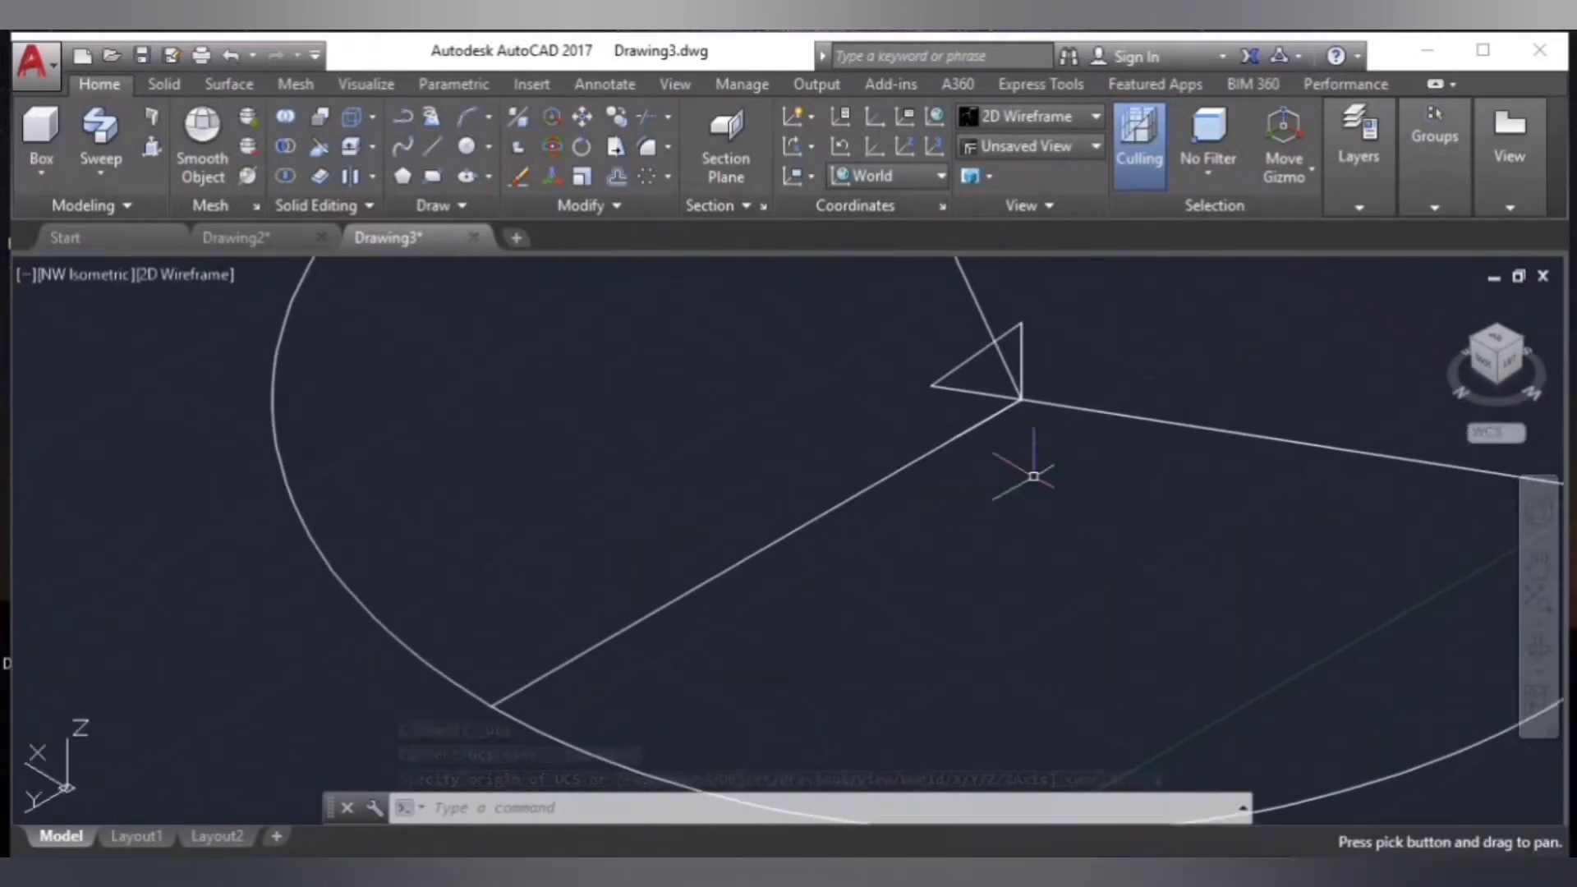
- Try lofting with the triangle as the only cross section, which fails
click(96, 160)
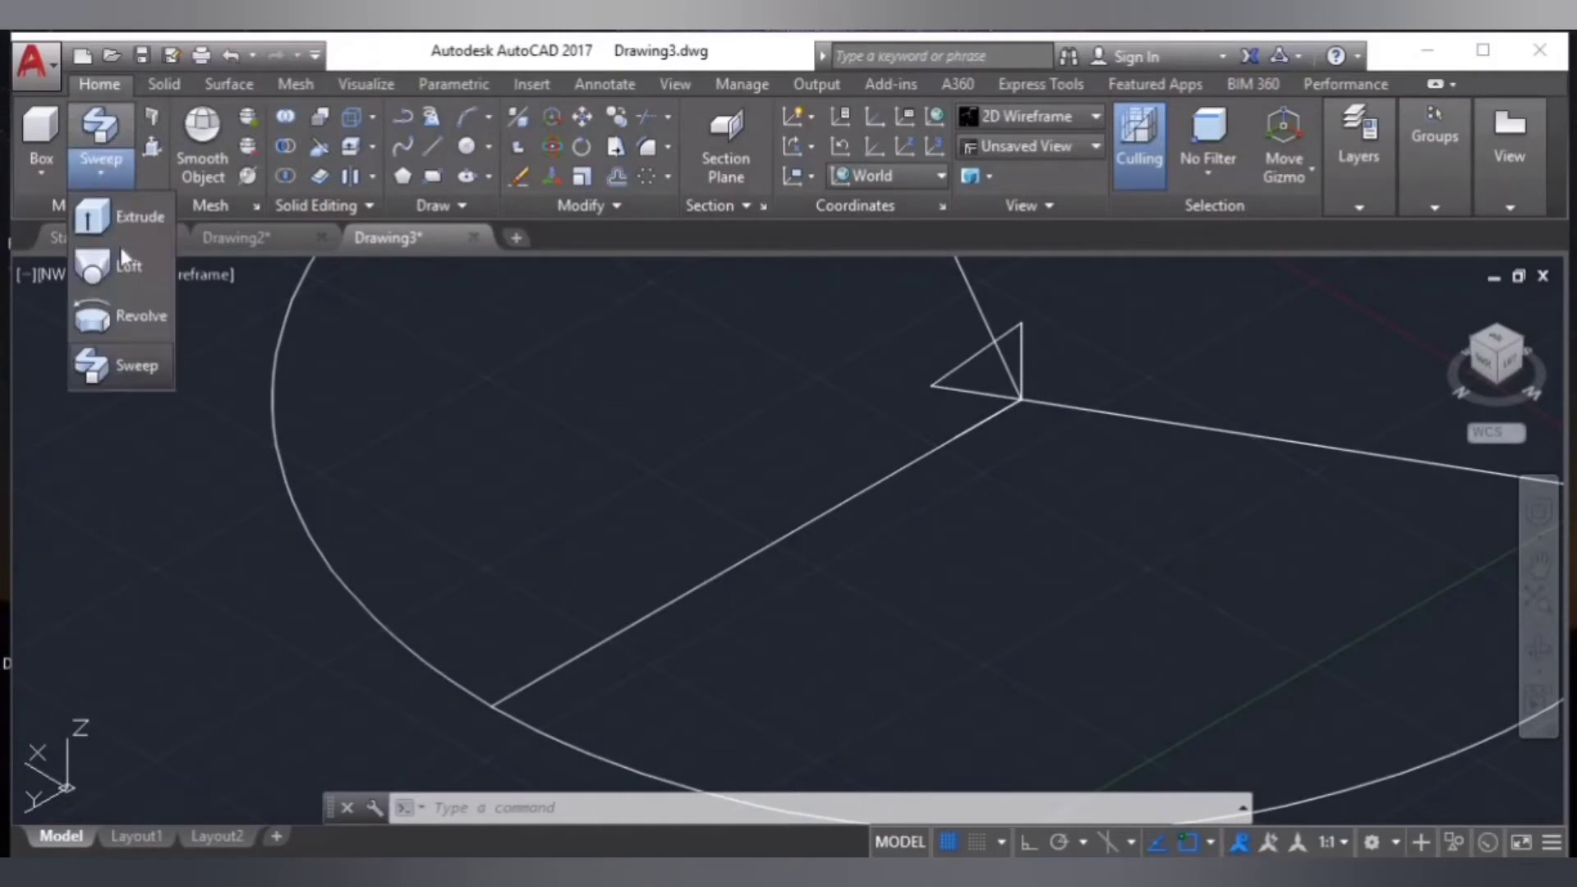
click(122, 275)
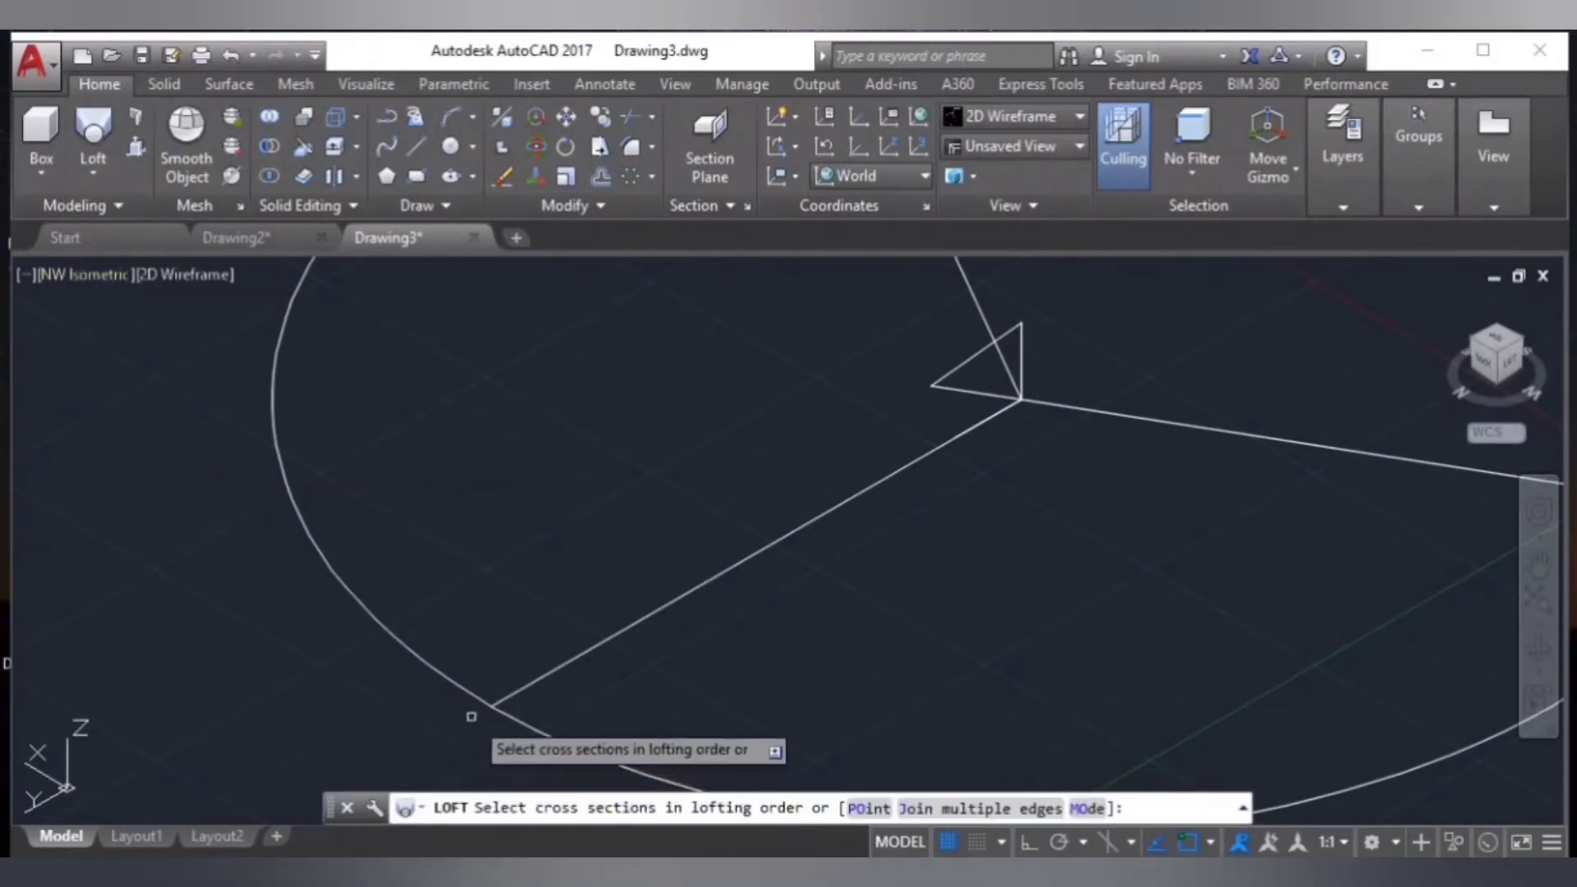
click(937, 383)
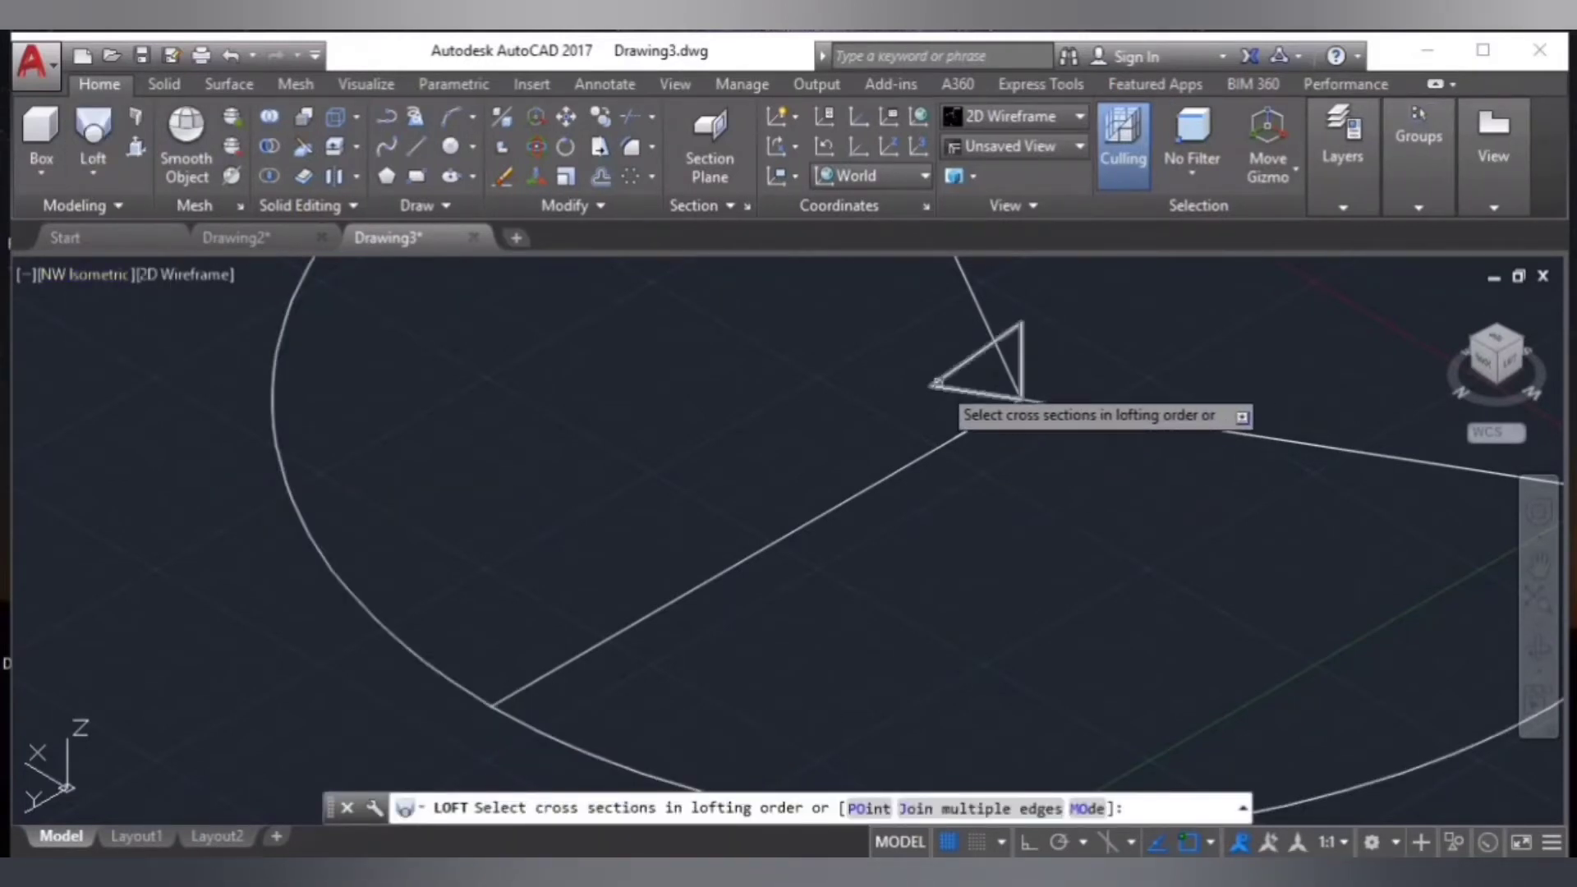
key(Return)
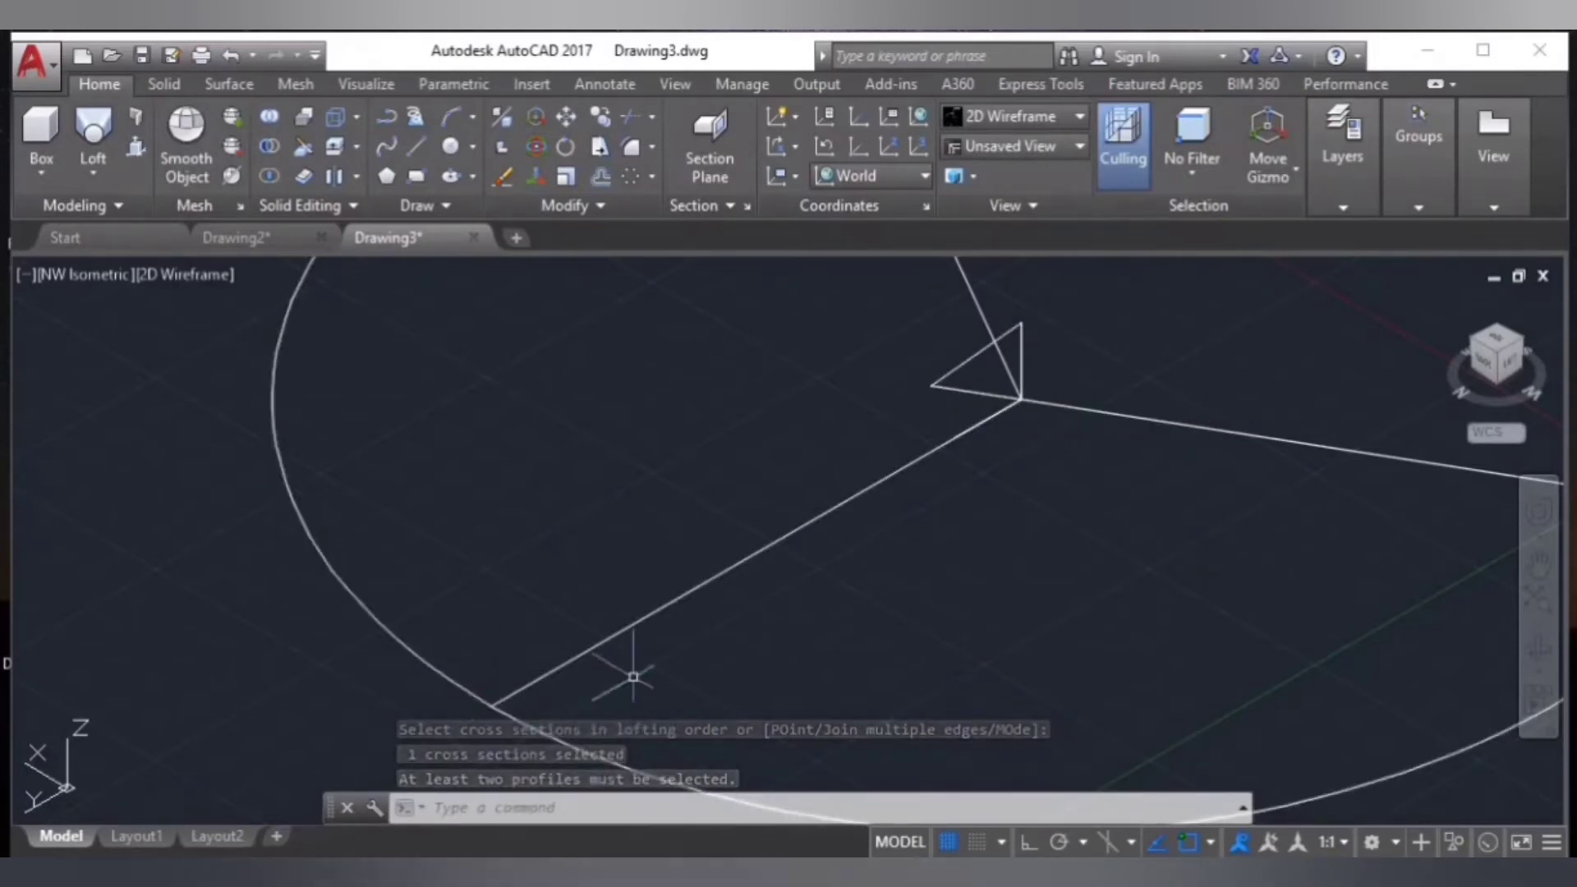
- Retry the loft, then select the triangle profile together with the long spoke line
click(961, 362)
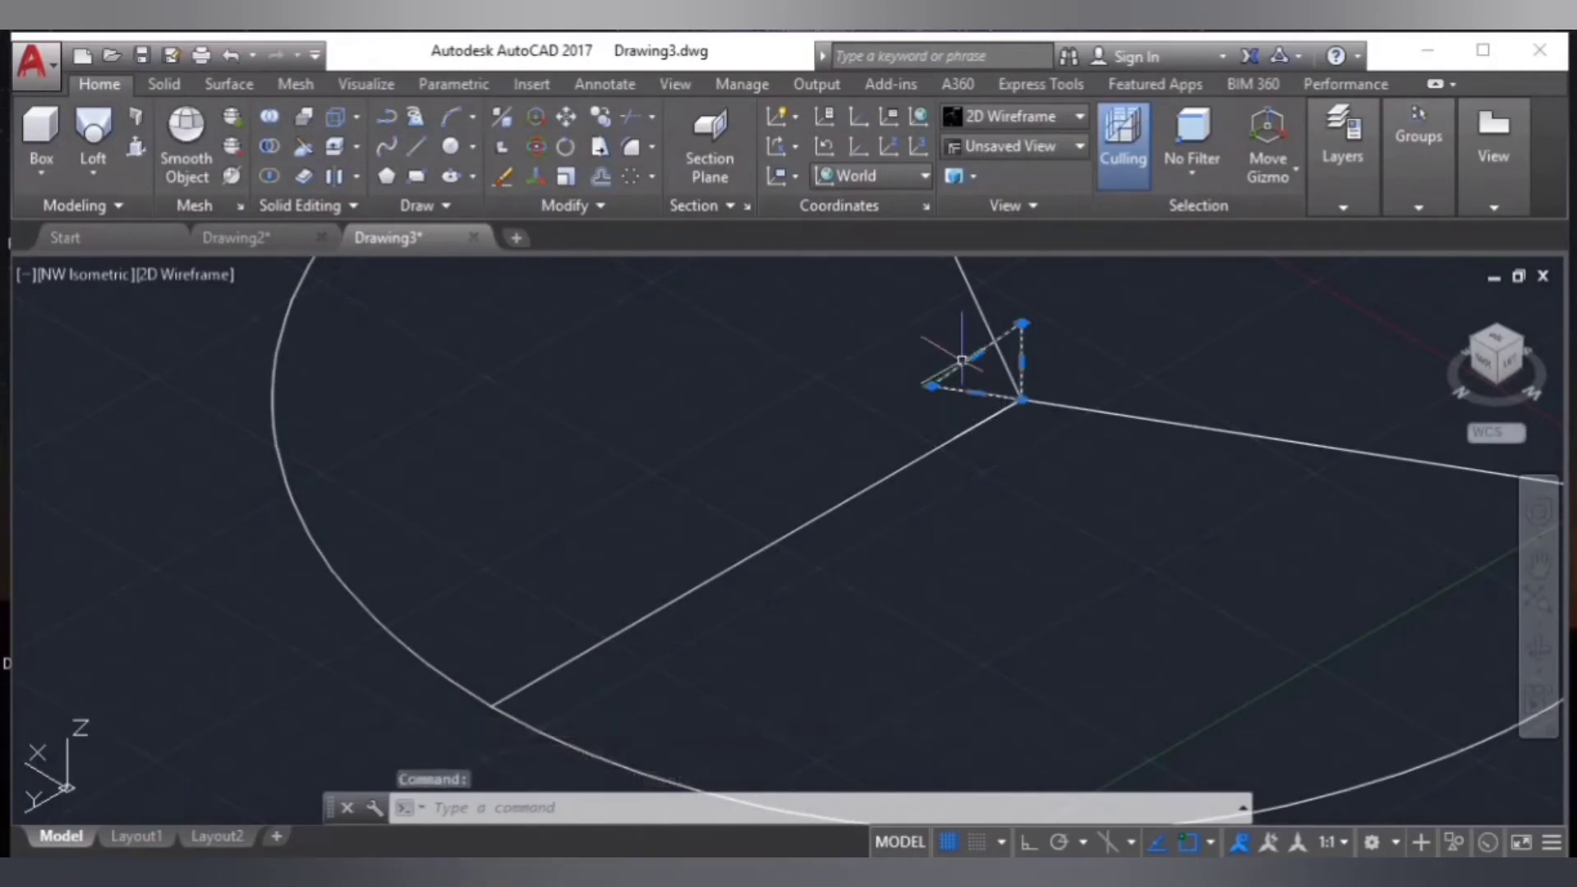
click(96, 161)
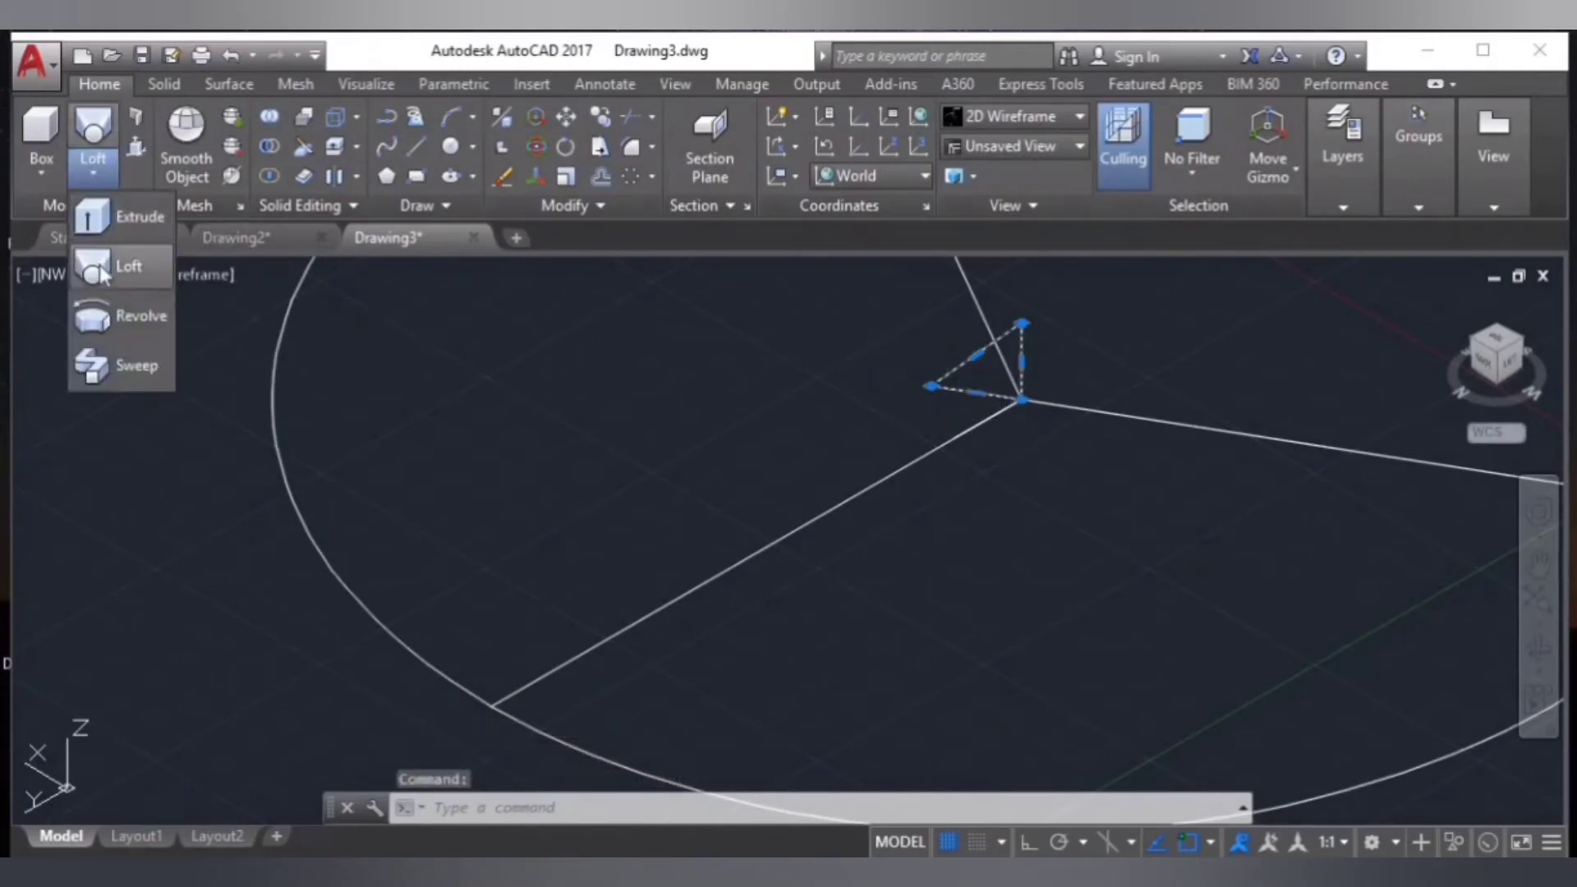
click(115, 263)
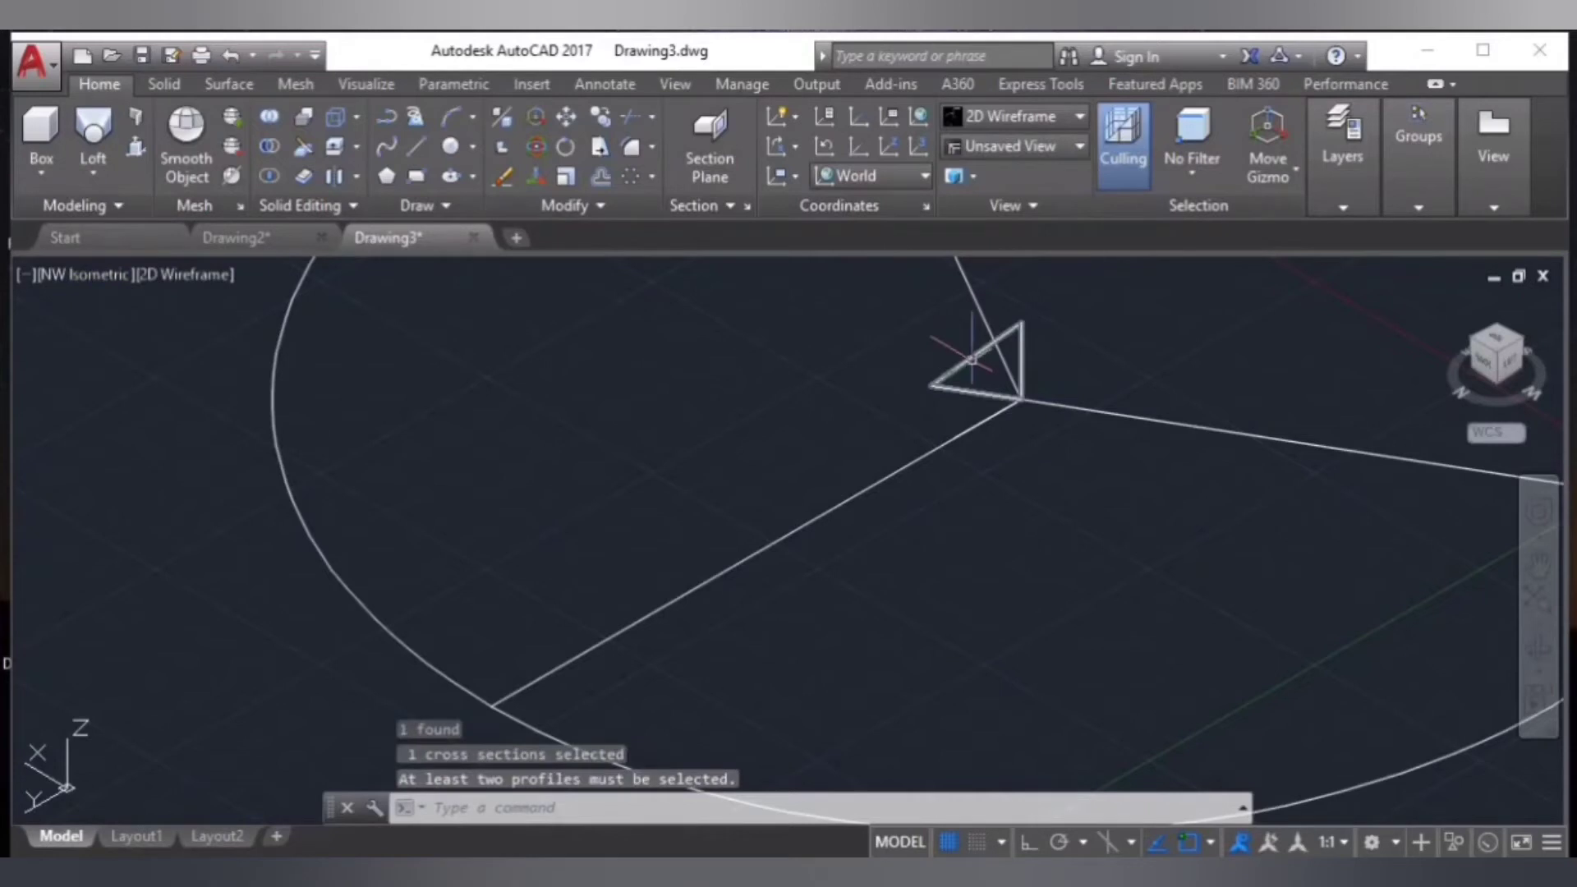
click(972, 359)
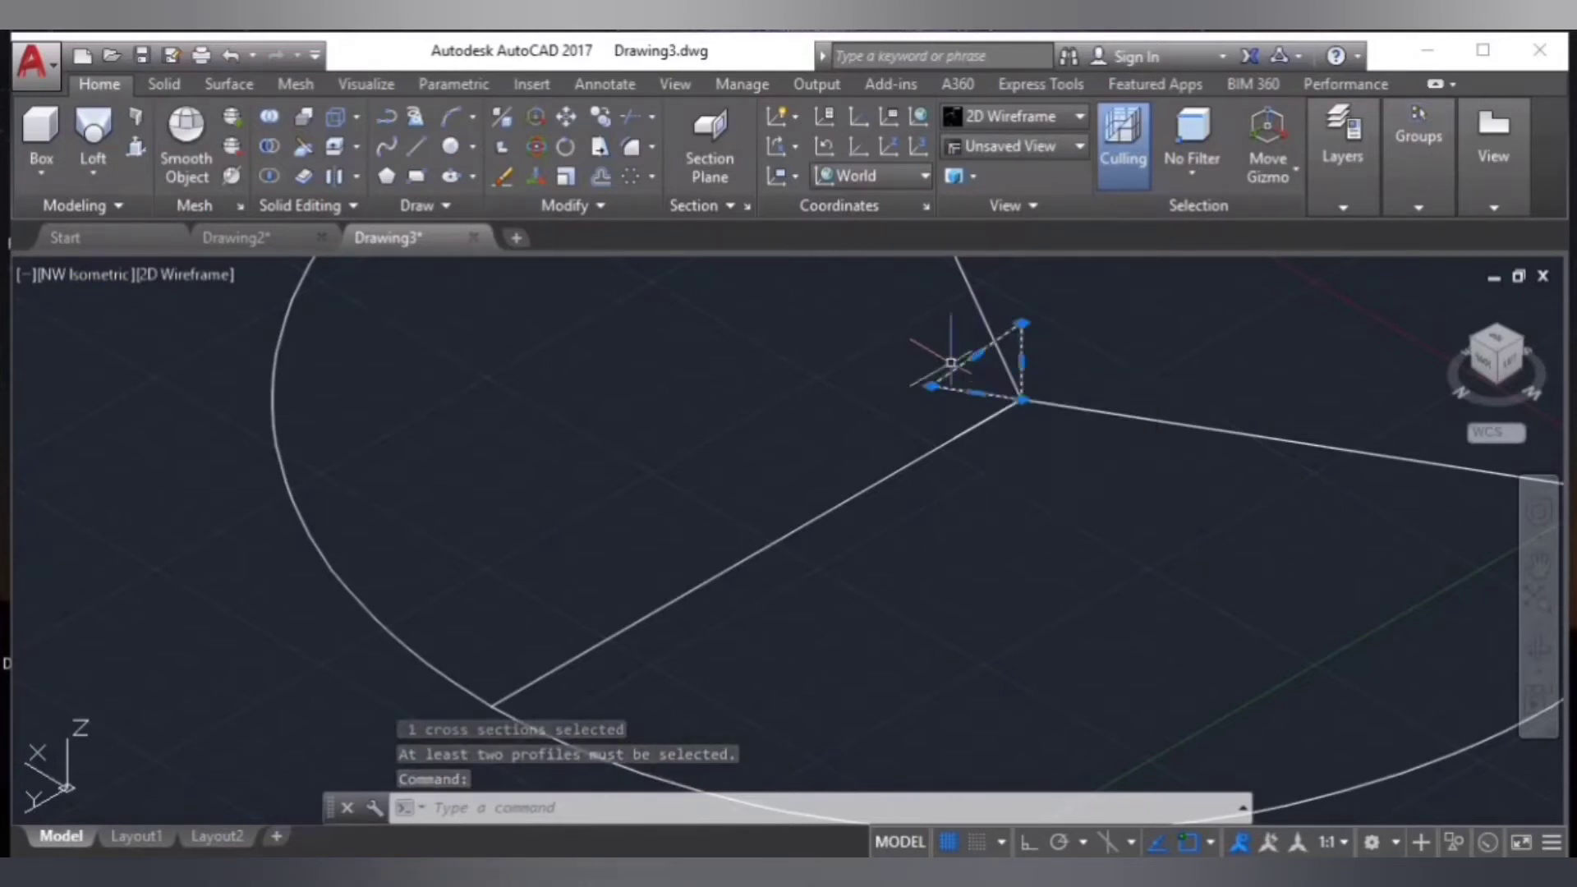
click(493, 702)
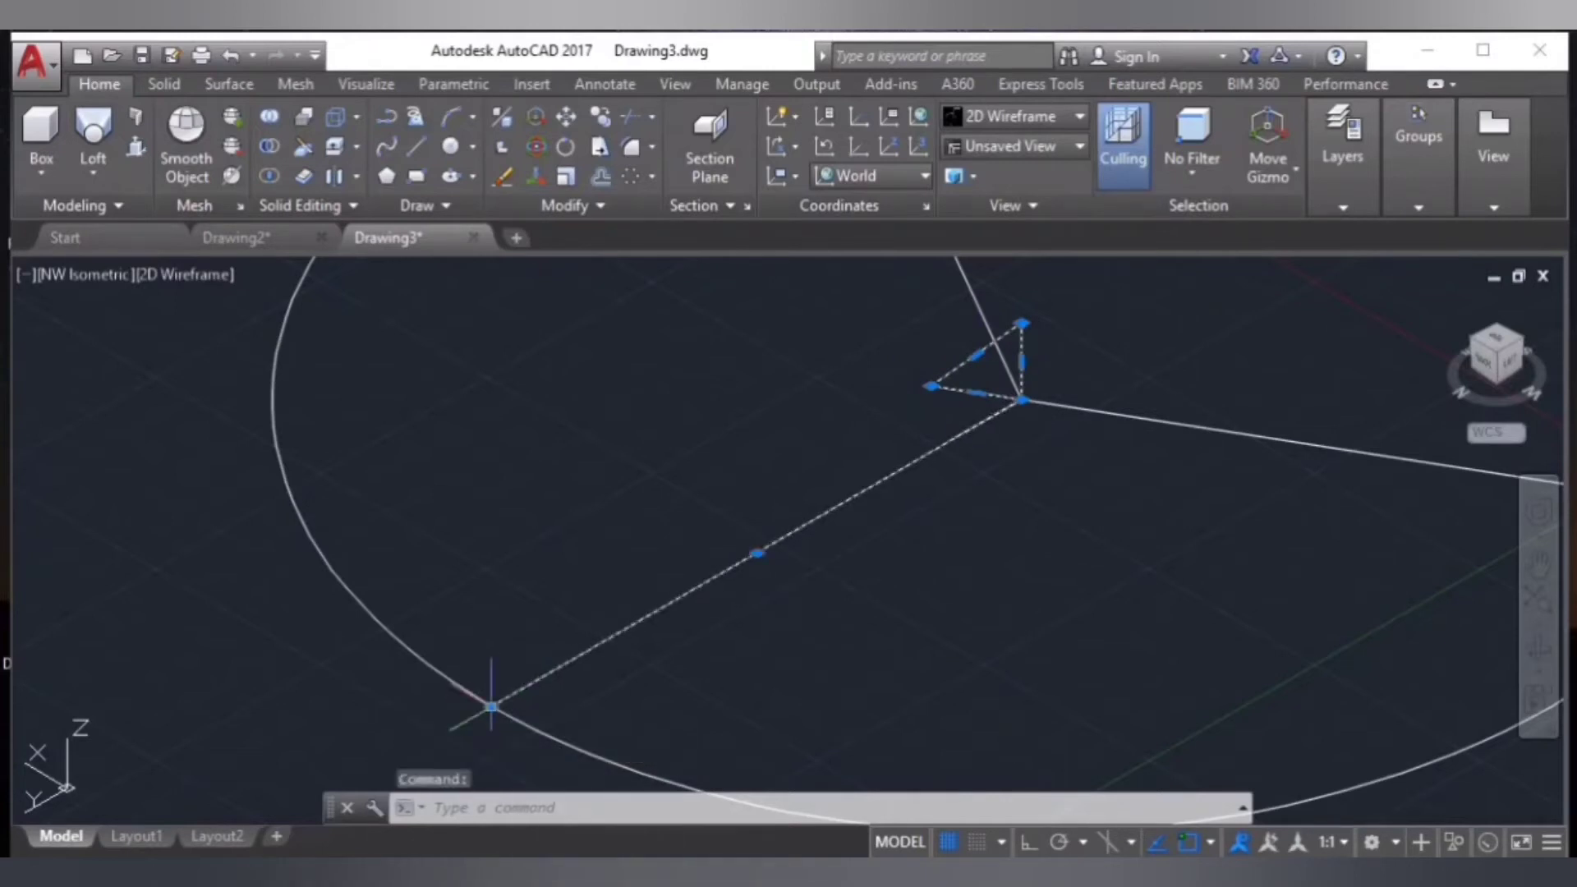
click(1023, 589)
- Repeat the loft on the picked objects, then cancel and return to World UCS
right_click(1025, 588)
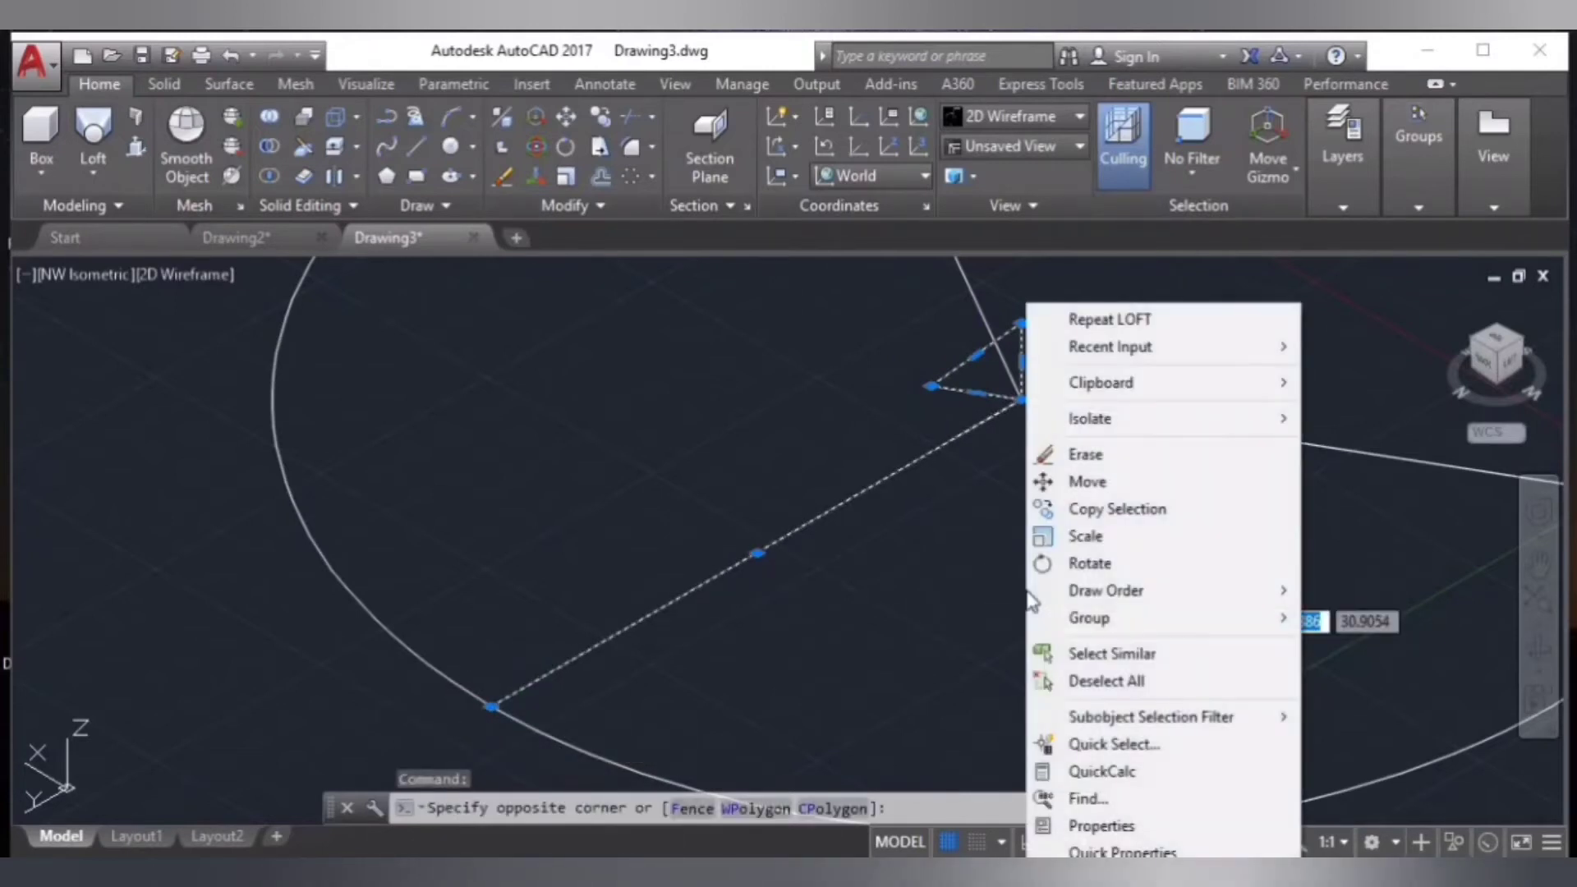
key(Return)
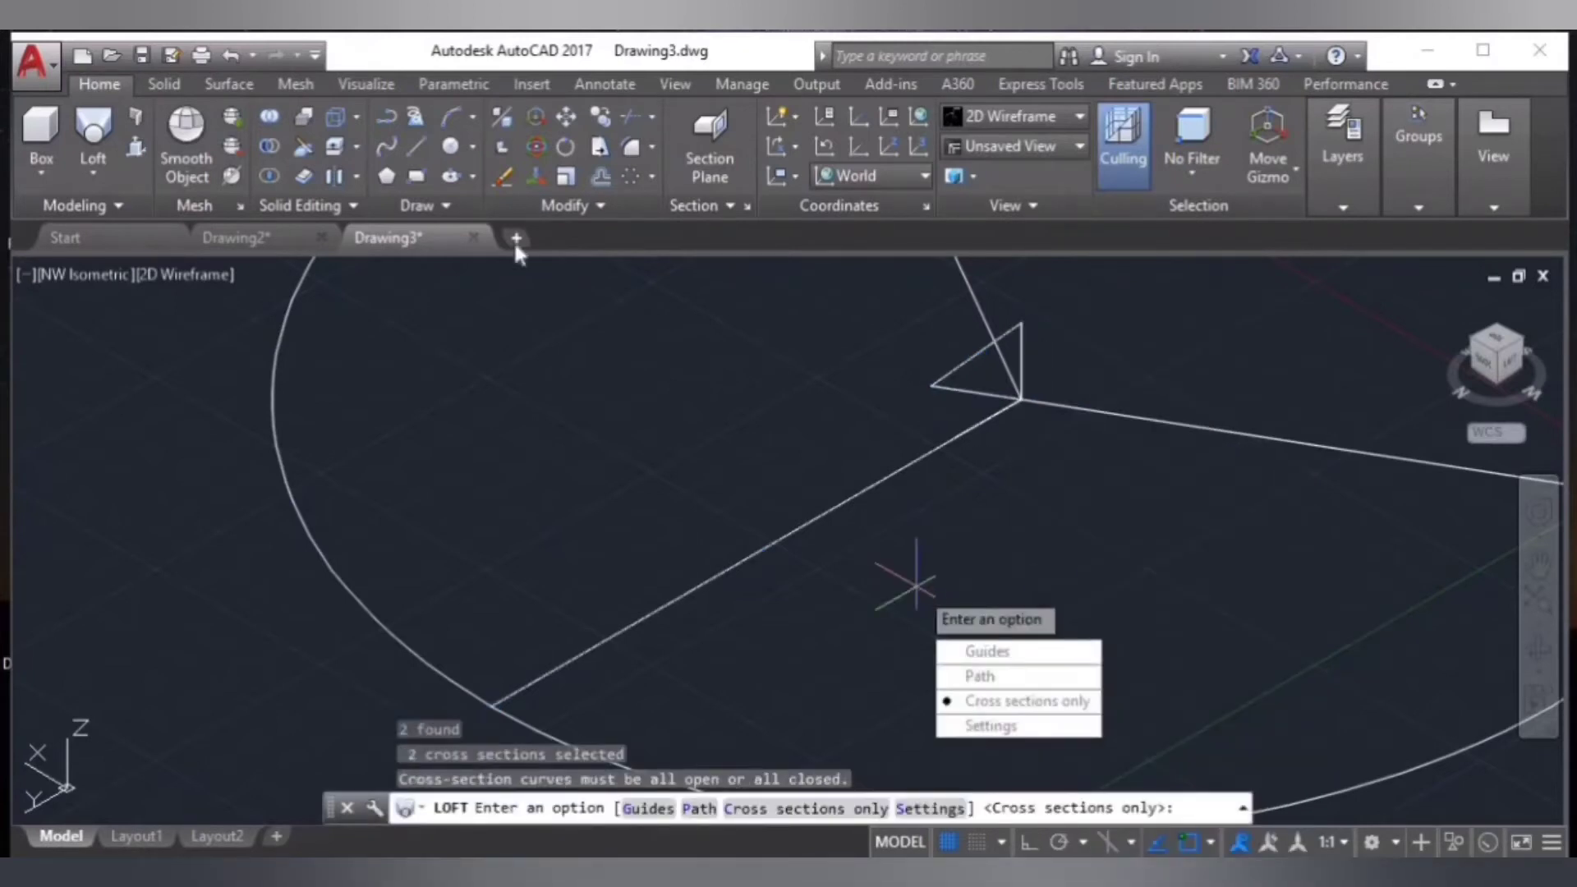
click(920, 118)
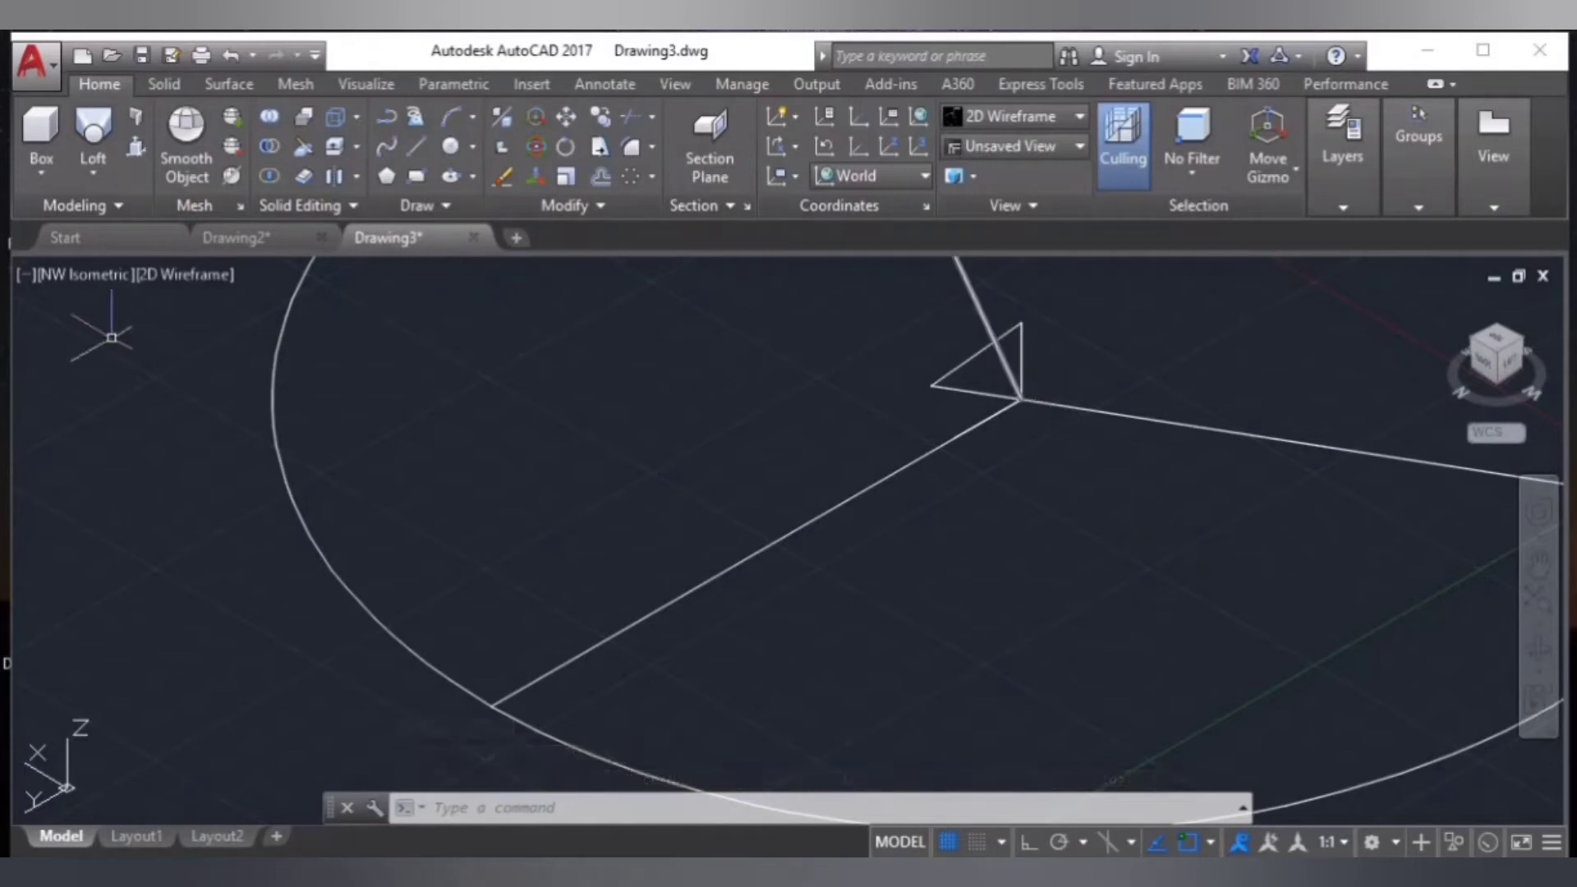
- Loft the triangle to an end point on the circle with Ruled surfaces
click(97, 156)
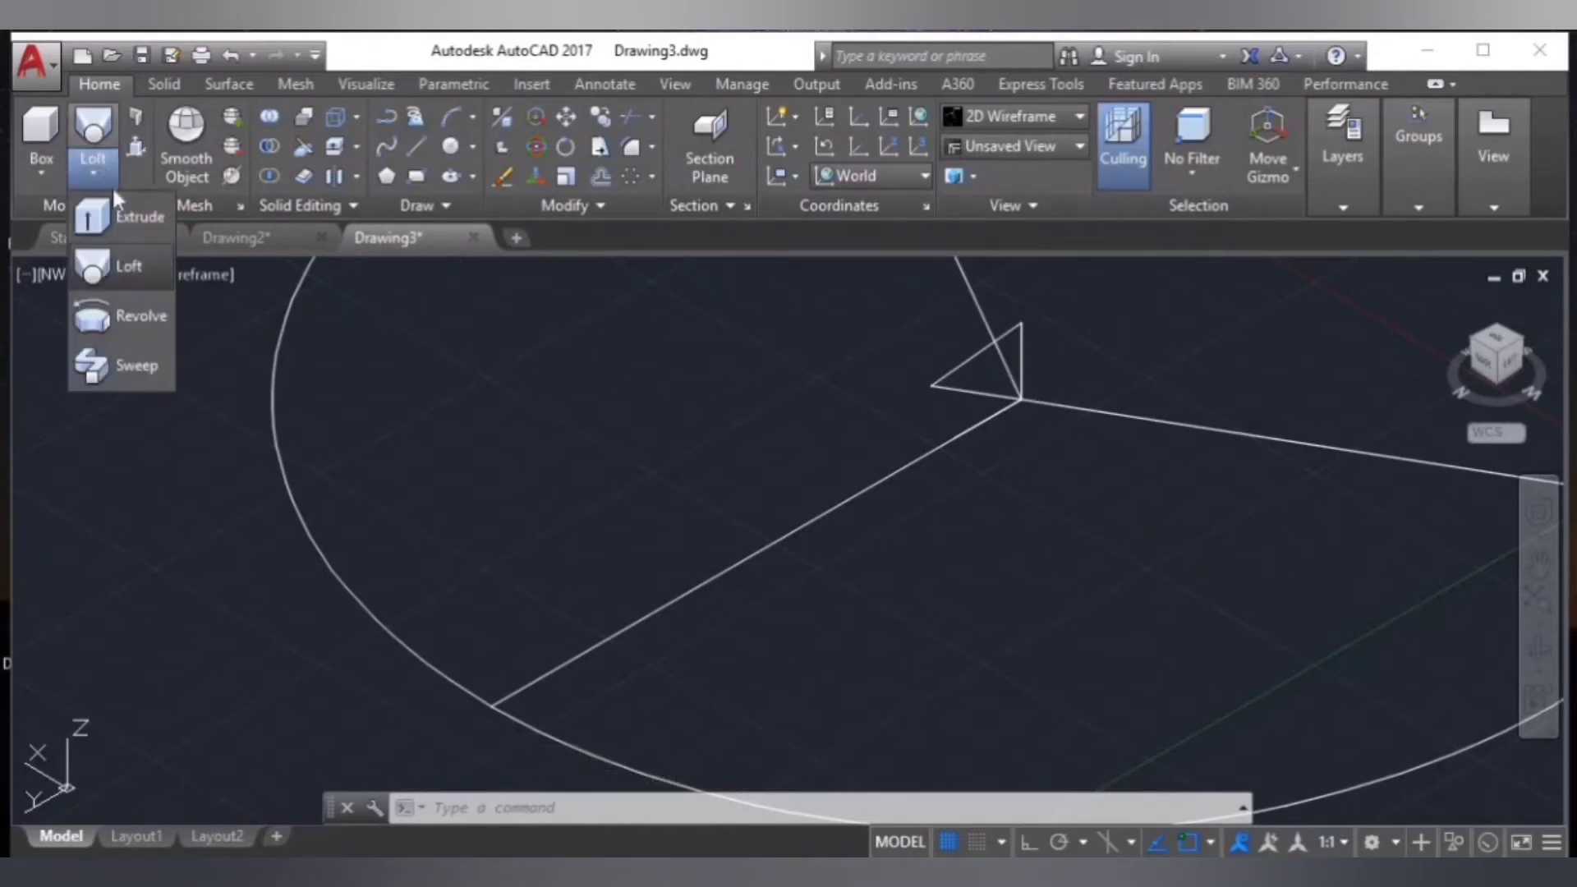
click(126, 269)
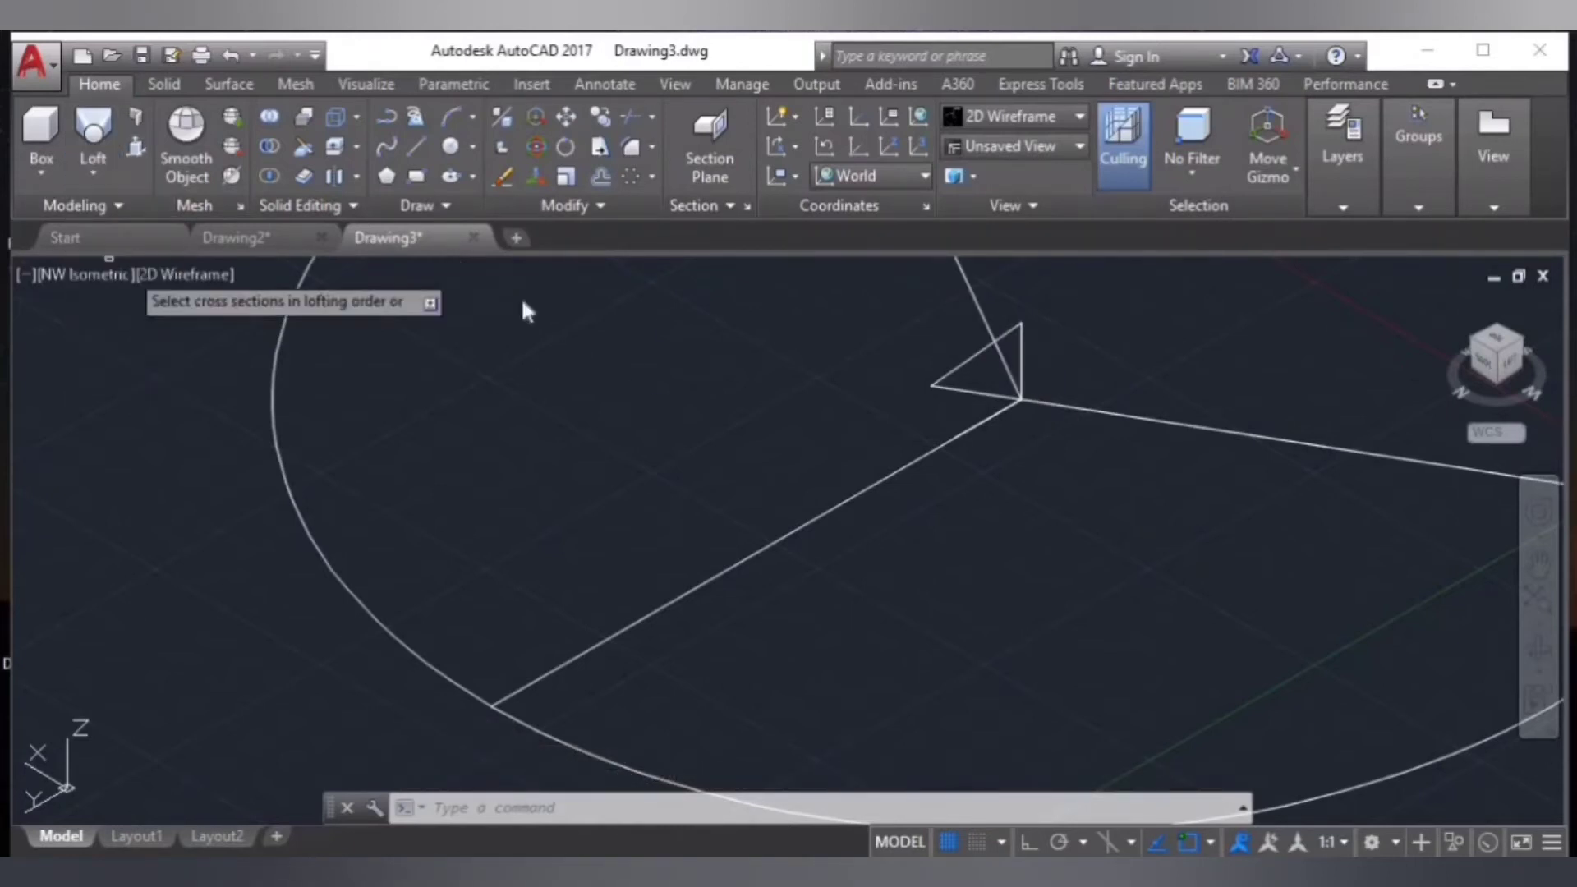
click(1017, 329)
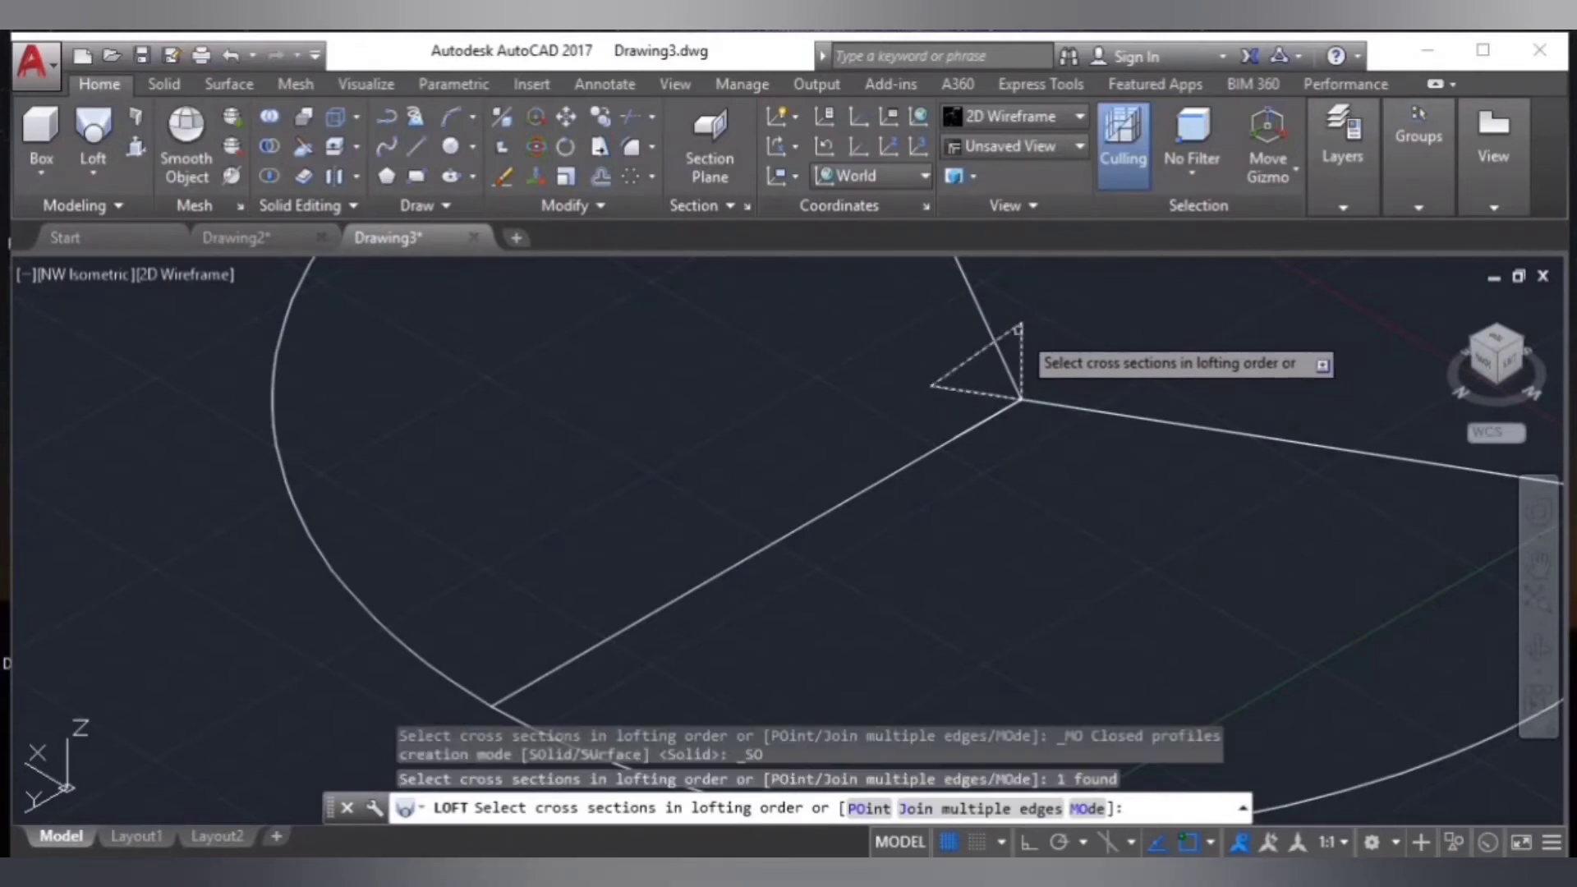
click(871, 807)
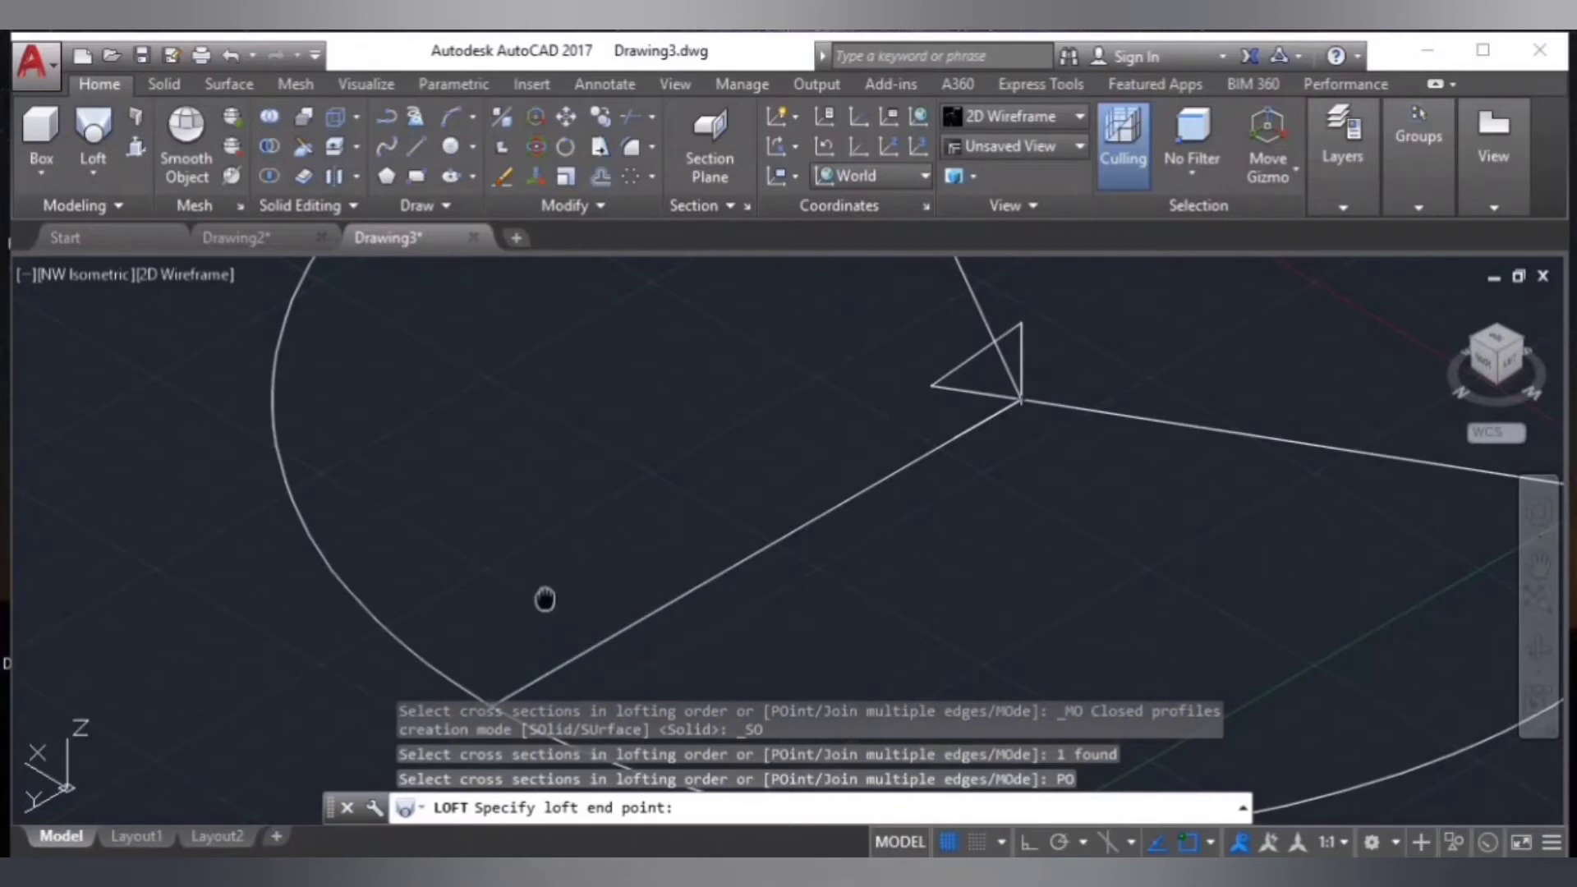
middle_drag(545, 599, 619, 488)
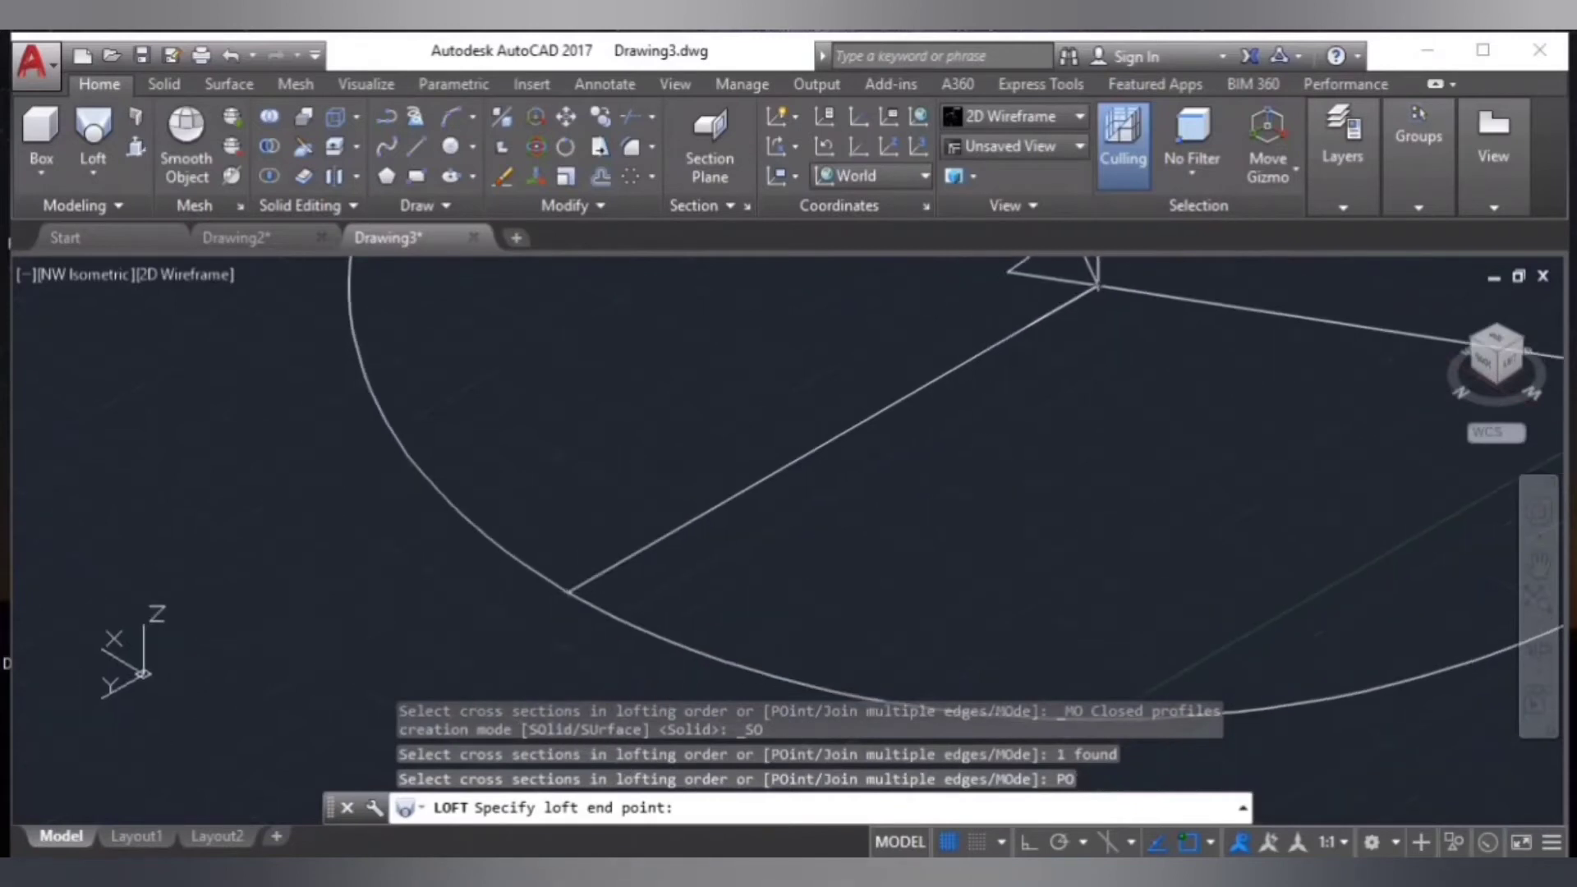
click(574, 583)
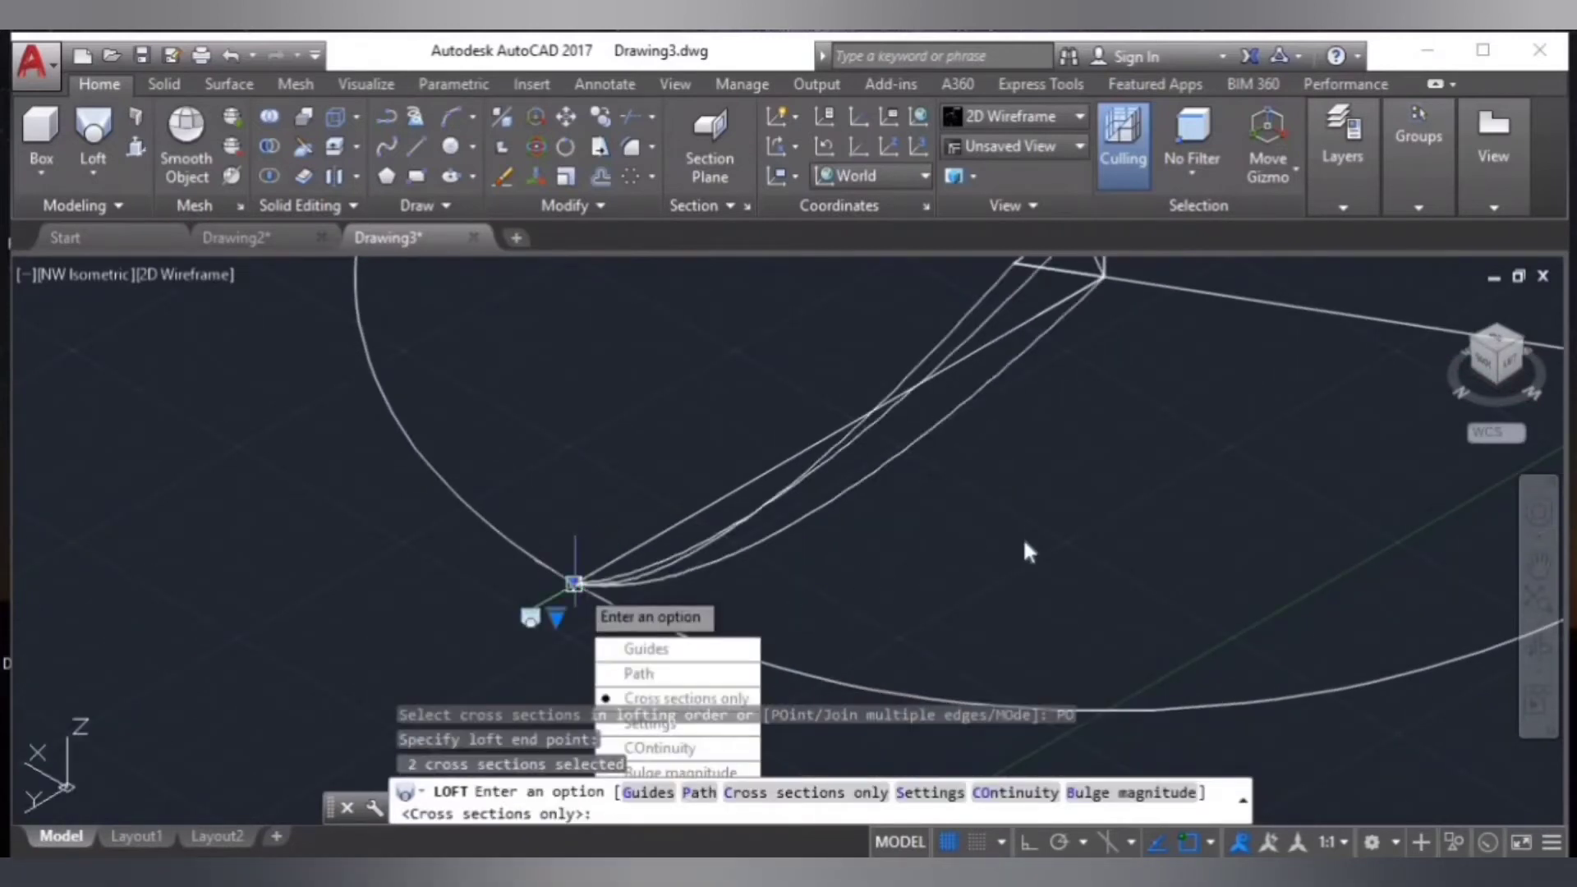
mouse_move(1022, 458)
shift+middle_down()
mouse_move(957, 658)
mouse_move(1048, 490)
shift+middle_up()
click(590, 662)
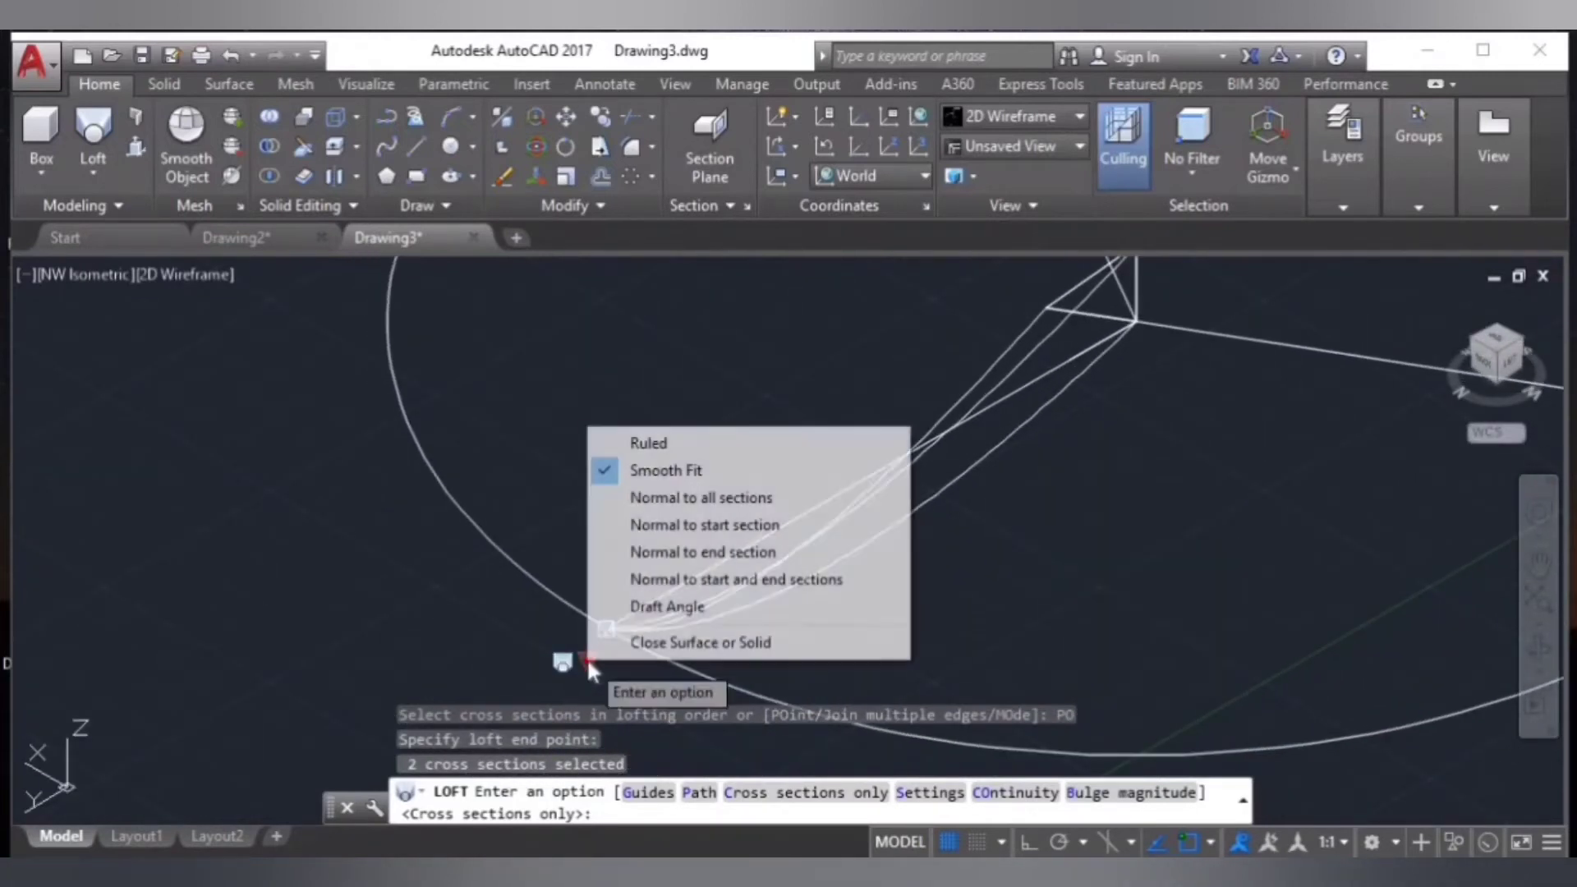
click(627, 442)
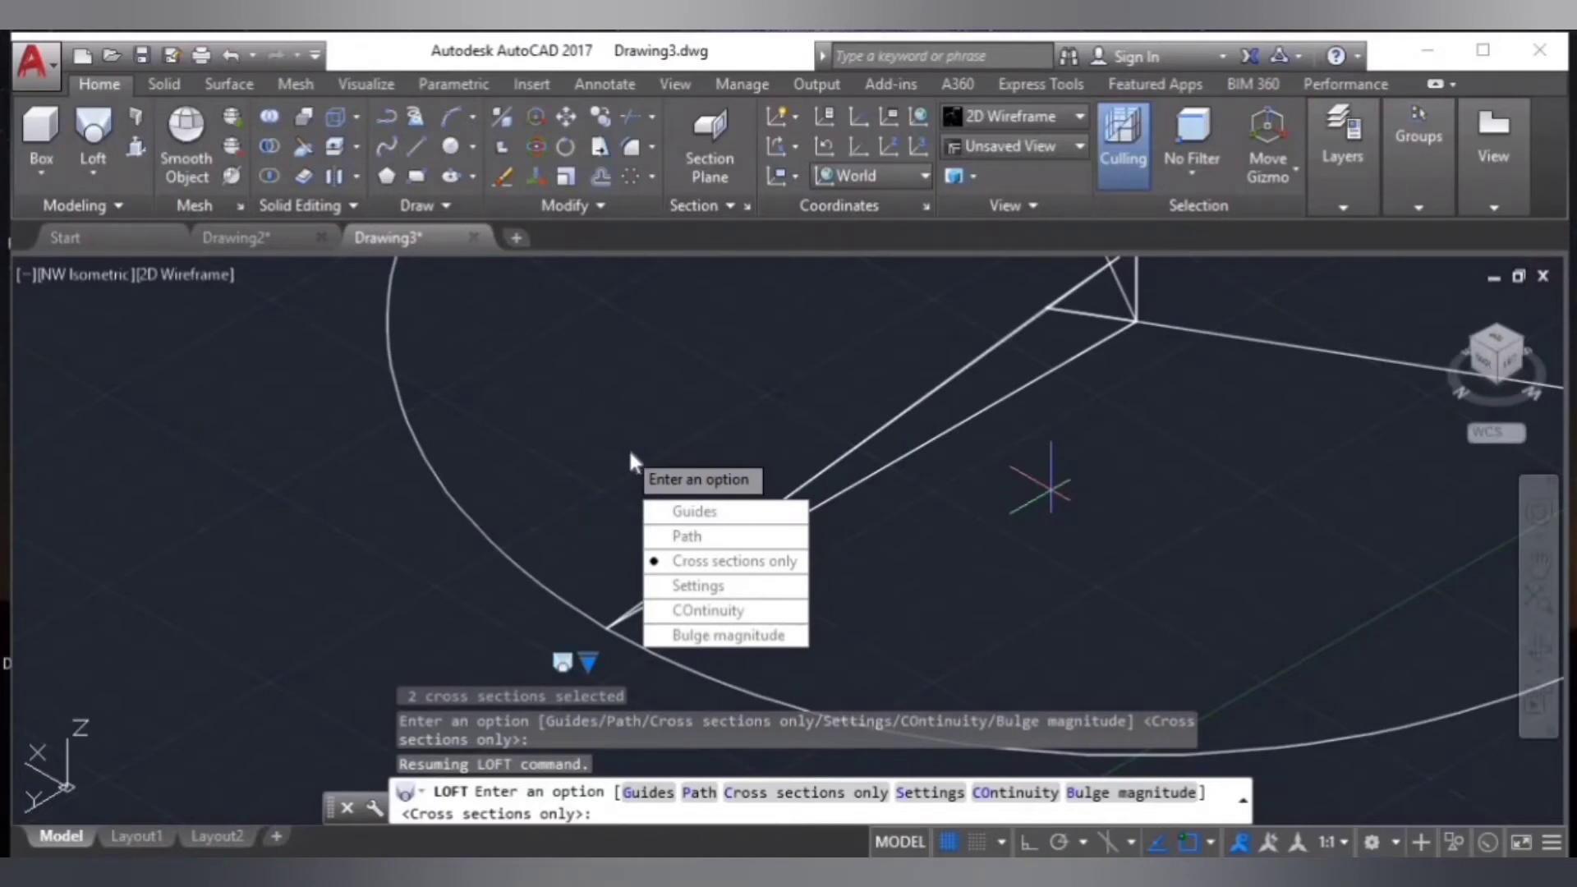
key(Return)
scroll(1009, 669, down, 2)
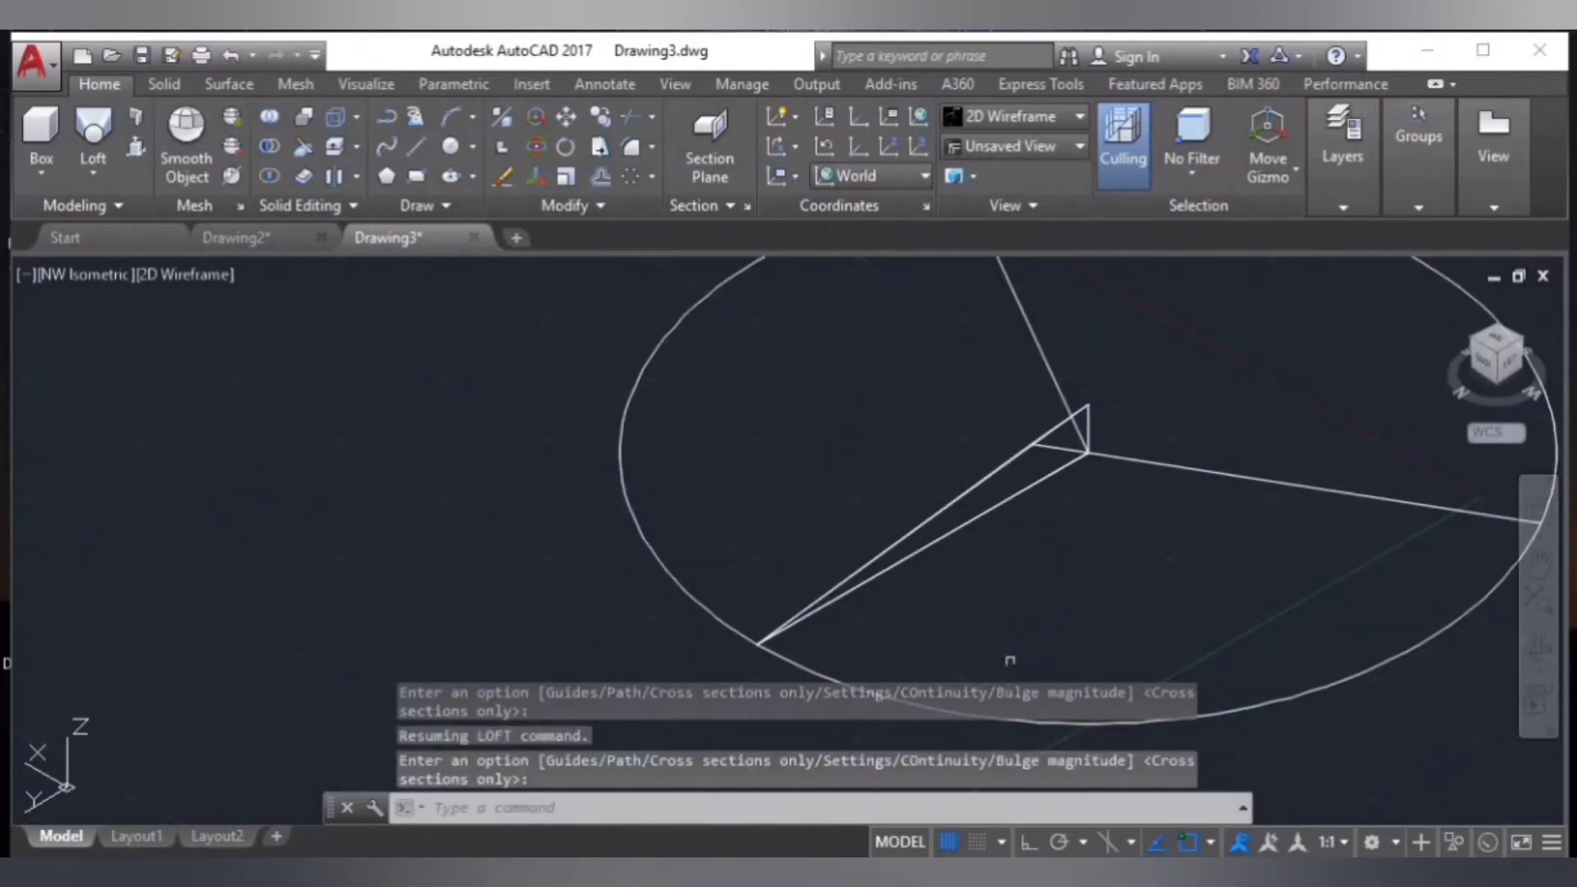
- Switch to the Conceptual visual style and orbit to see the spike's side
scroll(993, 407, up, 2)
scroll(992, 404, down, 2)
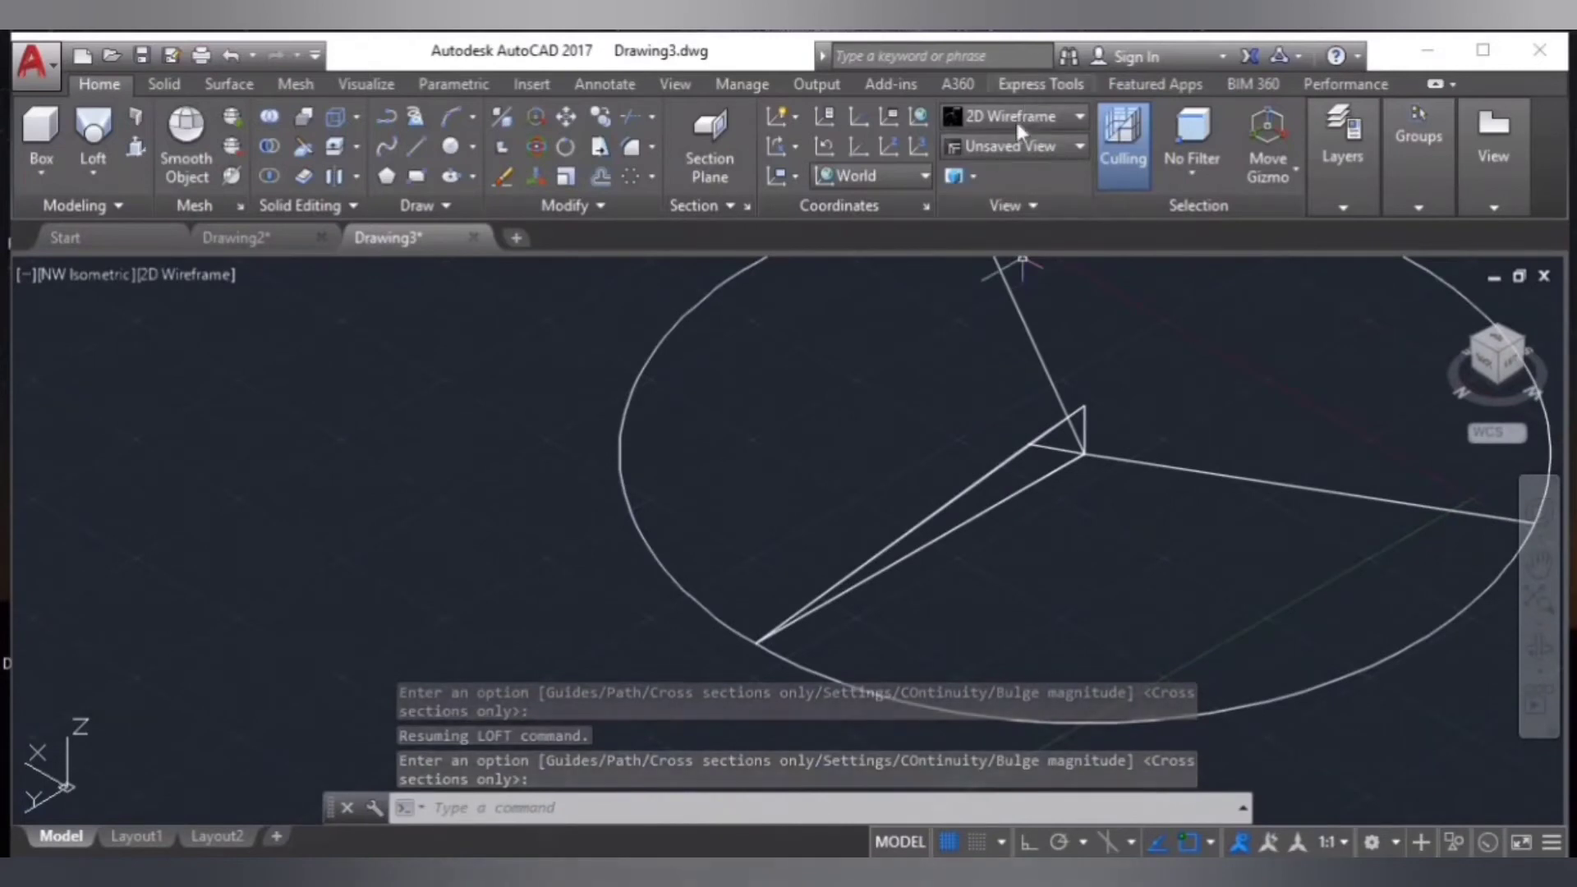
click(1076, 114)
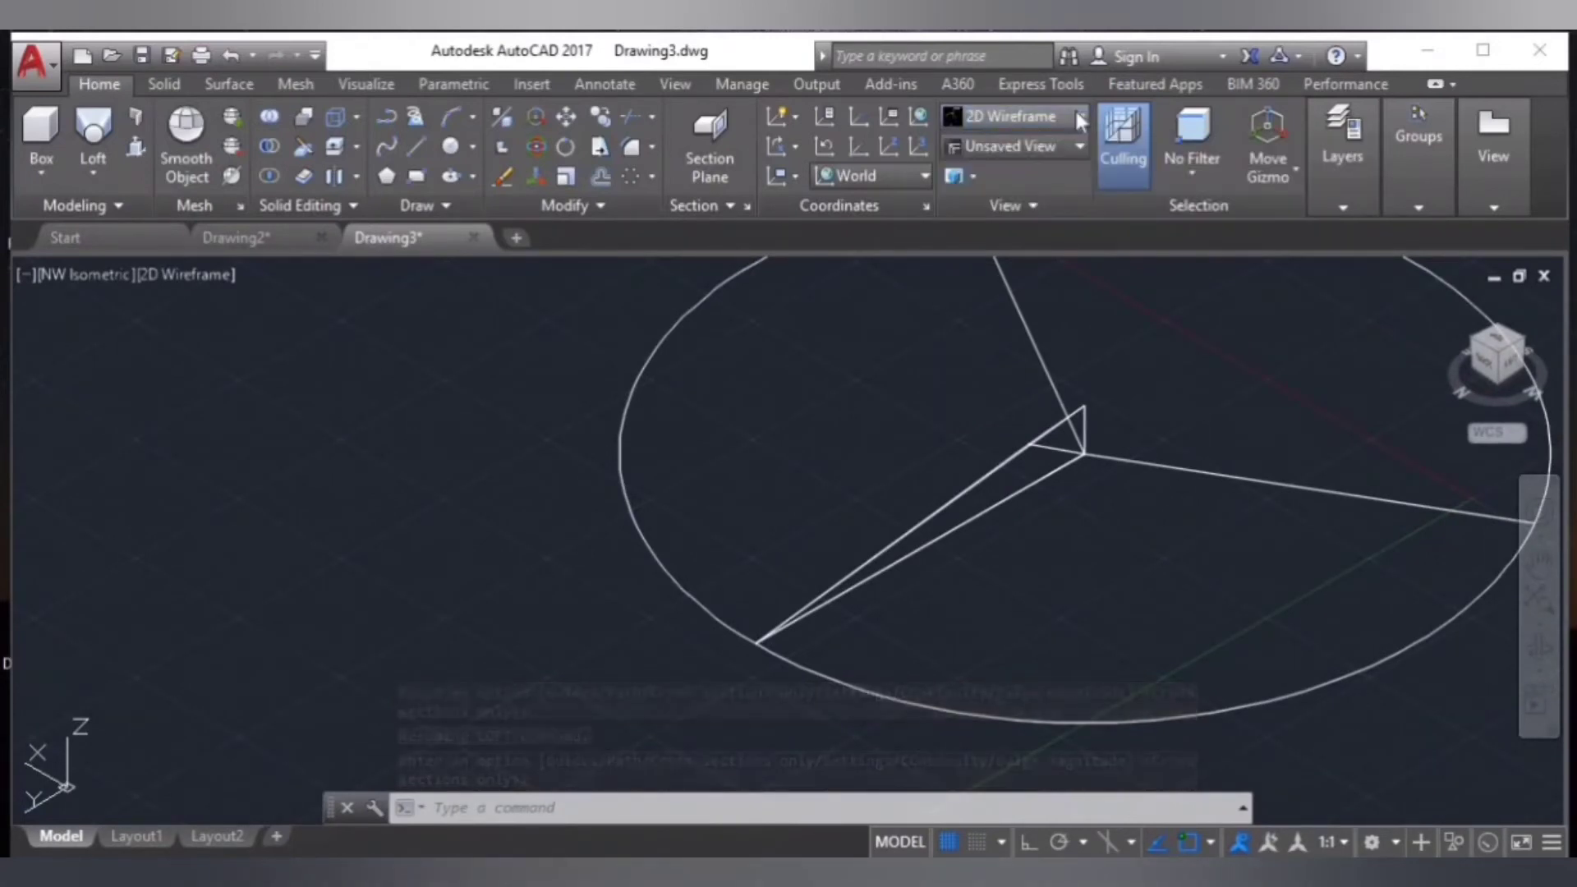
click(1074, 108)
click(1097, 168)
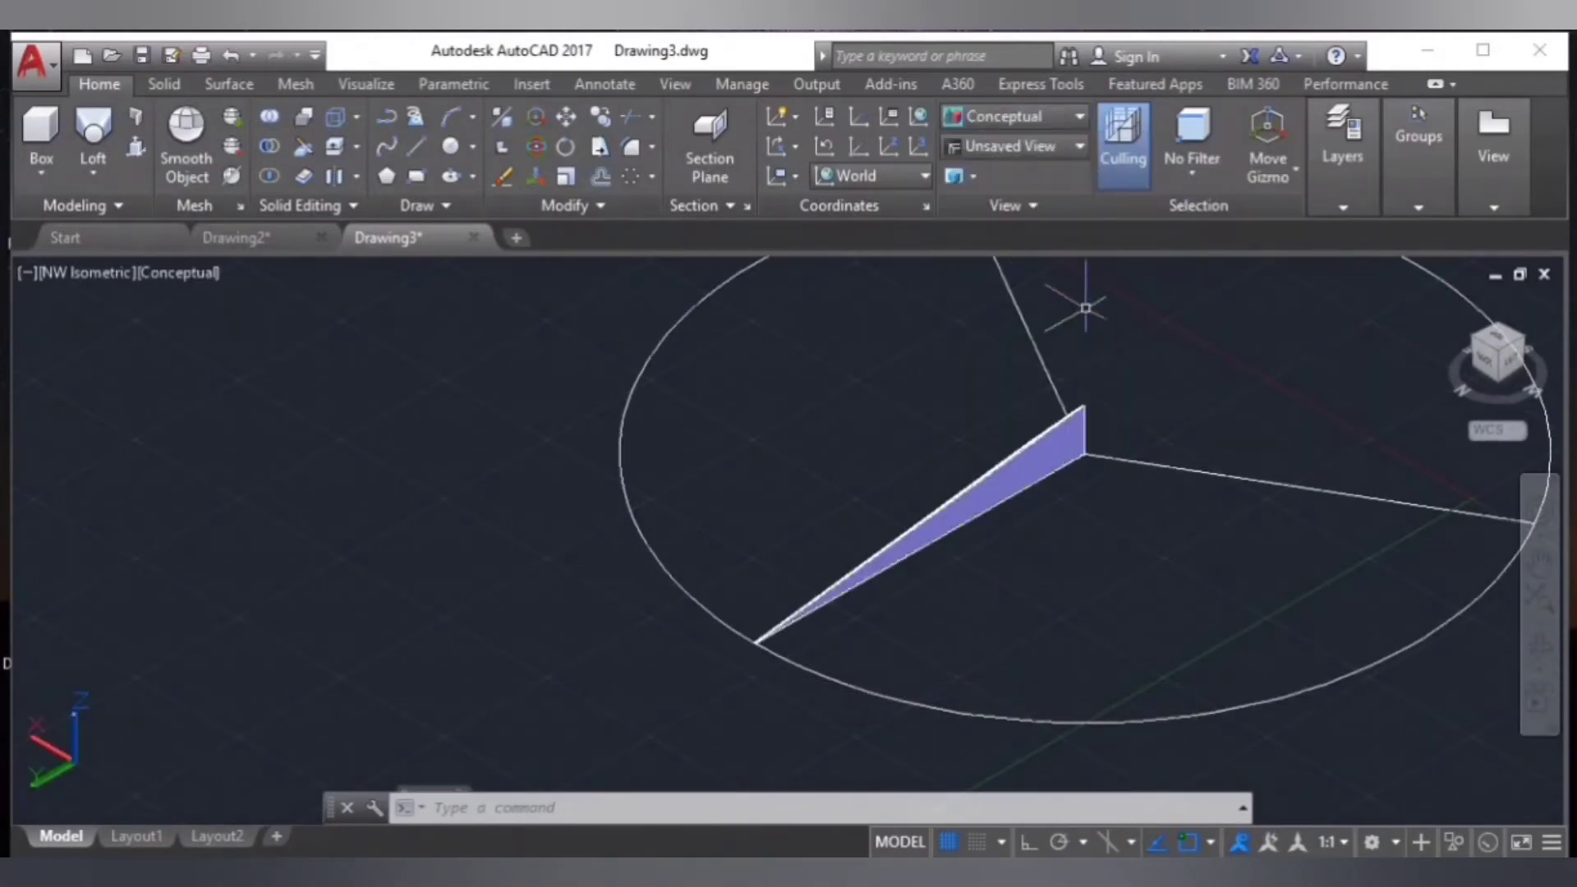
click(1535, 653)
mouse_move(1003, 584)
mouse_down()
mouse_move(1080, 616)
mouse_move(1086, 603)
mouse_up()
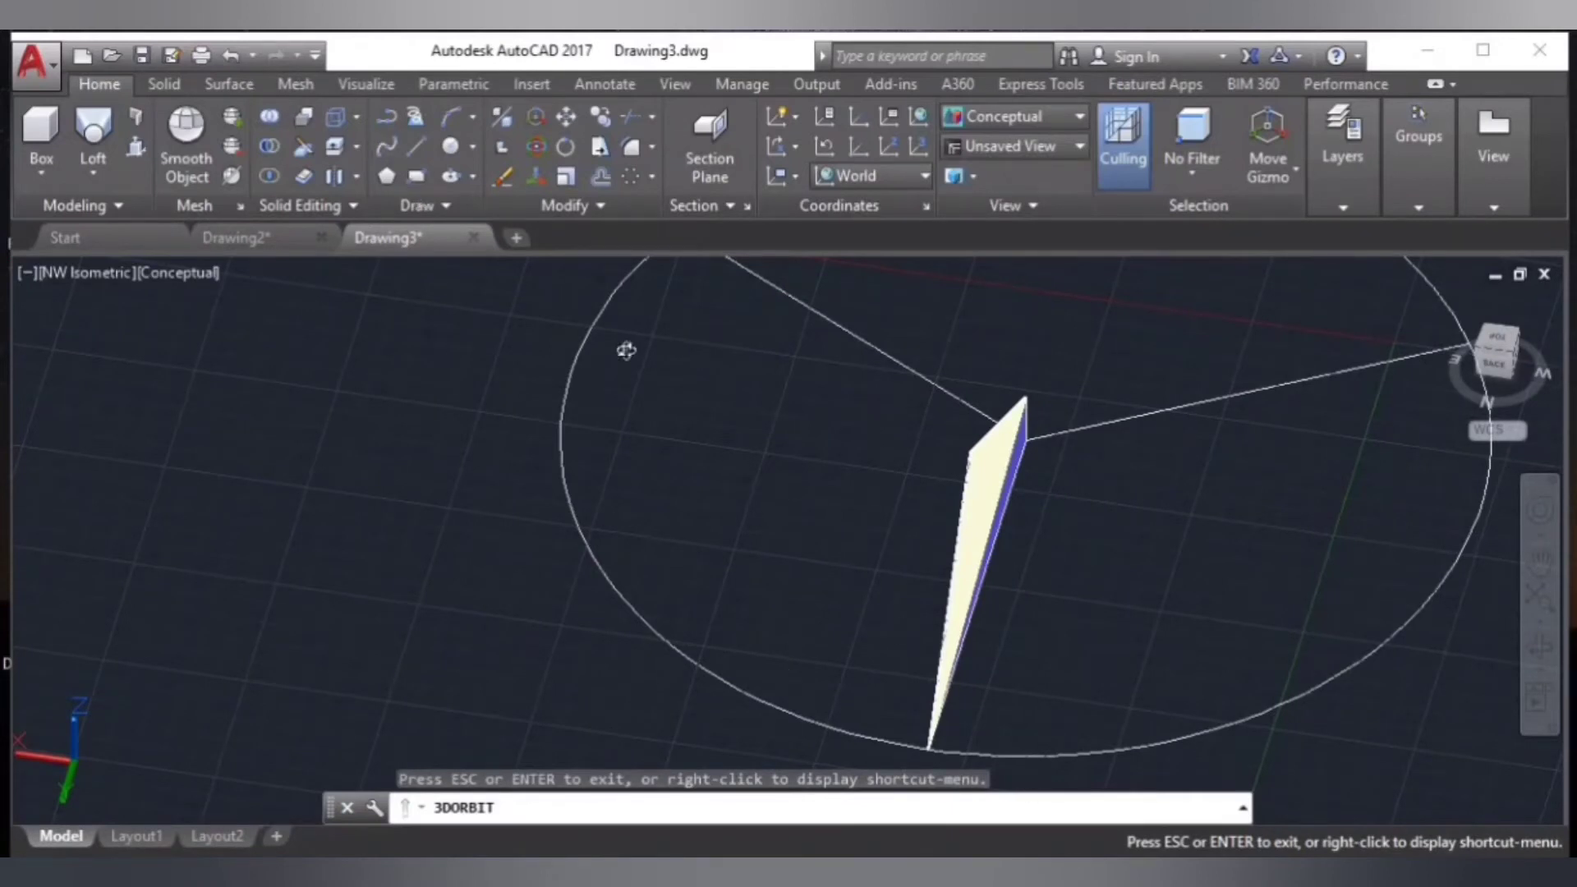
- In World UCS, mirror the lofted spike about its tip, keeping the original
click(917, 117)
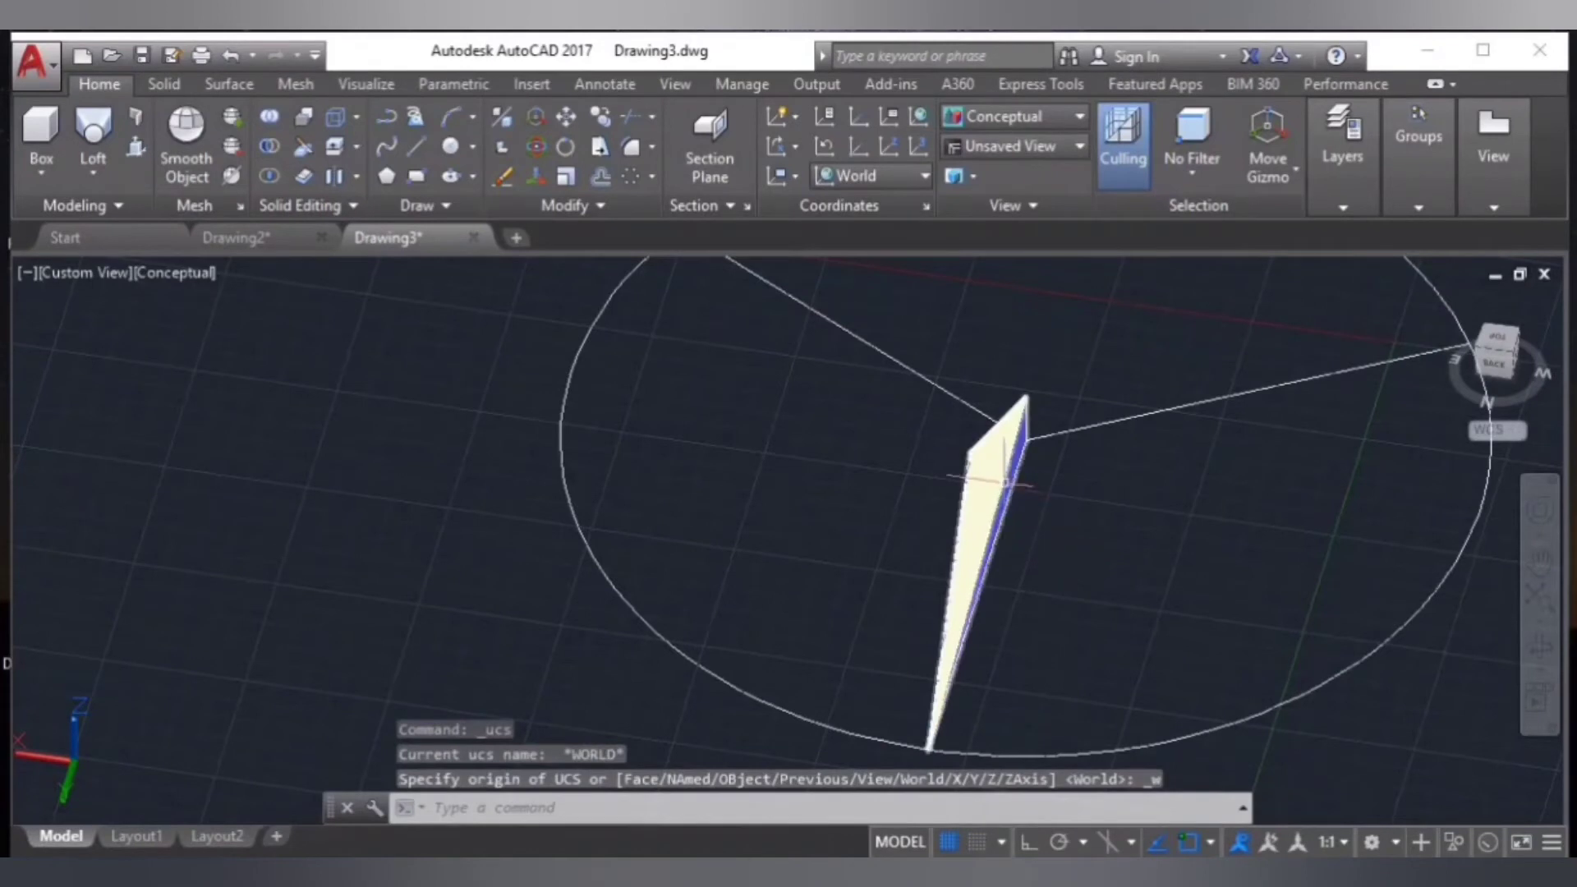
click(998, 474)
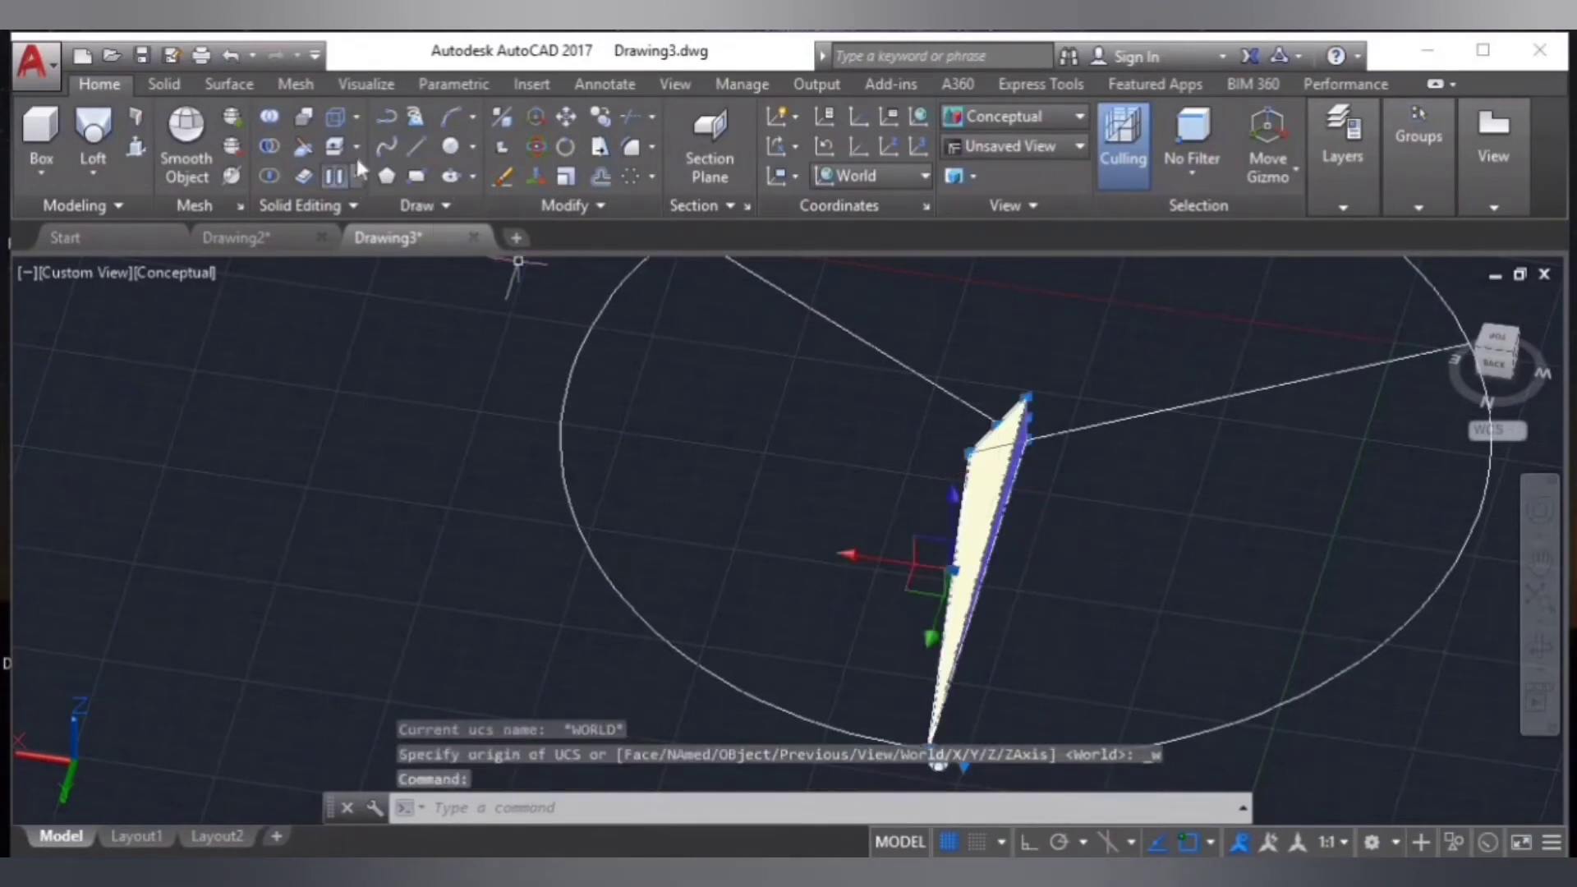
click(441, 203)
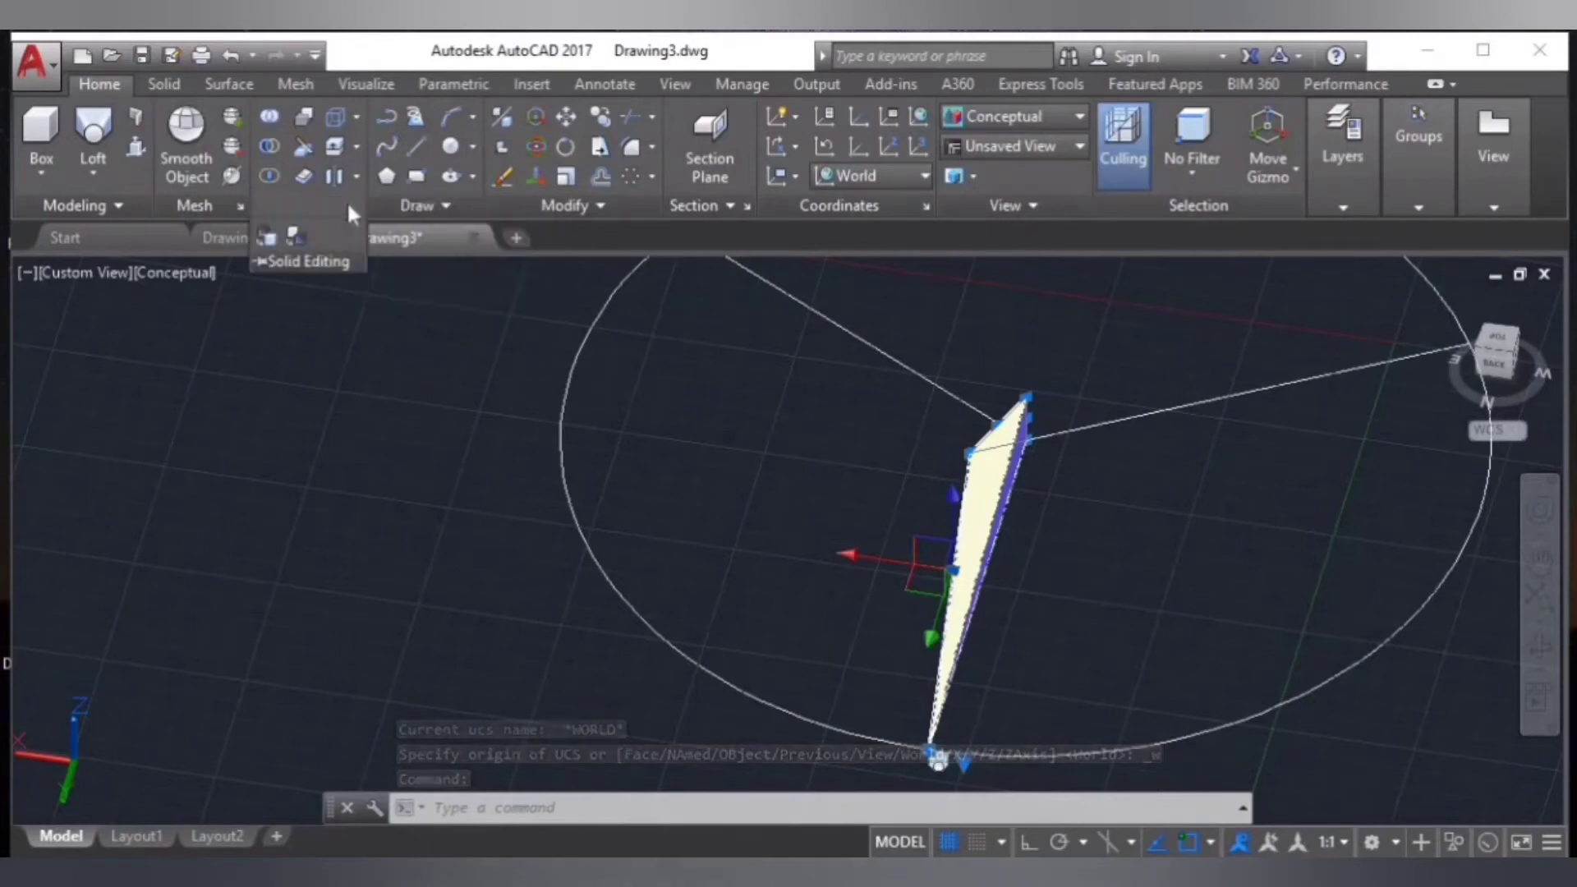
click(599, 205)
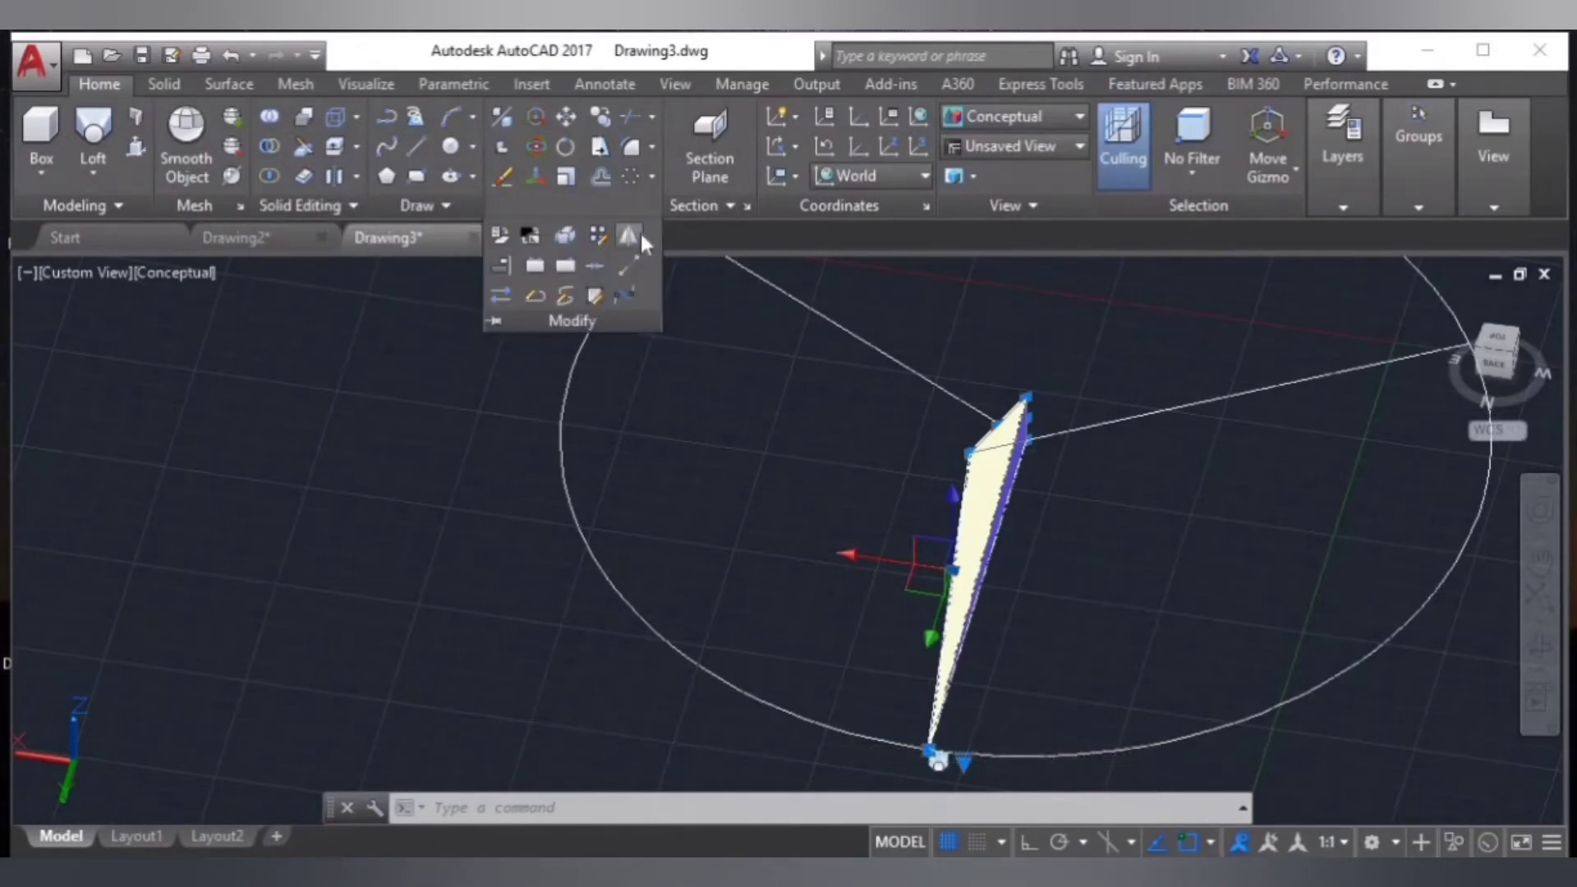
click(628, 236)
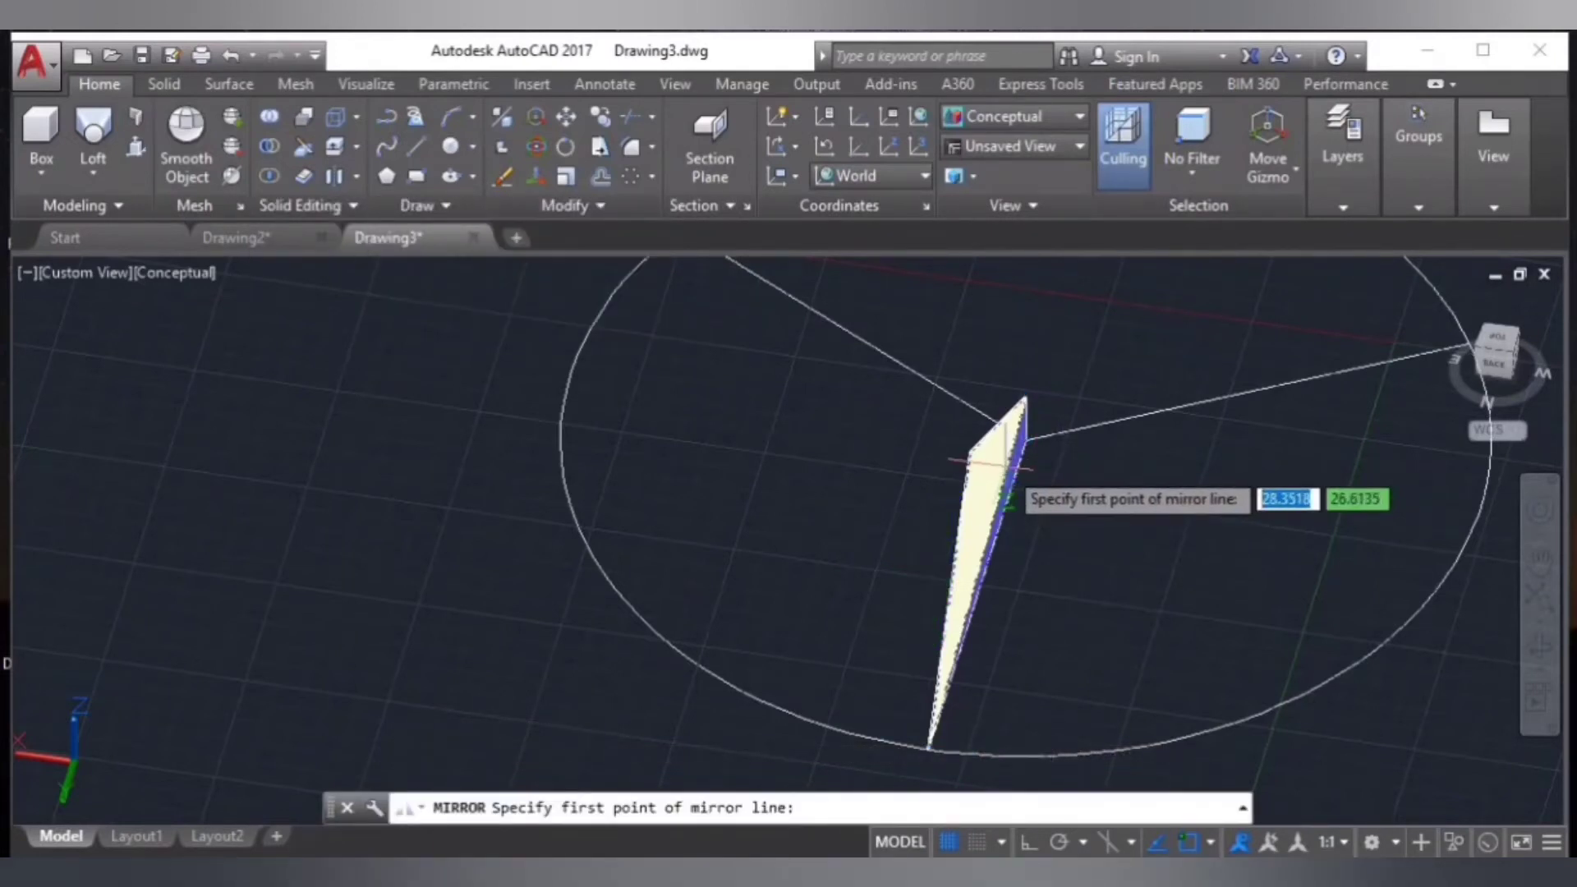
click(1026, 441)
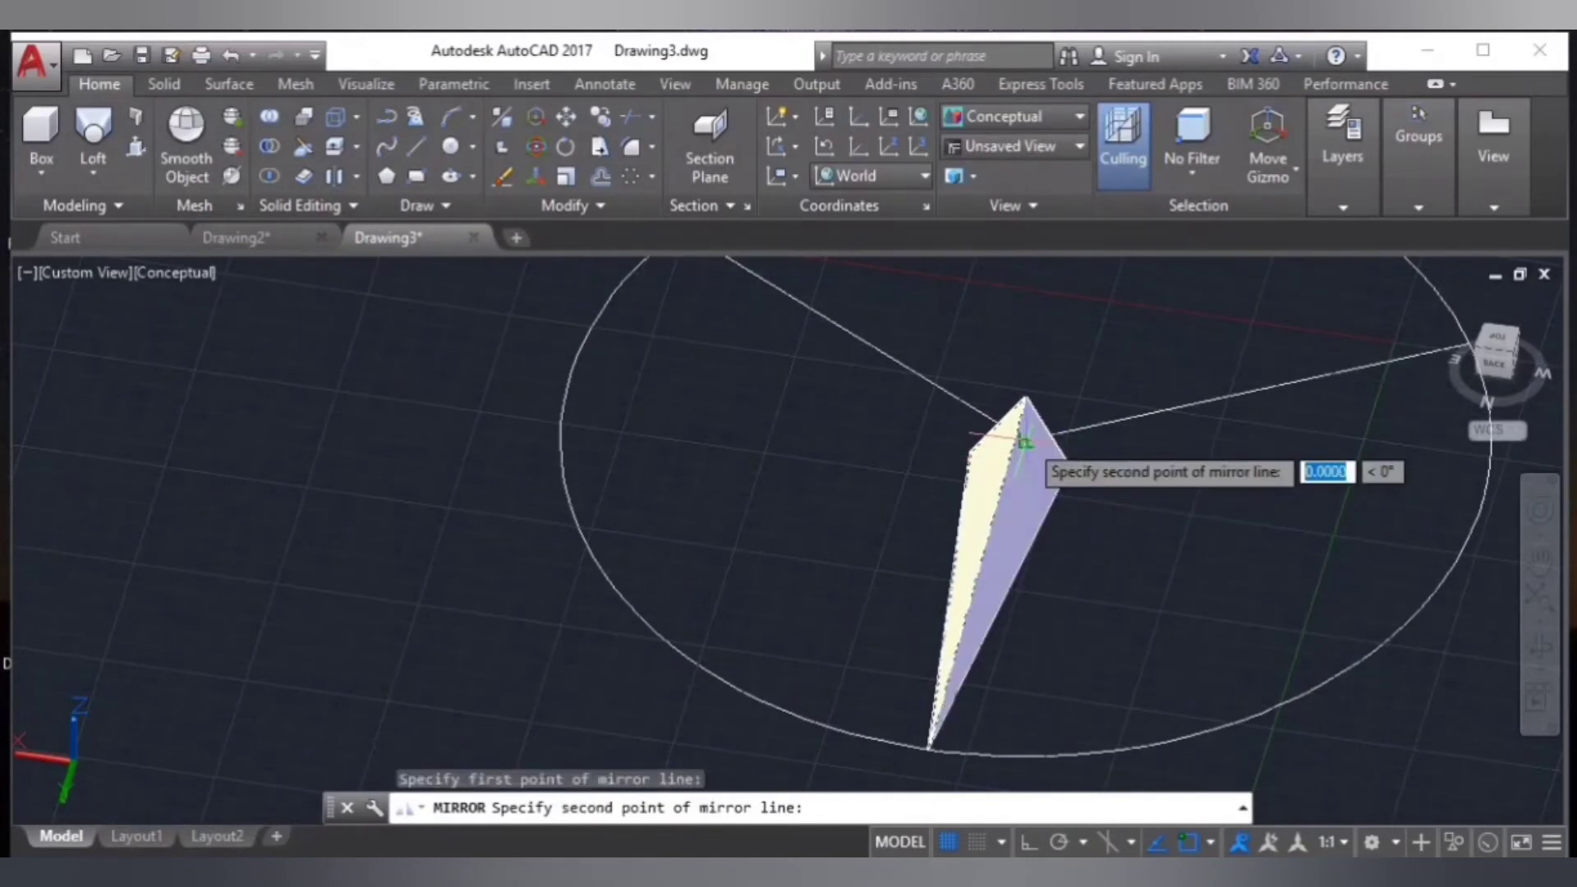
click(1025, 442)
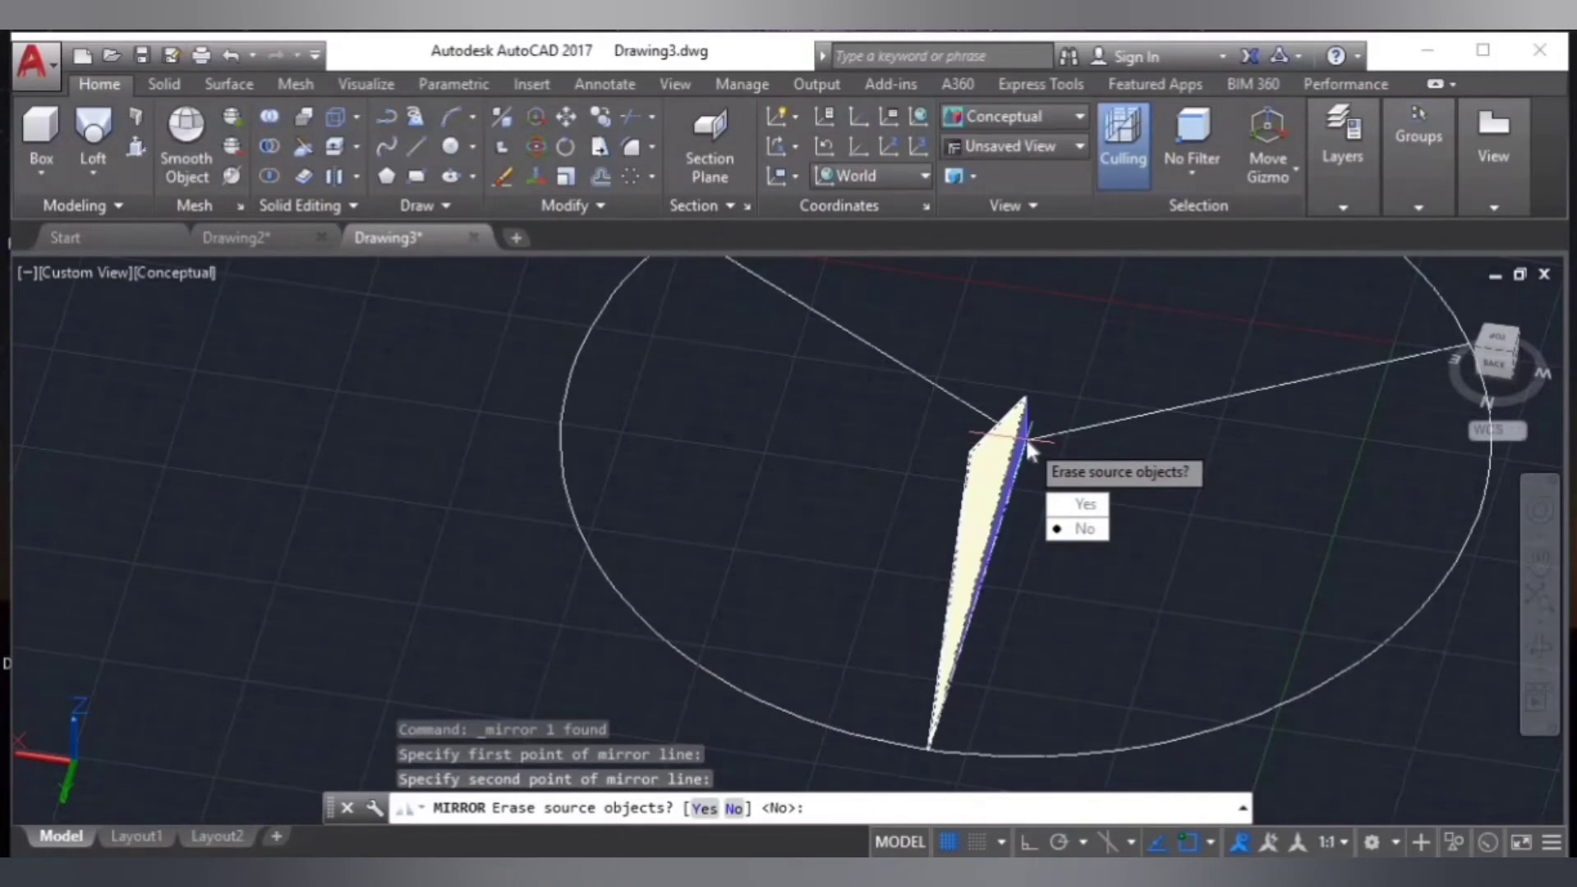
key(Return)
click(1026, 441)
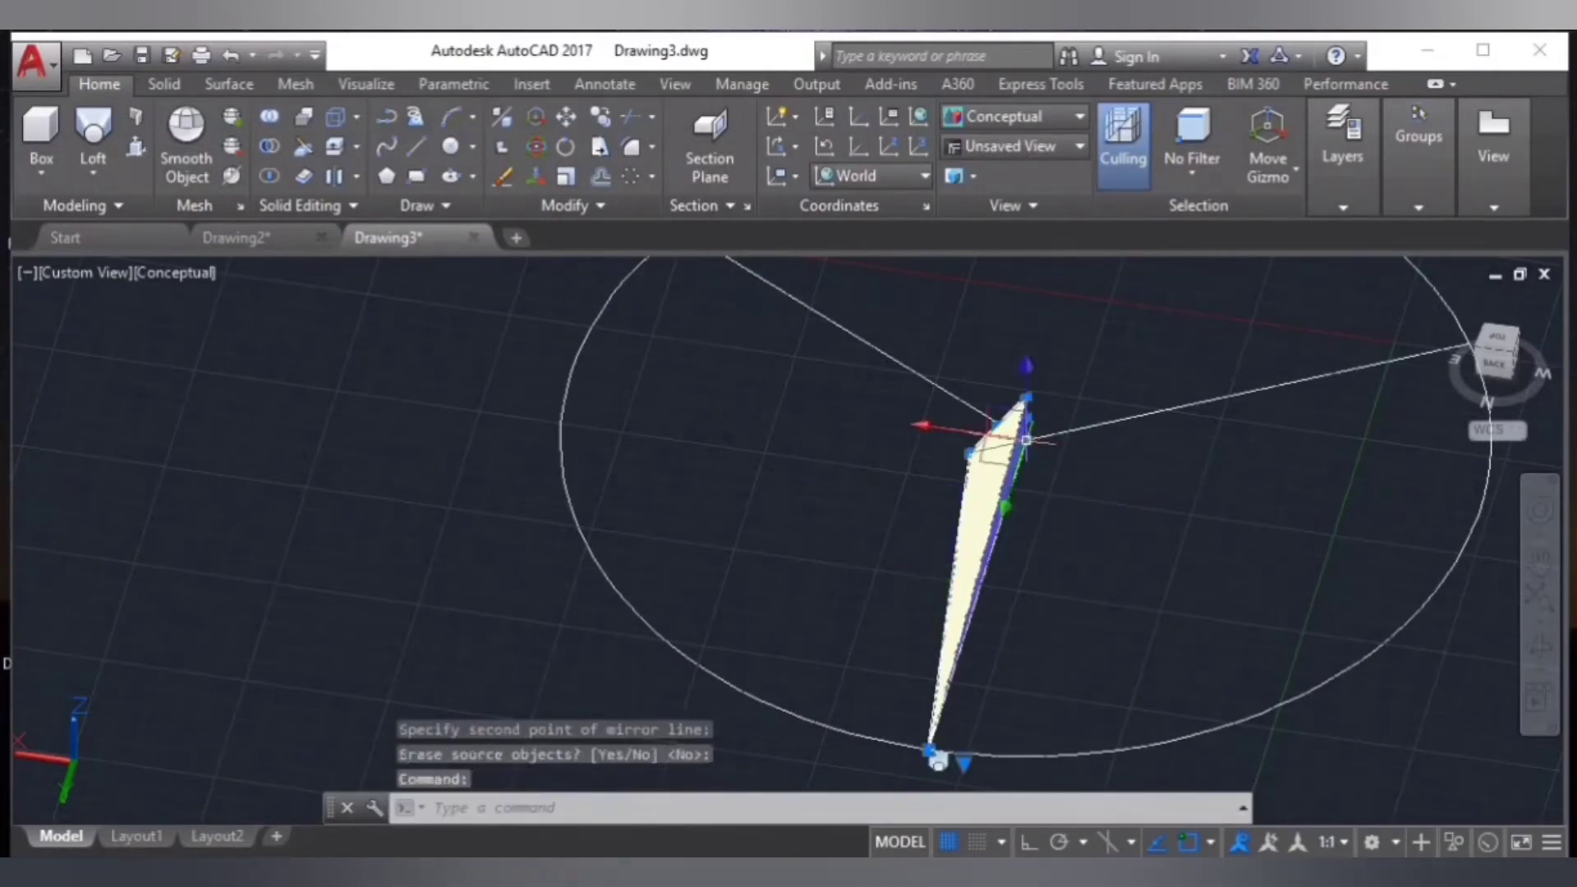
- Abort a second mirror attempt at the spike tip and undo the mirrored copy
click(606, 204)
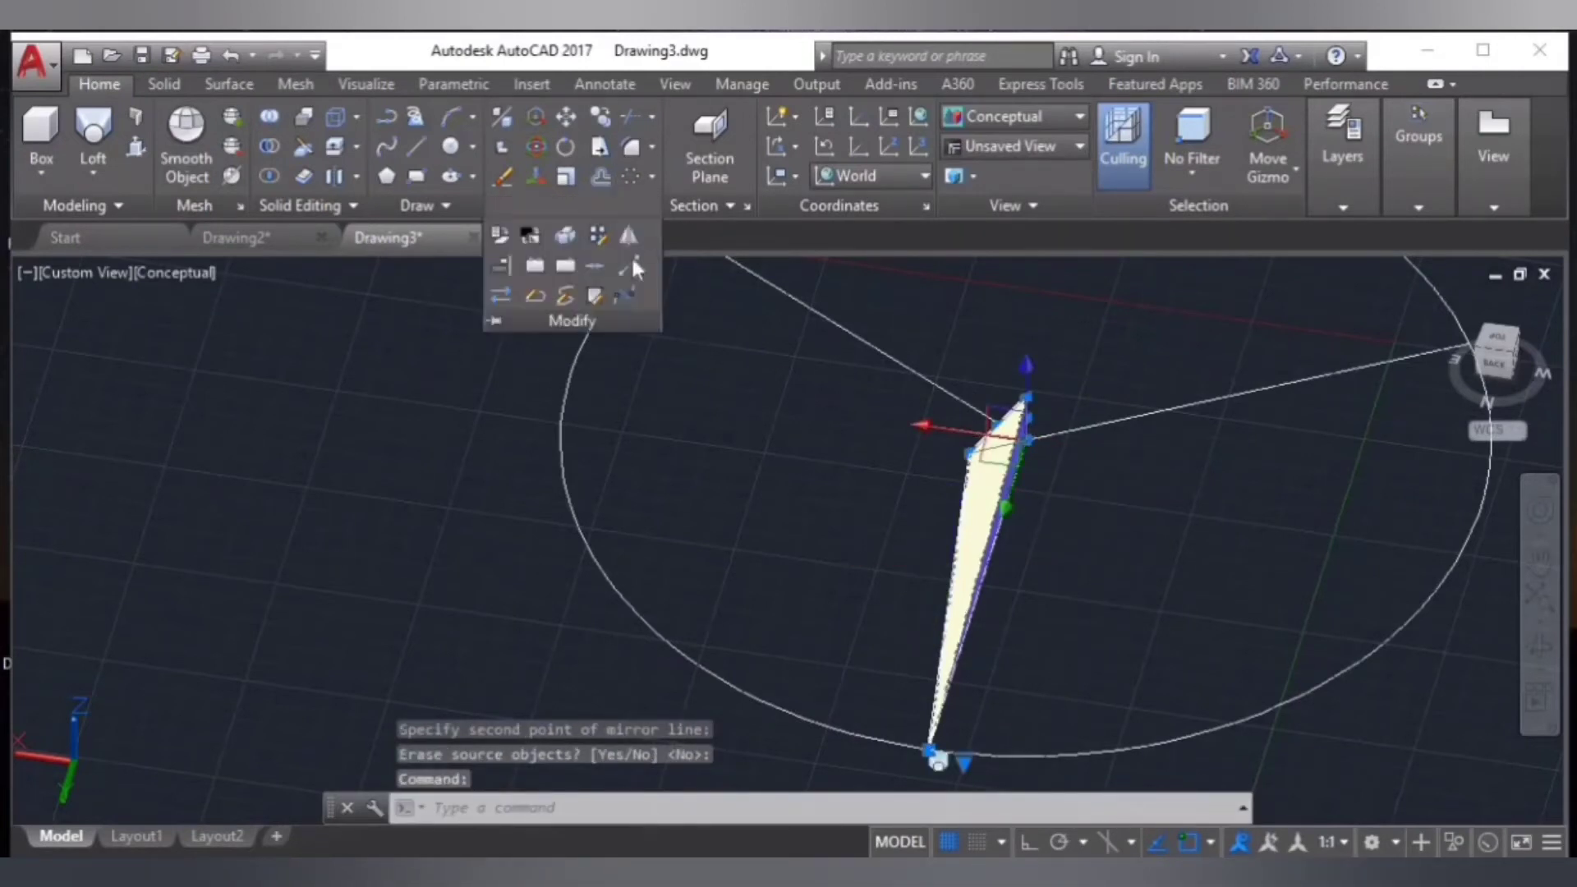
click(629, 237)
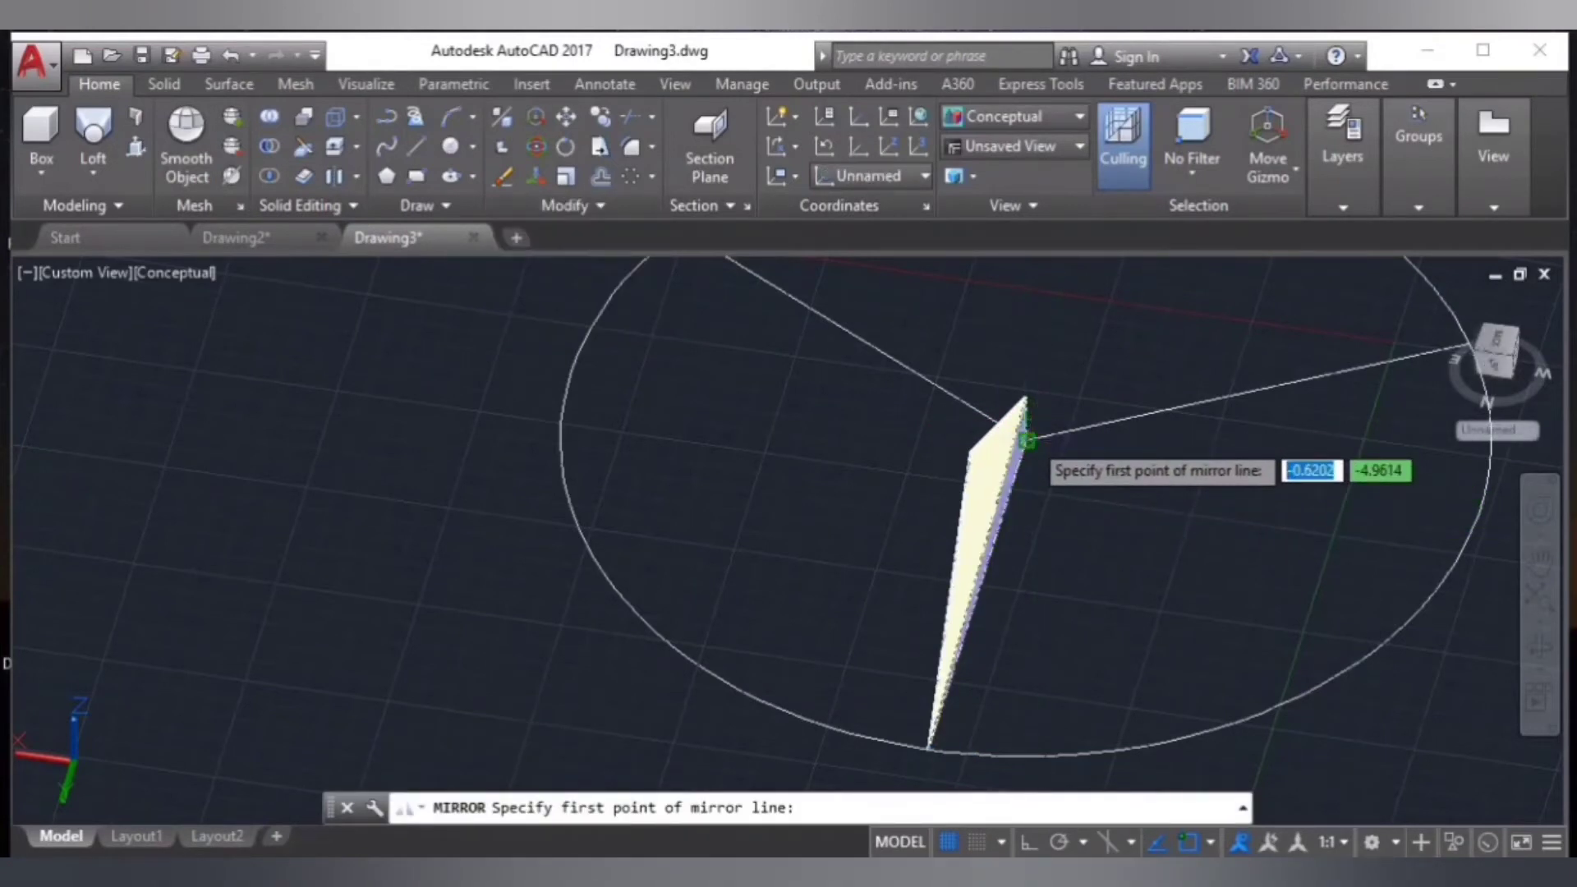
click(1028, 441)
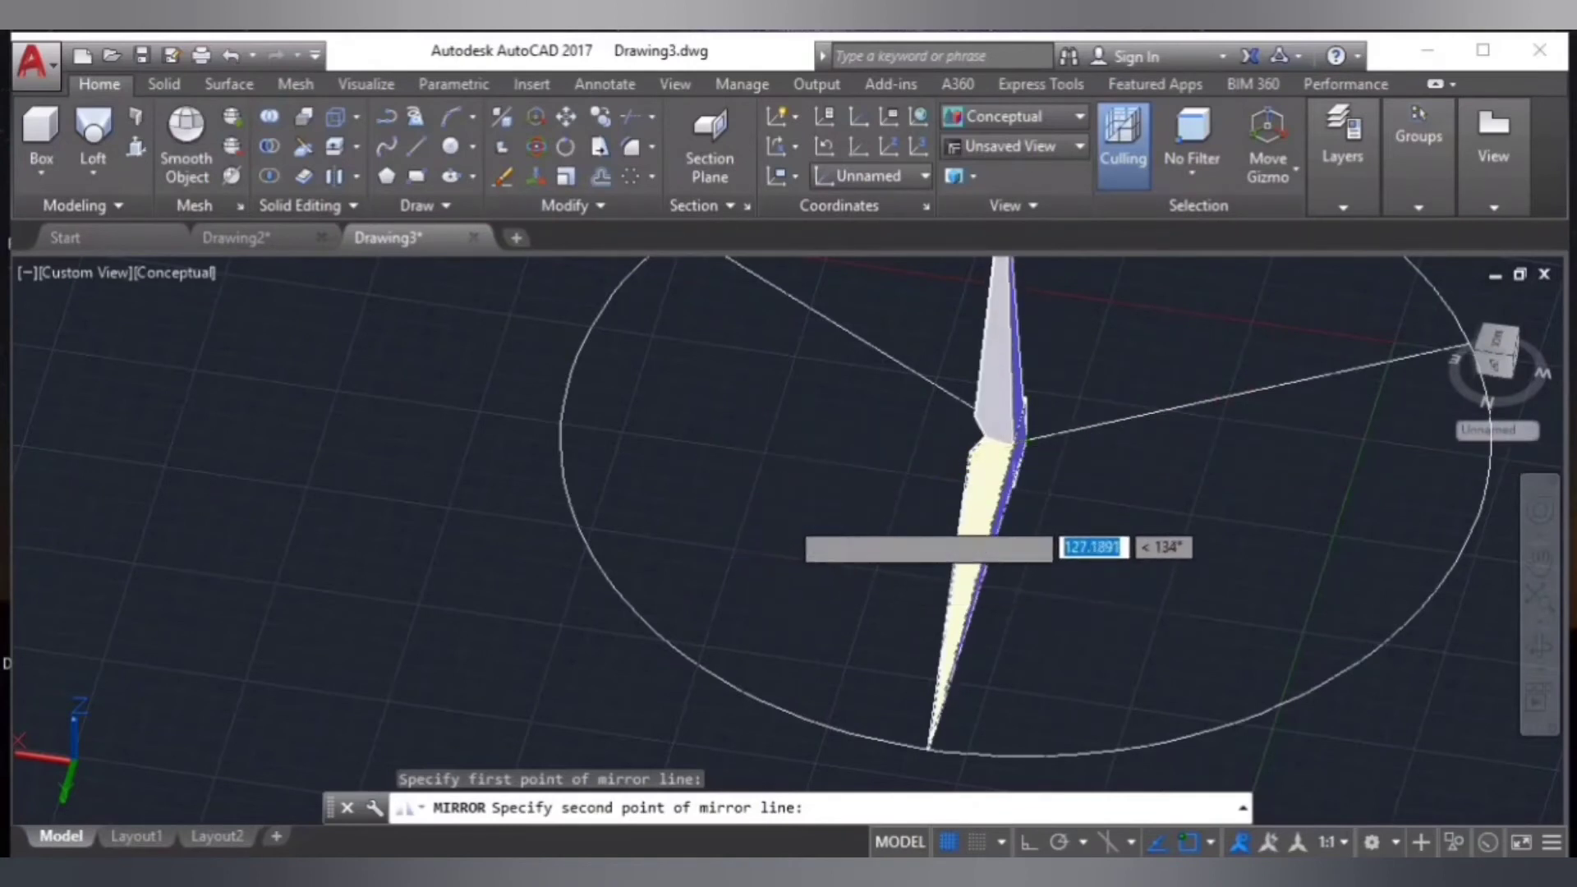
key(Return)
key(Return)
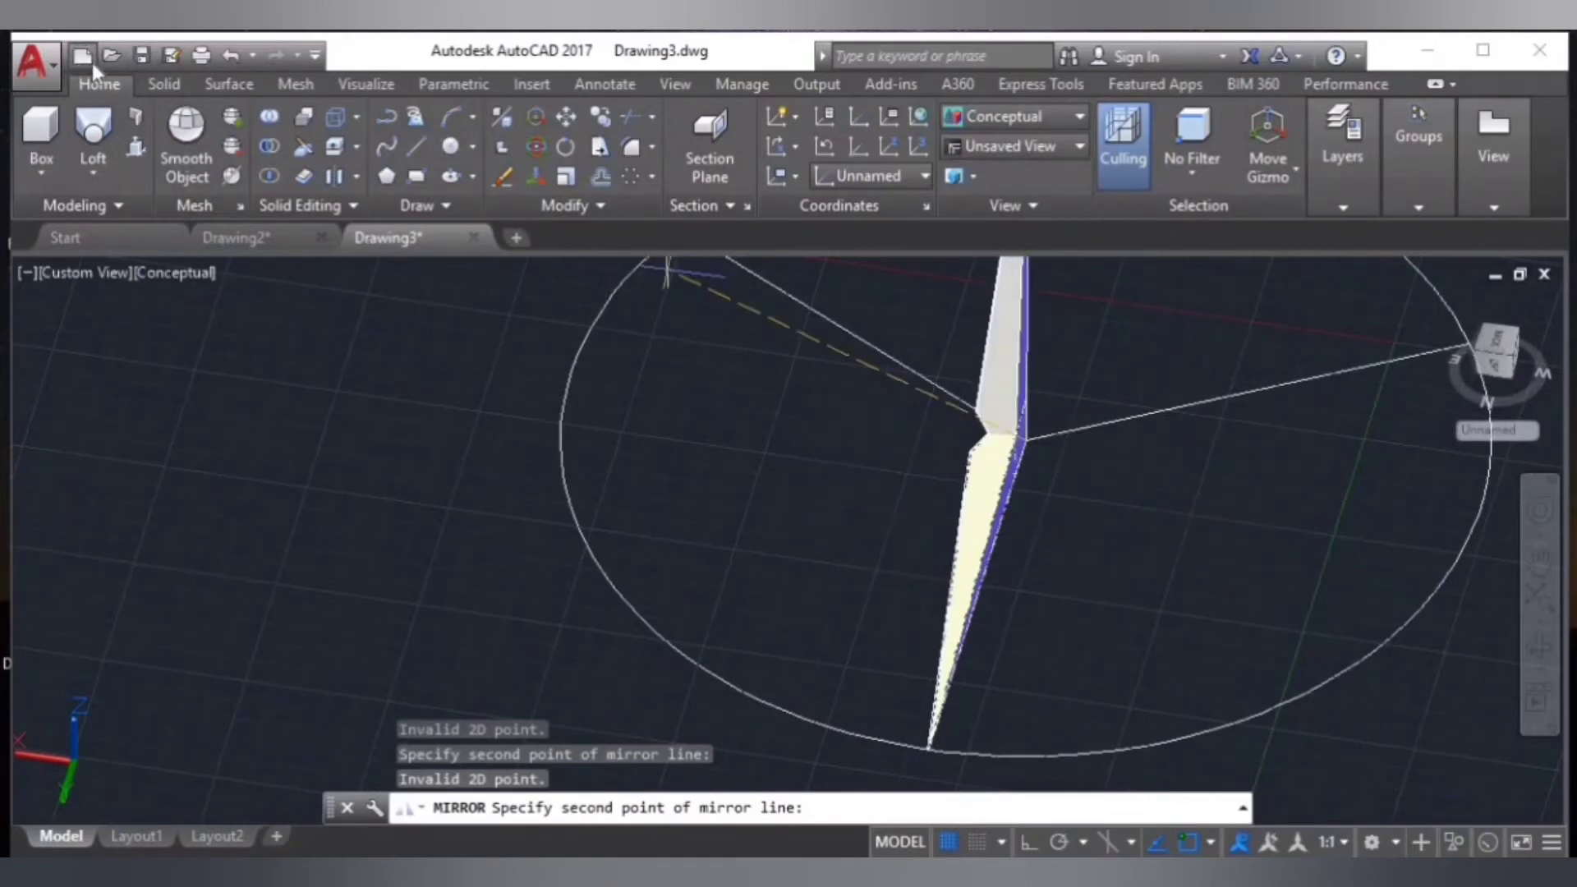
click(227, 57)
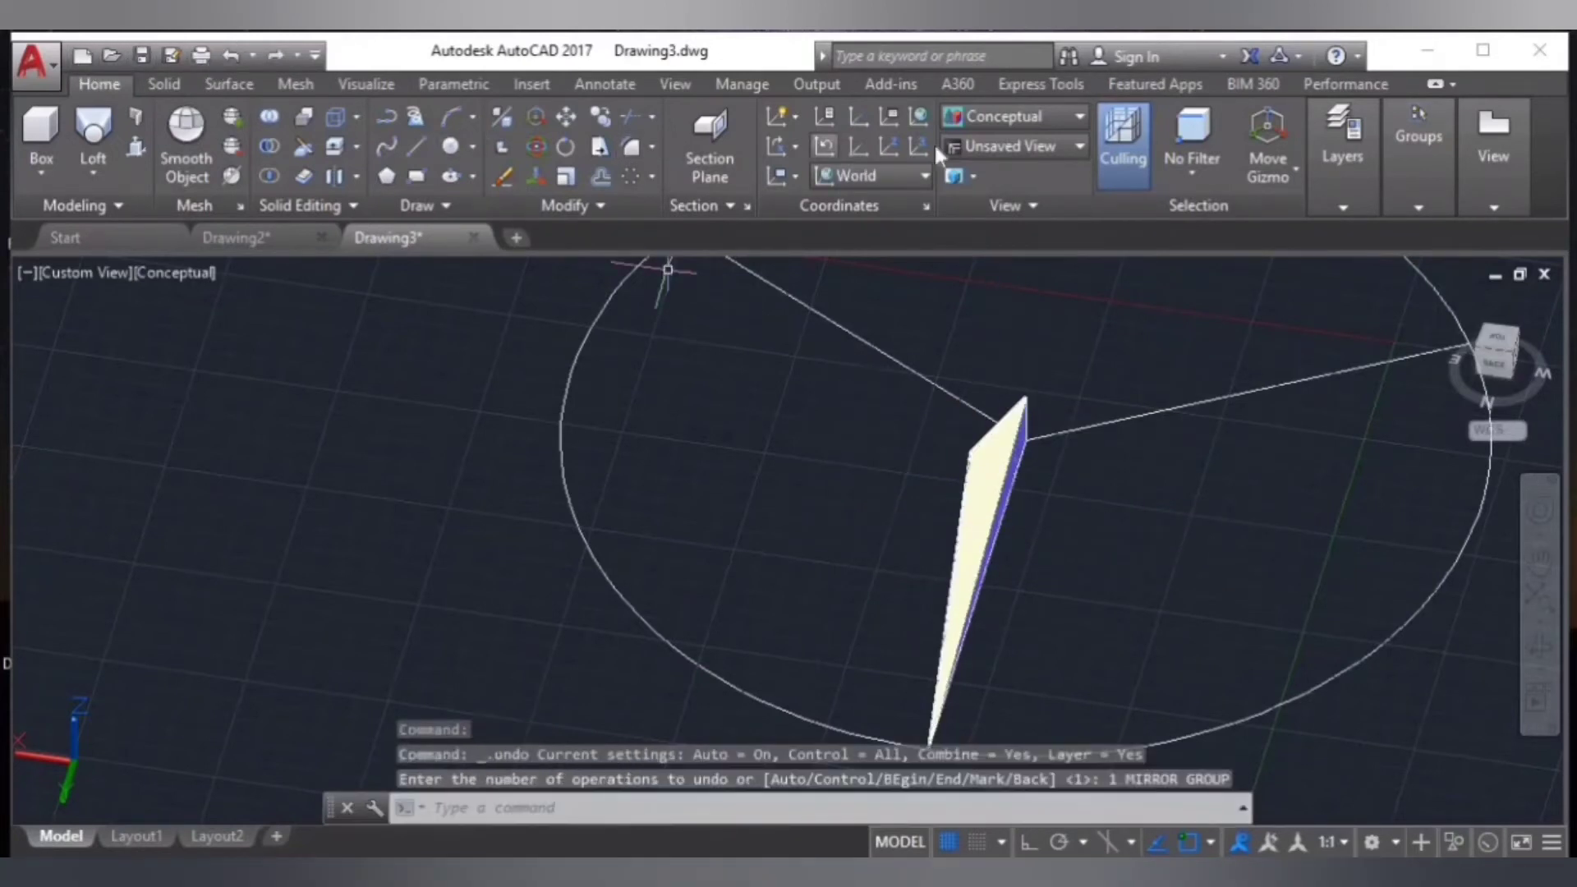
- Mirror the spike again using two points at its tip, keeping the original
click(608, 205)
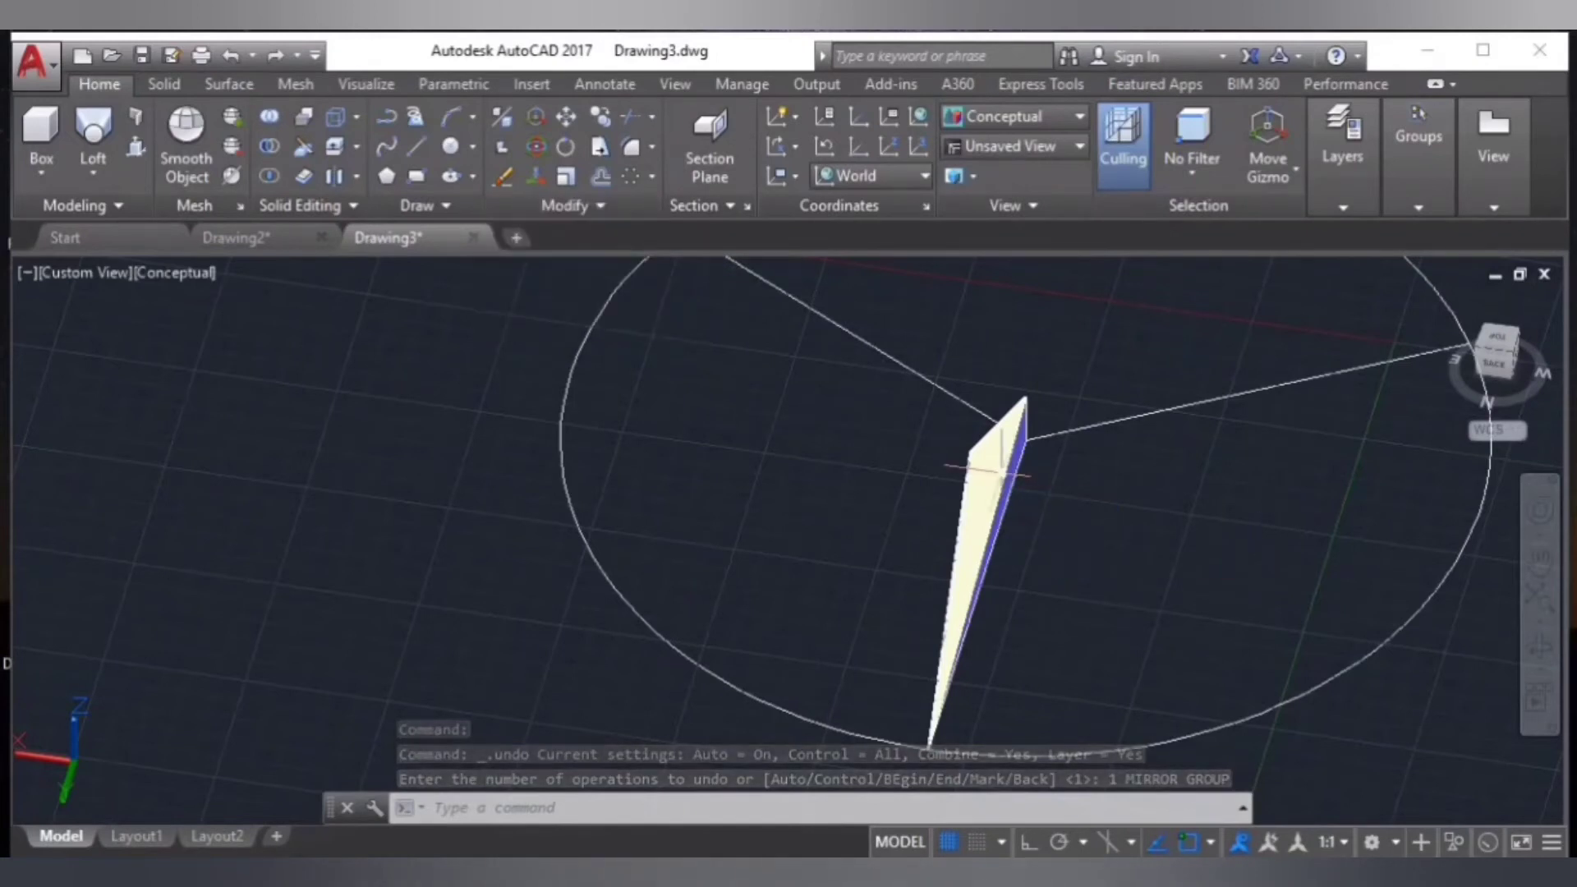
click(1006, 475)
click(604, 205)
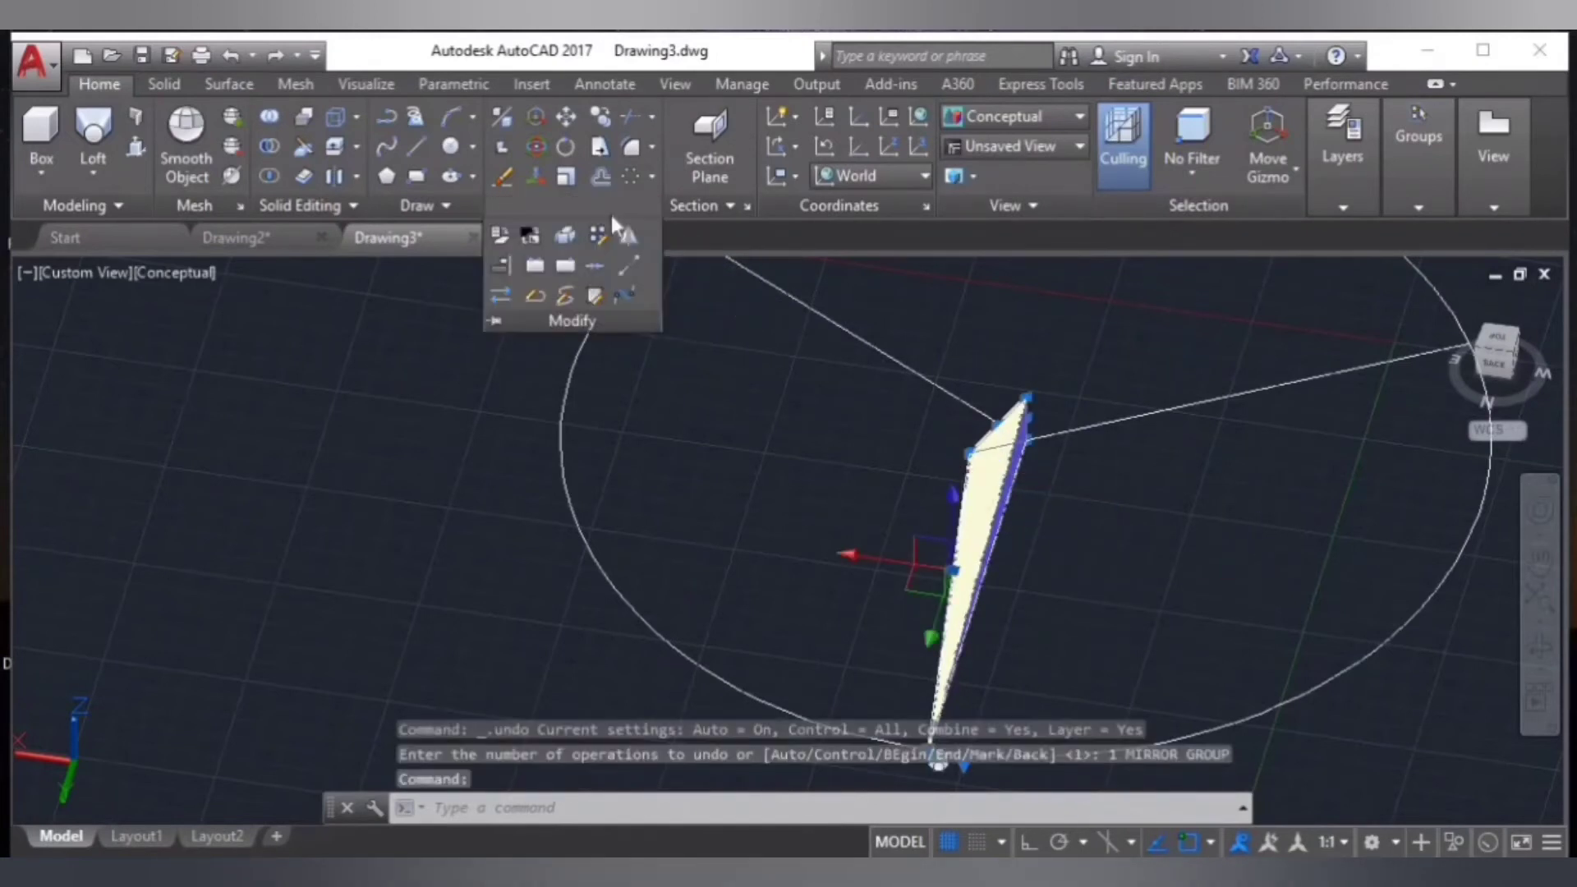
click(635, 233)
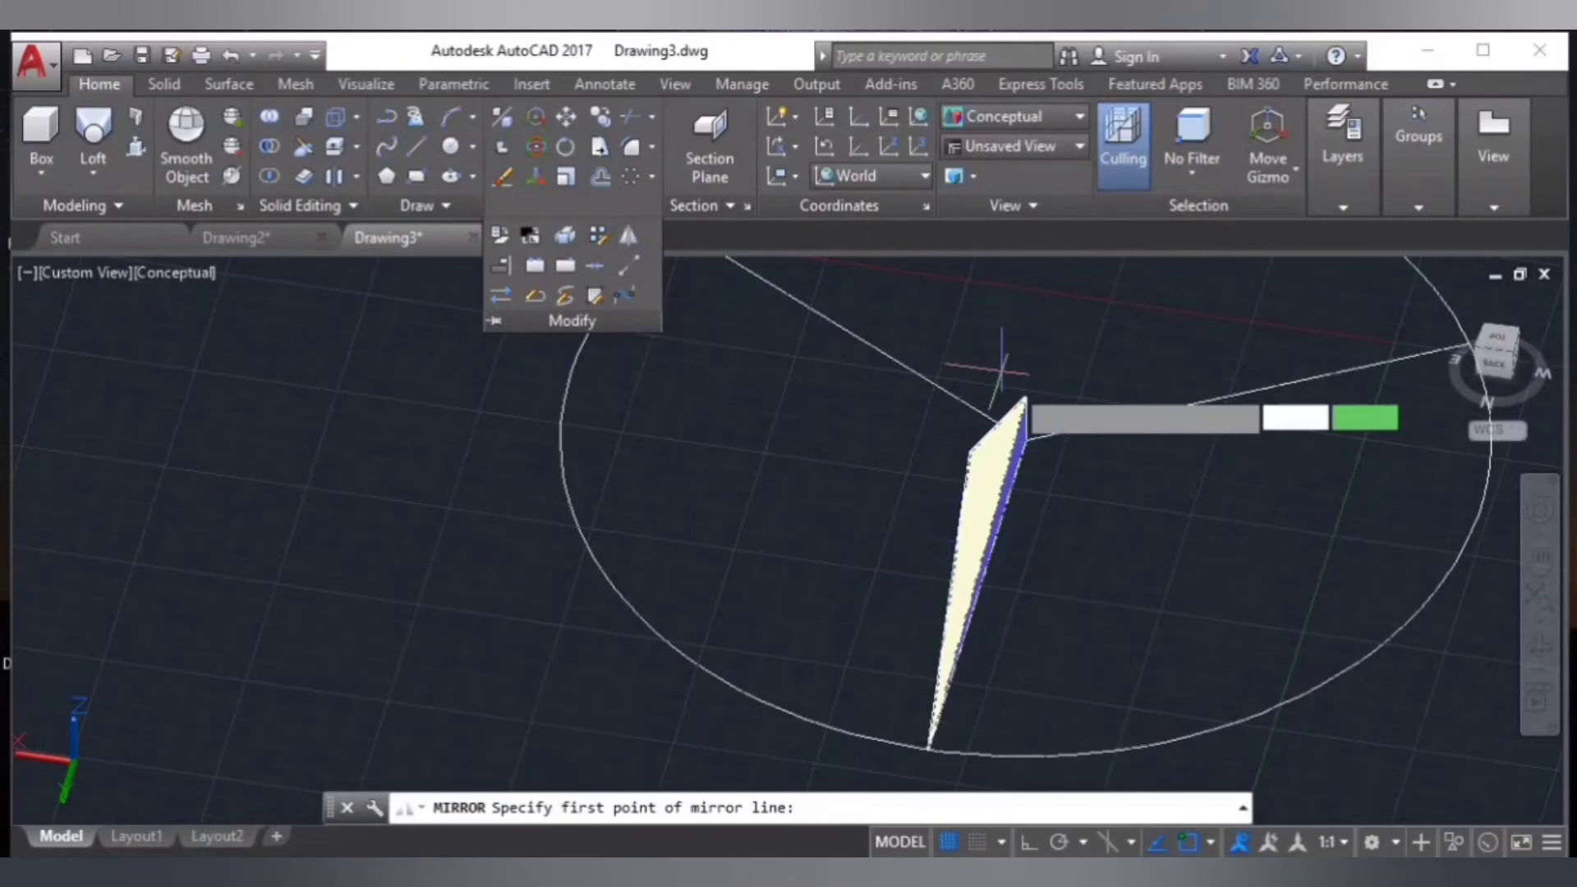
click(1026, 441)
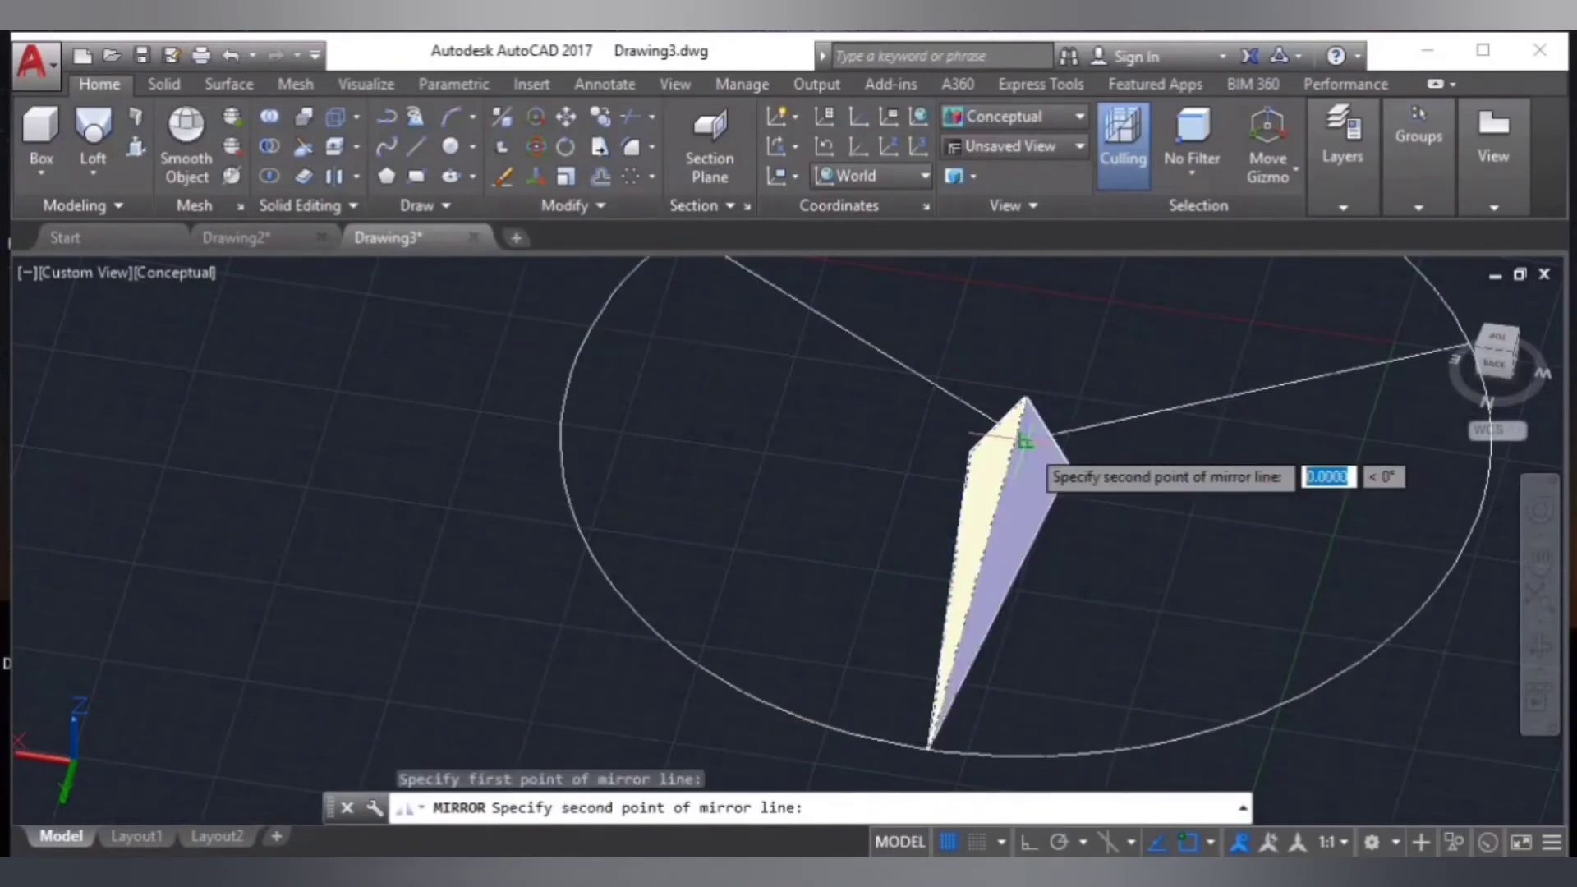
click(1024, 442)
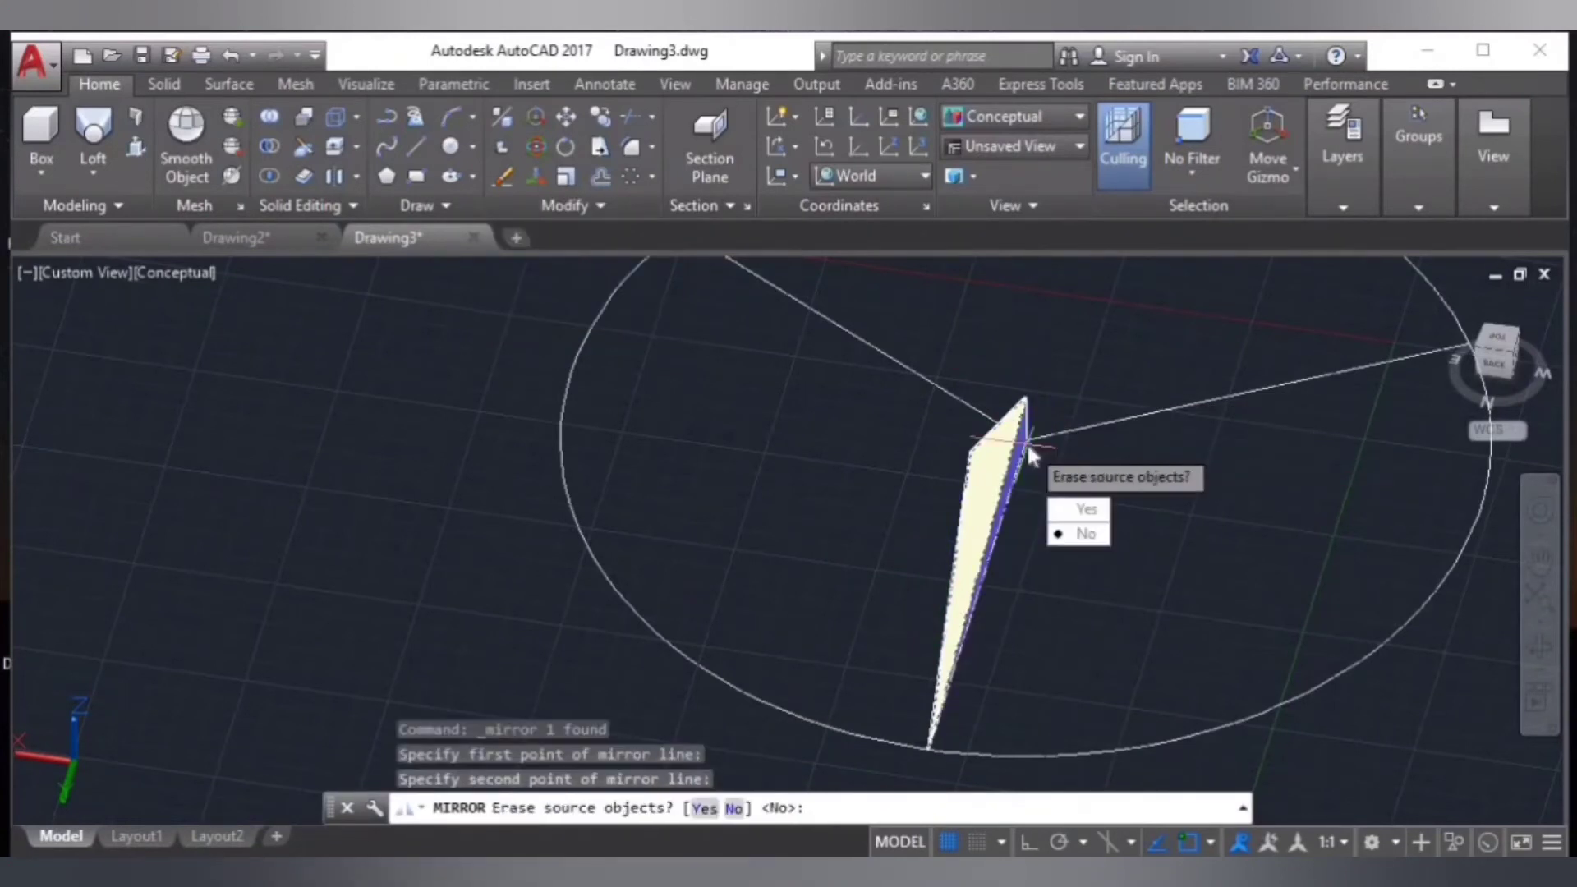
key(Return)
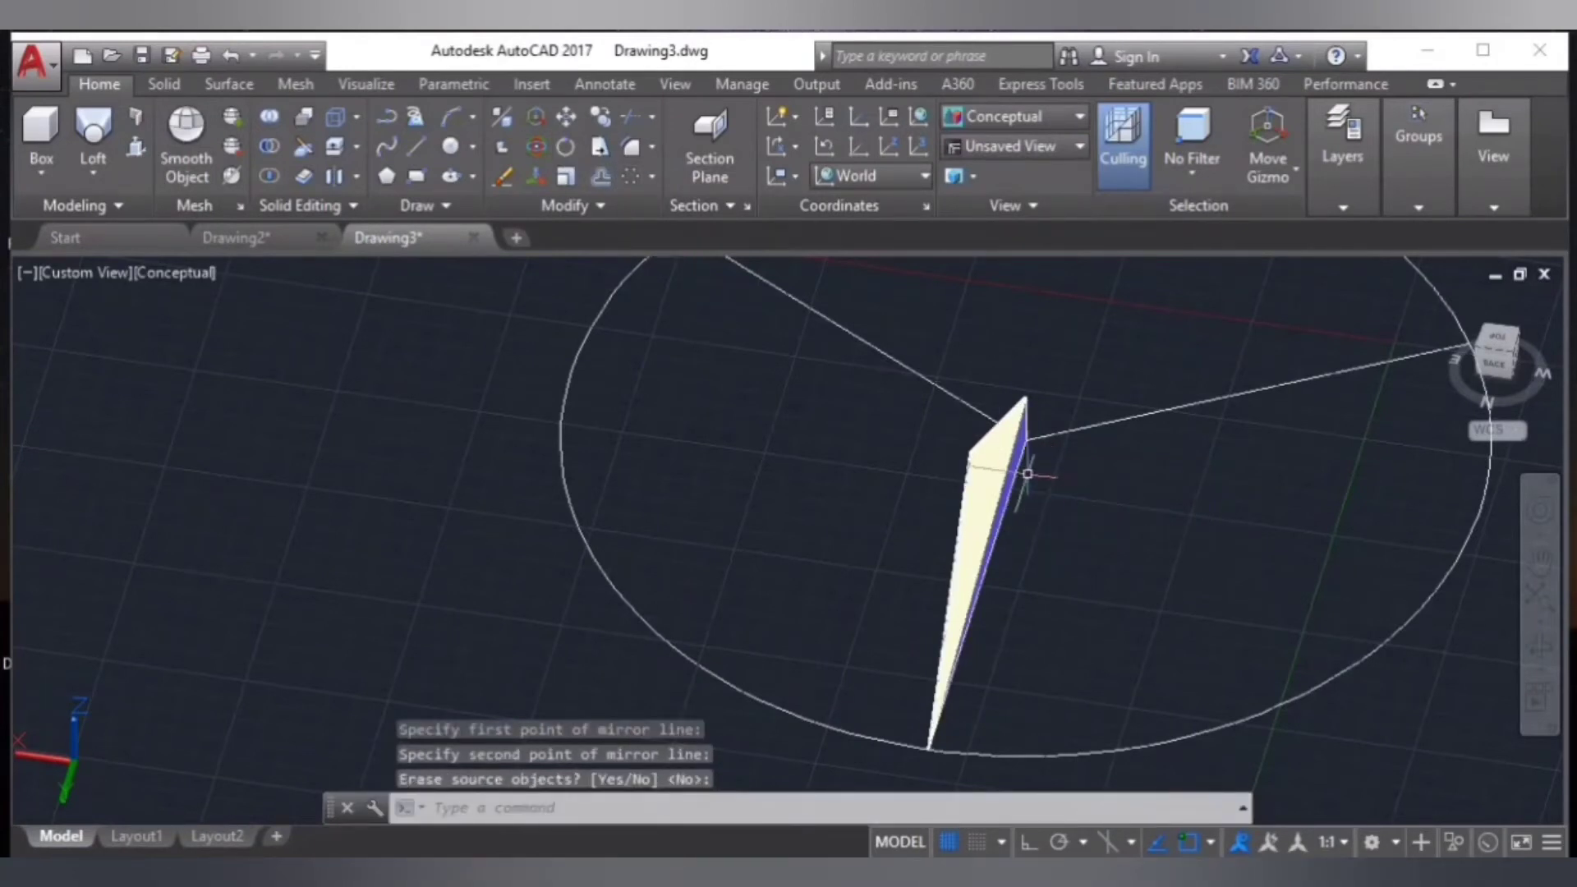
- Mirror the spike along its edge from the top corner, keeping the original half
click(1002, 462)
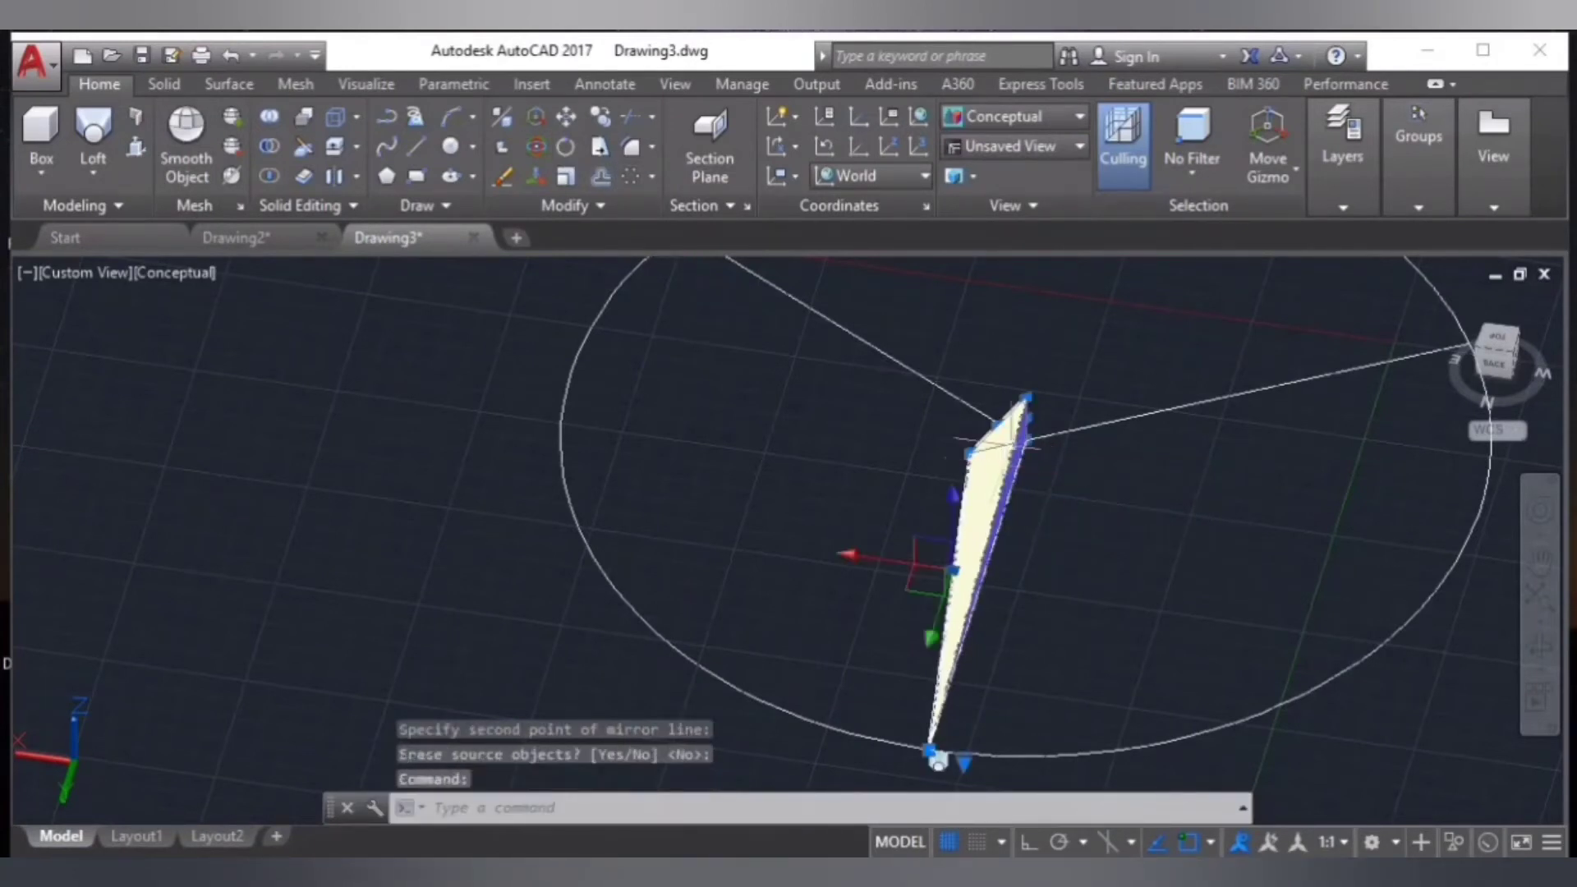
click(613, 205)
click(626, 238)
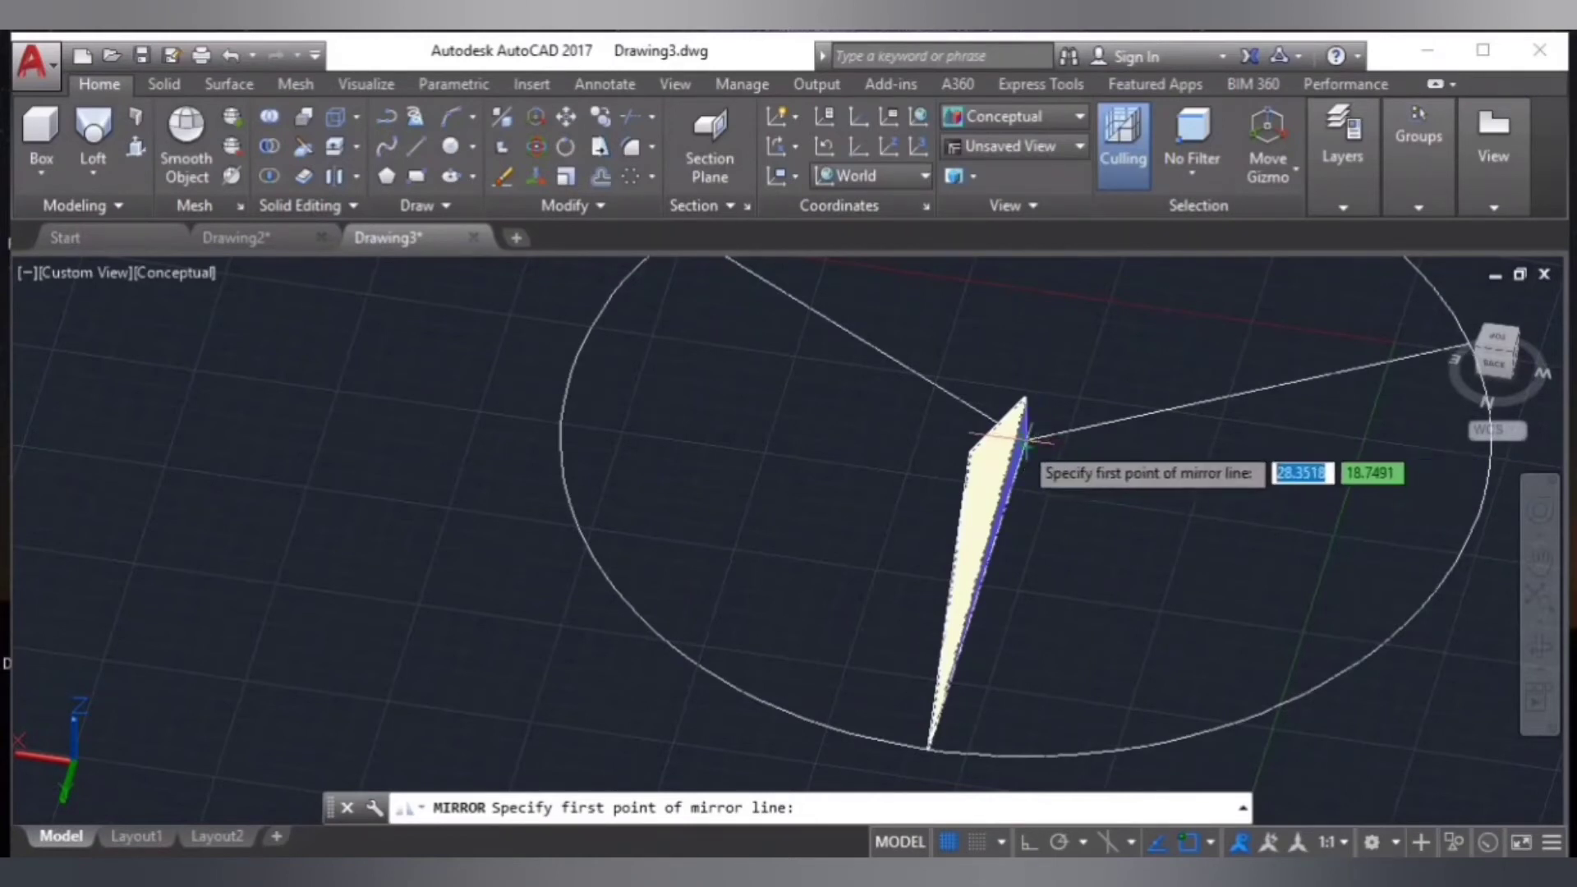
click(1027, 441)
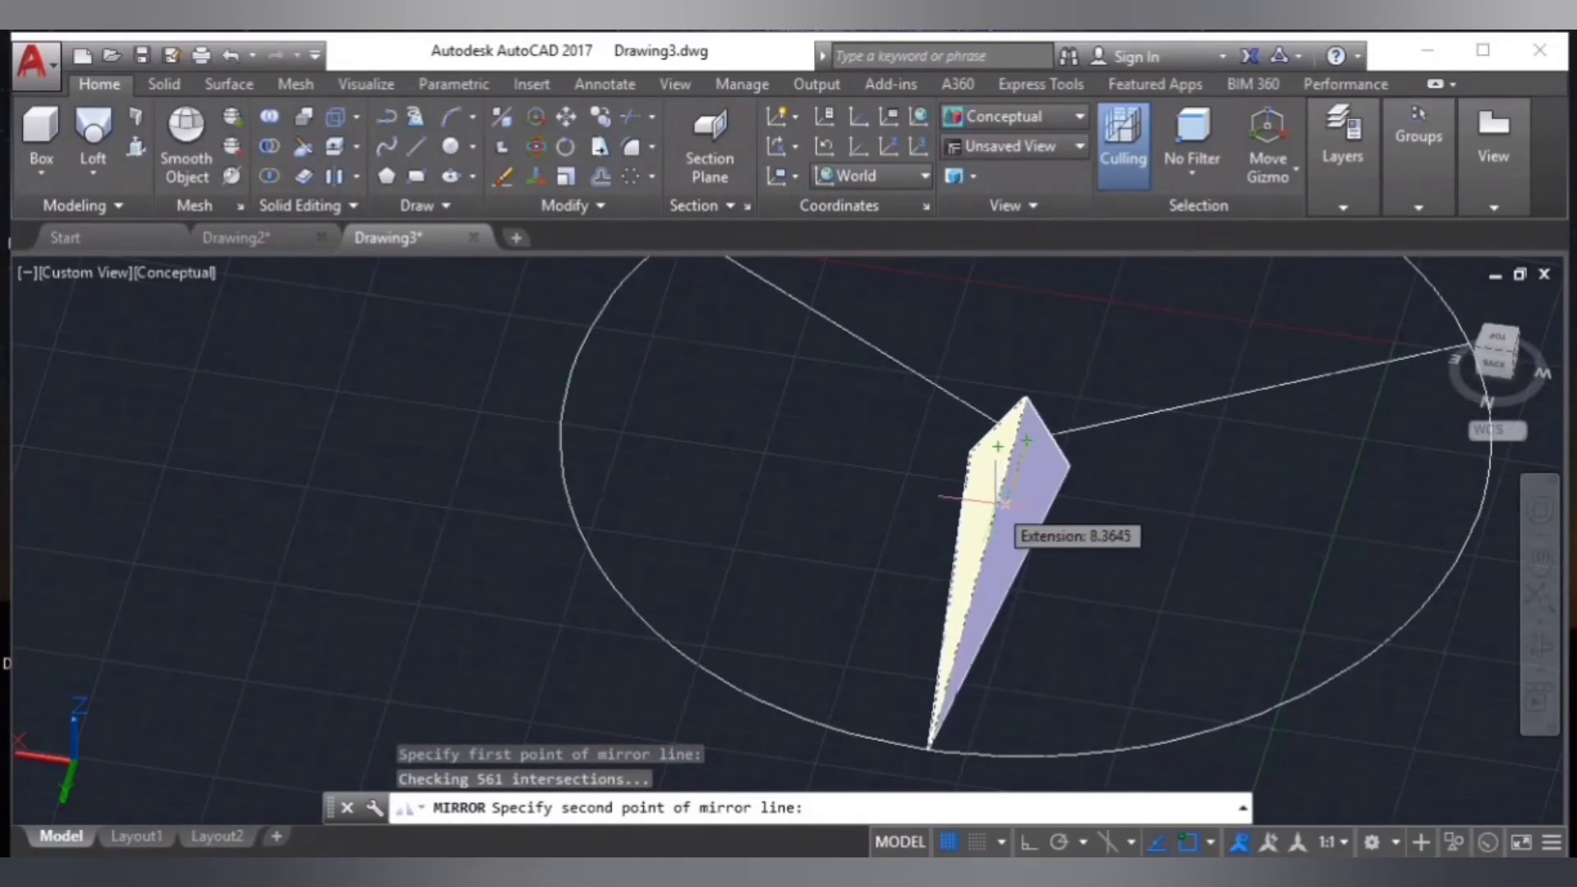
click(1000, 501)
key(Return)
scroll(1001, 513, down, 3)
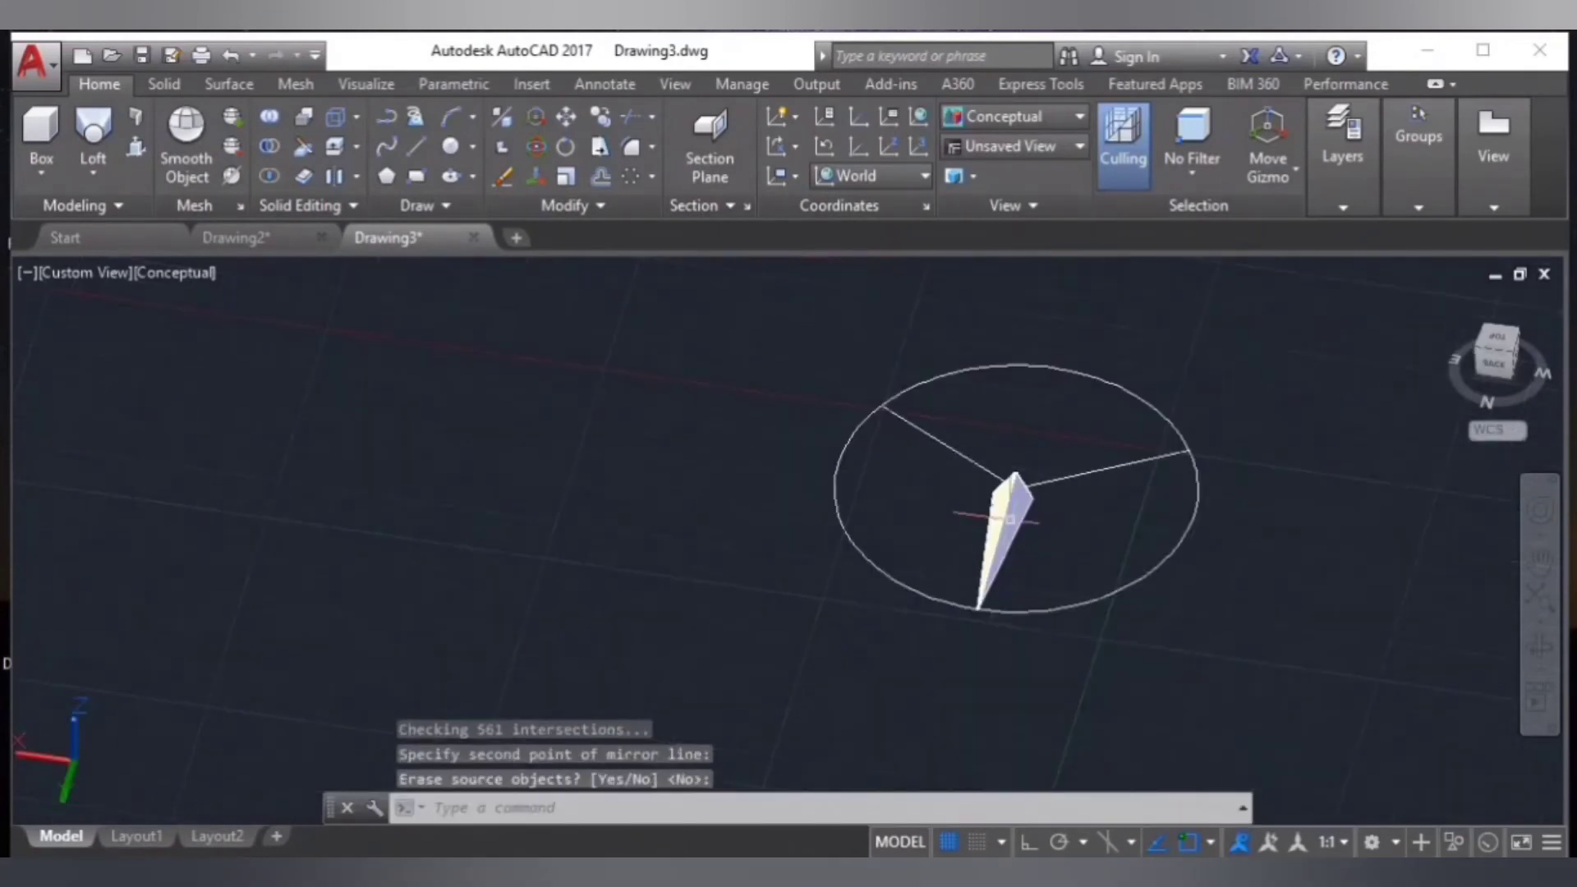
scroll(1000, 517, up, 3)
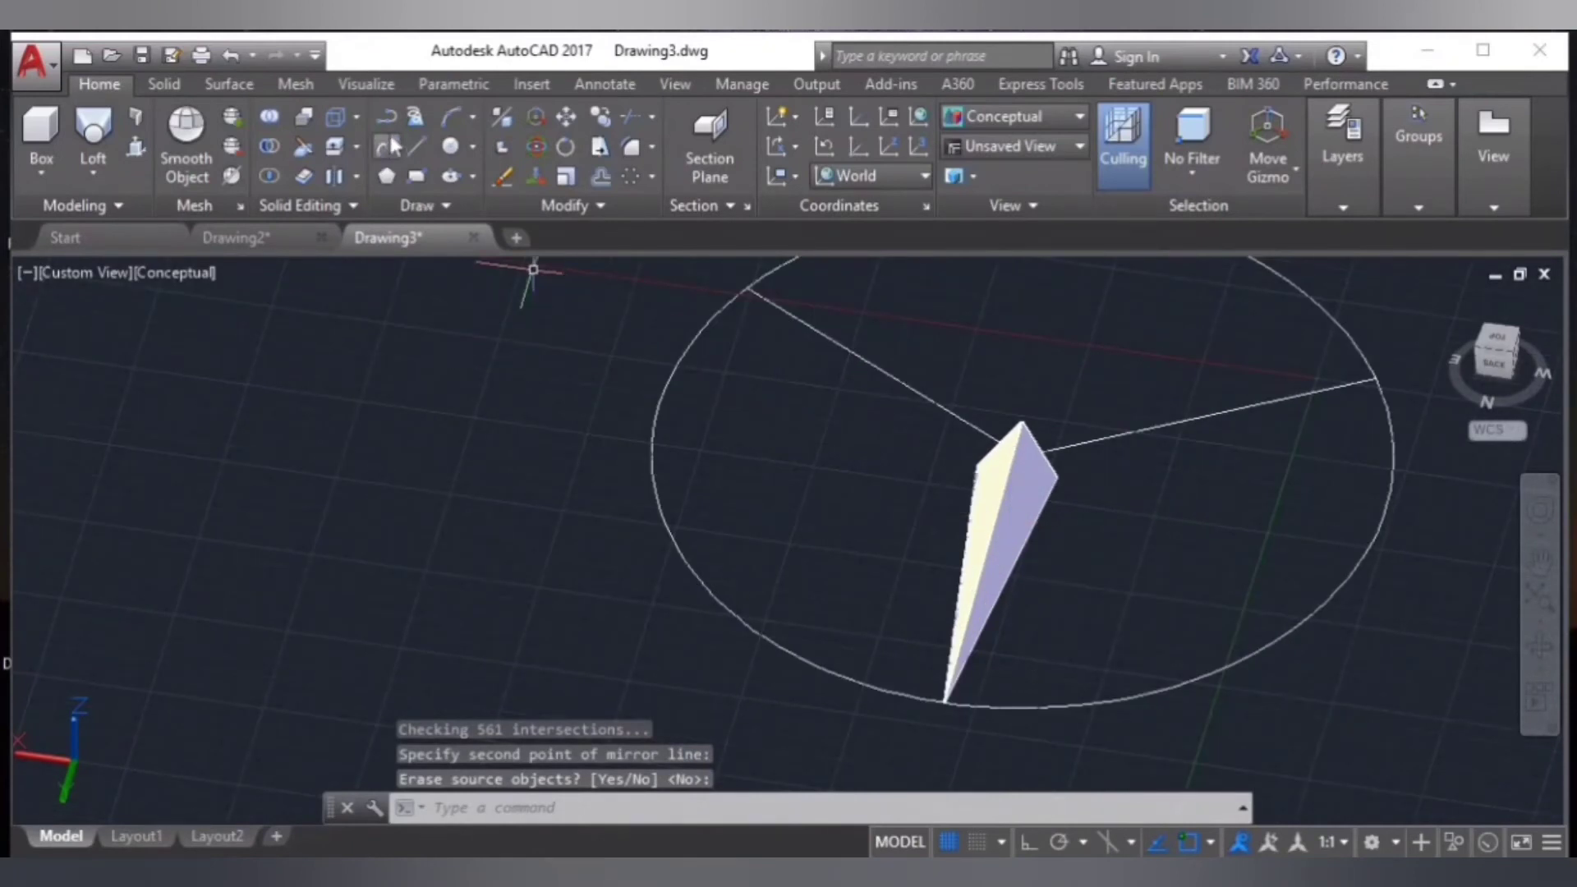
- From the Top view, union the two spike halves into one solid wedge
click(1496, 341)
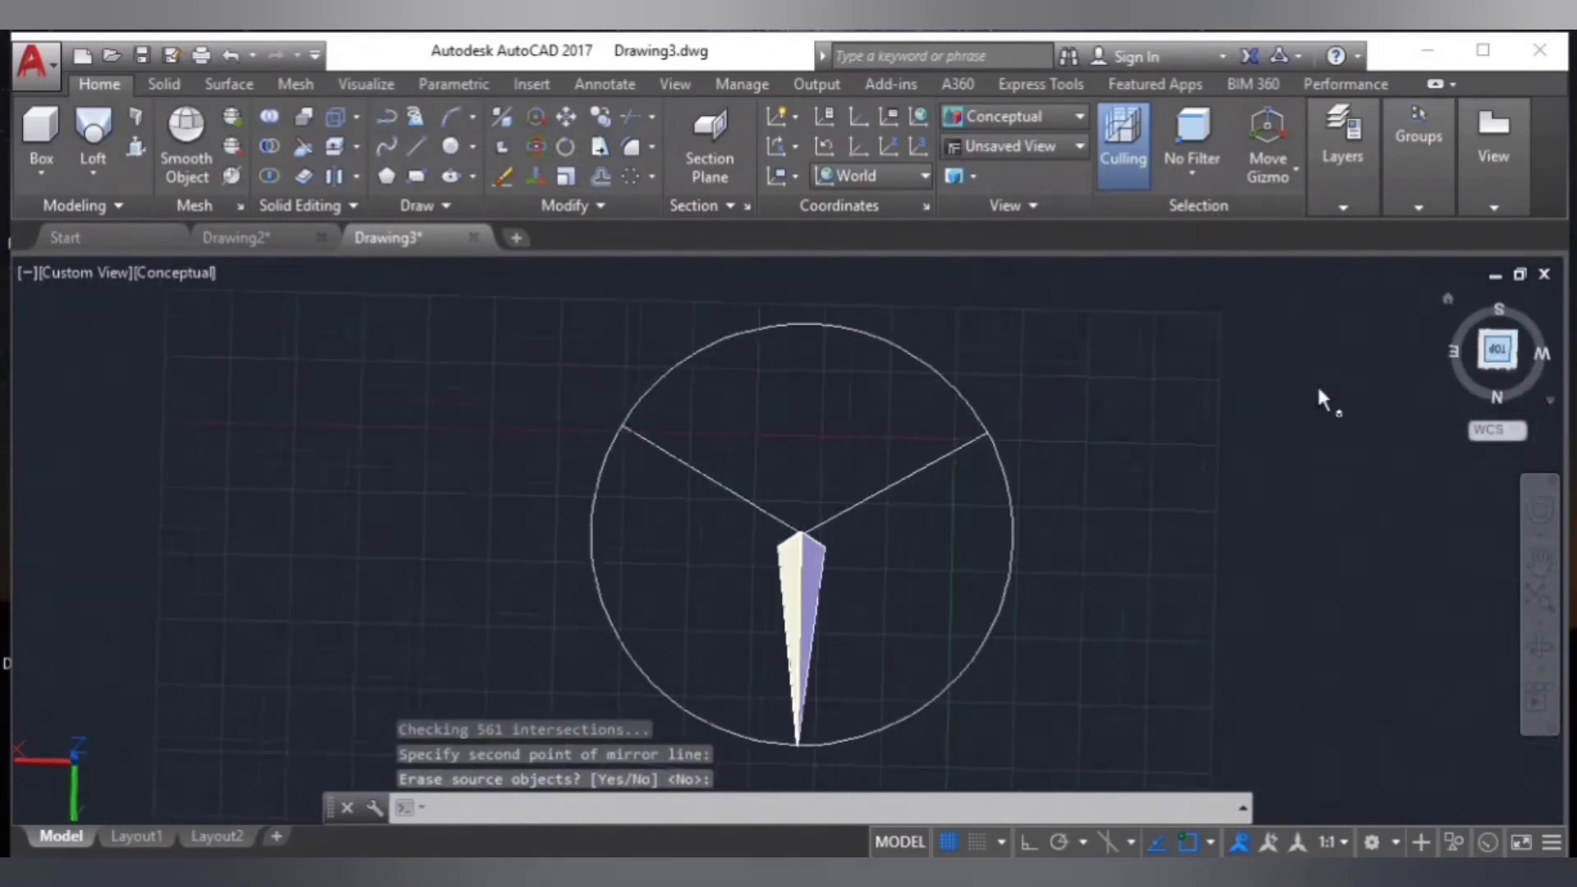
click(274, 121)
scroll(833, 657, up, 2)
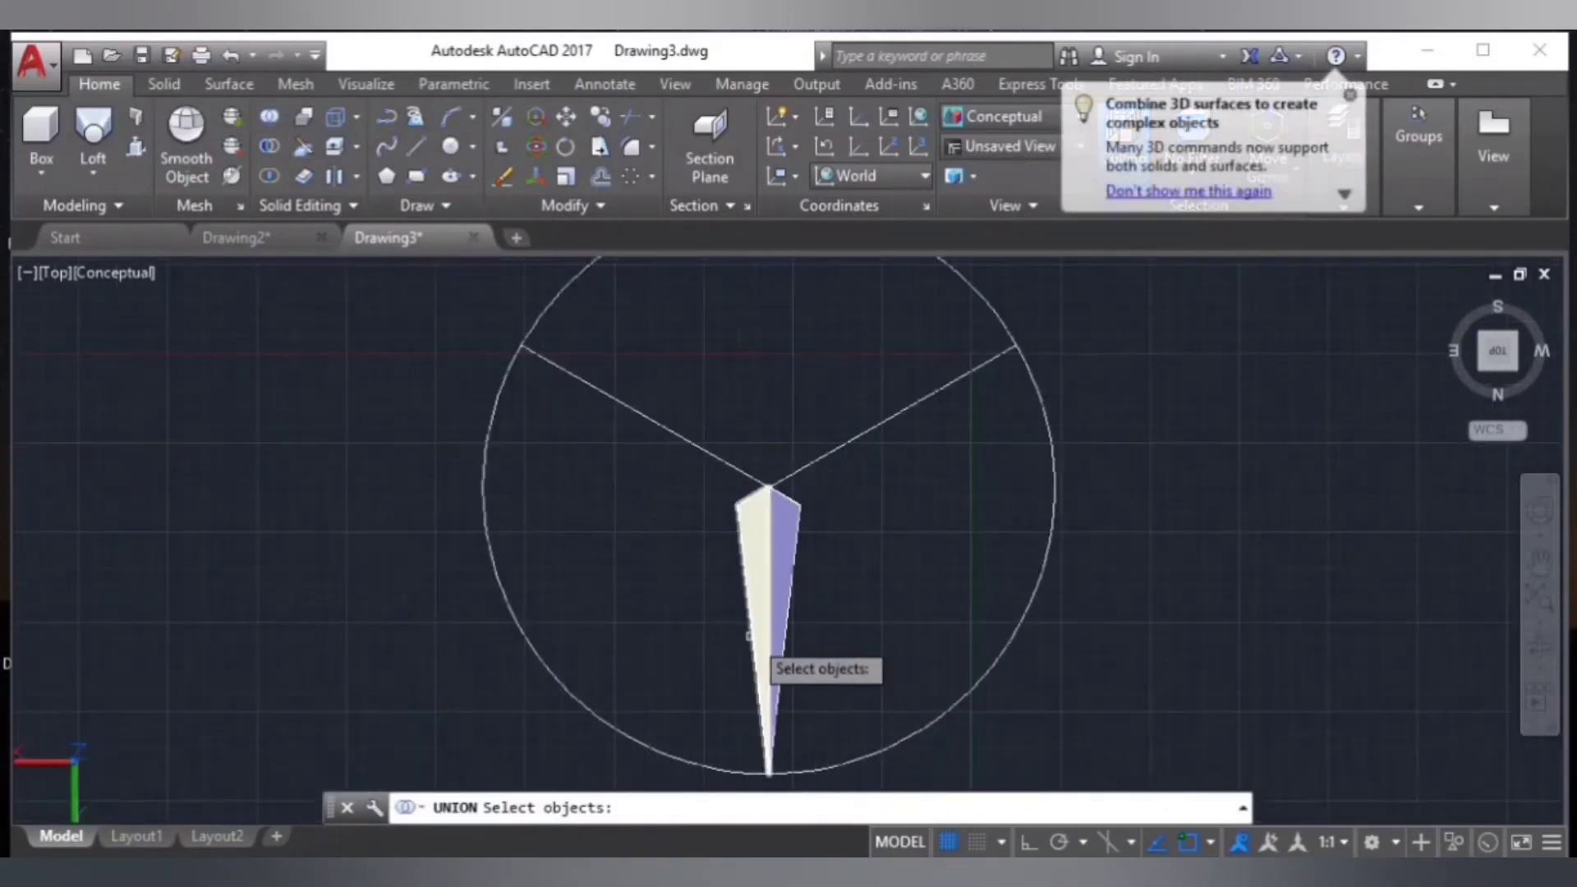
scroll(749, 635, up, 2)
click(756, 484)
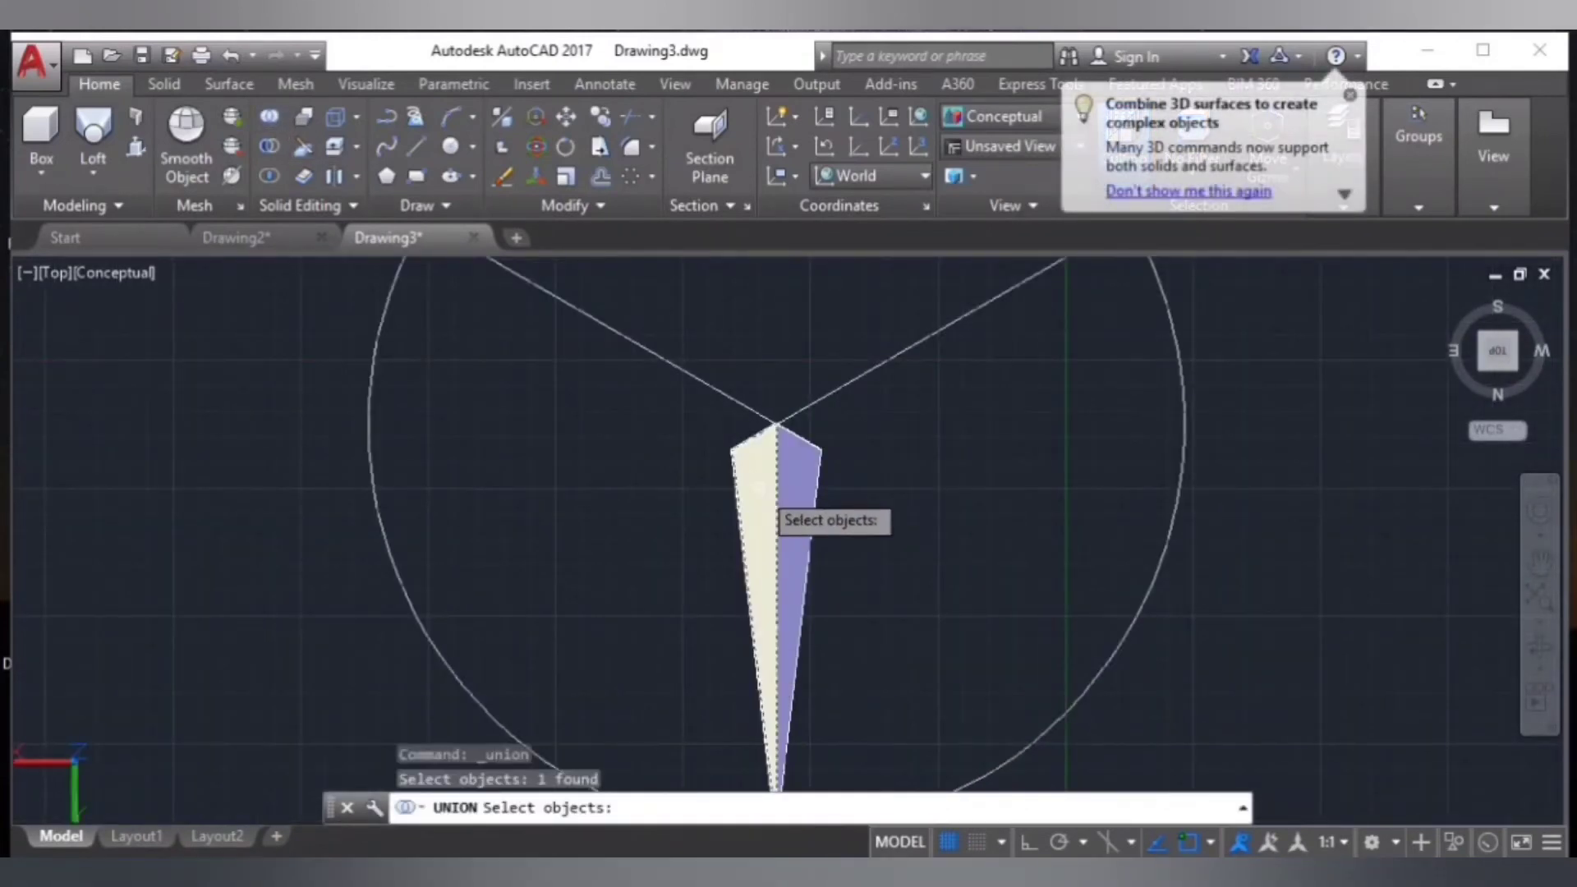
click(799, 496)
key(Return)
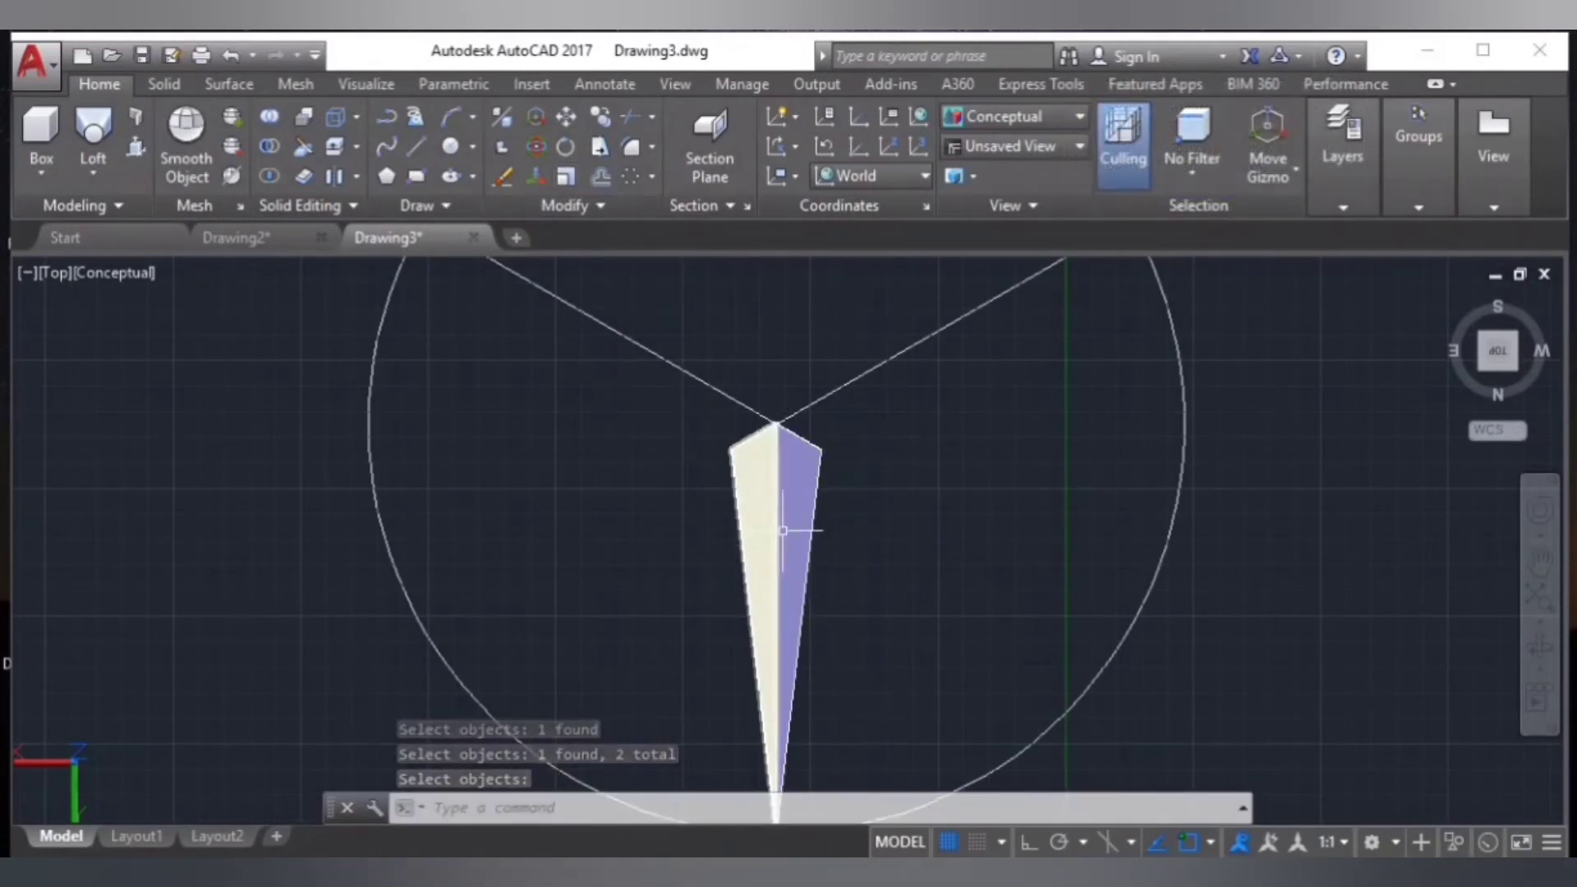
click(775, 630)
- Polar-array the spike solid into 3 items about the point where the lines meet
click(637, 175)
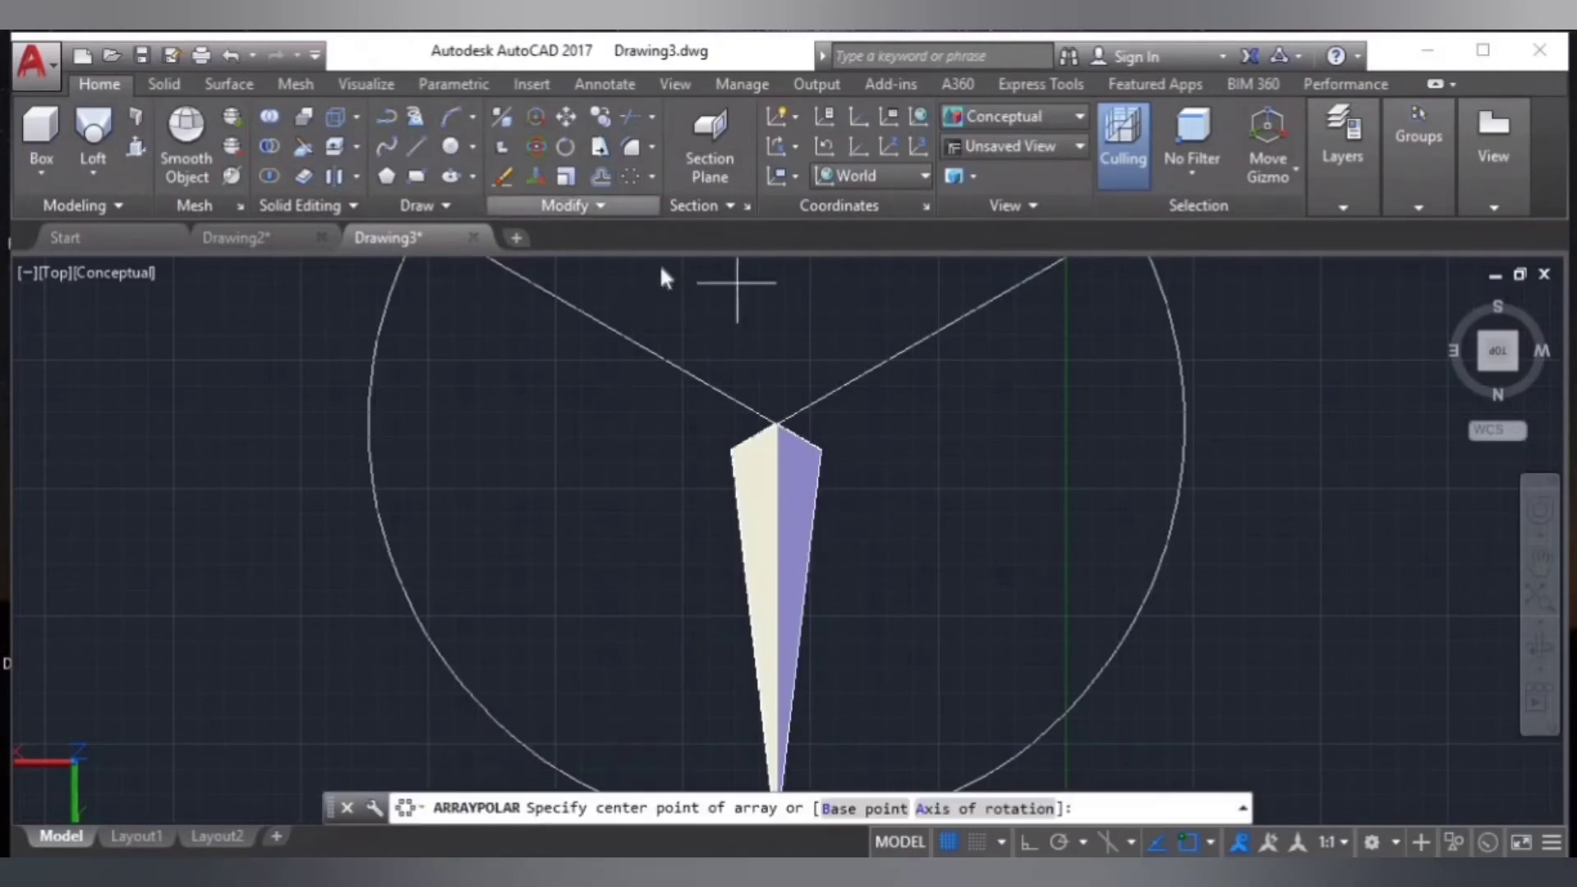
click(776, 424)
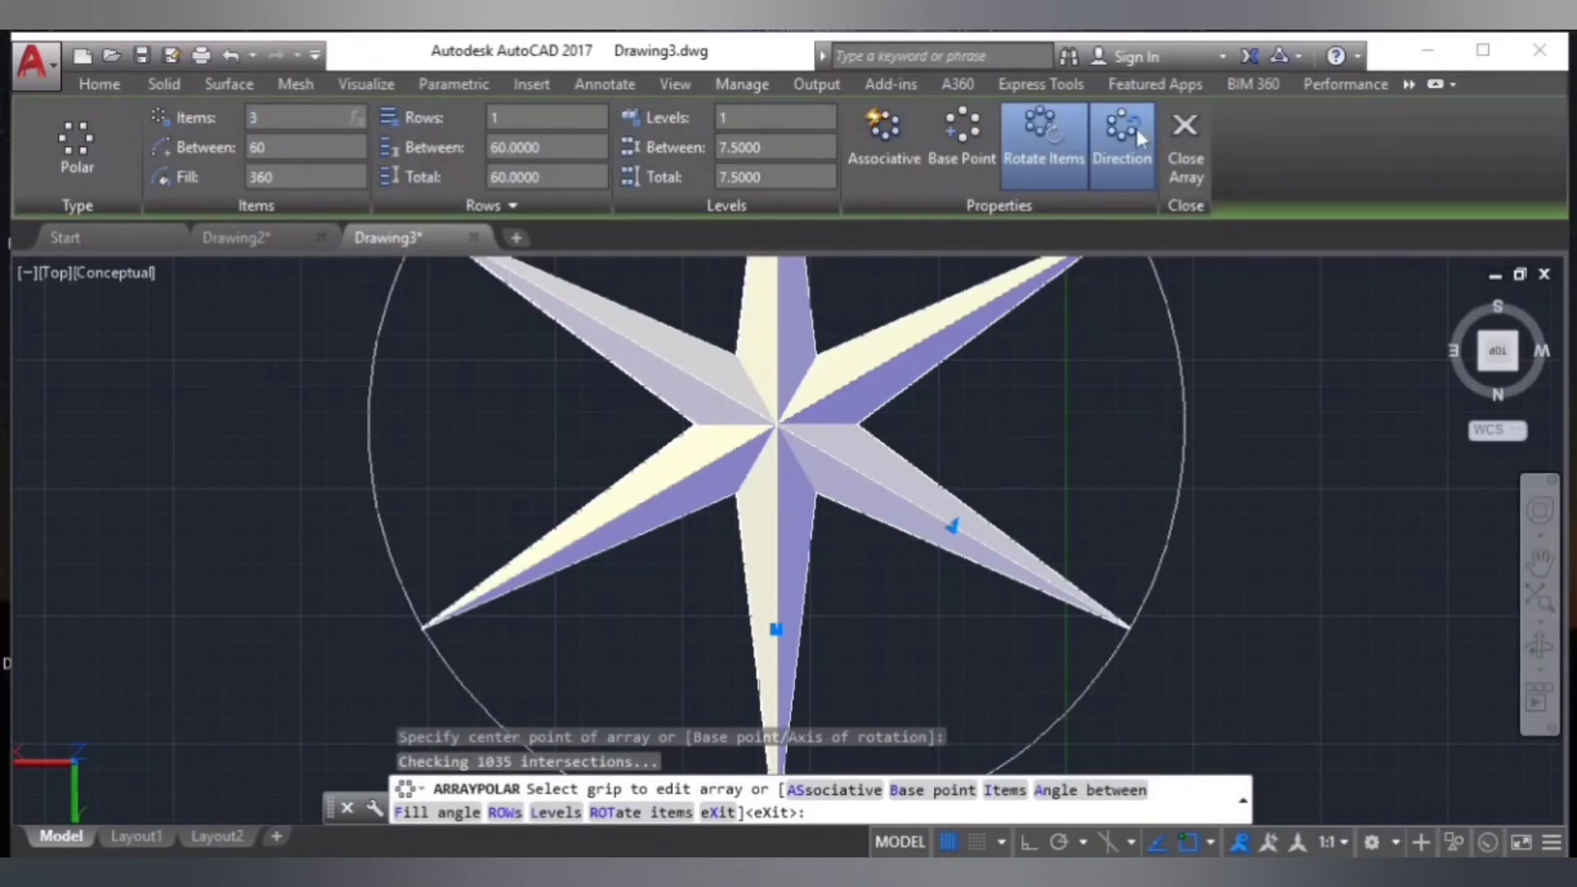
click(1183, 140)
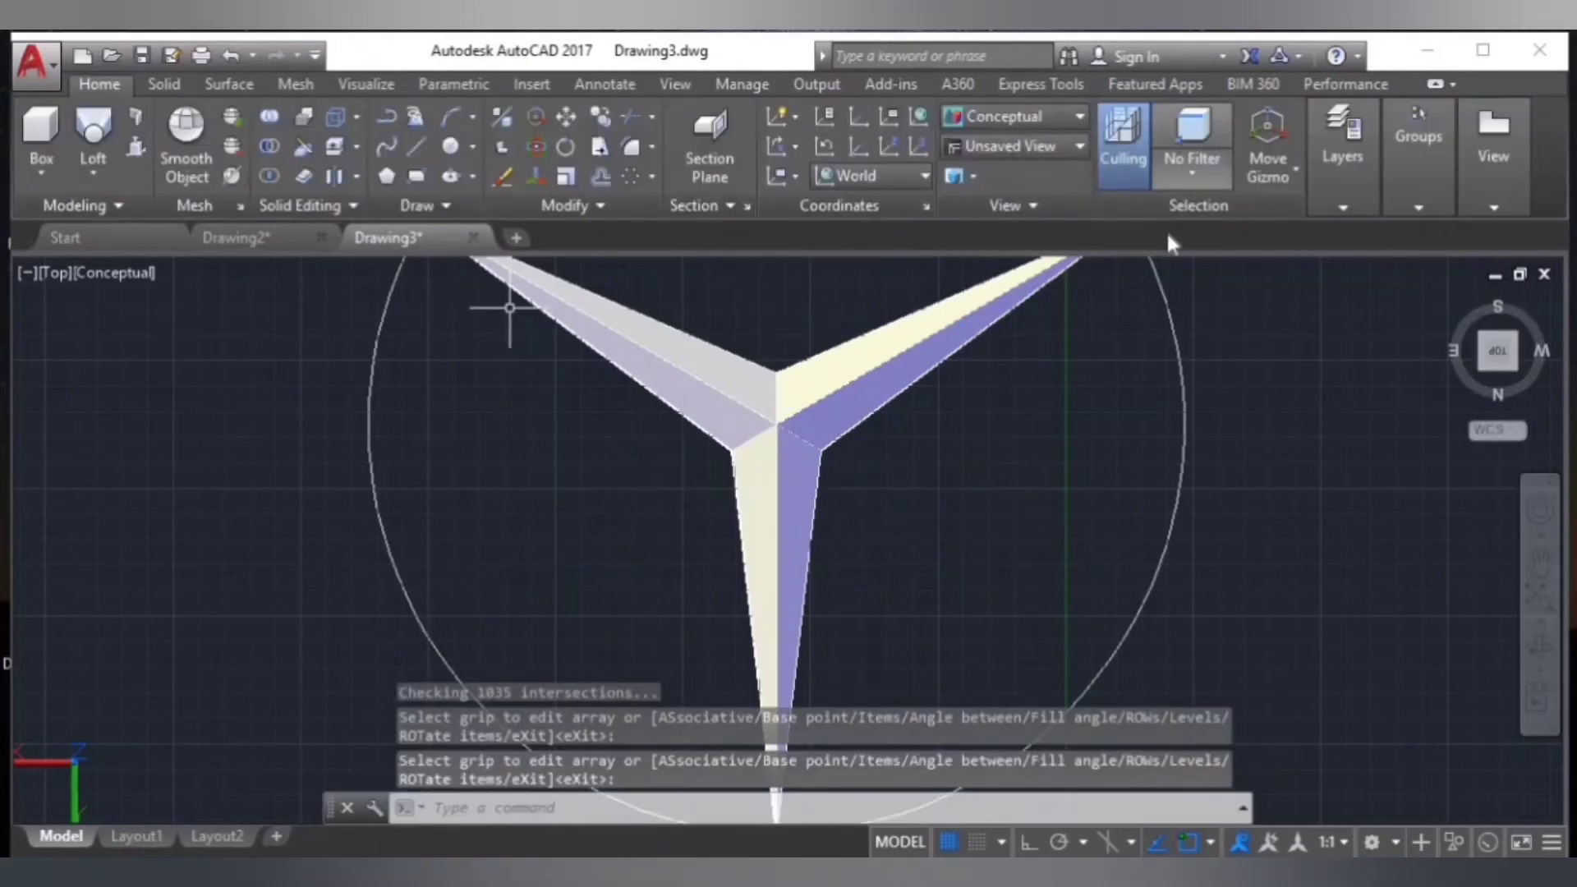
scroll(1169, 482, down, 4)
scroll(1064, 477, up, 3)
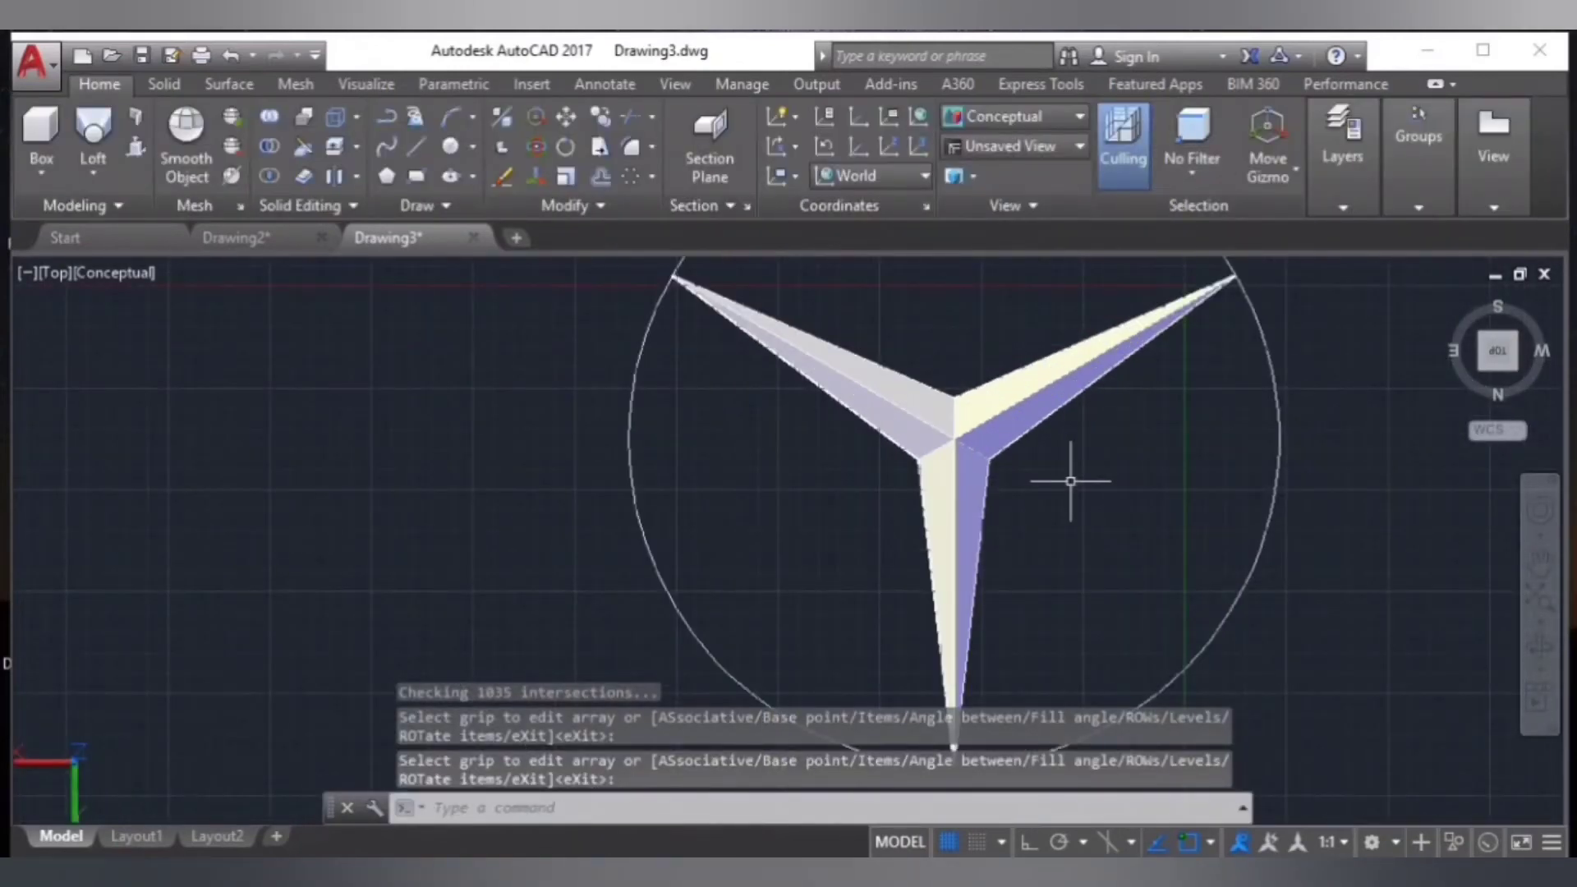
scroll(1070, 481, up, 2)
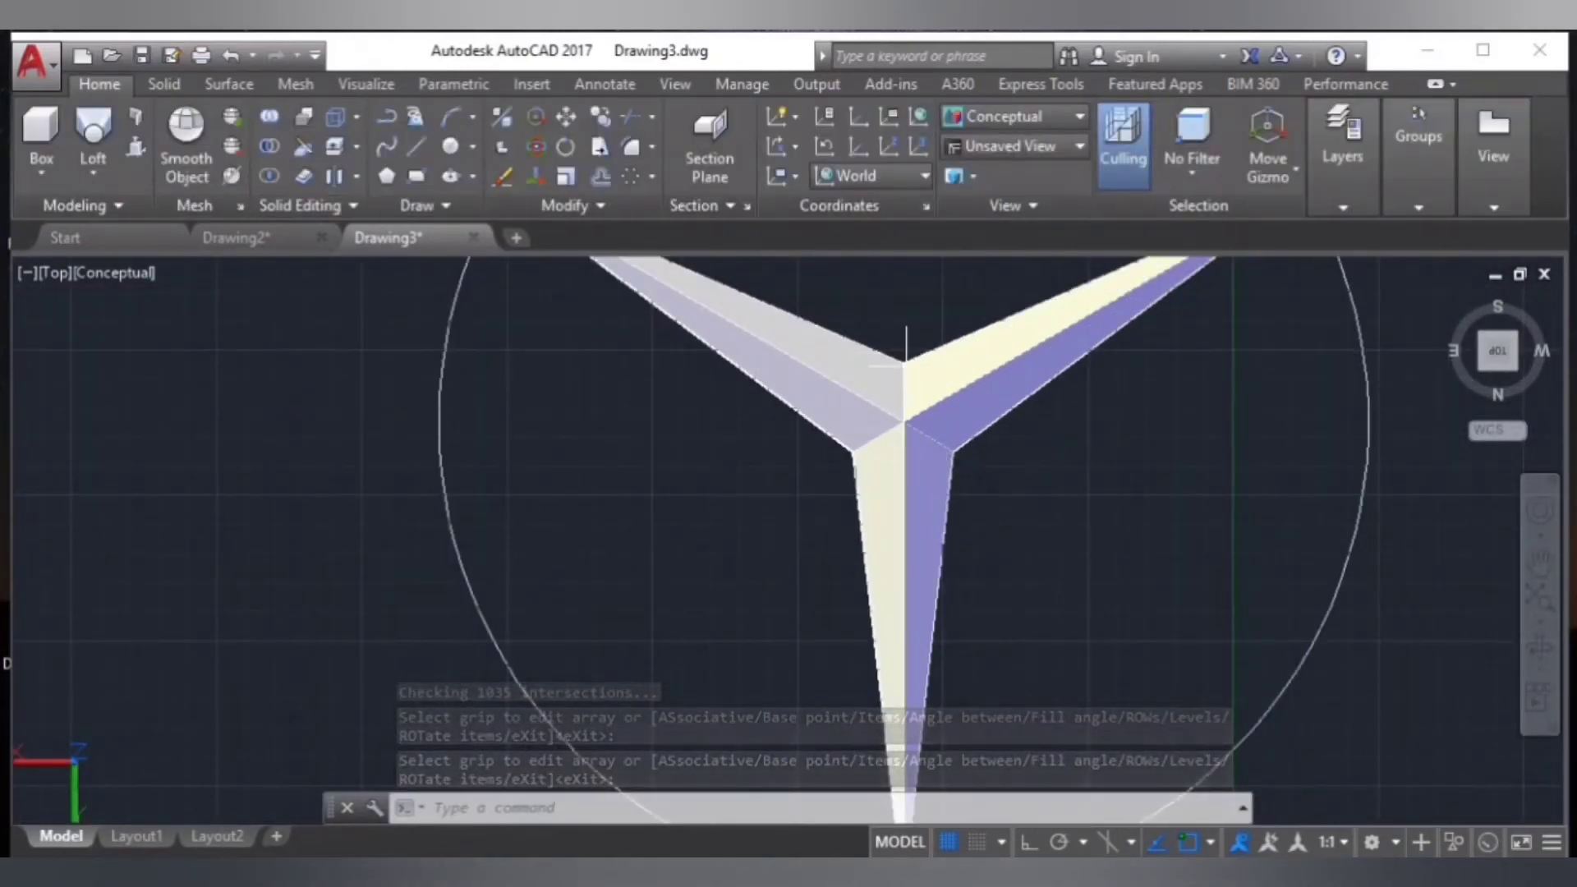
scroll(906, 361, down, 2)
- Union the upper-left, right and bottom star arms into one solid
click(270, 115)
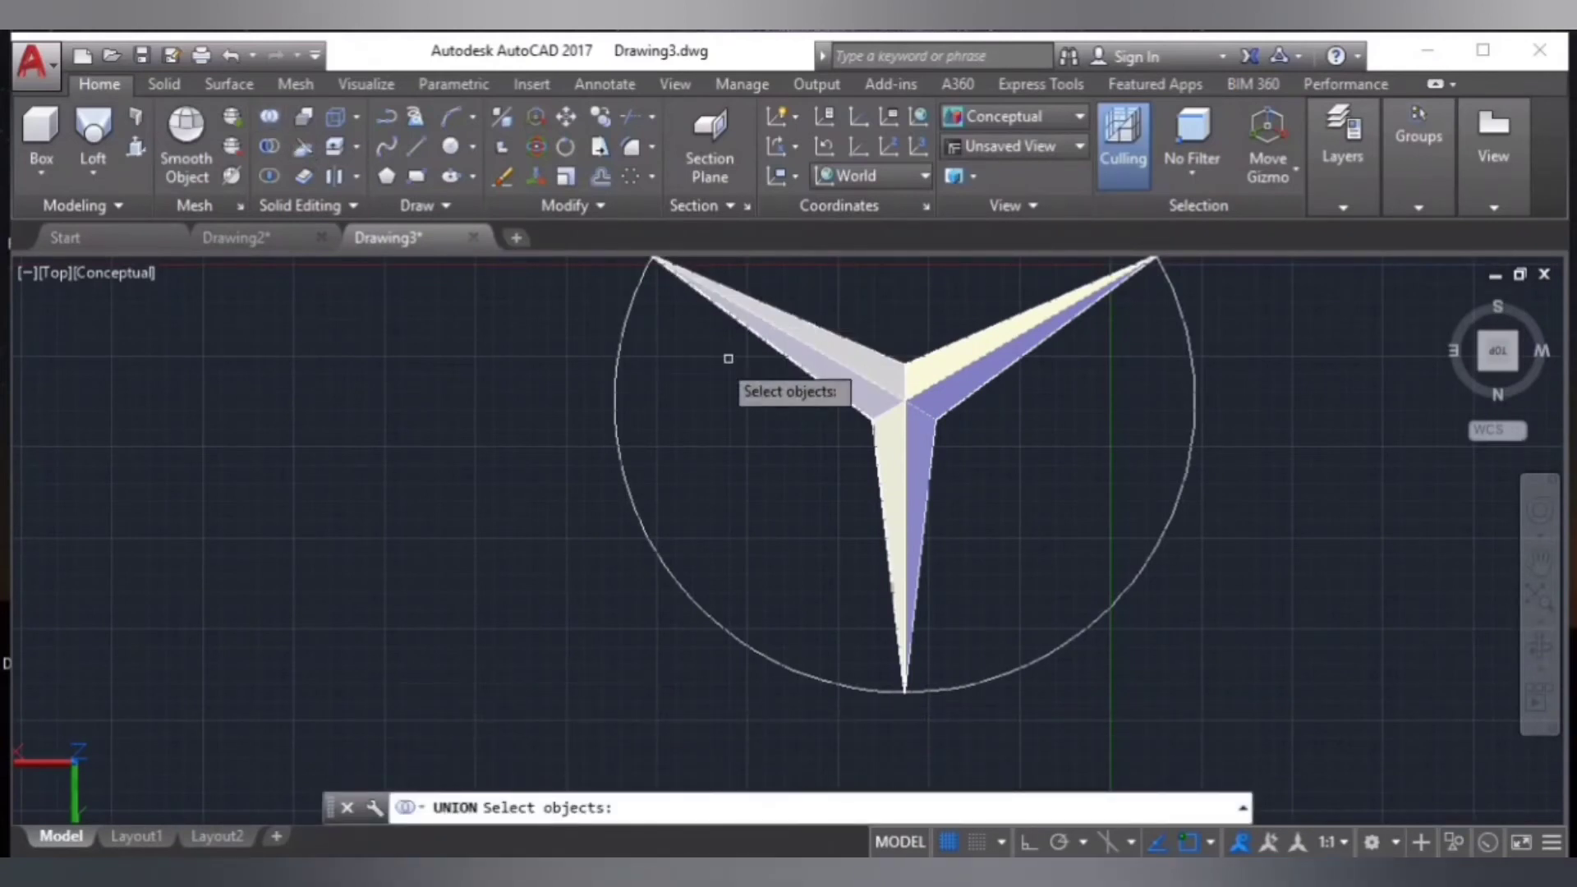
click(841, 365)
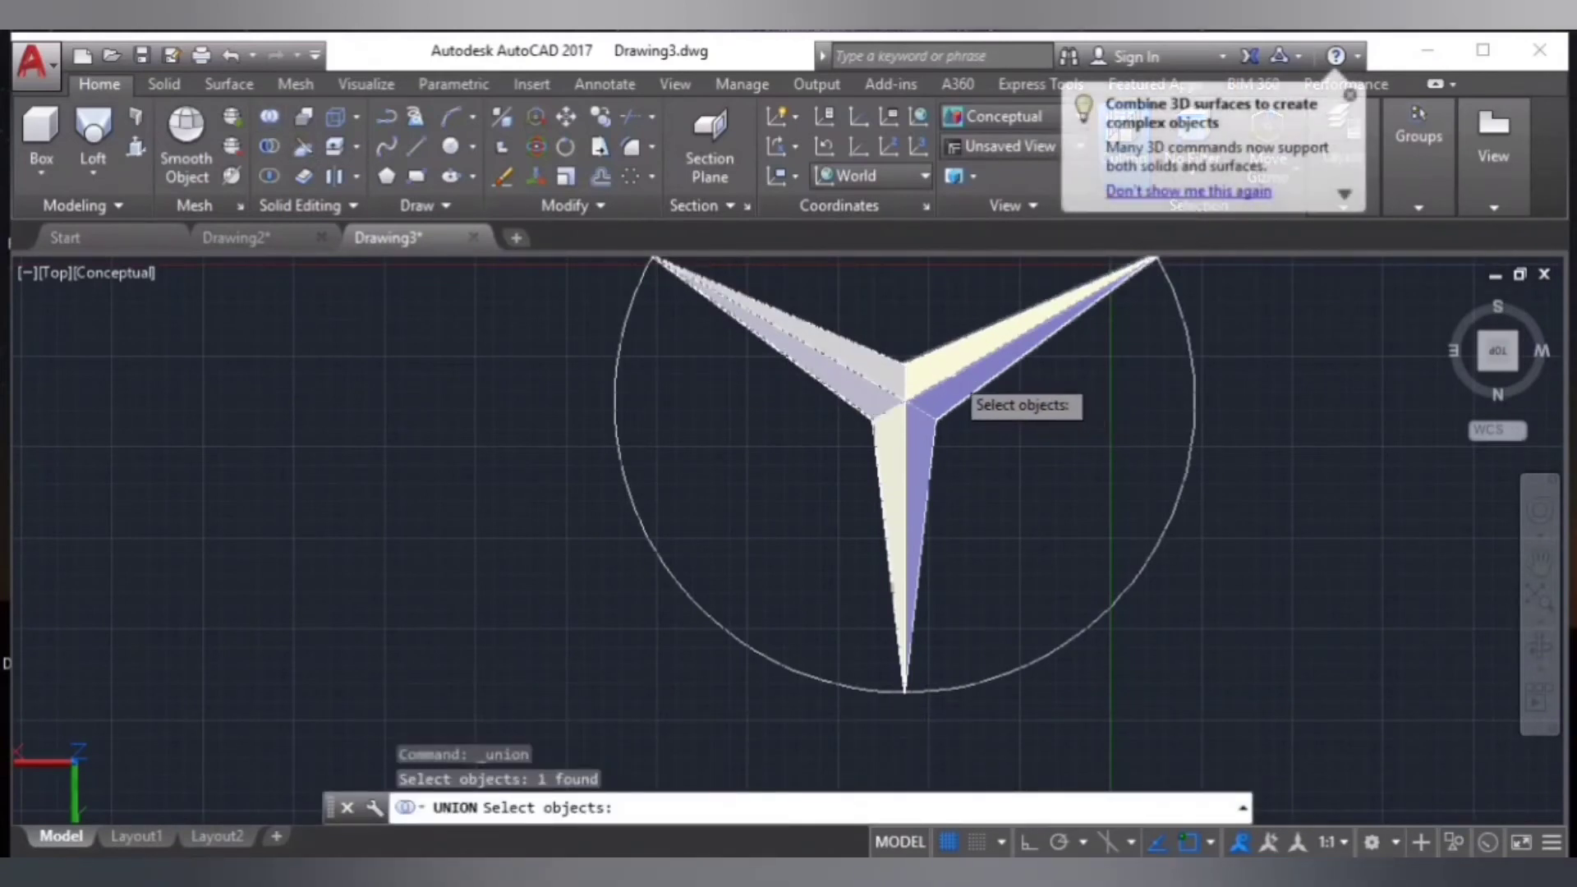
click(952, 384)
click(907, 464)
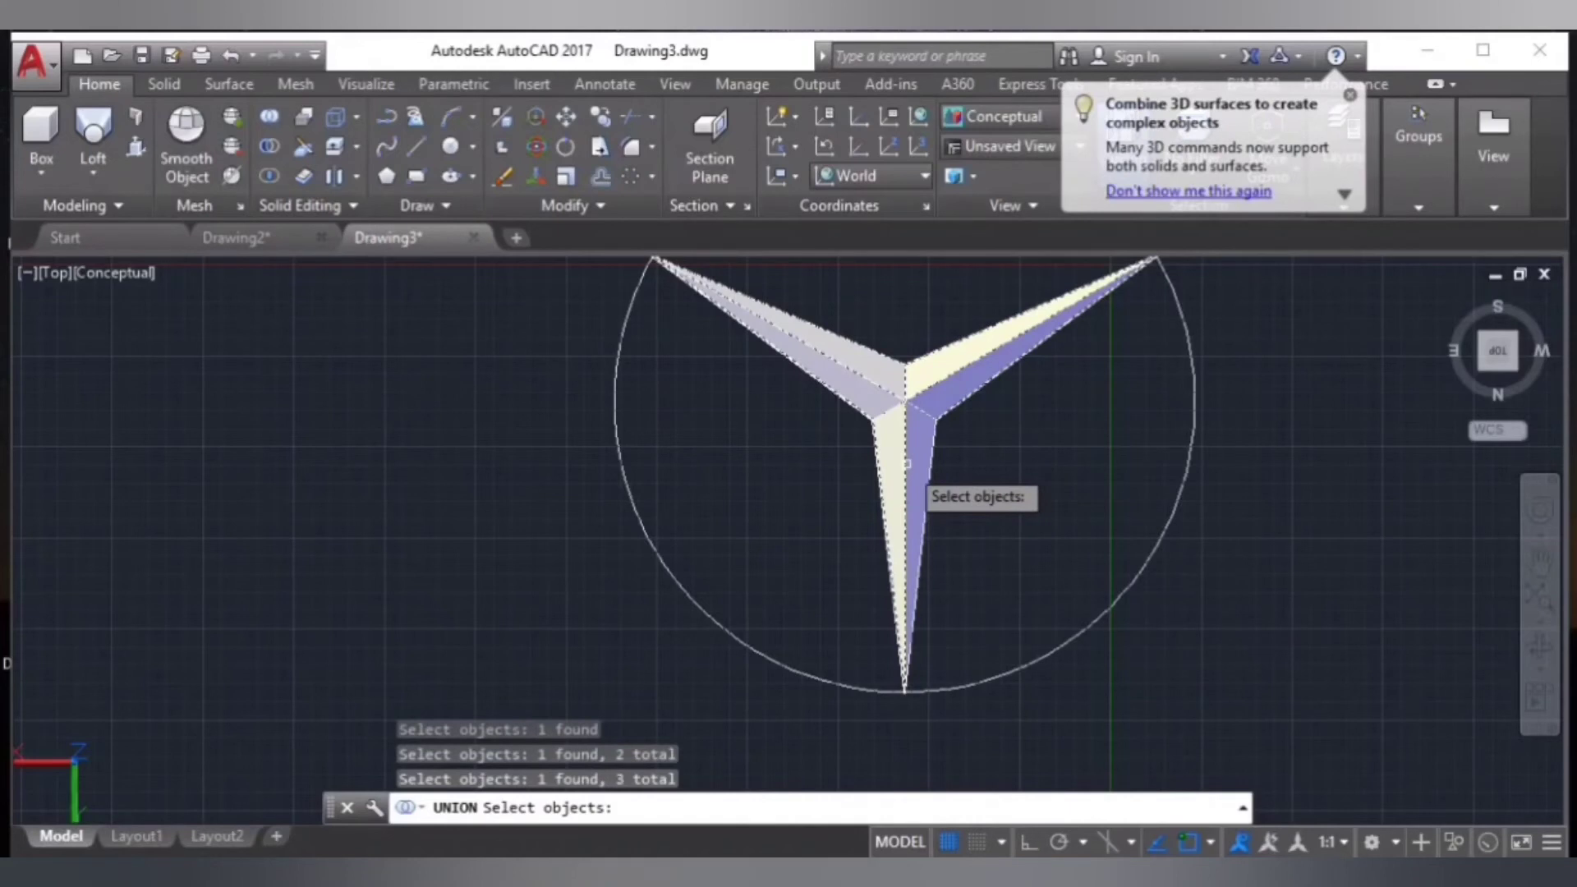
key(Return)
scroll(928, 474, down, 2)
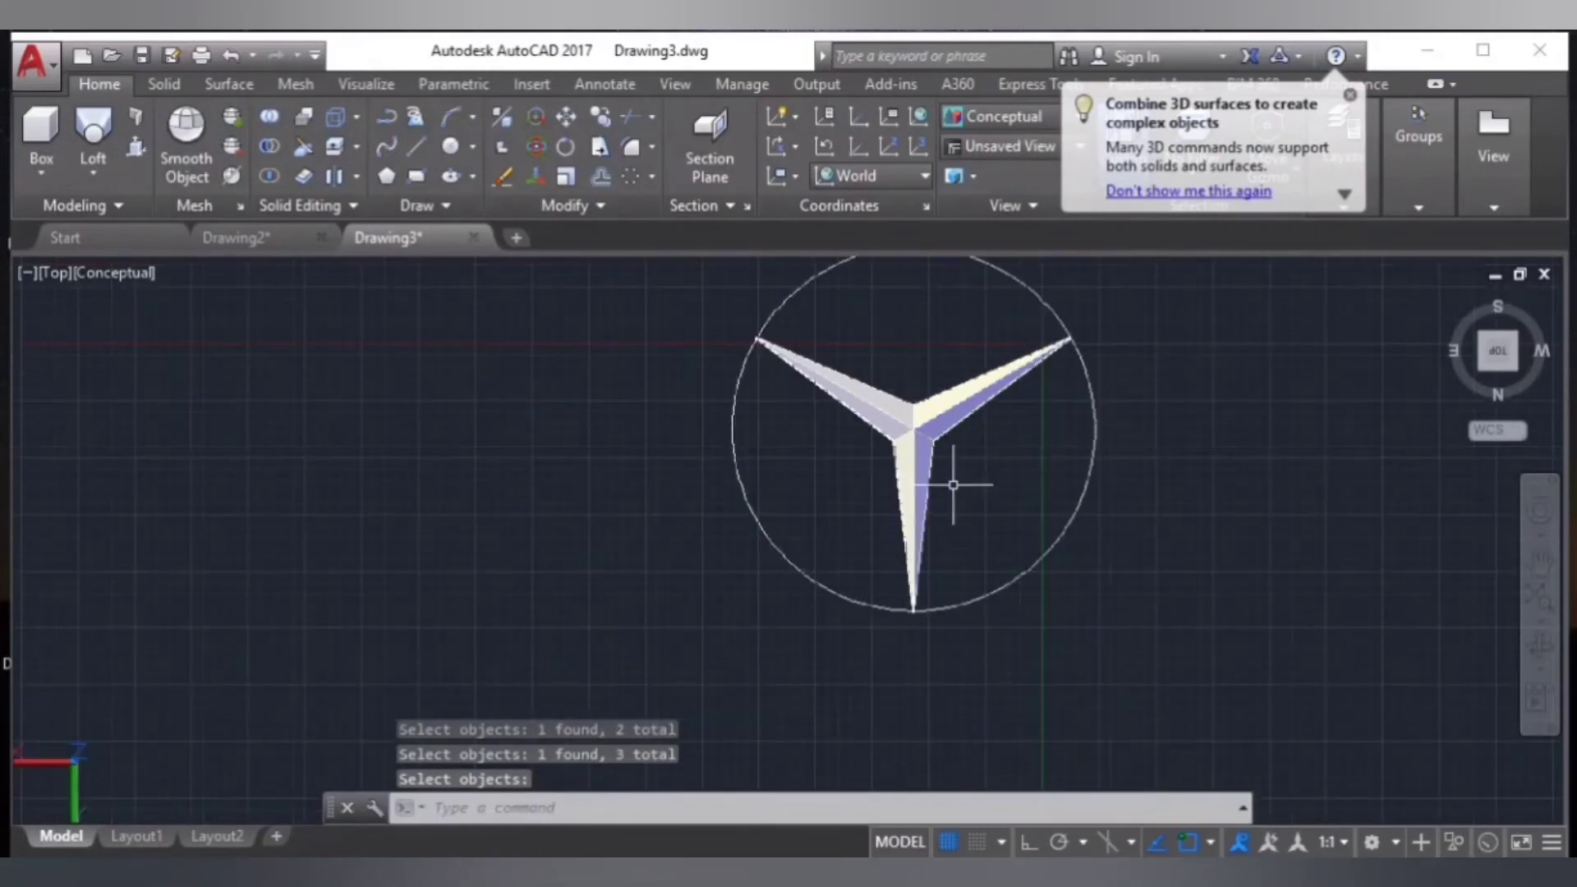
scroll(953, 485, up, 3)
scroll(1125, 501, down, 2)
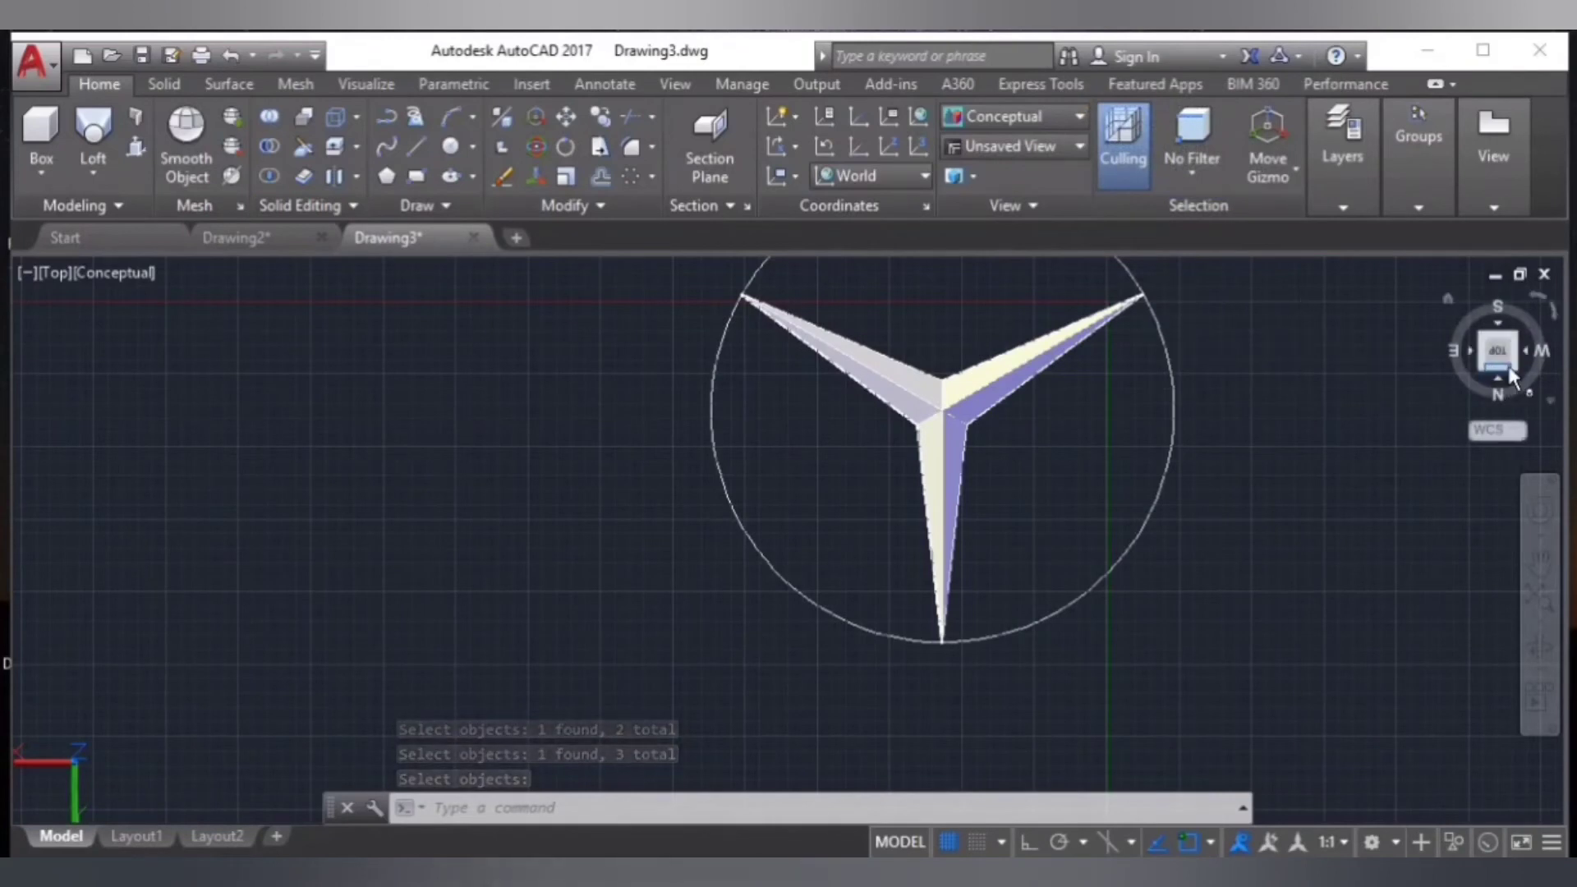
click(1515, 367)
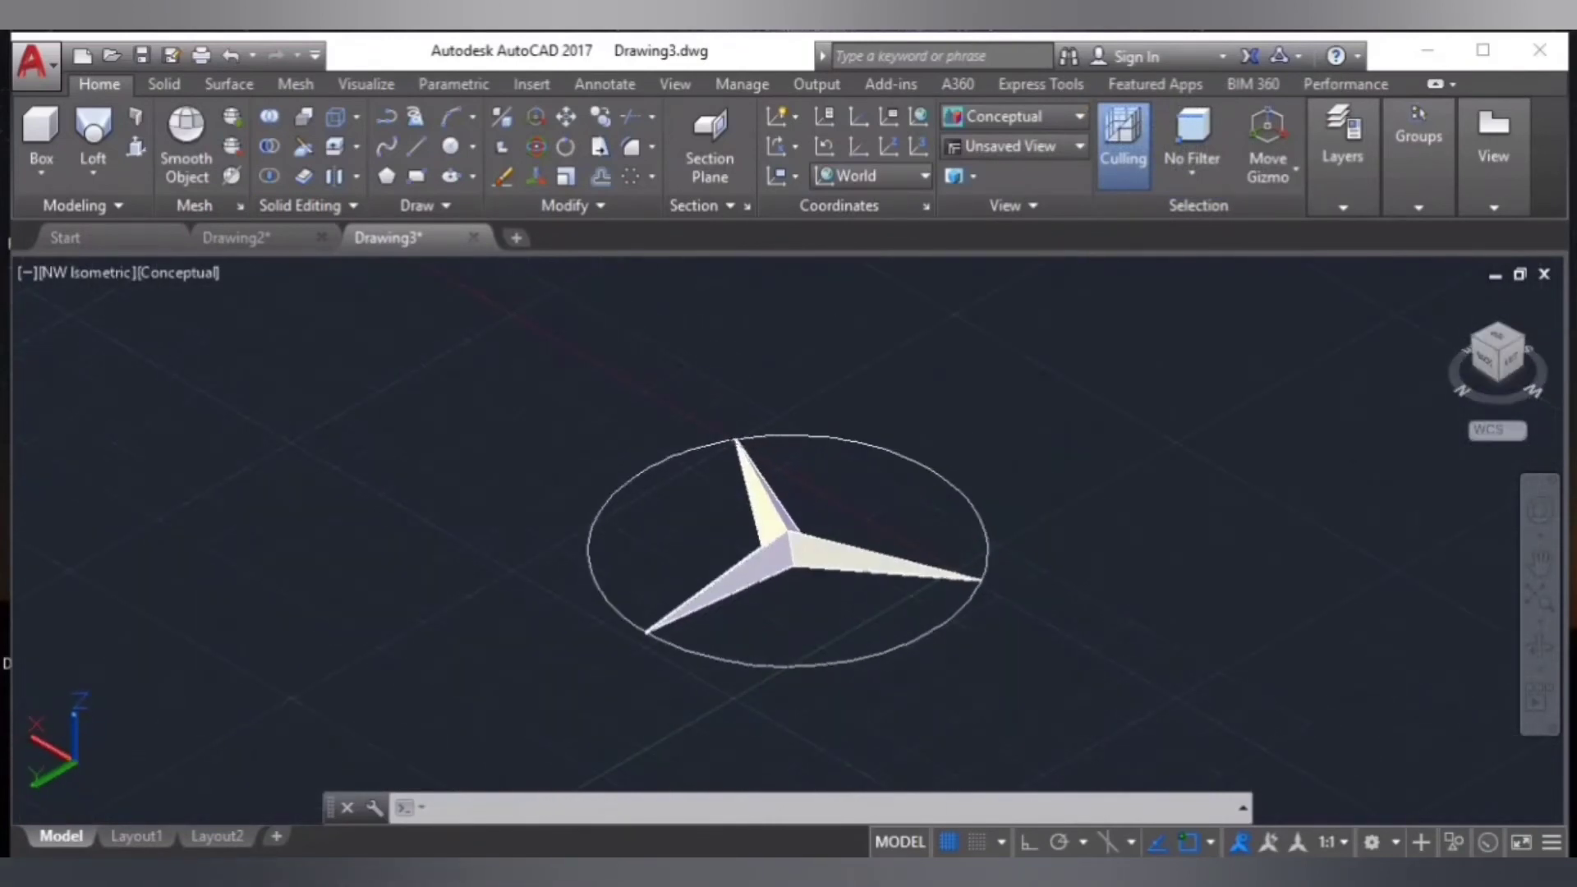
scroll(1002, 624, up, 2)
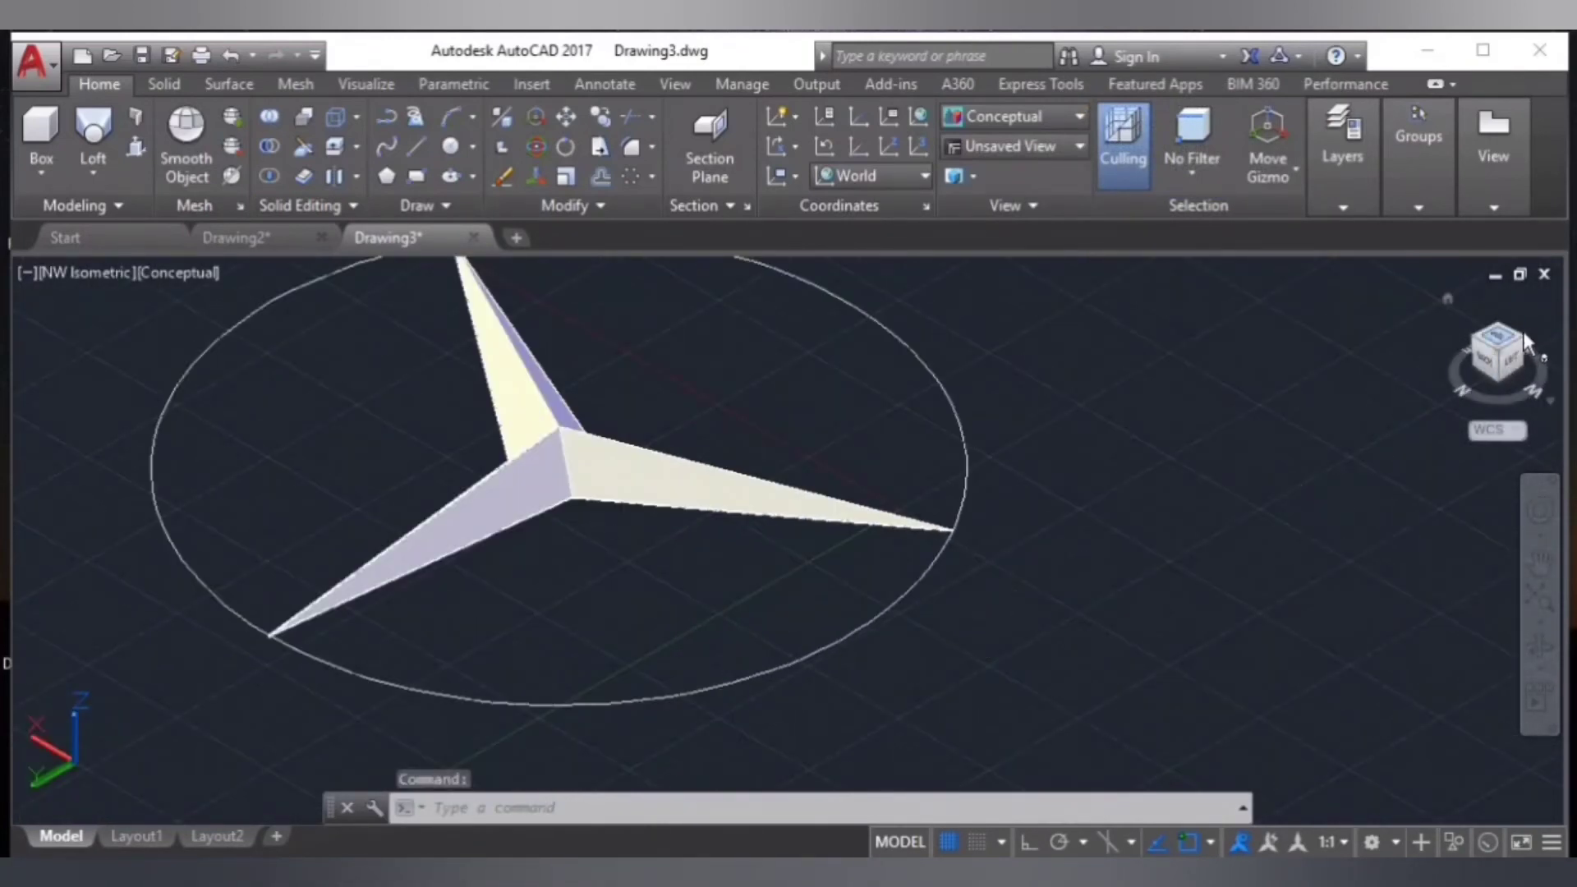
click(1495, 342)
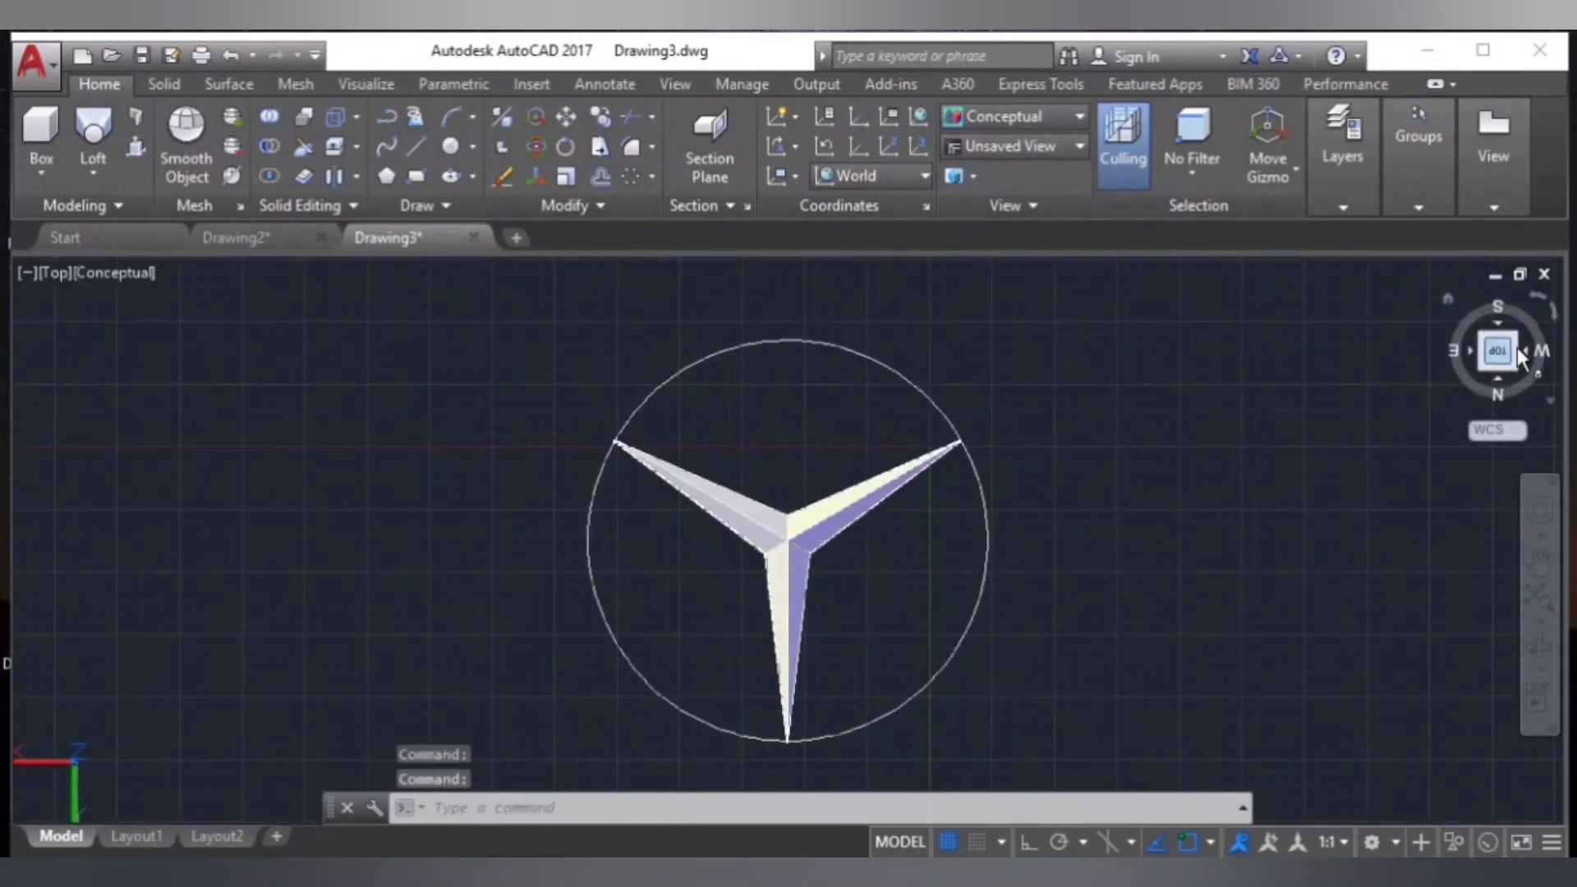
scroll(978, 485, up, 3)
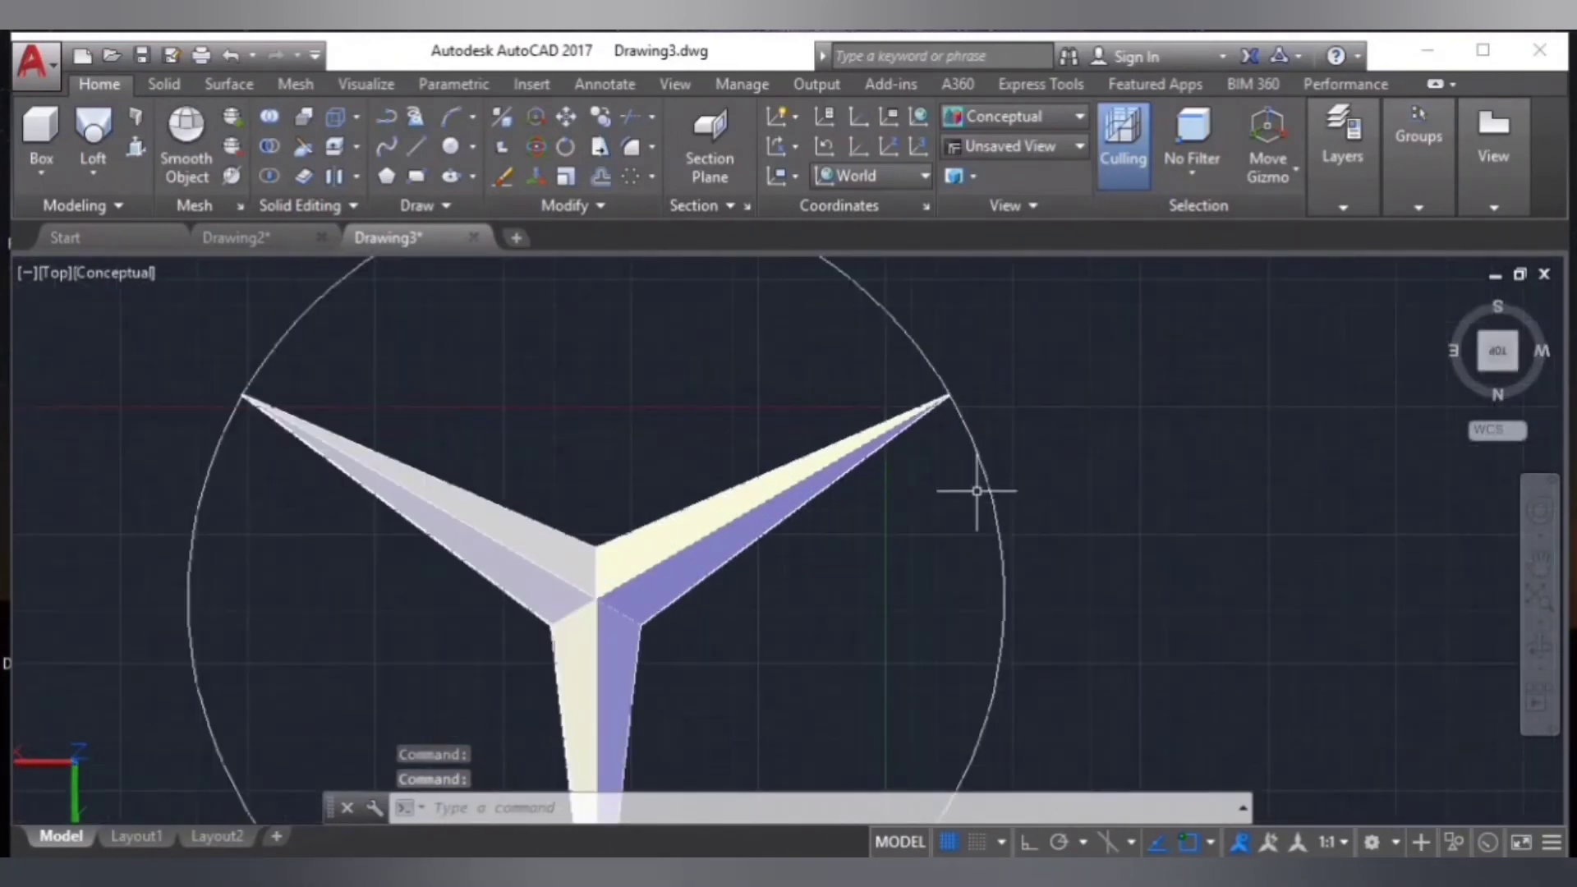
scroll(956, 369, up, 2)
scroll(476, 640, down, 2)
scroll(558, 509, down, 2)
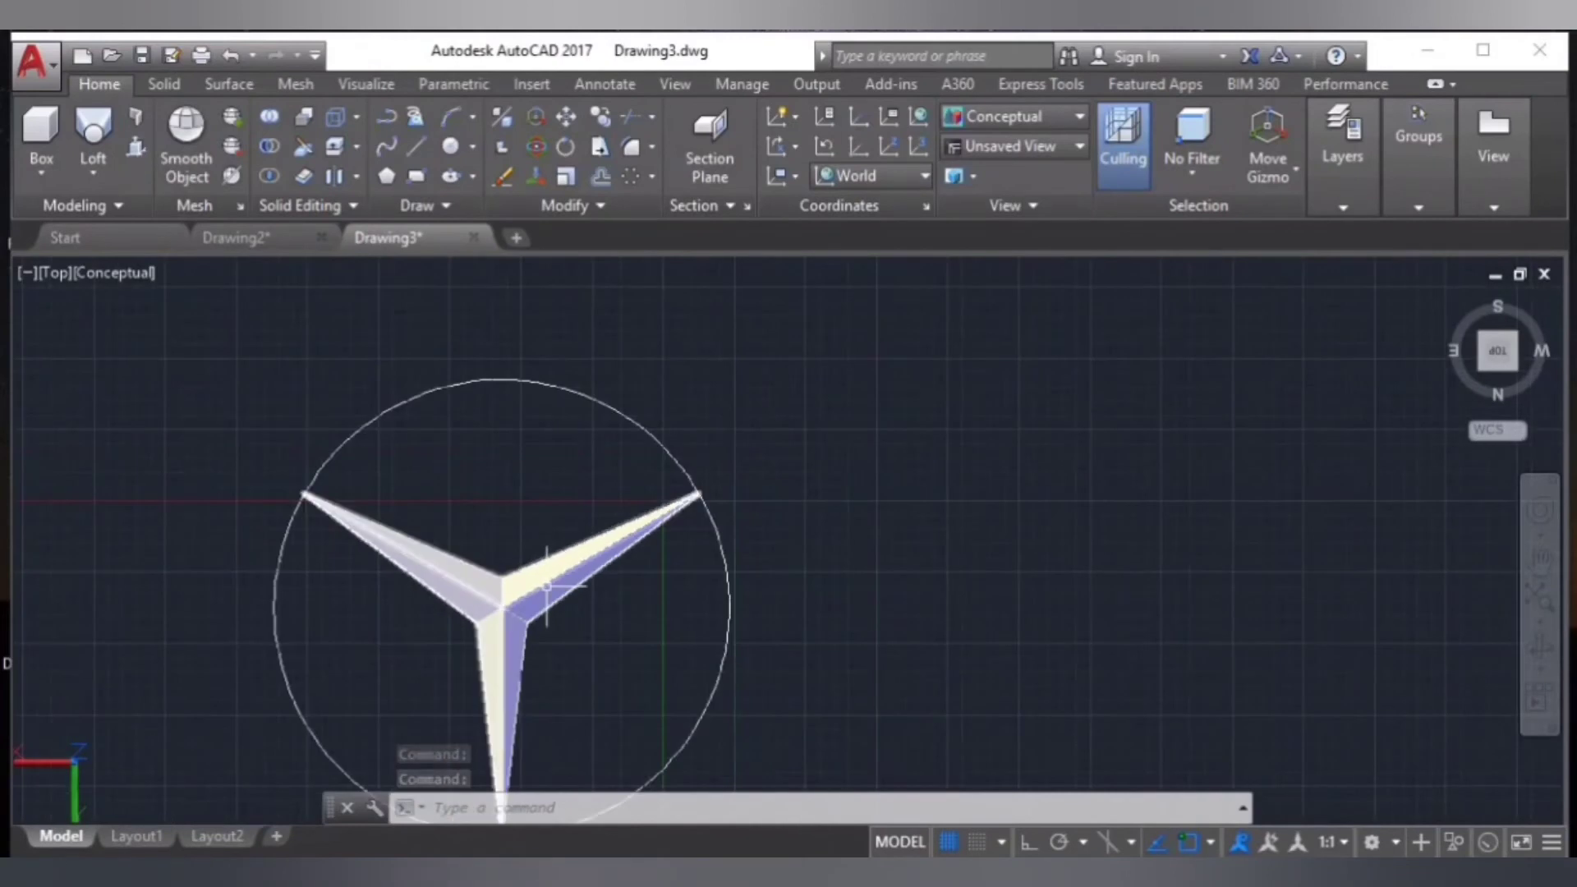
- Draw a 5-unit horizontal line from the upper-right arm tip with Ortho on
click(415, 156)
scroll(821, 567, up, 3)
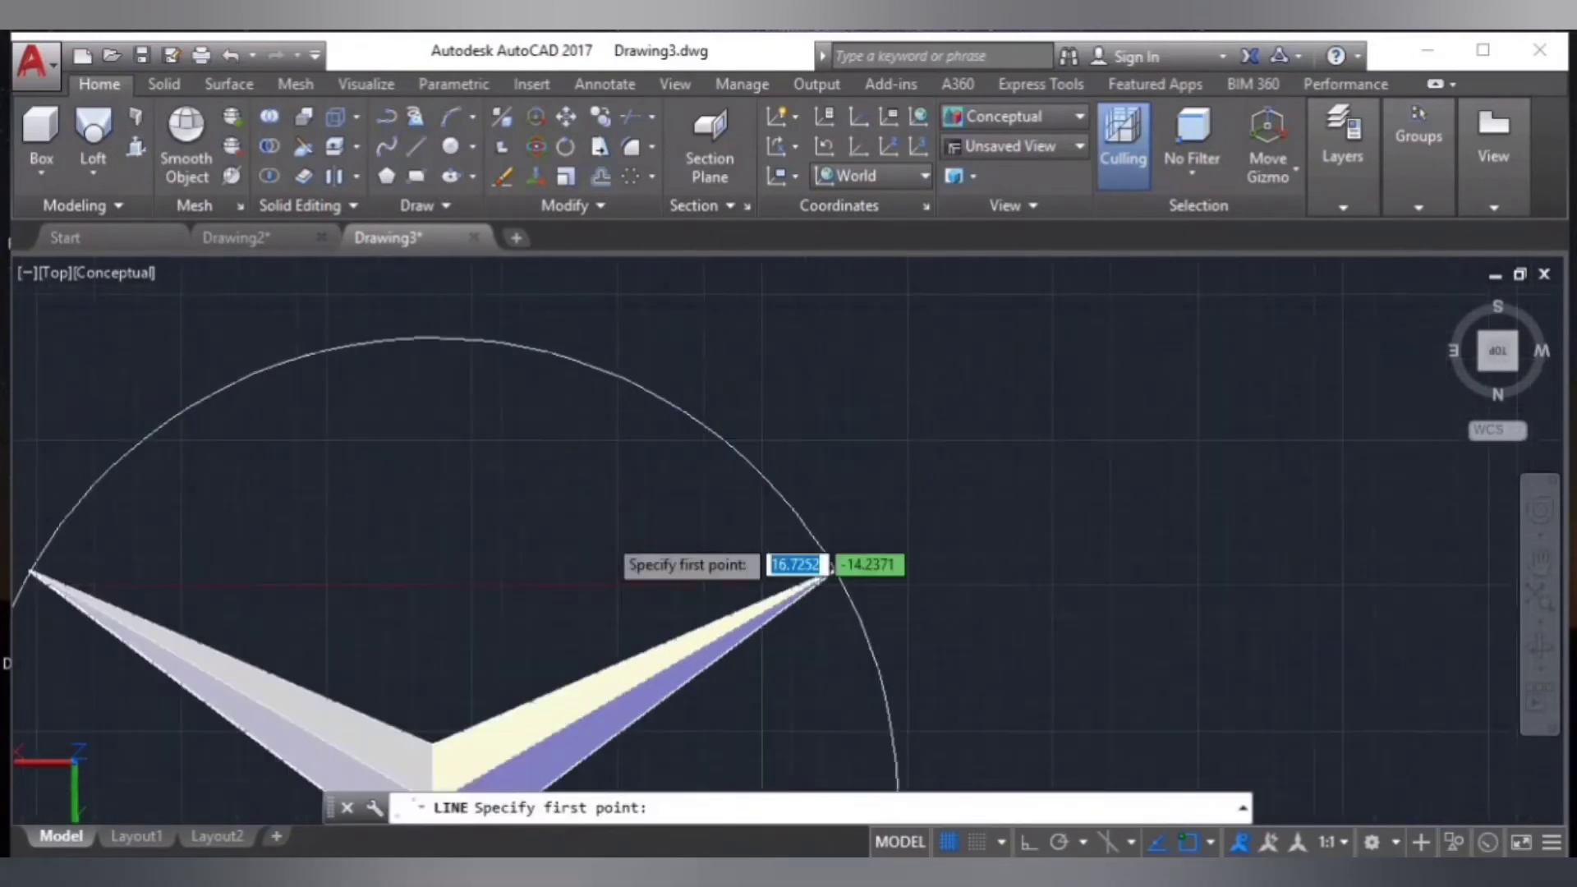
scroll(920, 706, up, 1)
scroll(914, 637, down, 1)
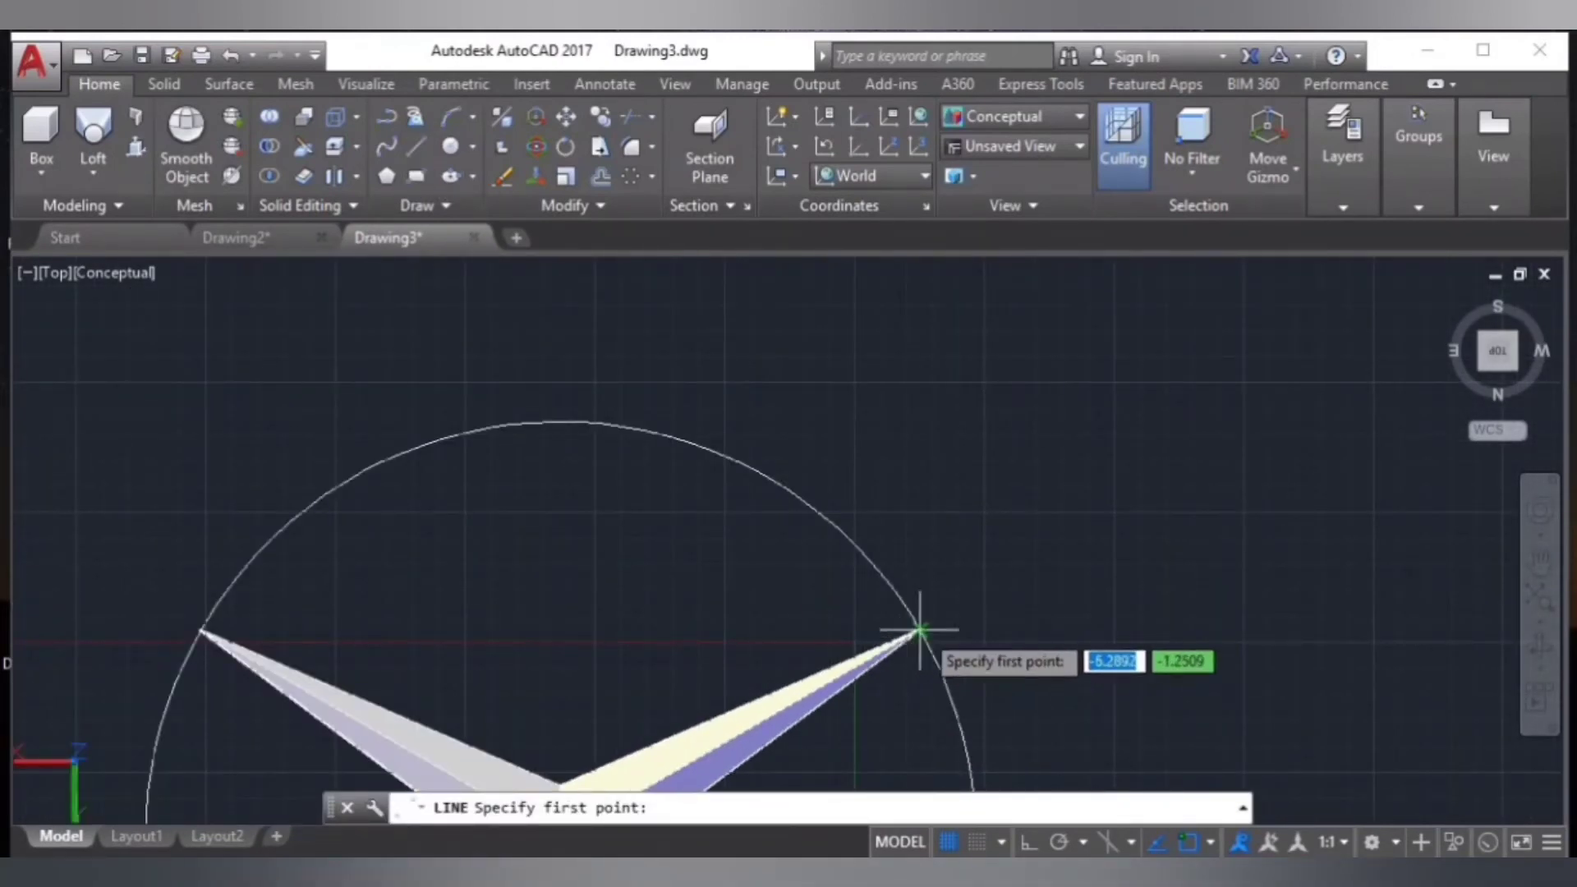
click(919, 631)
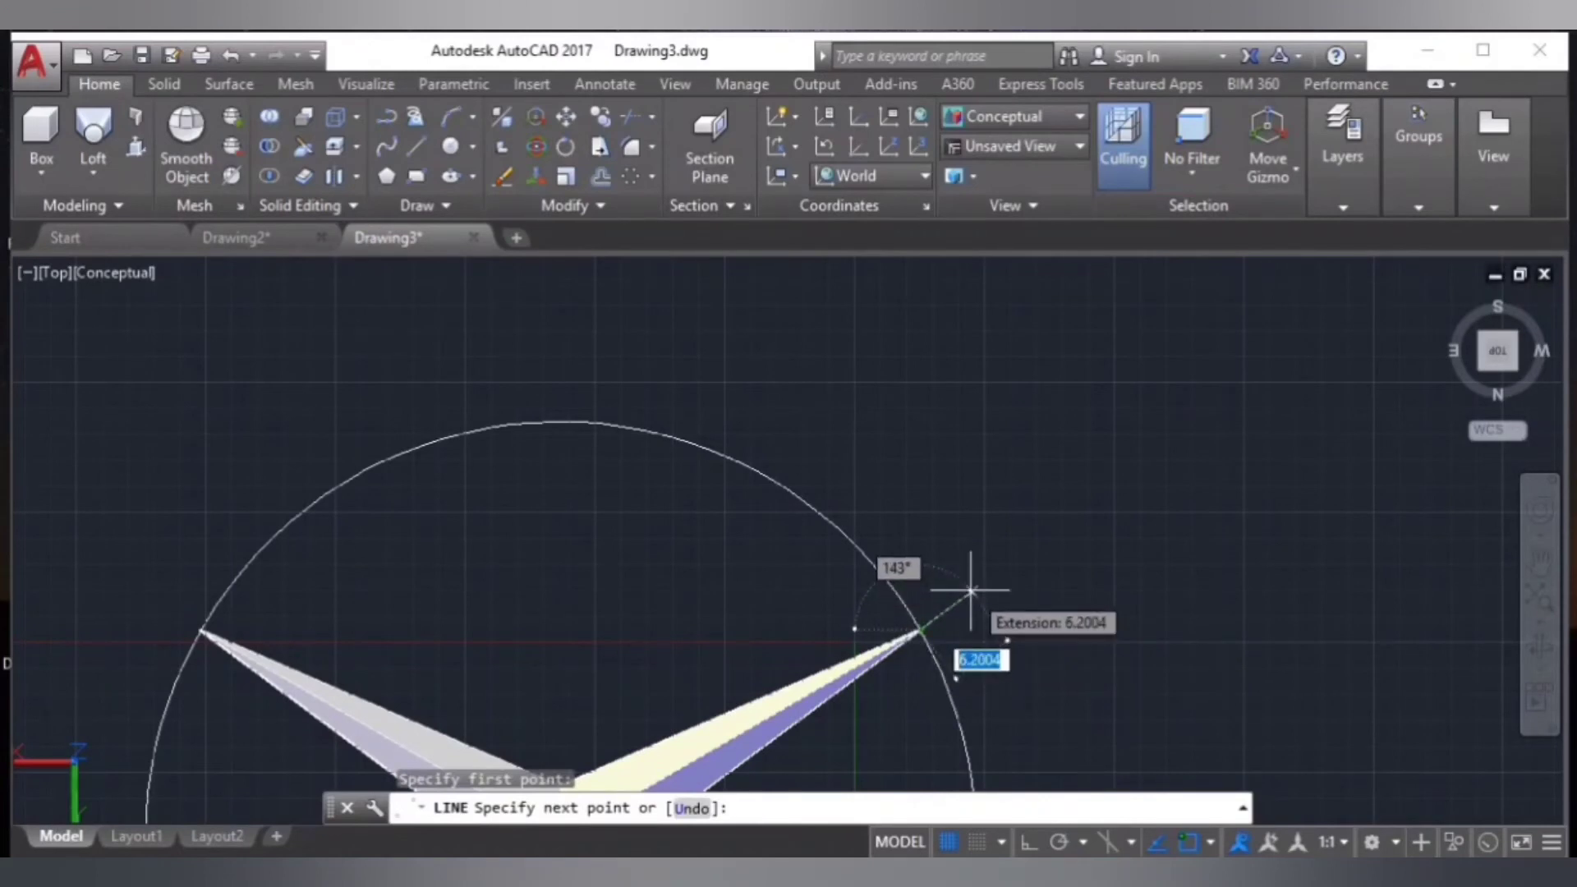
scroll(970, 589, up, 3)
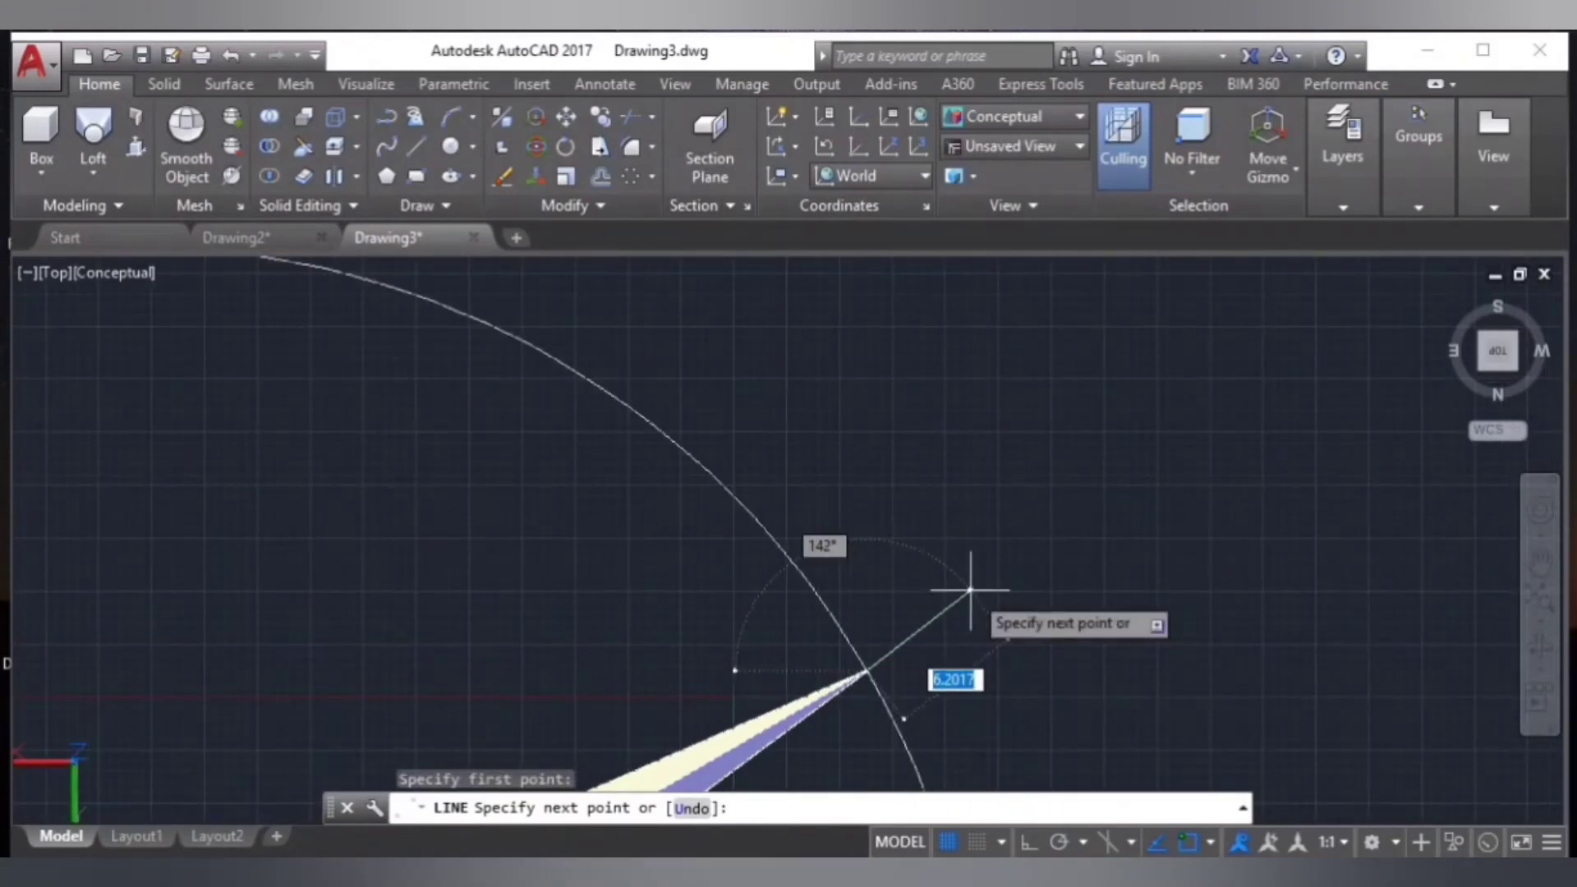
click(1156, 842)
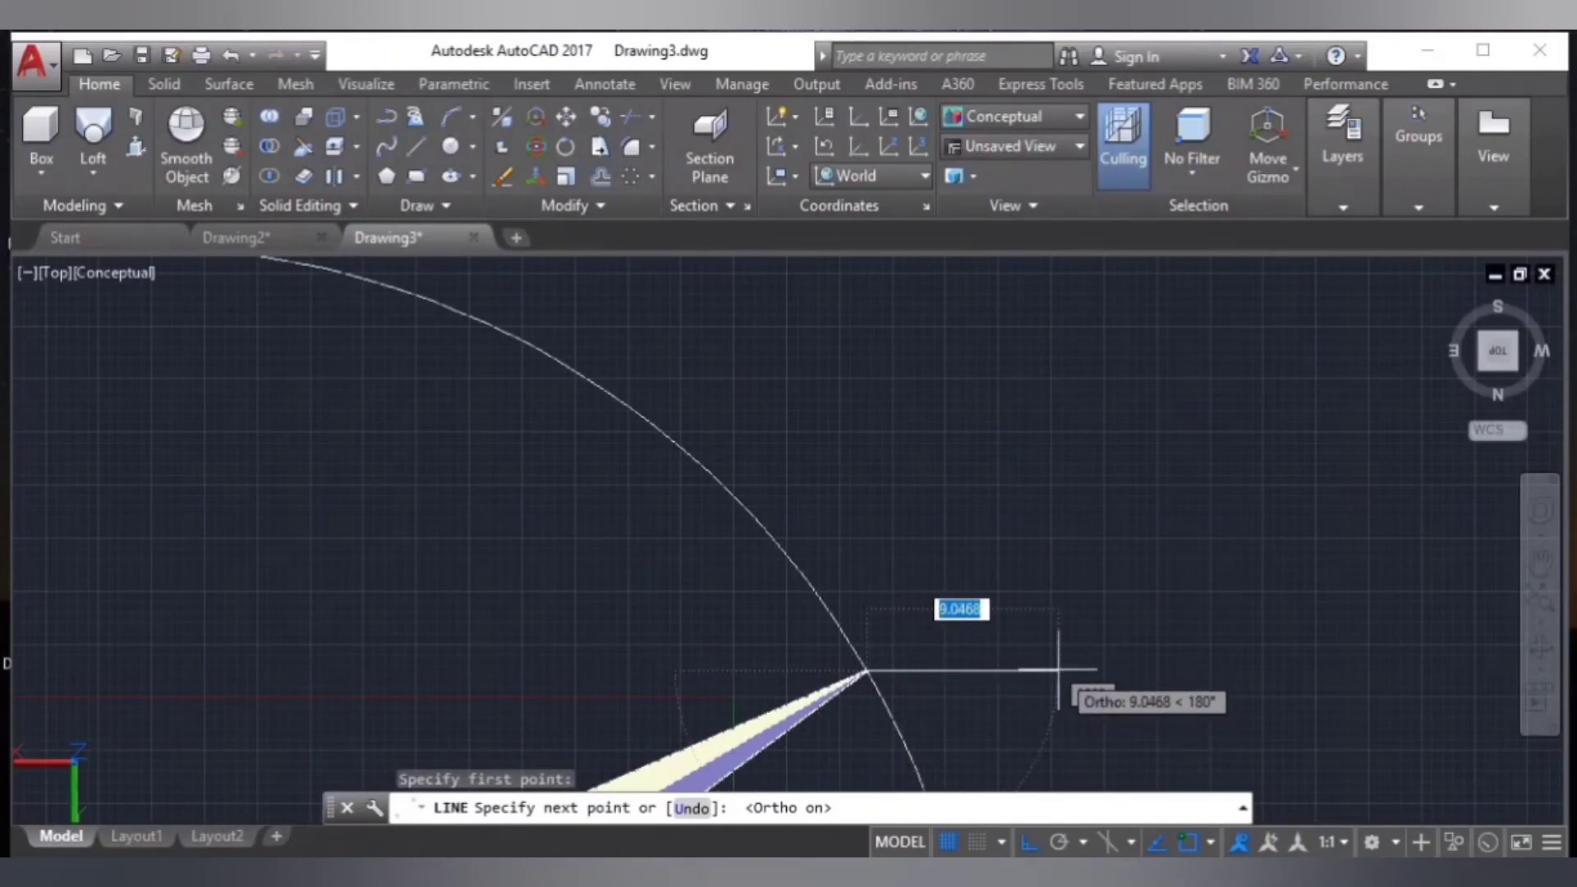
text(5)
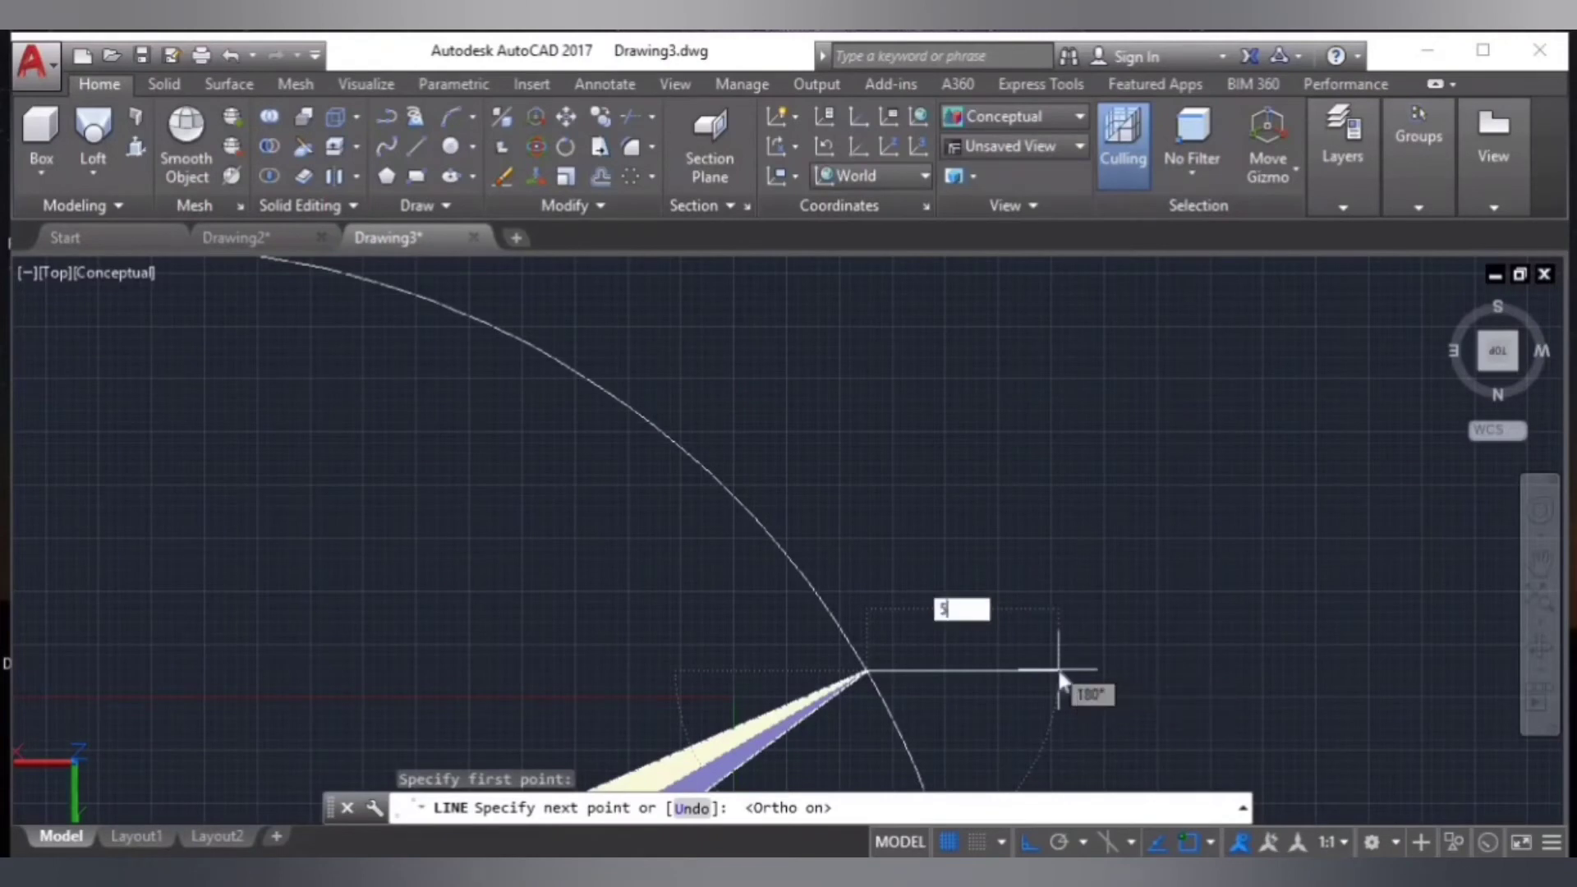
key(Return)
key(Return)
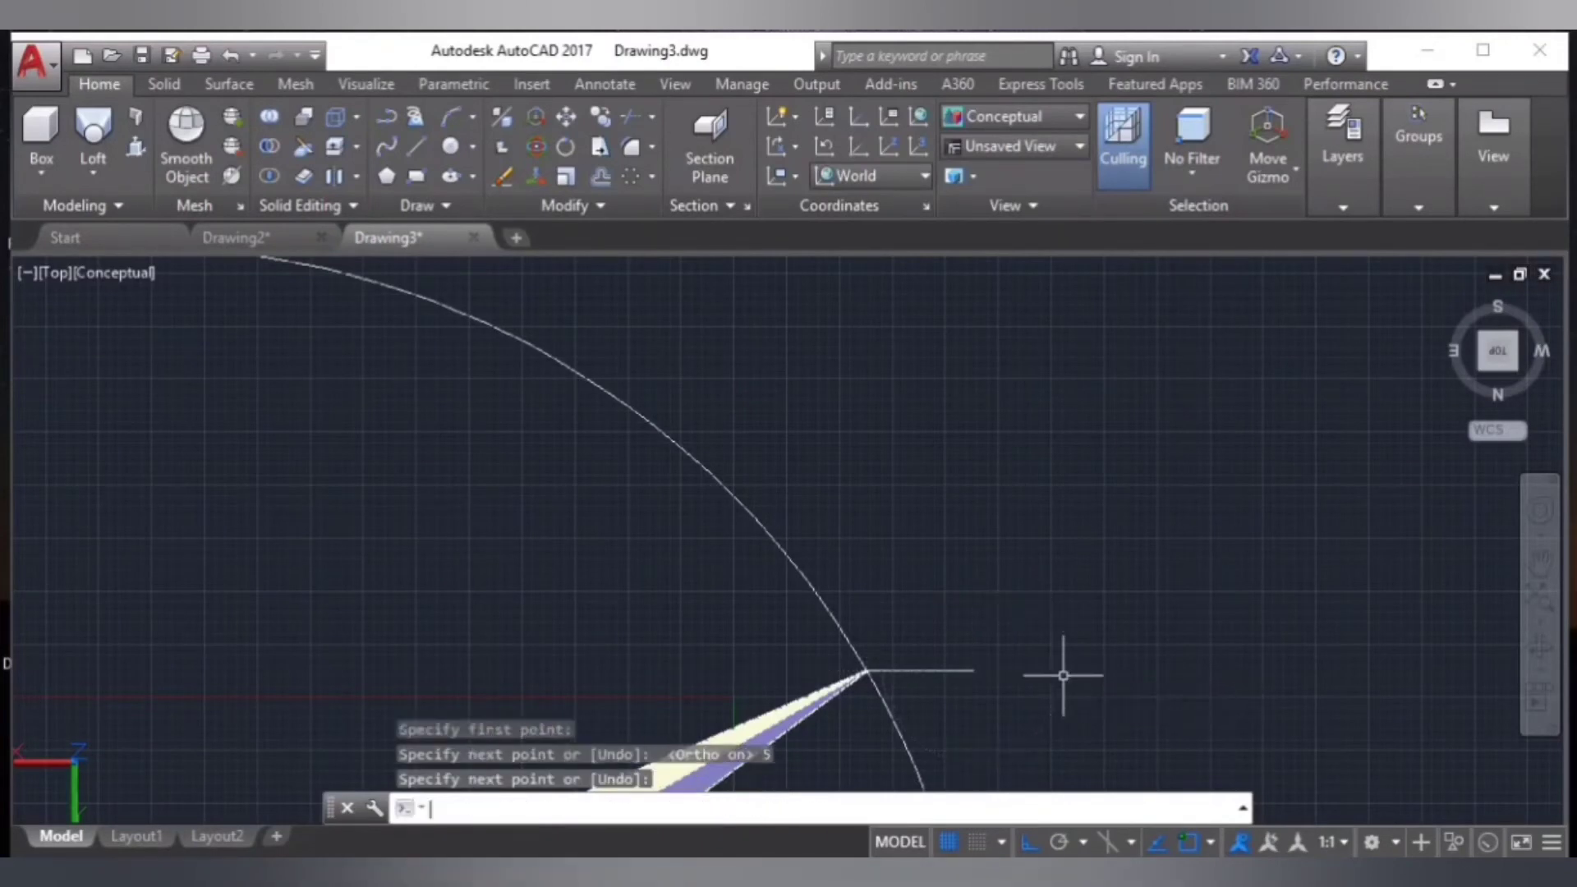
- Erase the trial 5-unit horizontal line
scroll(790, 624, up, 1)
scroll(791, 624, up, 2)
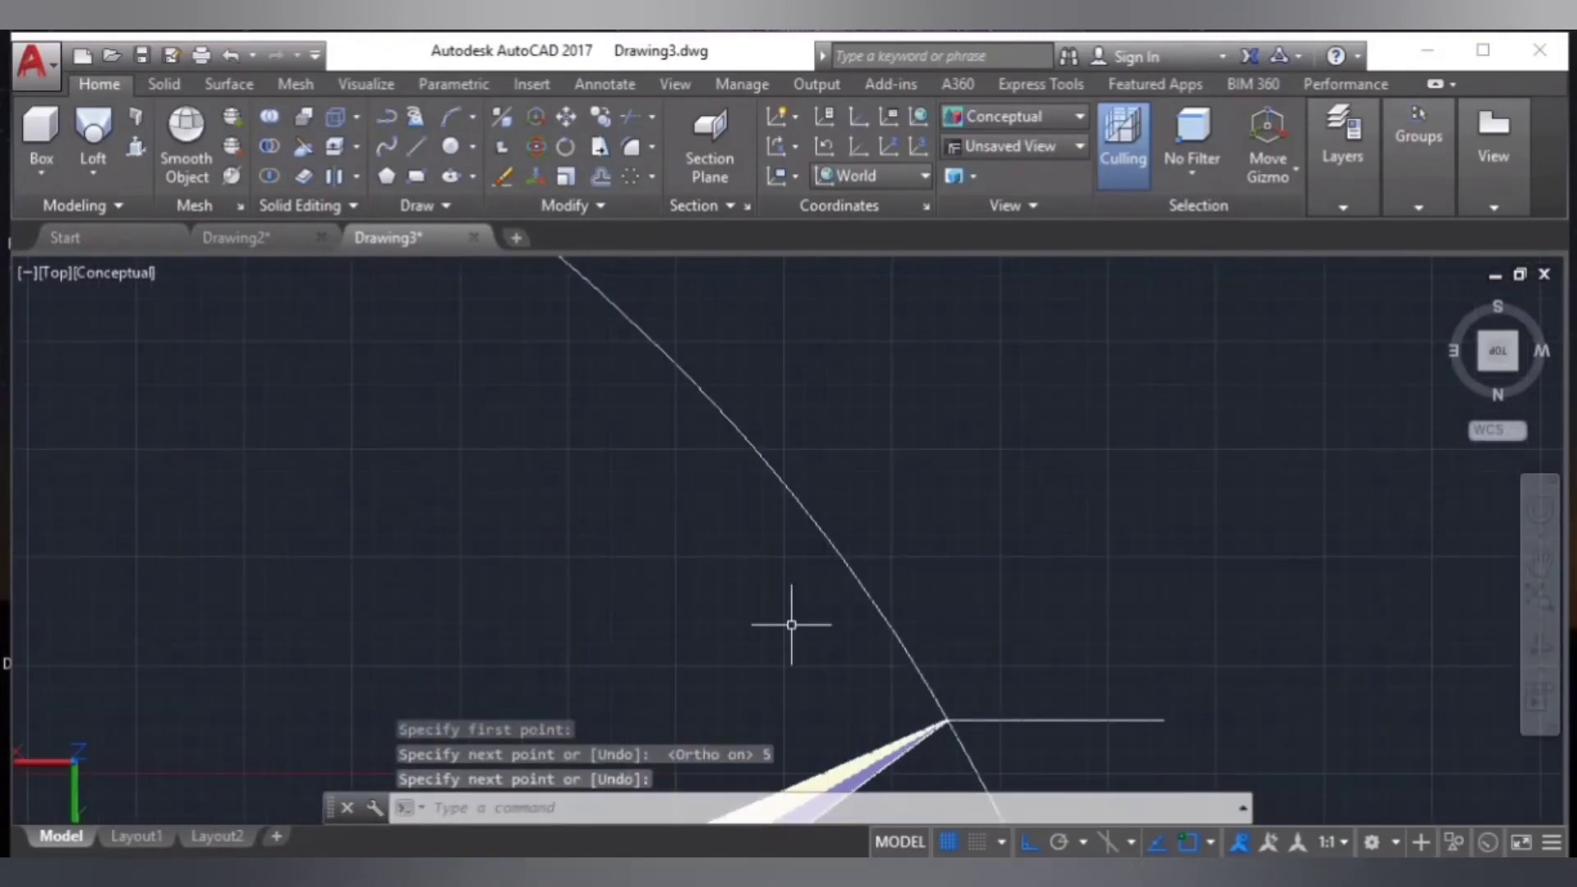
click(1075, 721)
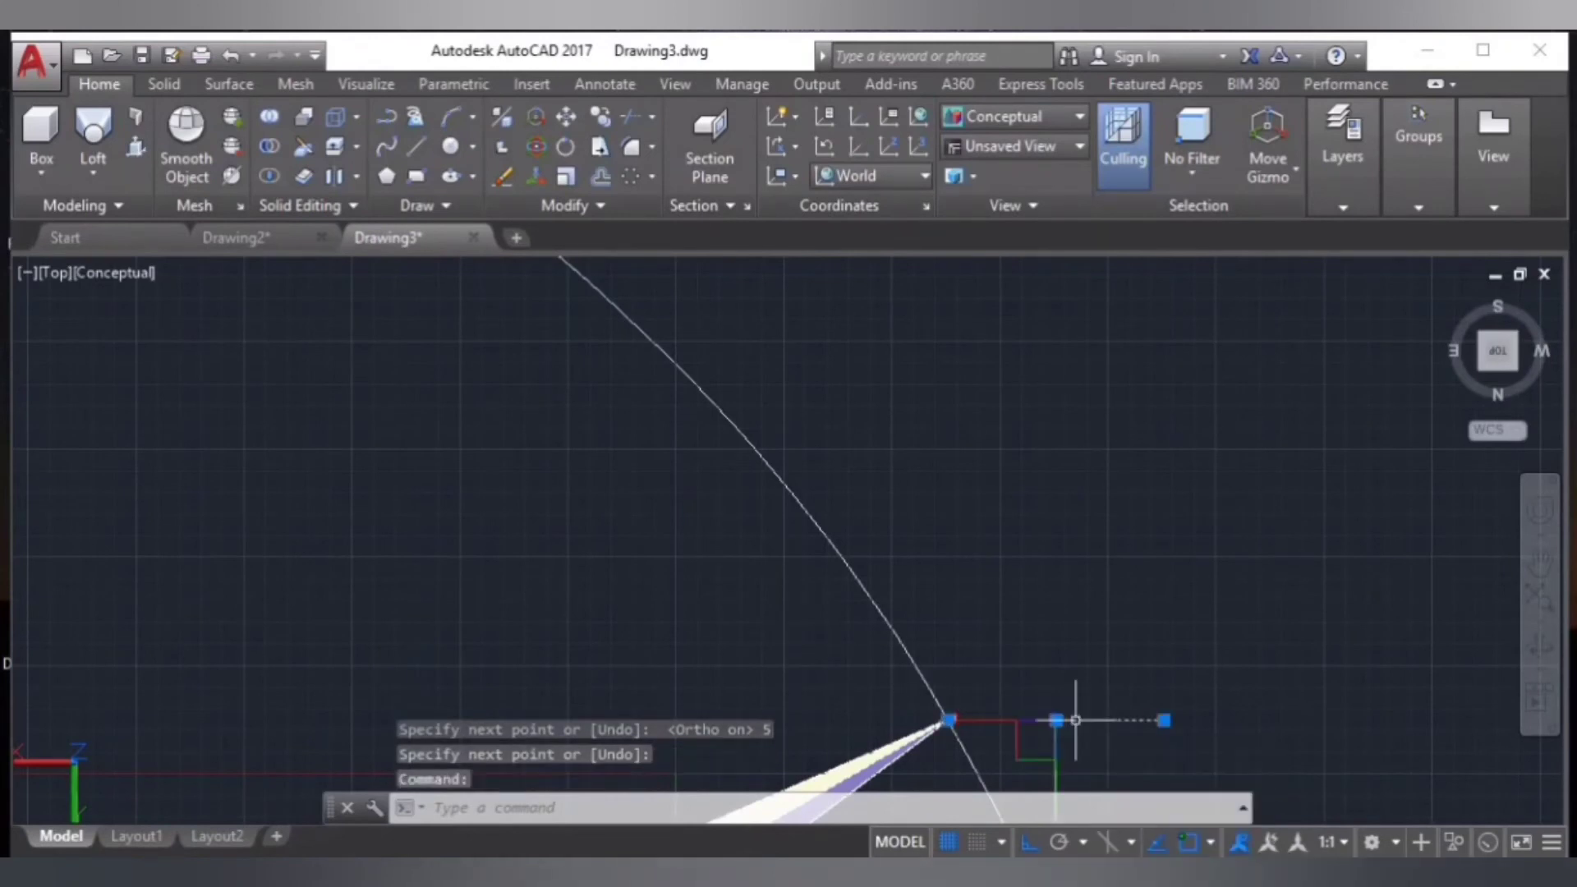
key(Delete)
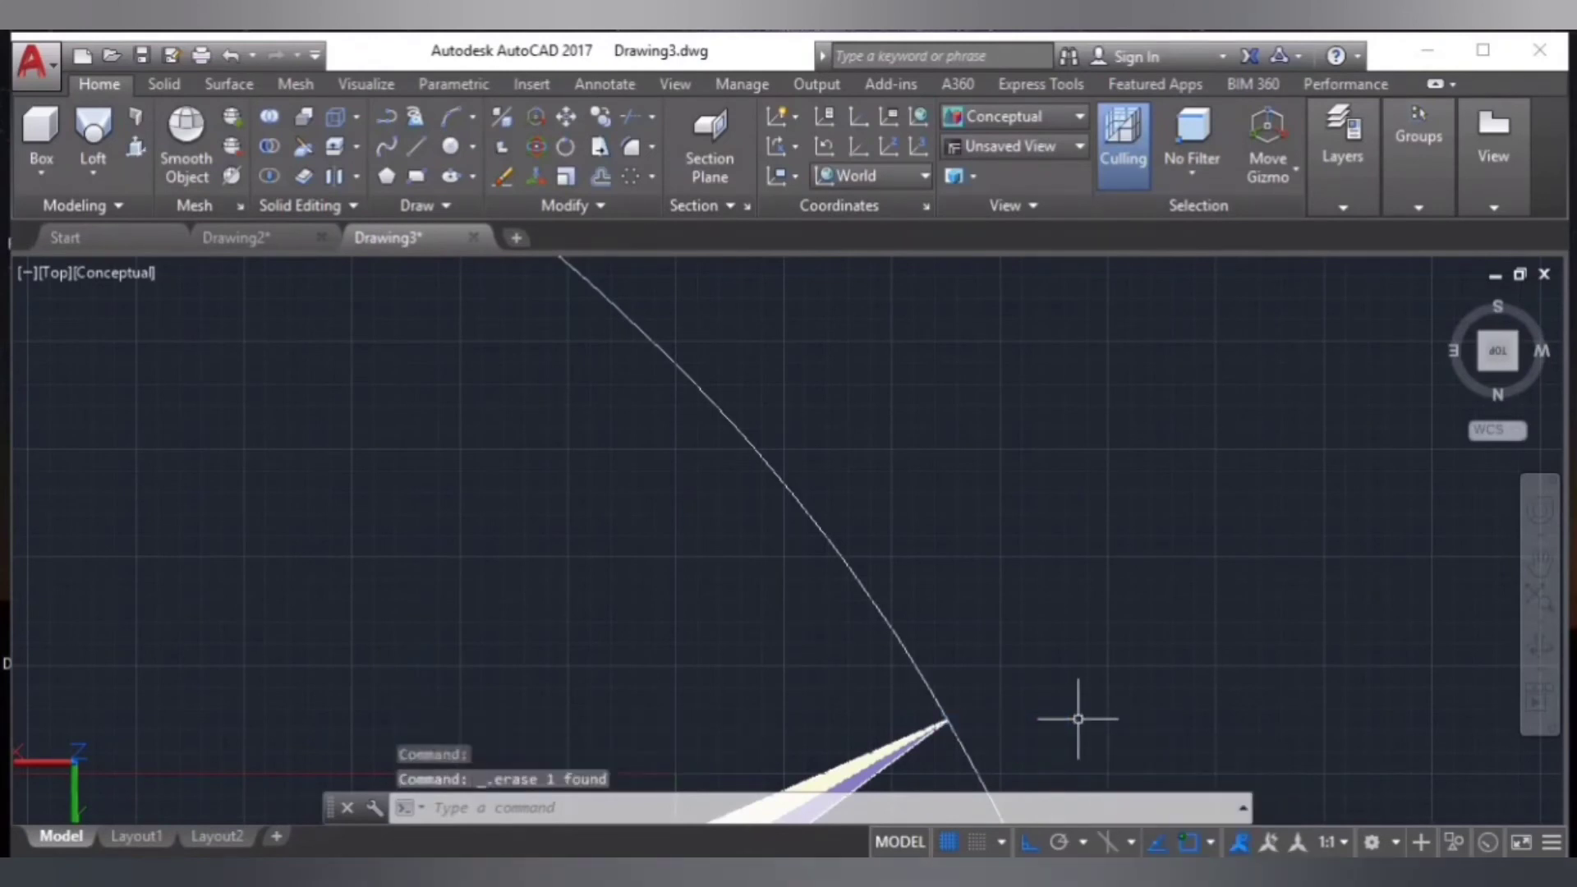
mouse_move(1496, 351)
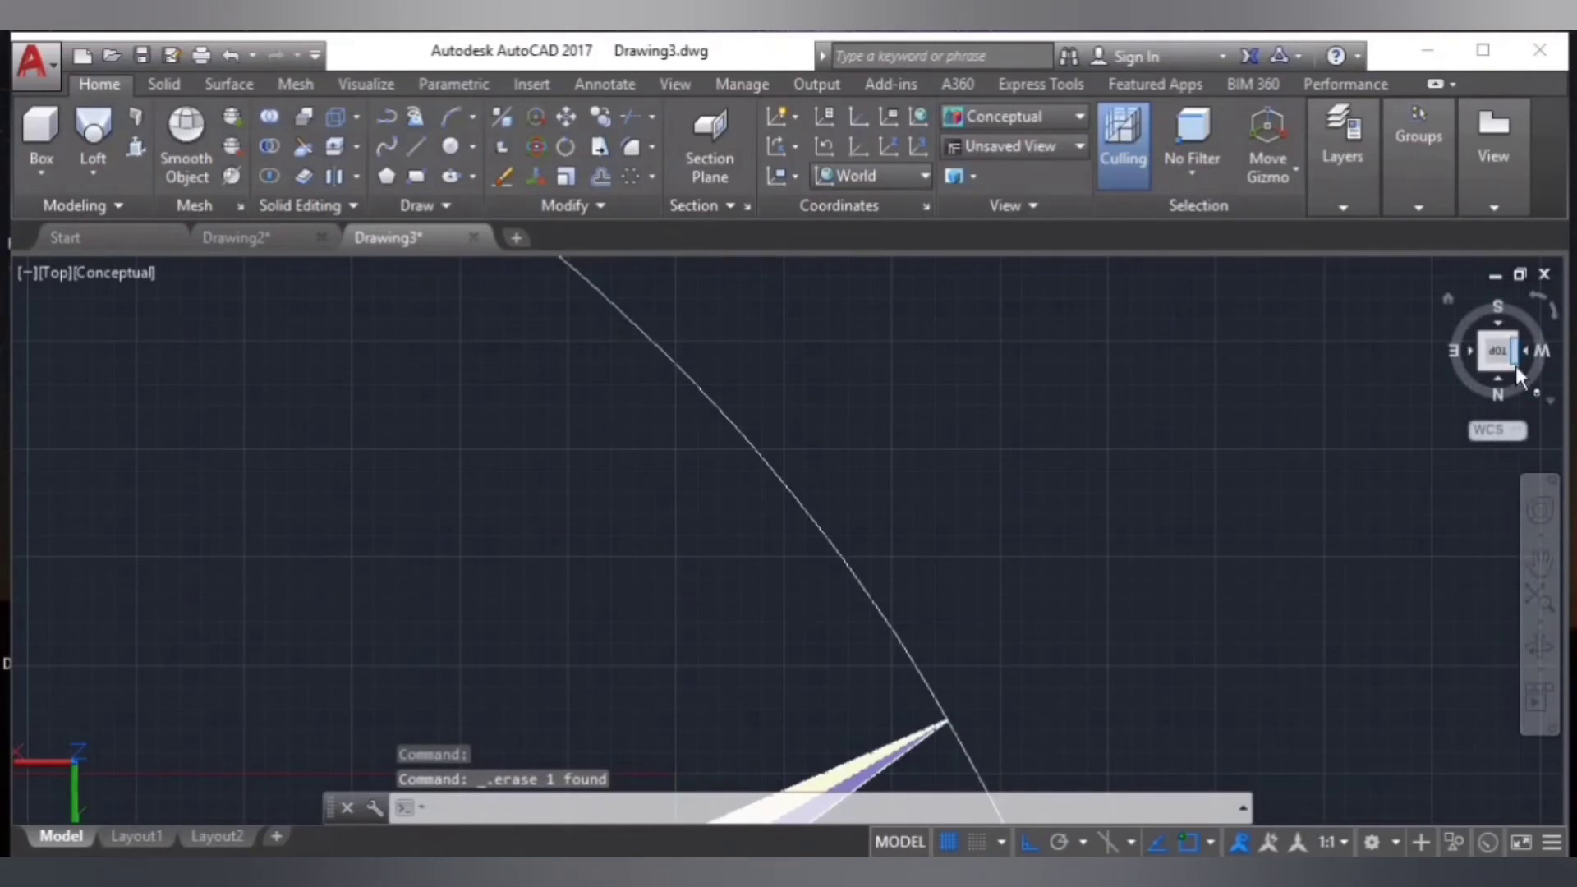
click(1515, 366)
scroll(854, 689, up, 3)
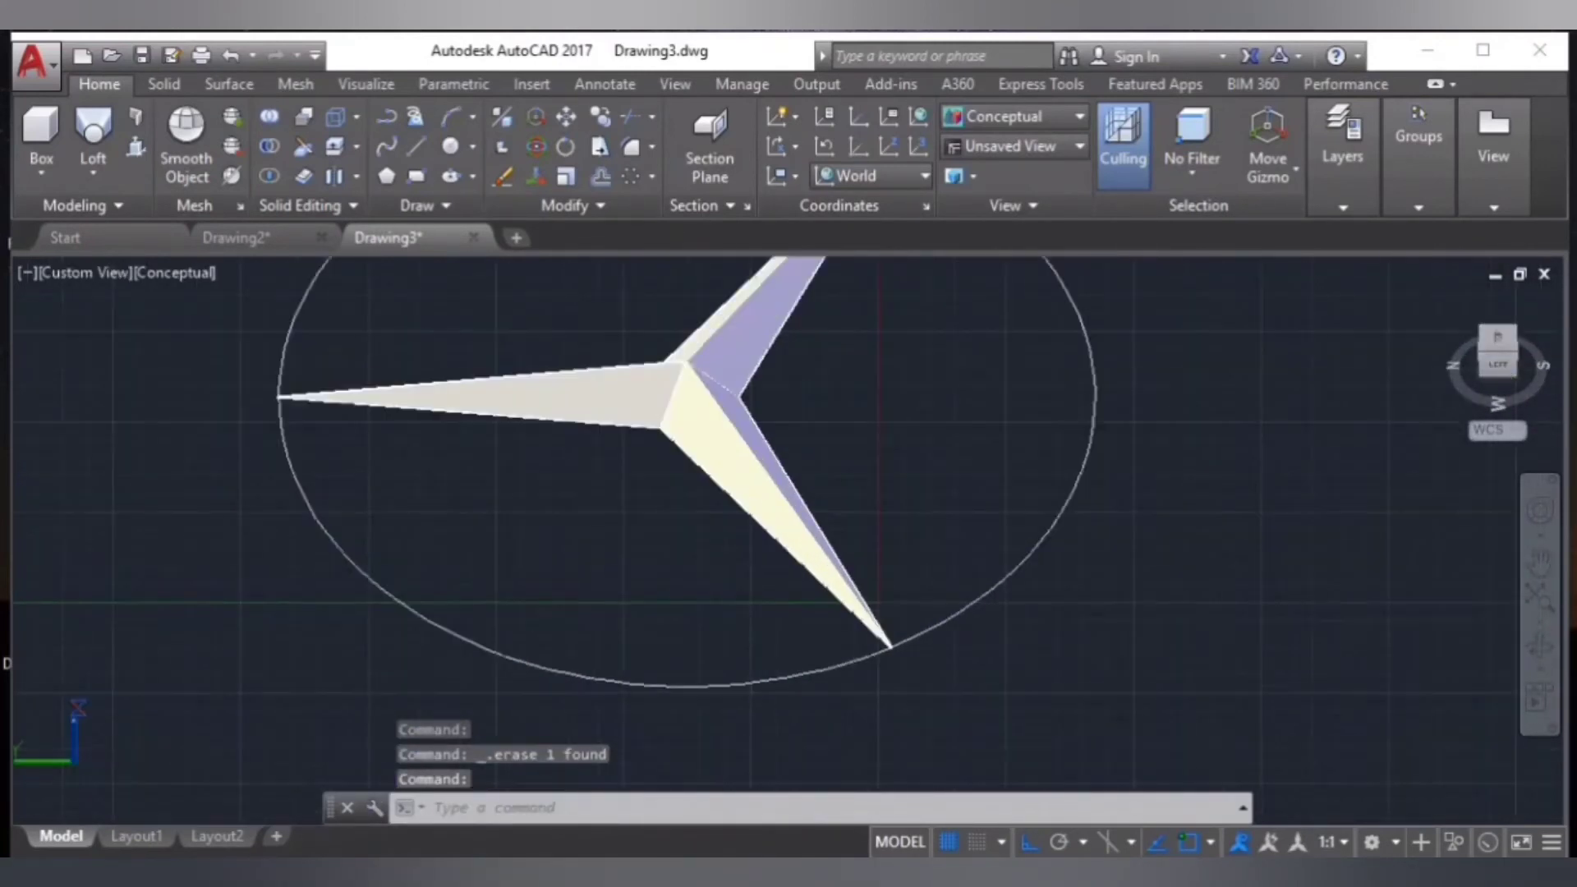
click(1516, 350)
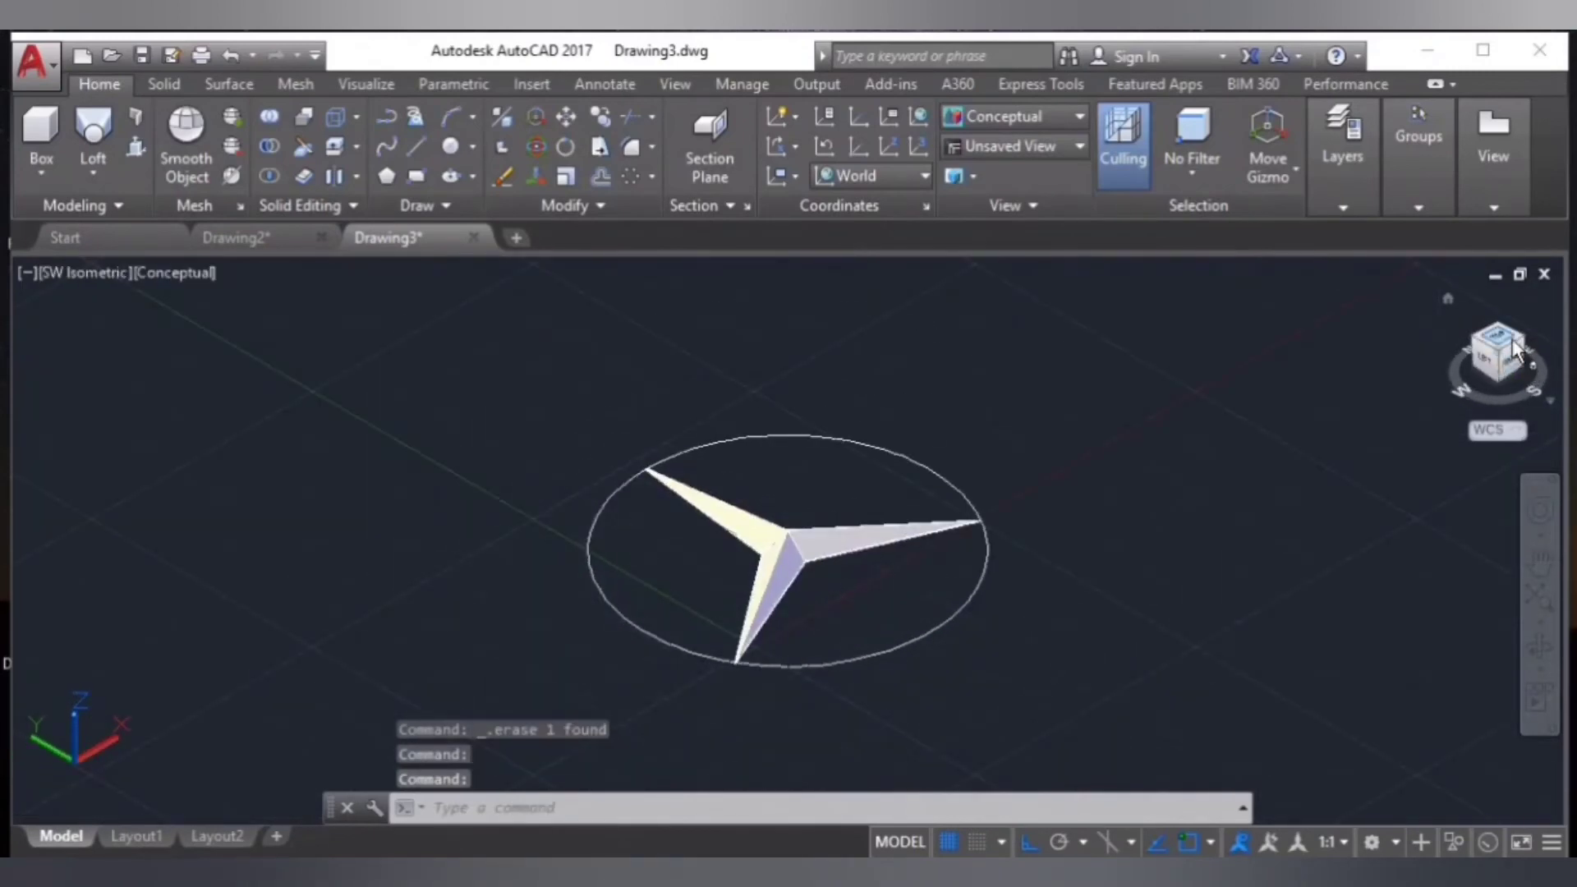
click(1507, 345)
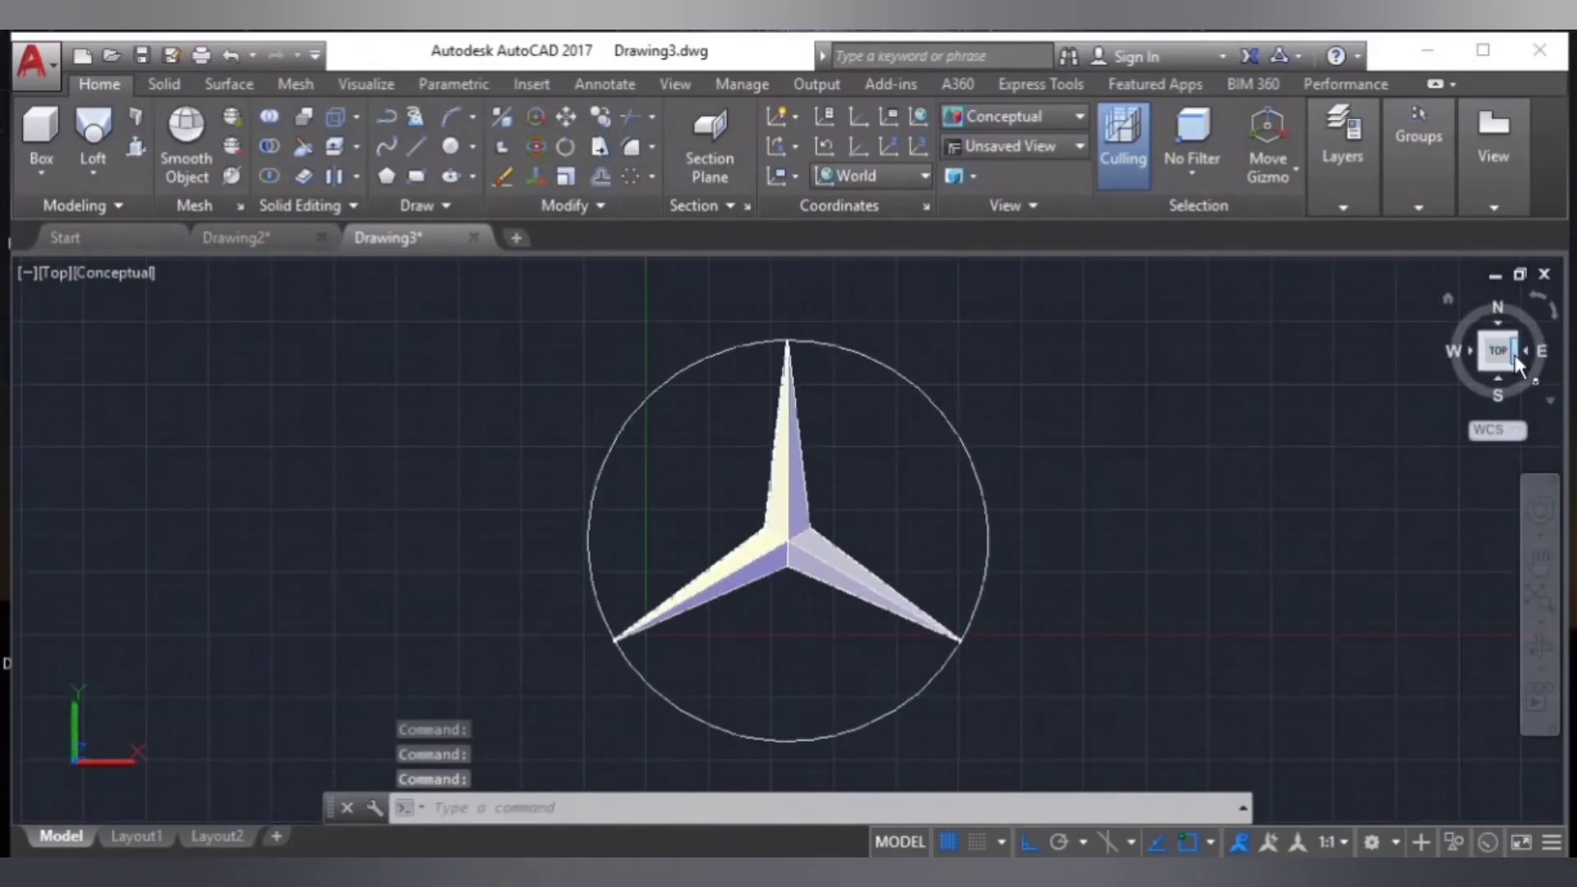
click(1514, 367)
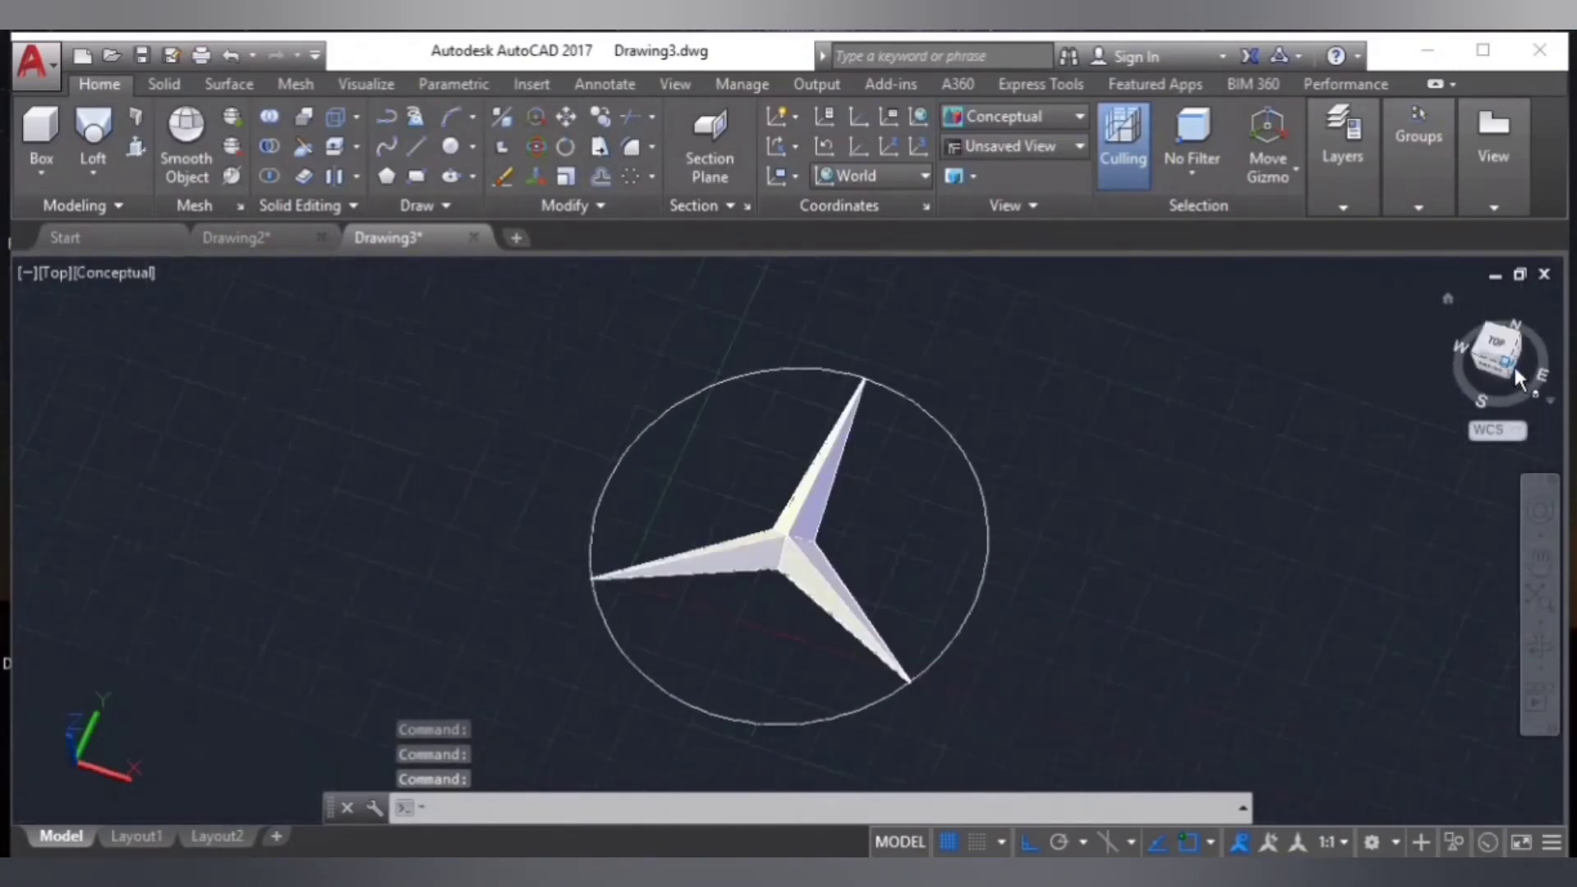
click(1509, 358)
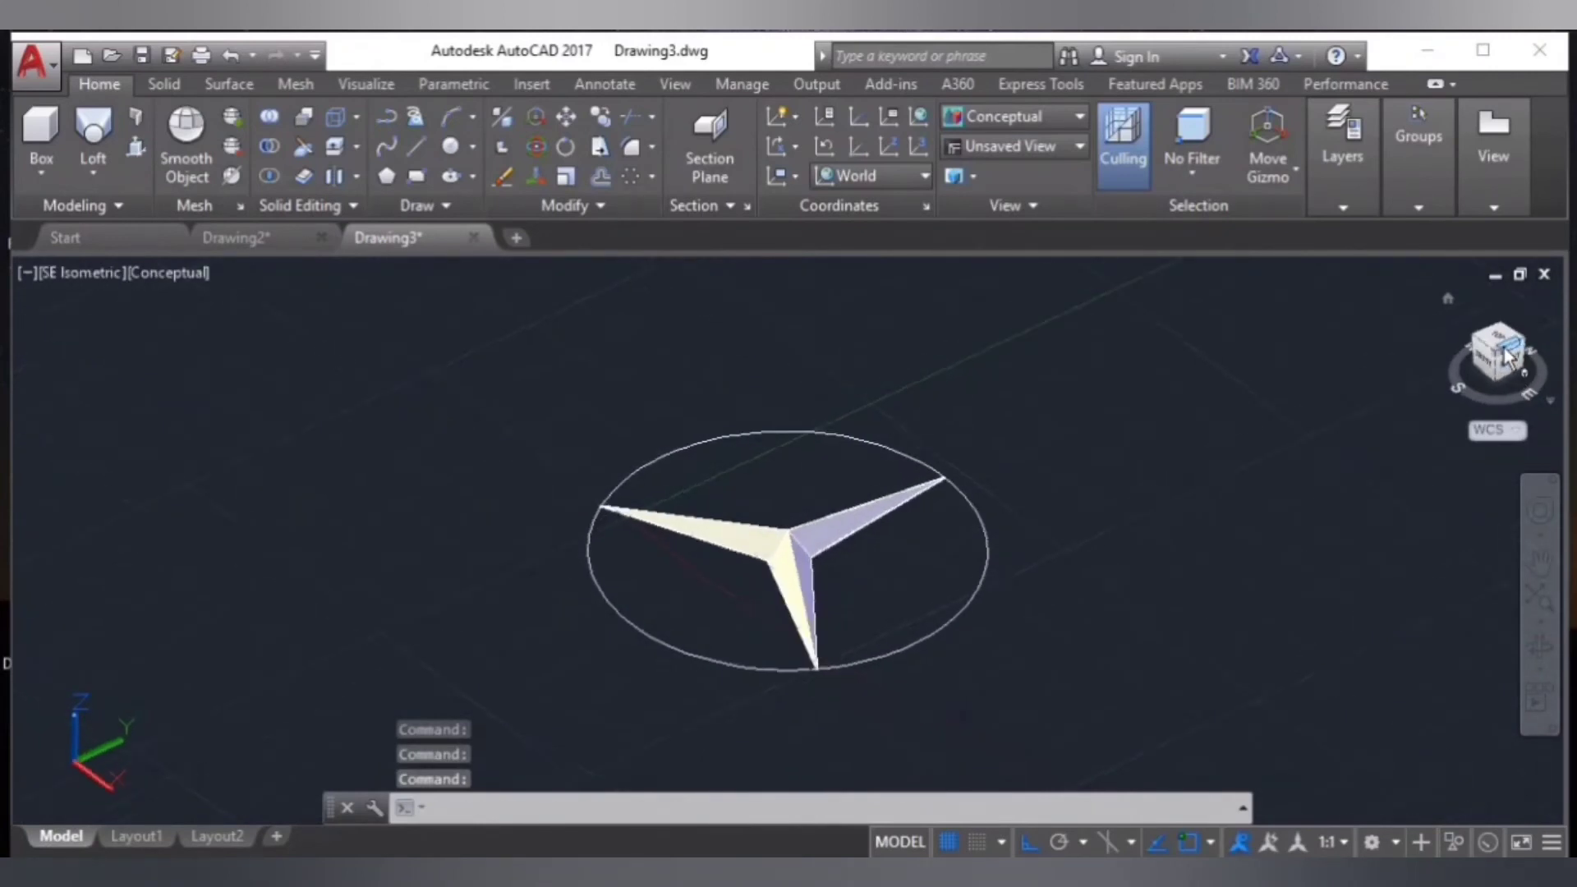
click(1508, 349)
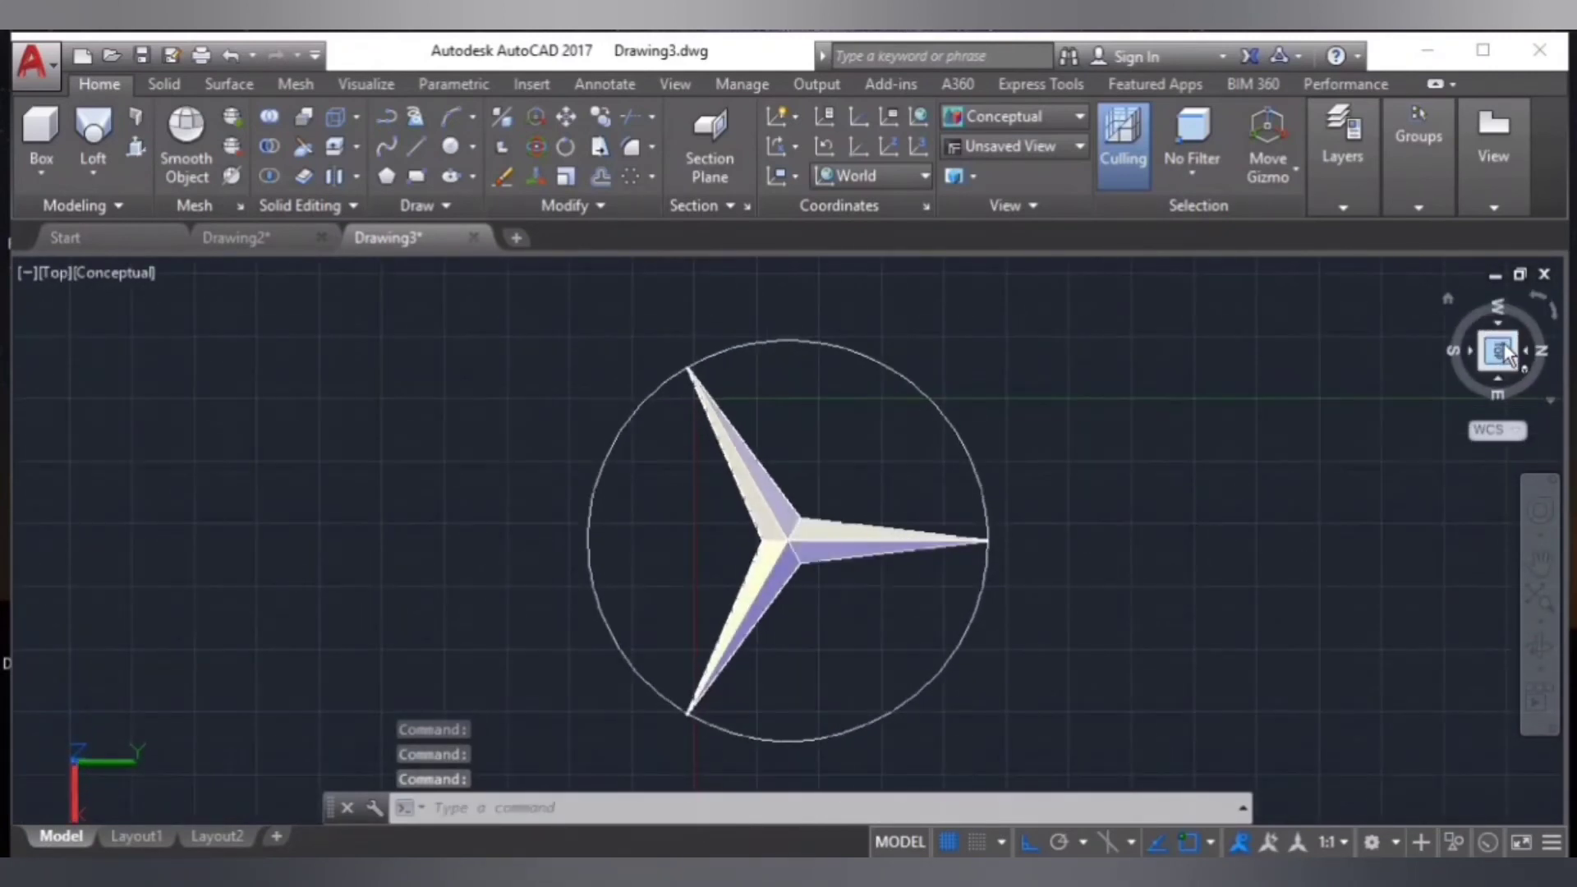
scroll(951, 538, up, 3)
scroll(961, 546, up, 2)
scroll(952, 551, up, 2)
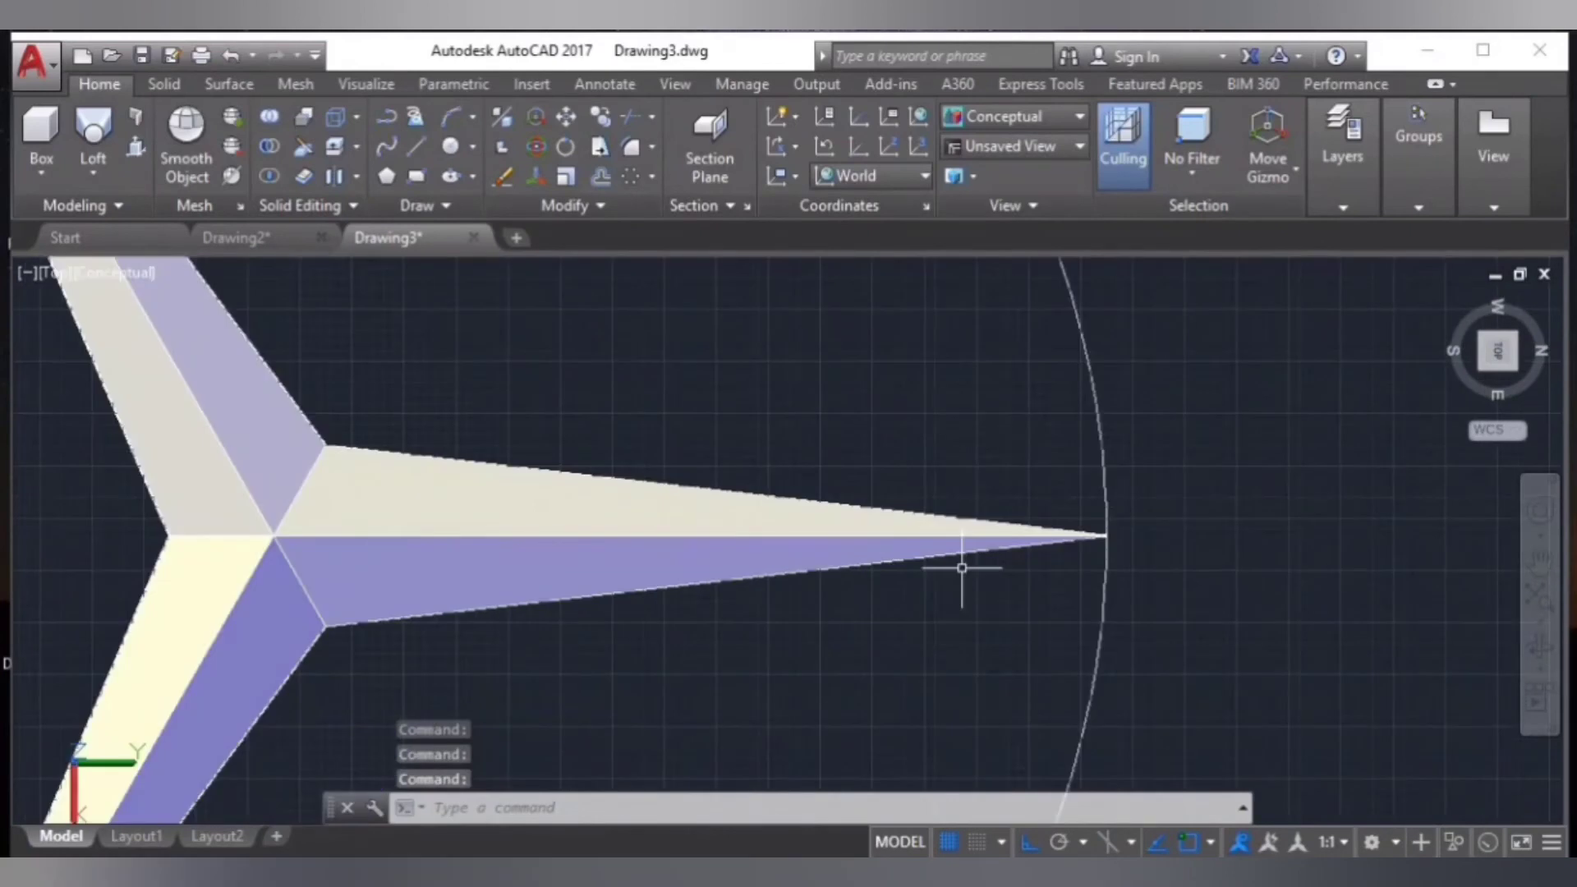
scroll(916, 476, down, 3)
- Draw a 5-unit base line from the right spike's tip
click(416, 146)
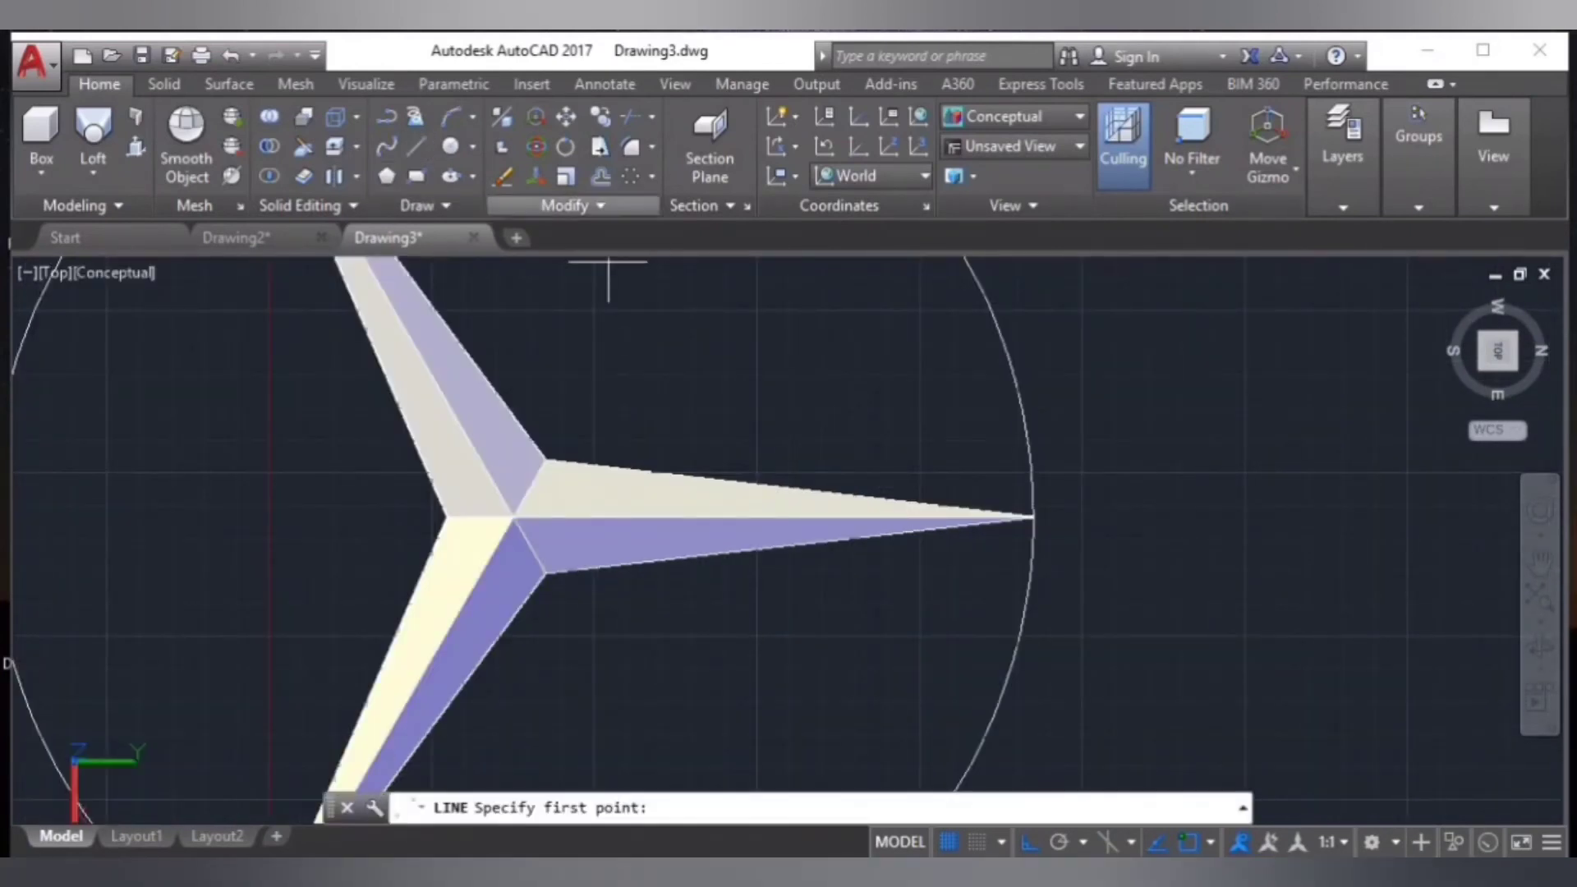
click(1032, 517)
text(5)
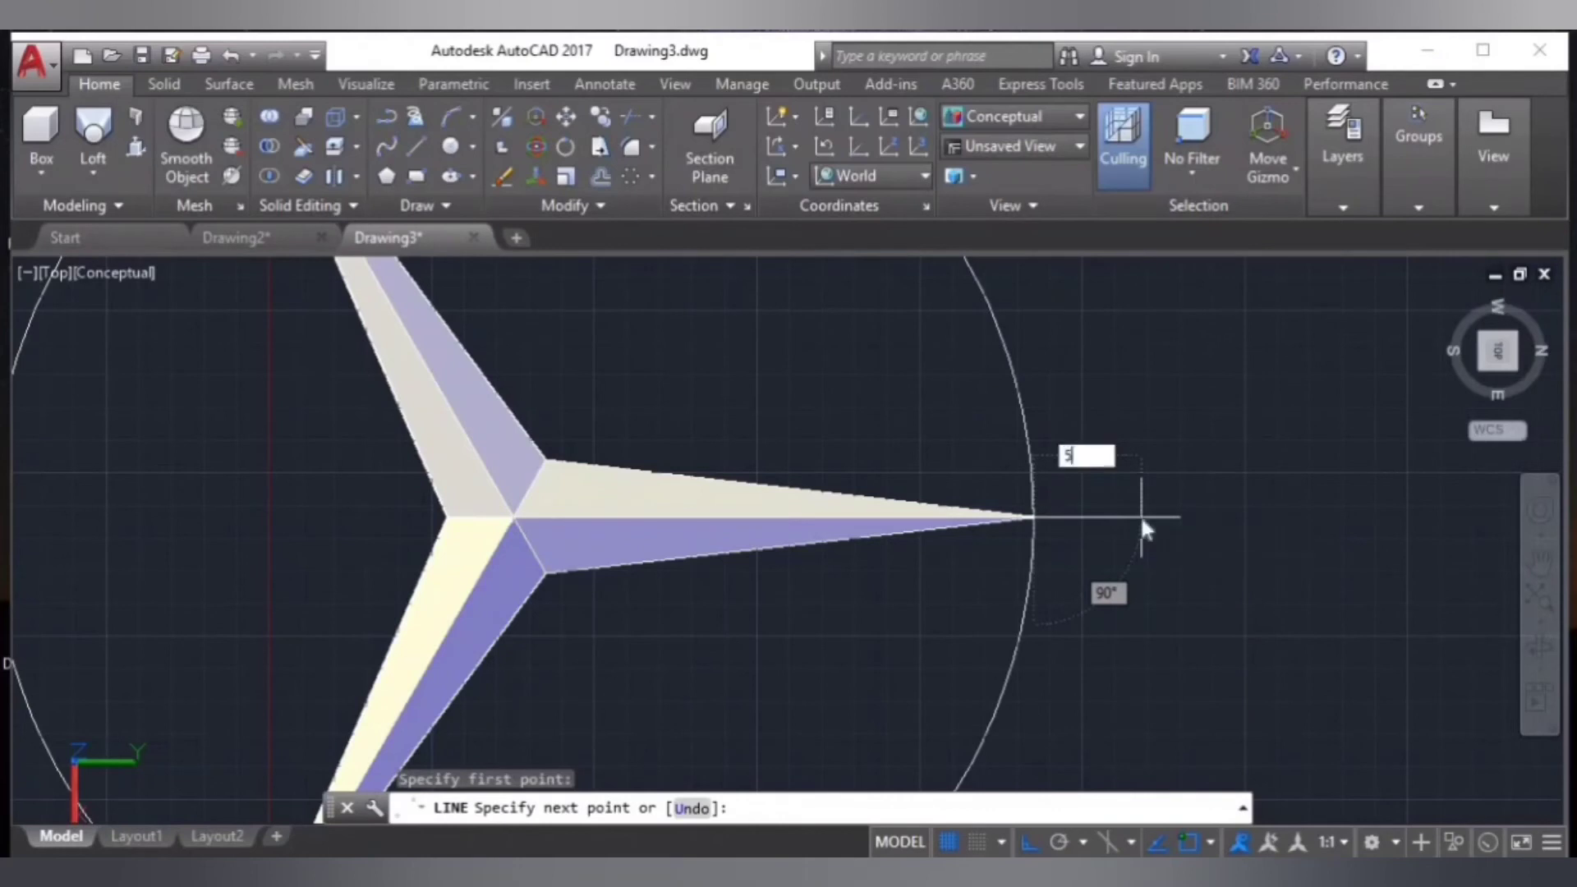
key(Return)
key(Return)
scroll(1146, 521, up, 2)
scroll(1145, 521, up, 5)
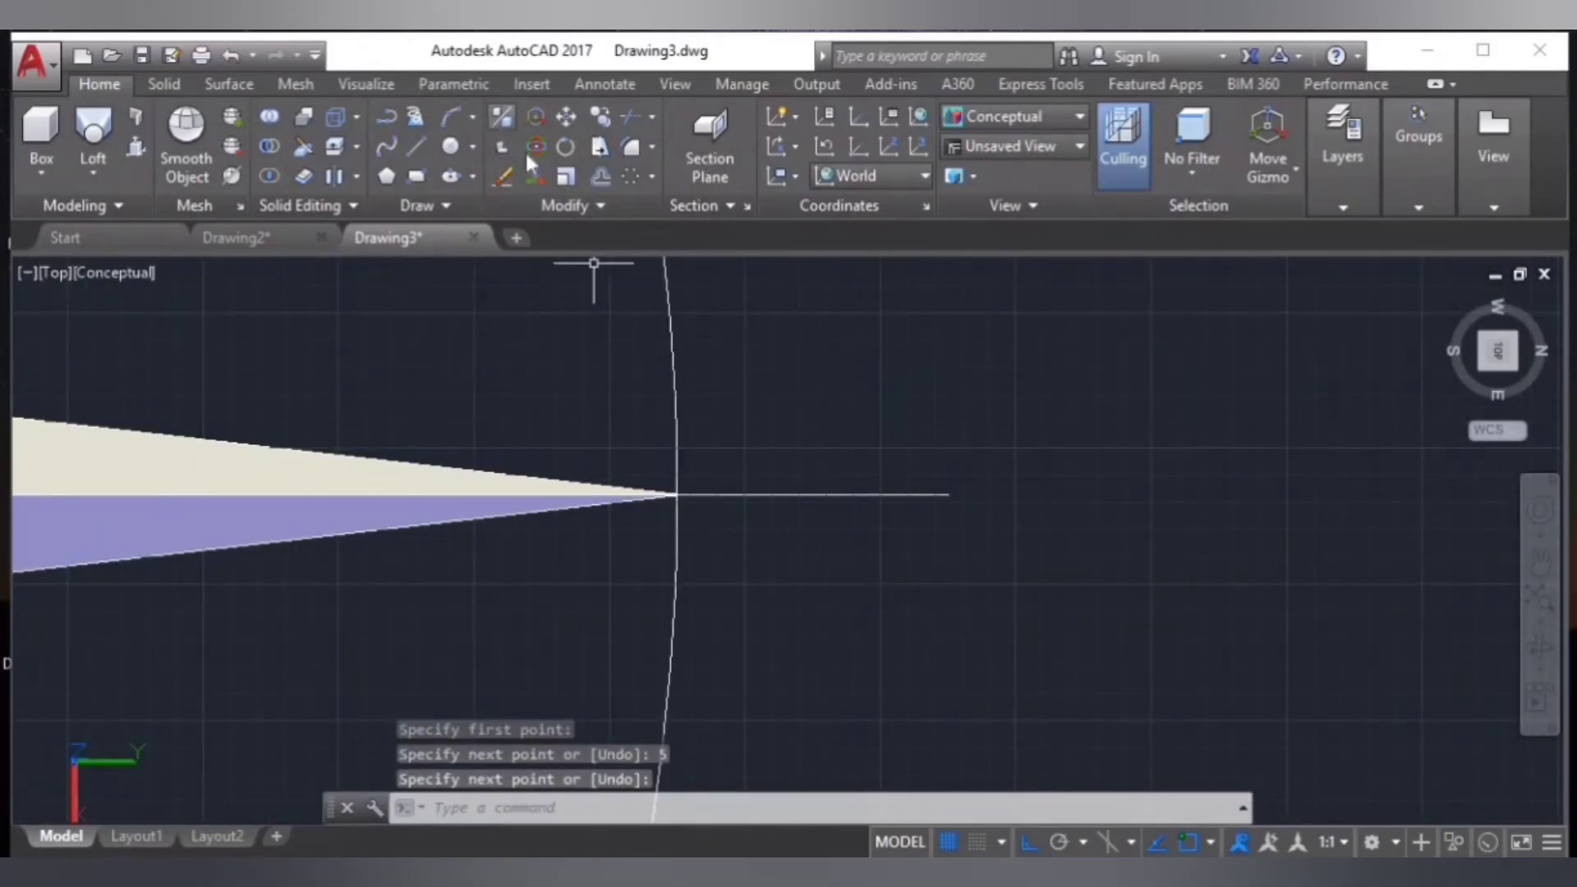
- Draw a 3-unit vertical line up from the base's centre
click(415, 146)
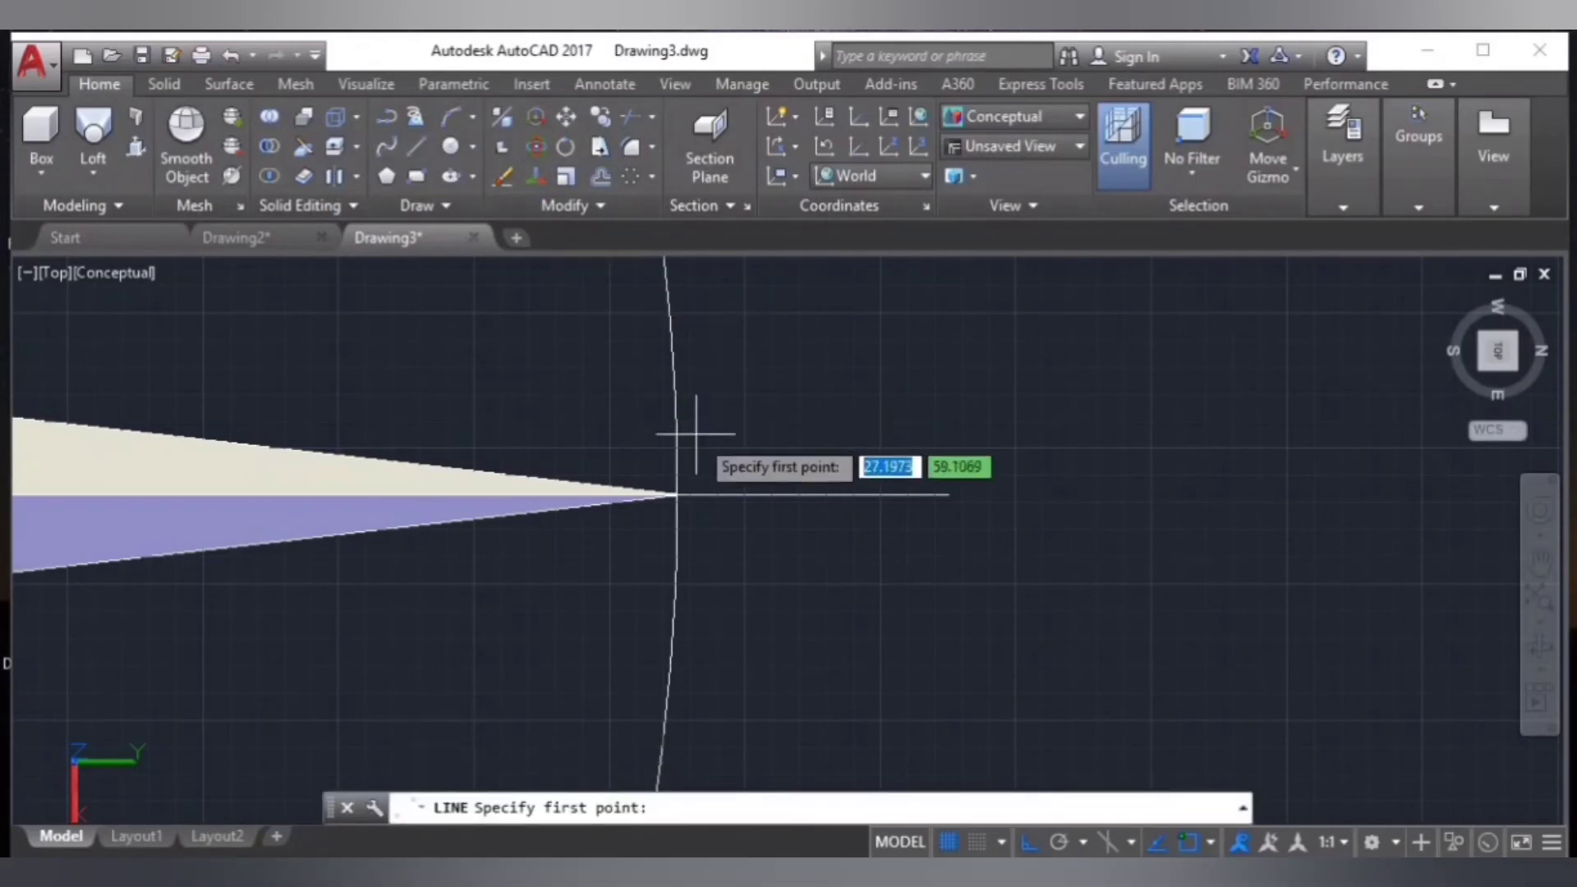
scroll(762, 486, up, 2)
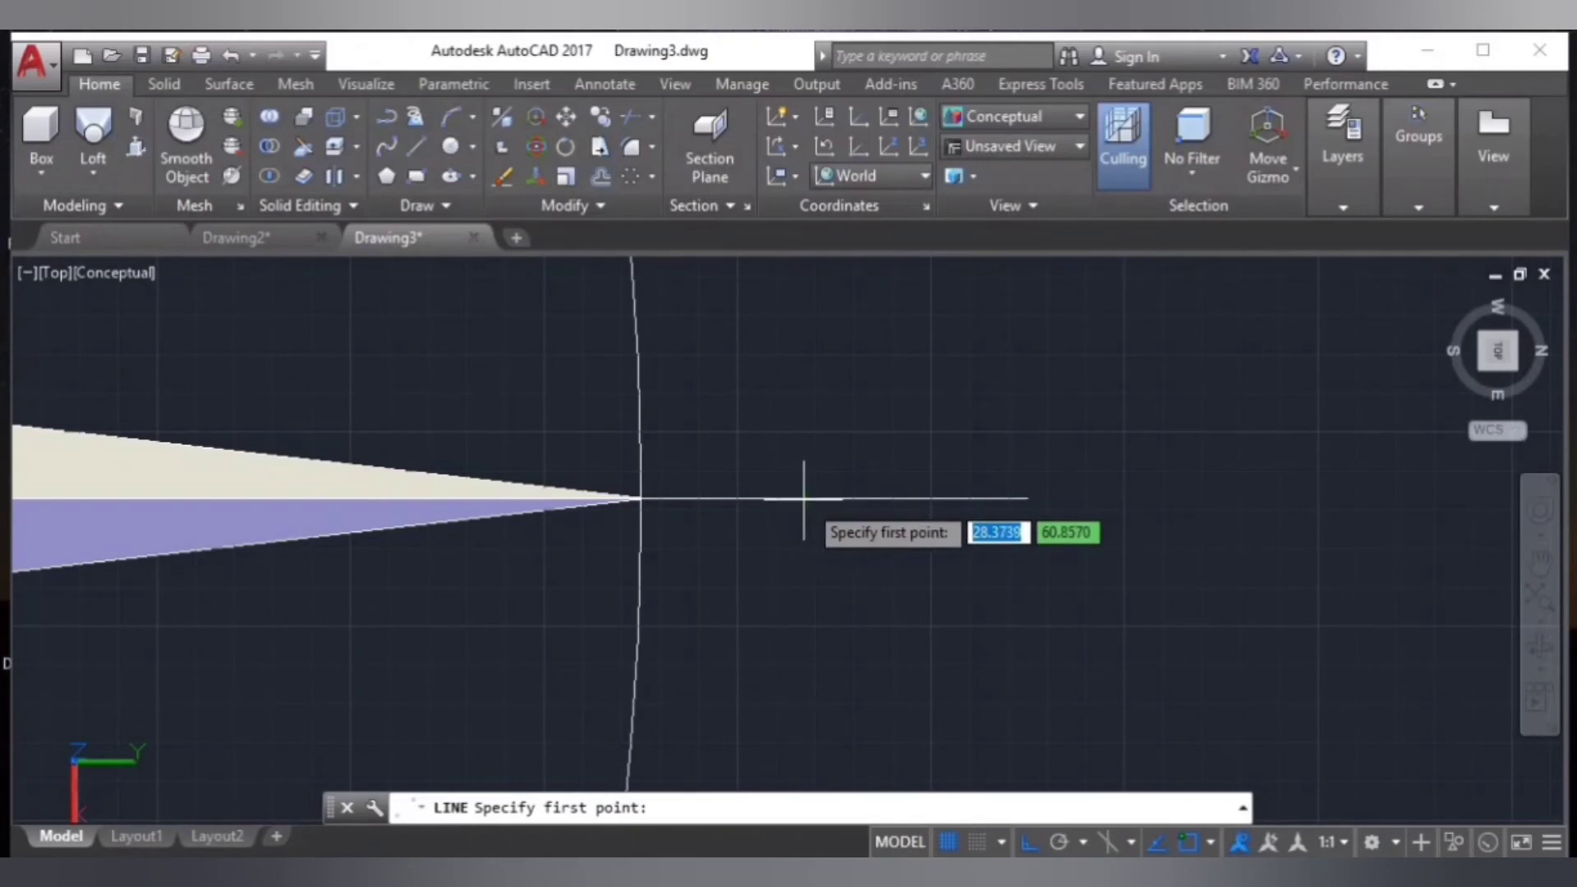
click(797, 498)
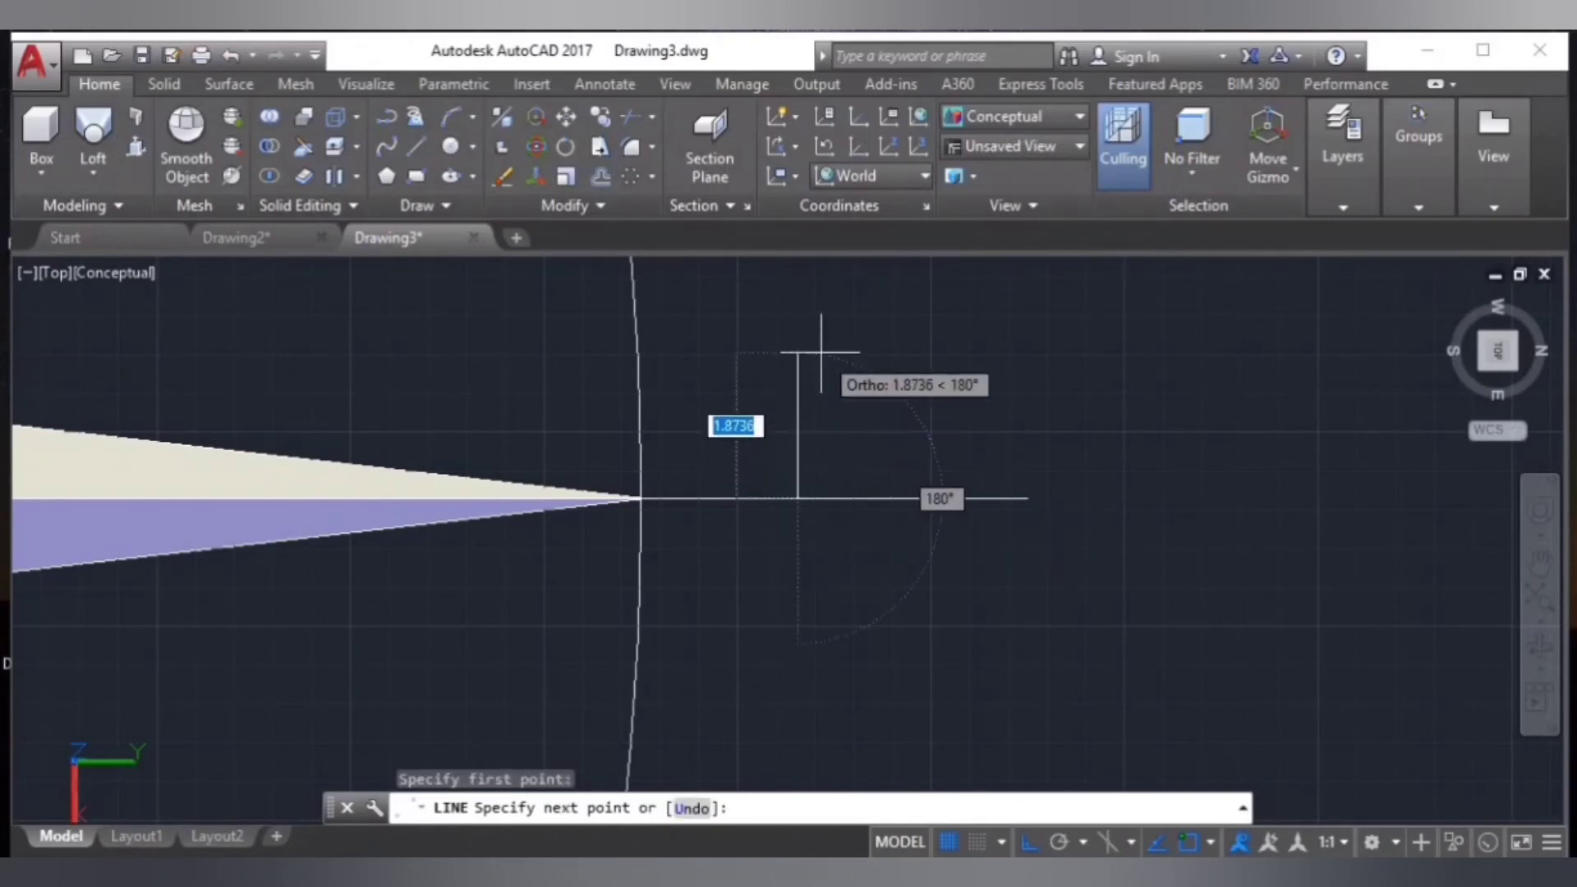
text(3)
key(Return)
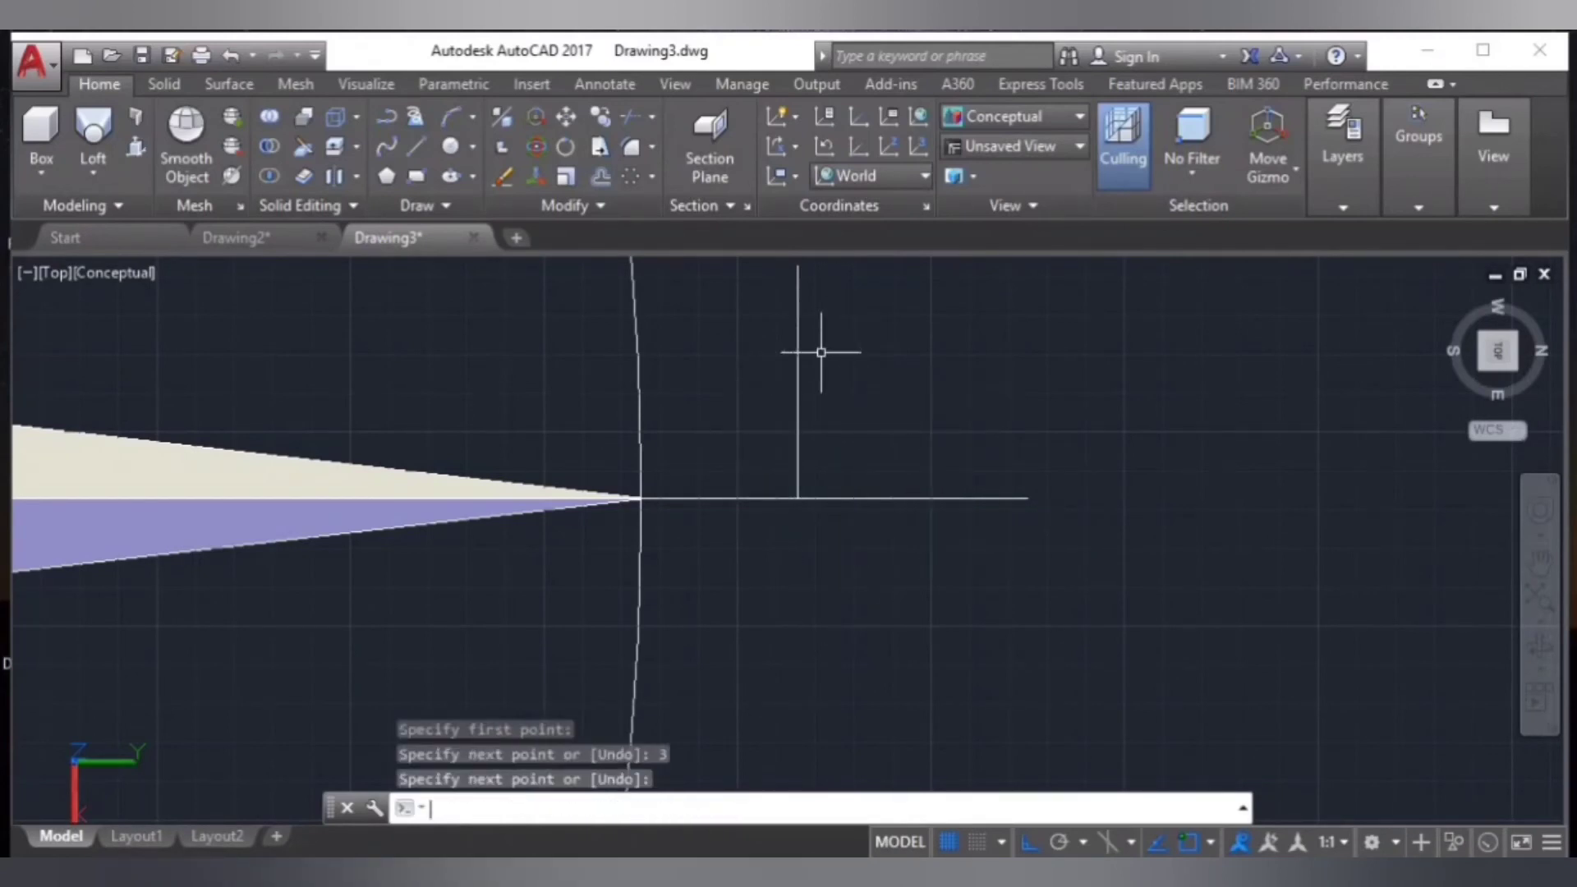
key(Return)
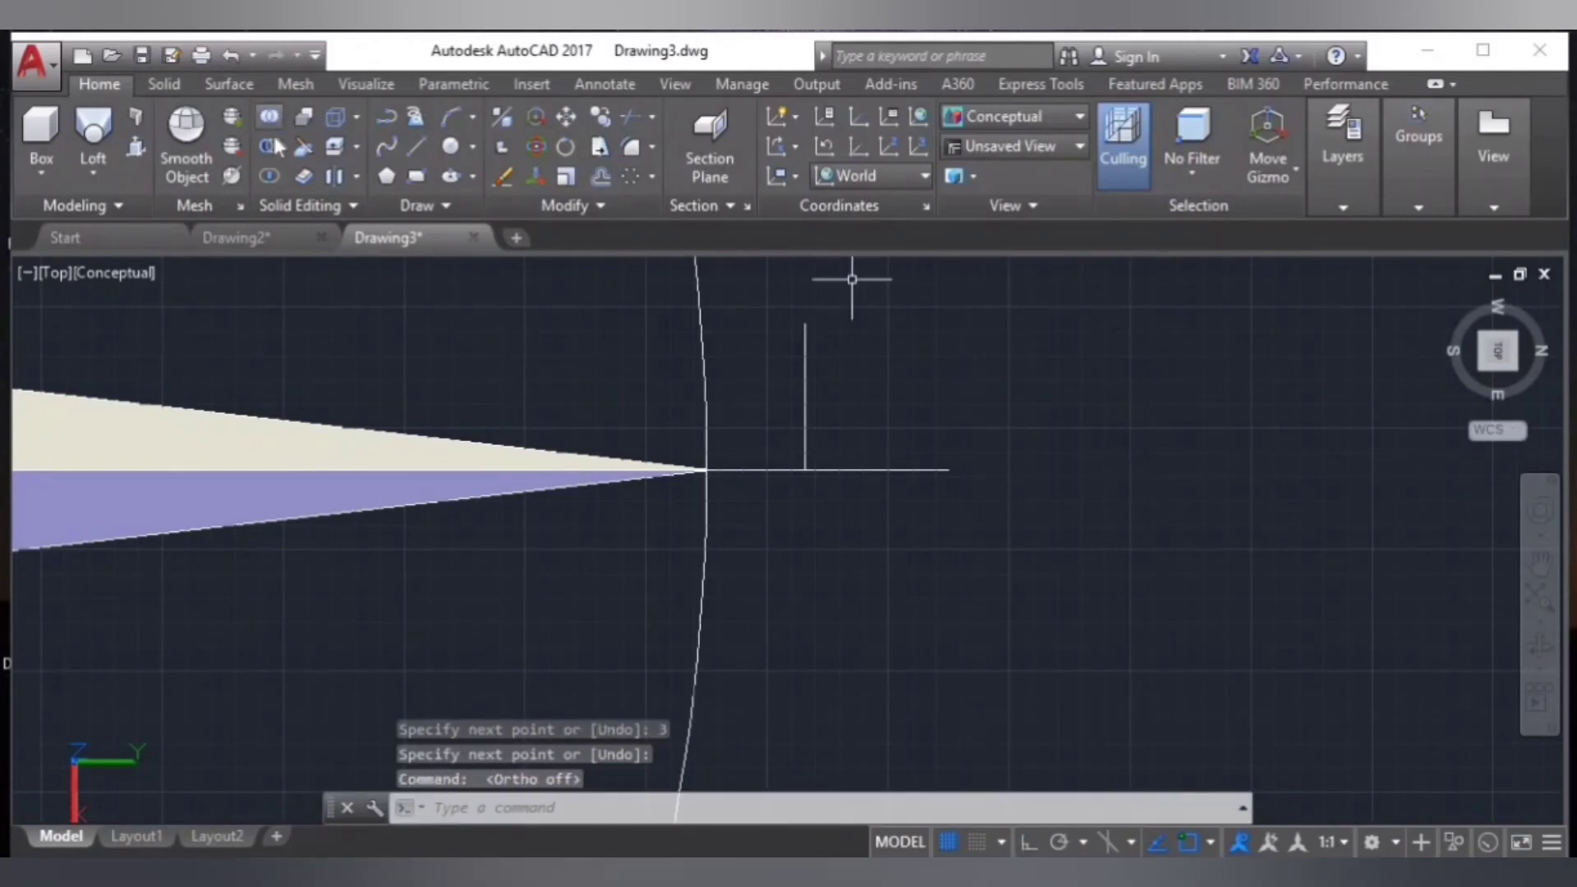
- Draw the two triangle sides from the base start to the apex and down to the base end
click(411, 152)
scroll(731, 564, up, 2)
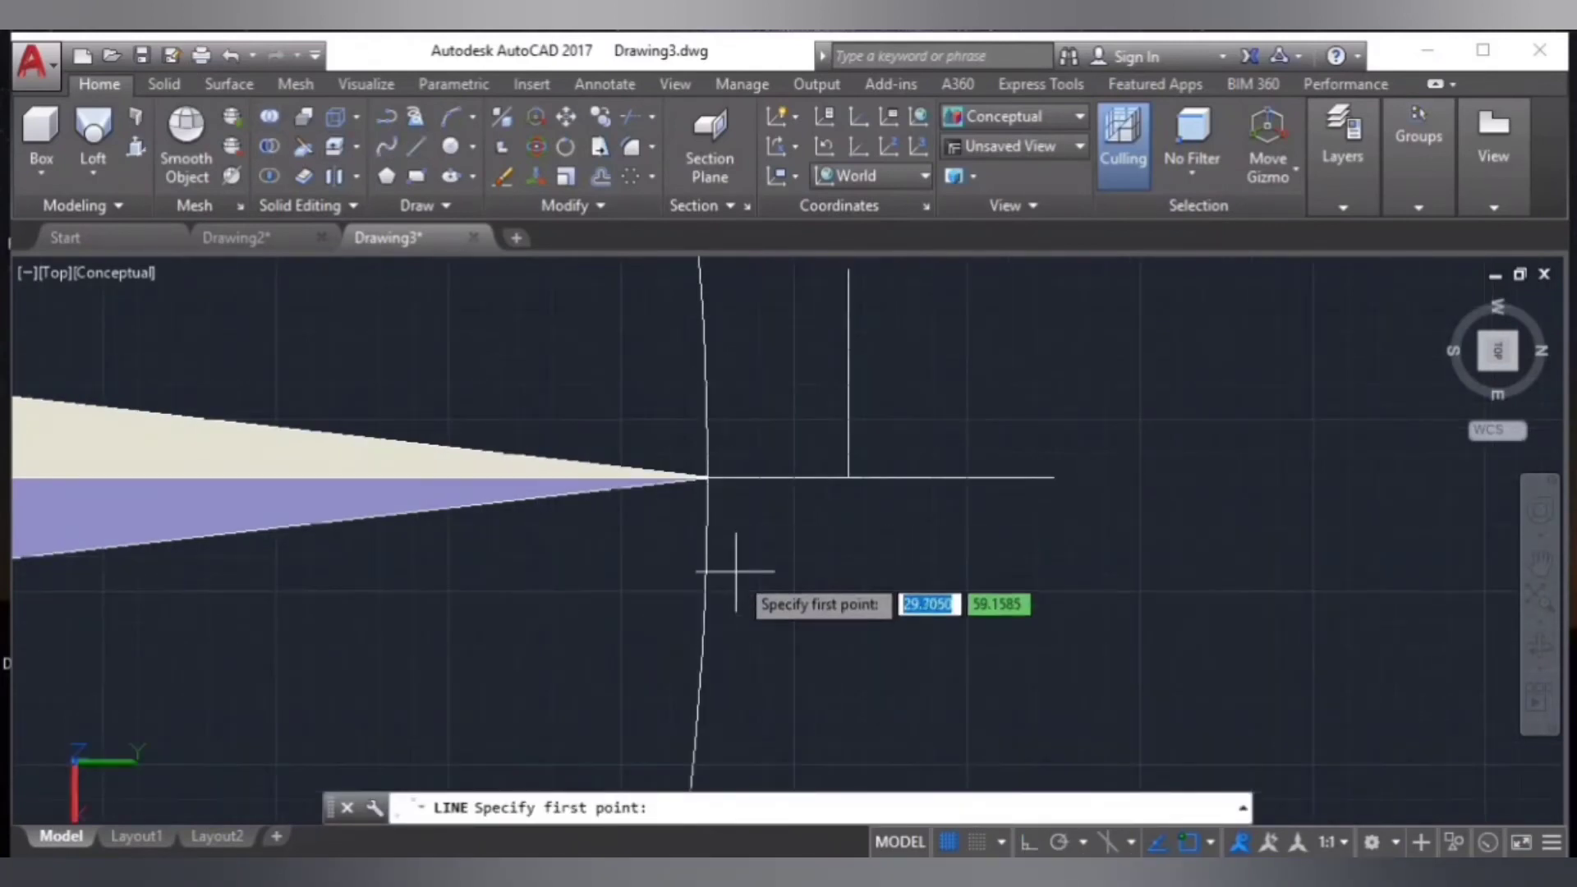
scroll(710, 488, down, 2)
click(709, 488)
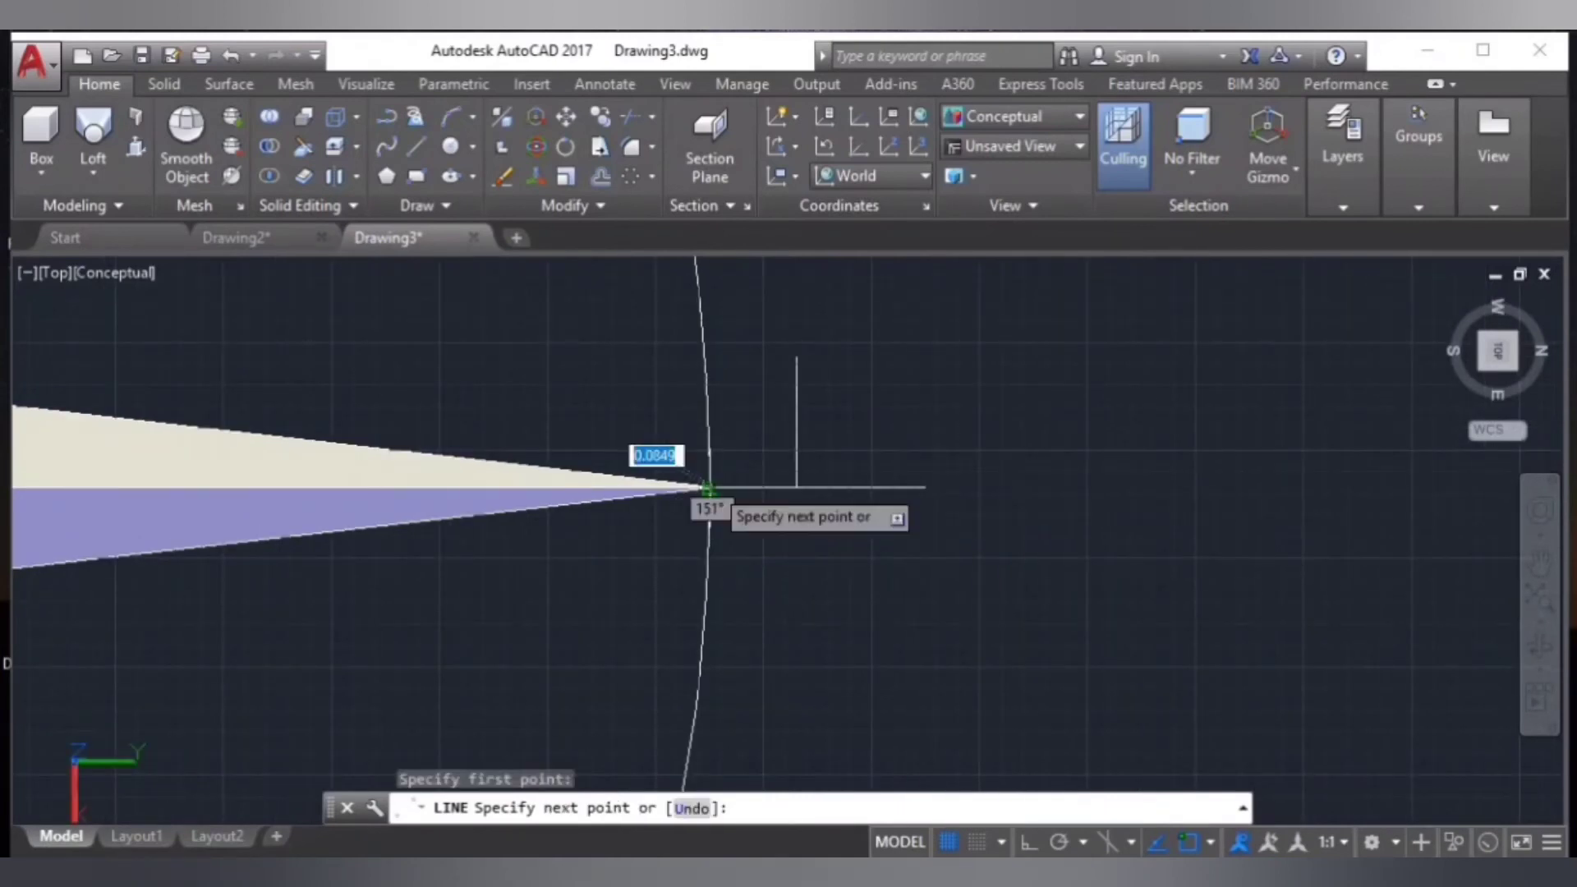
click(797, 357)
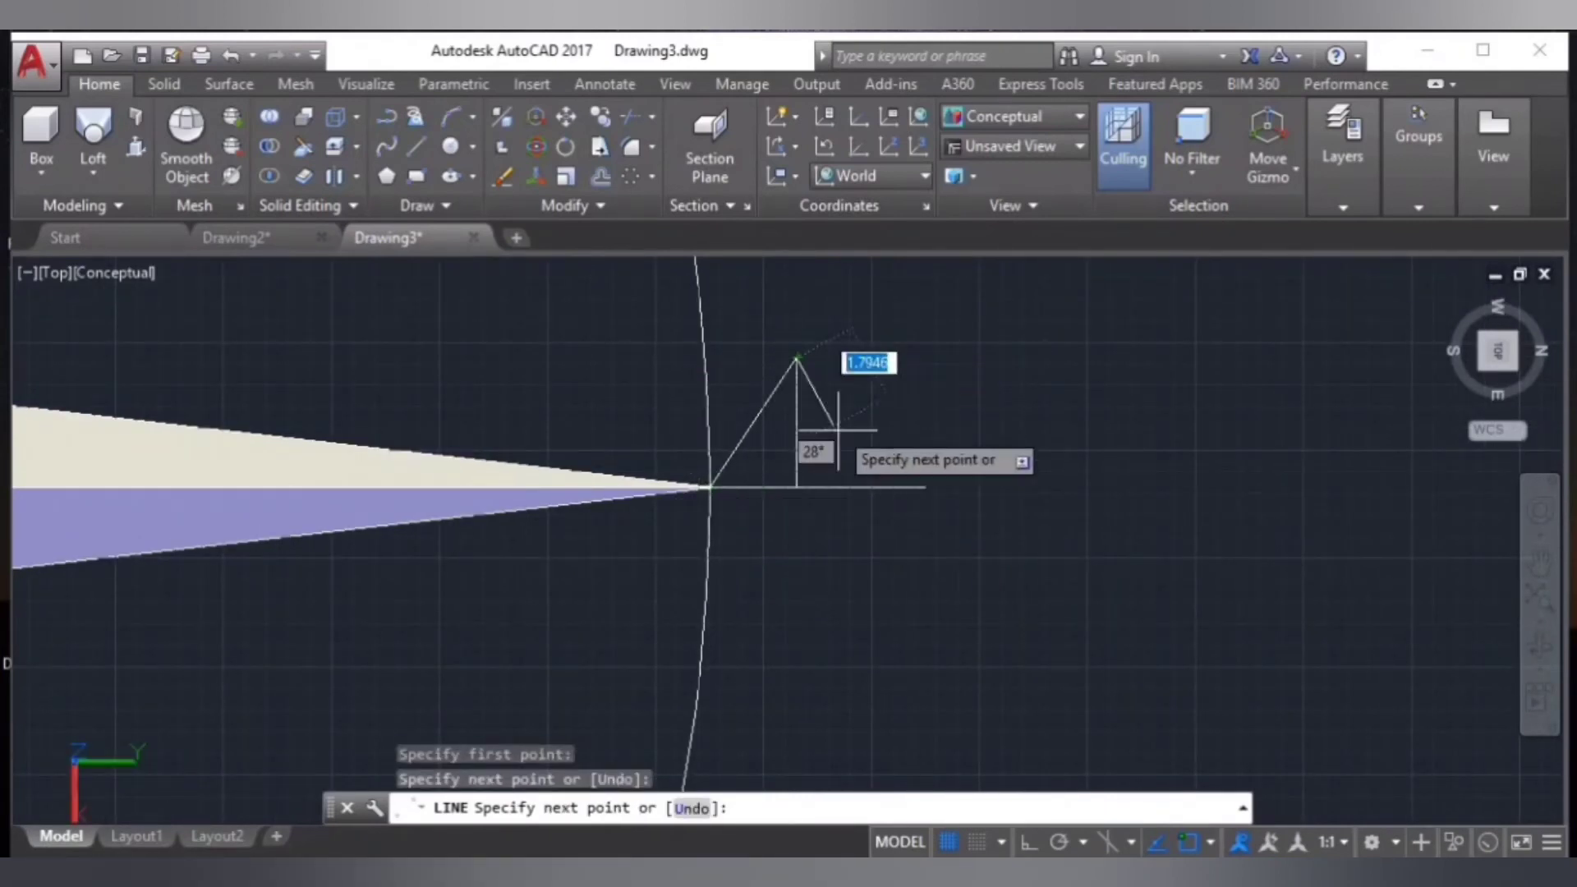
click(924, 488)
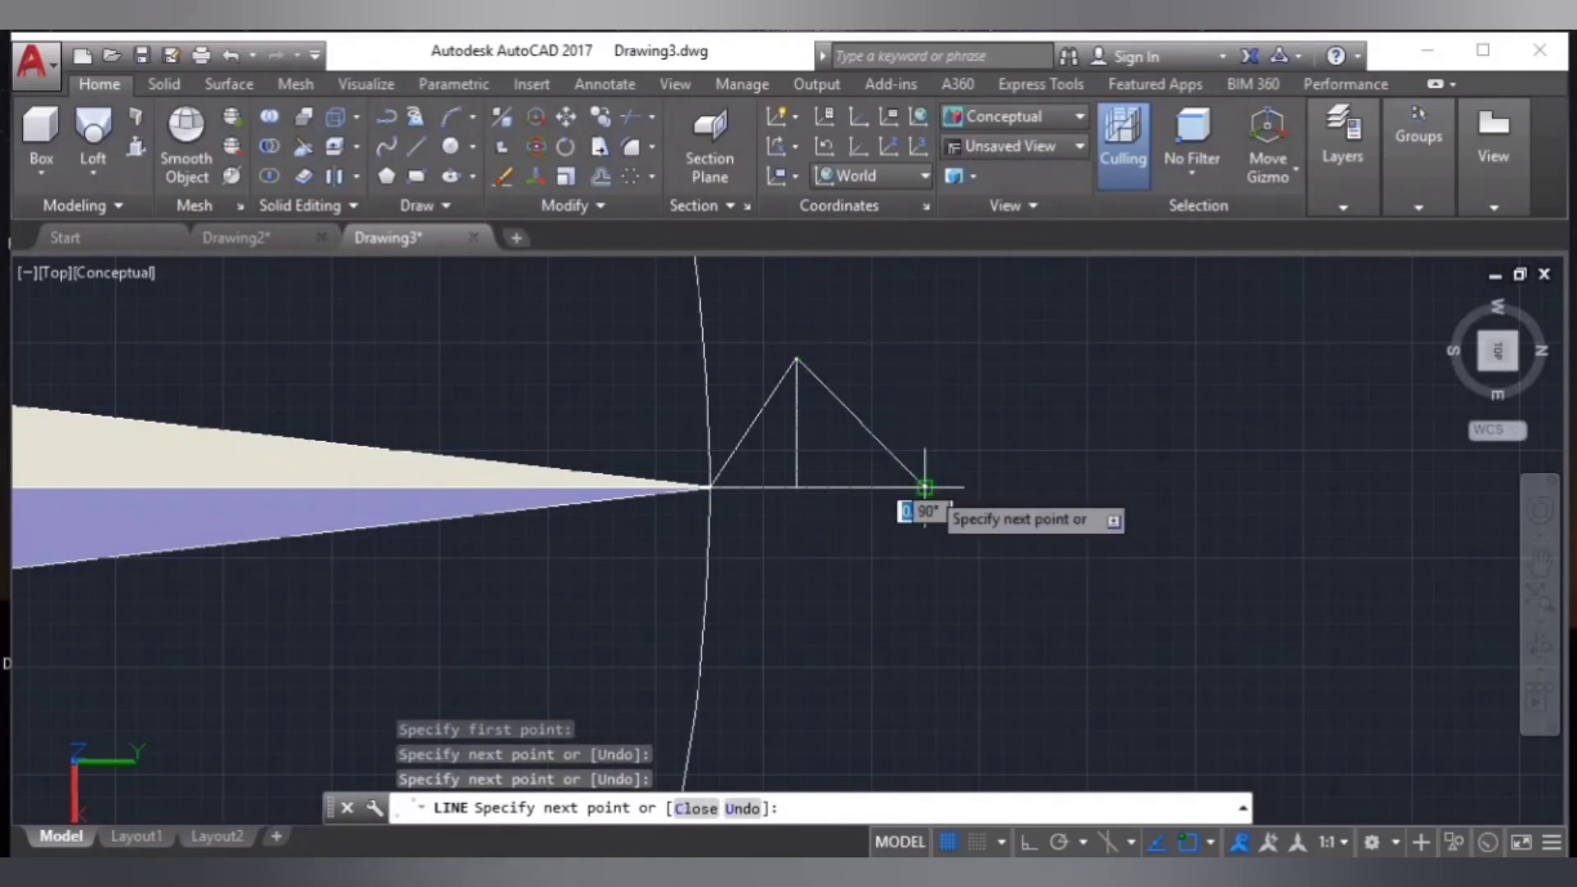
- Finish the triangle sides and select its right side, left side and base
key(Return)
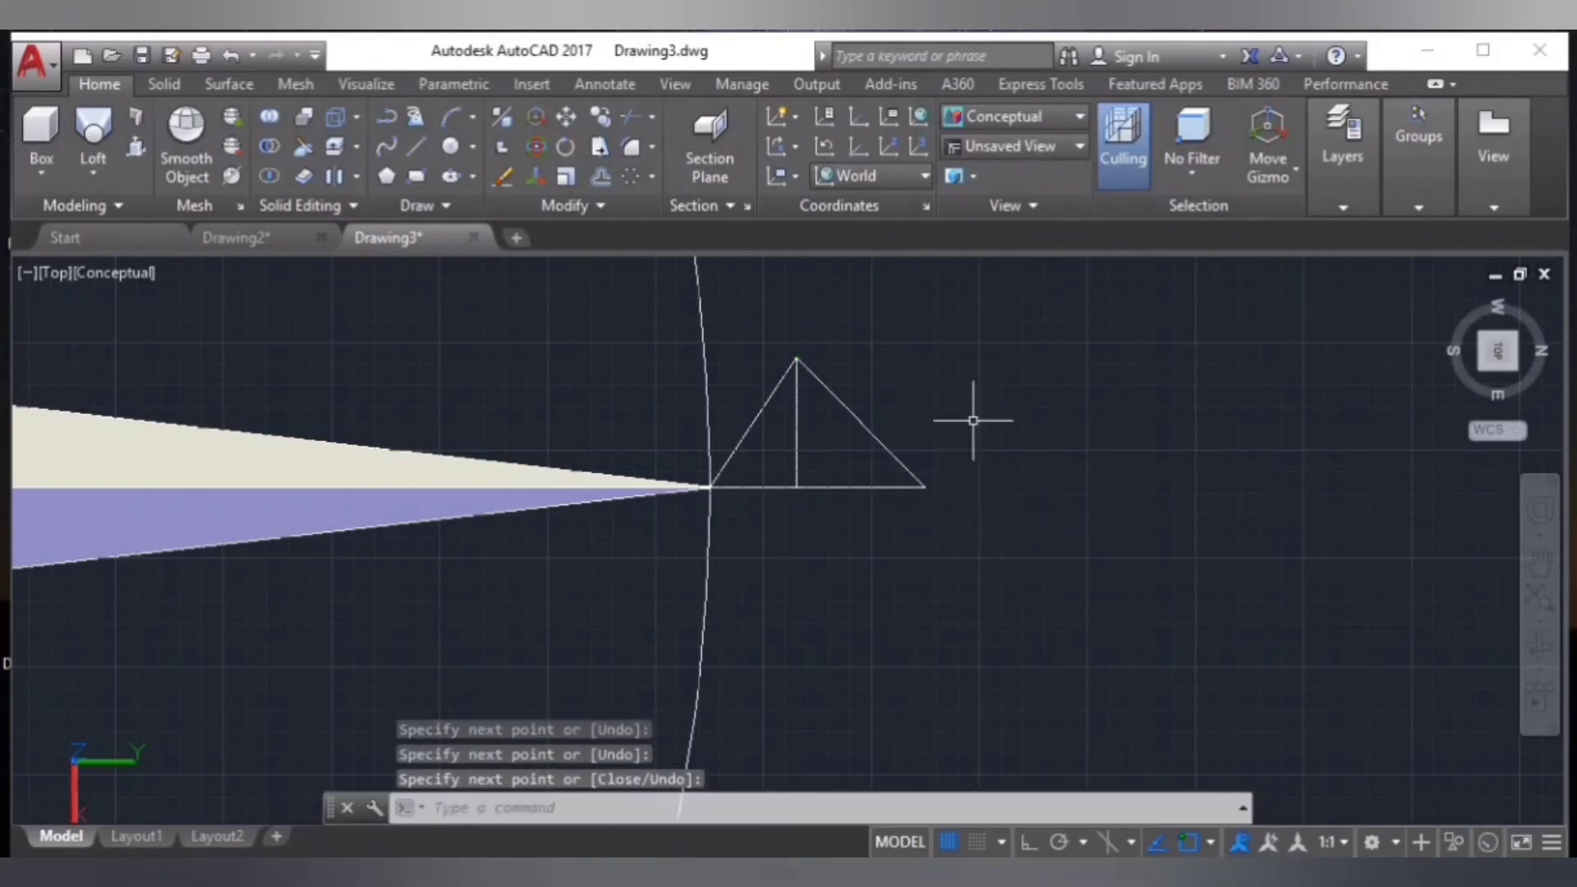
click(844, 404)
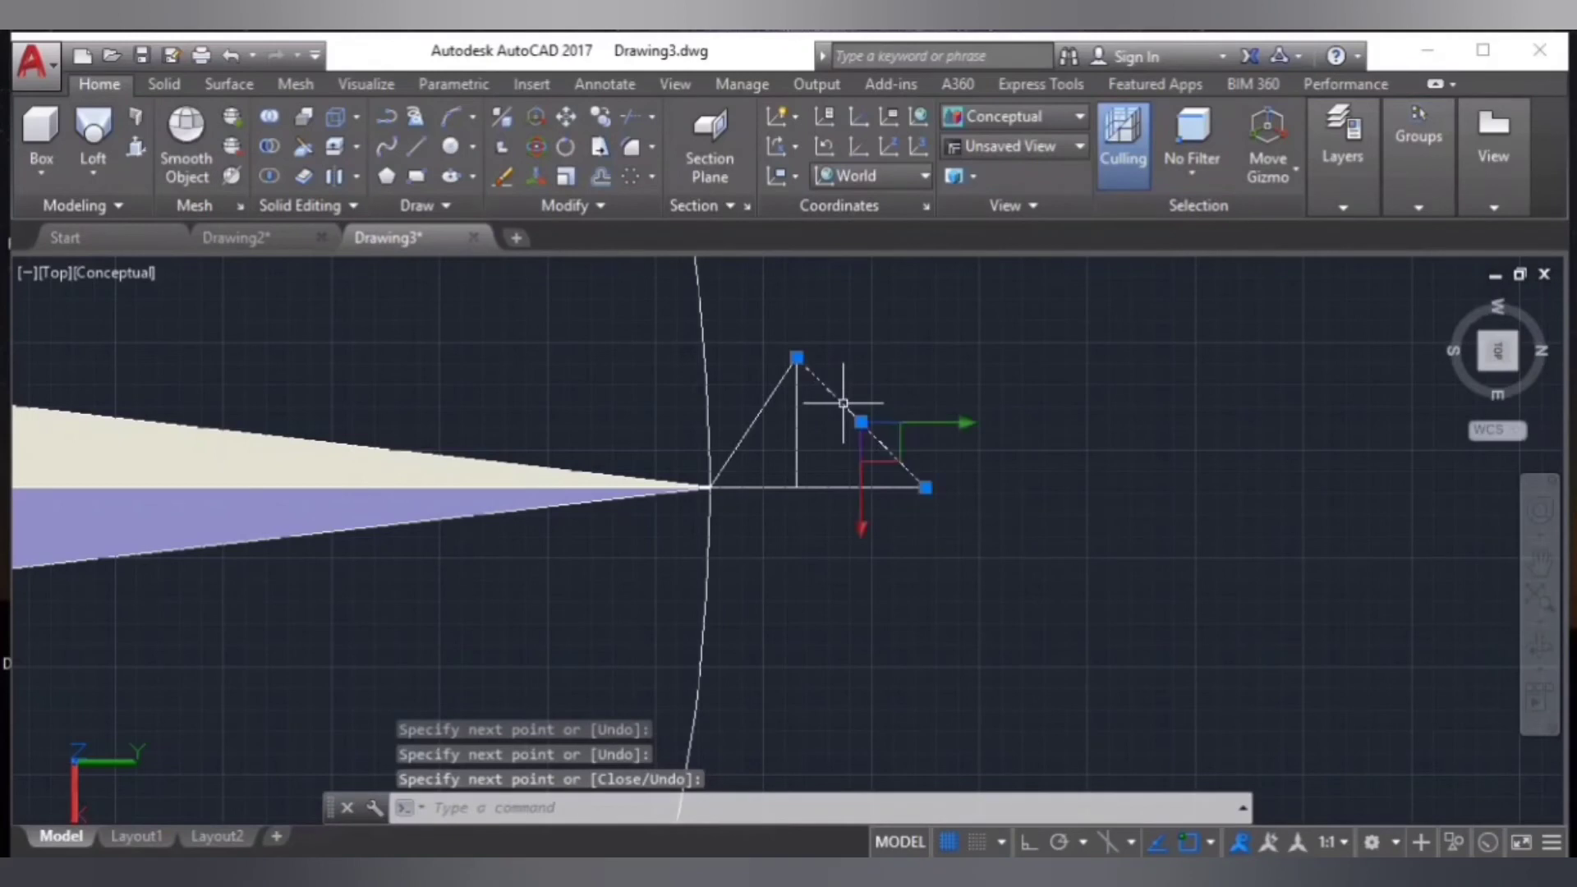
click(760, 410)
click(781, 488)
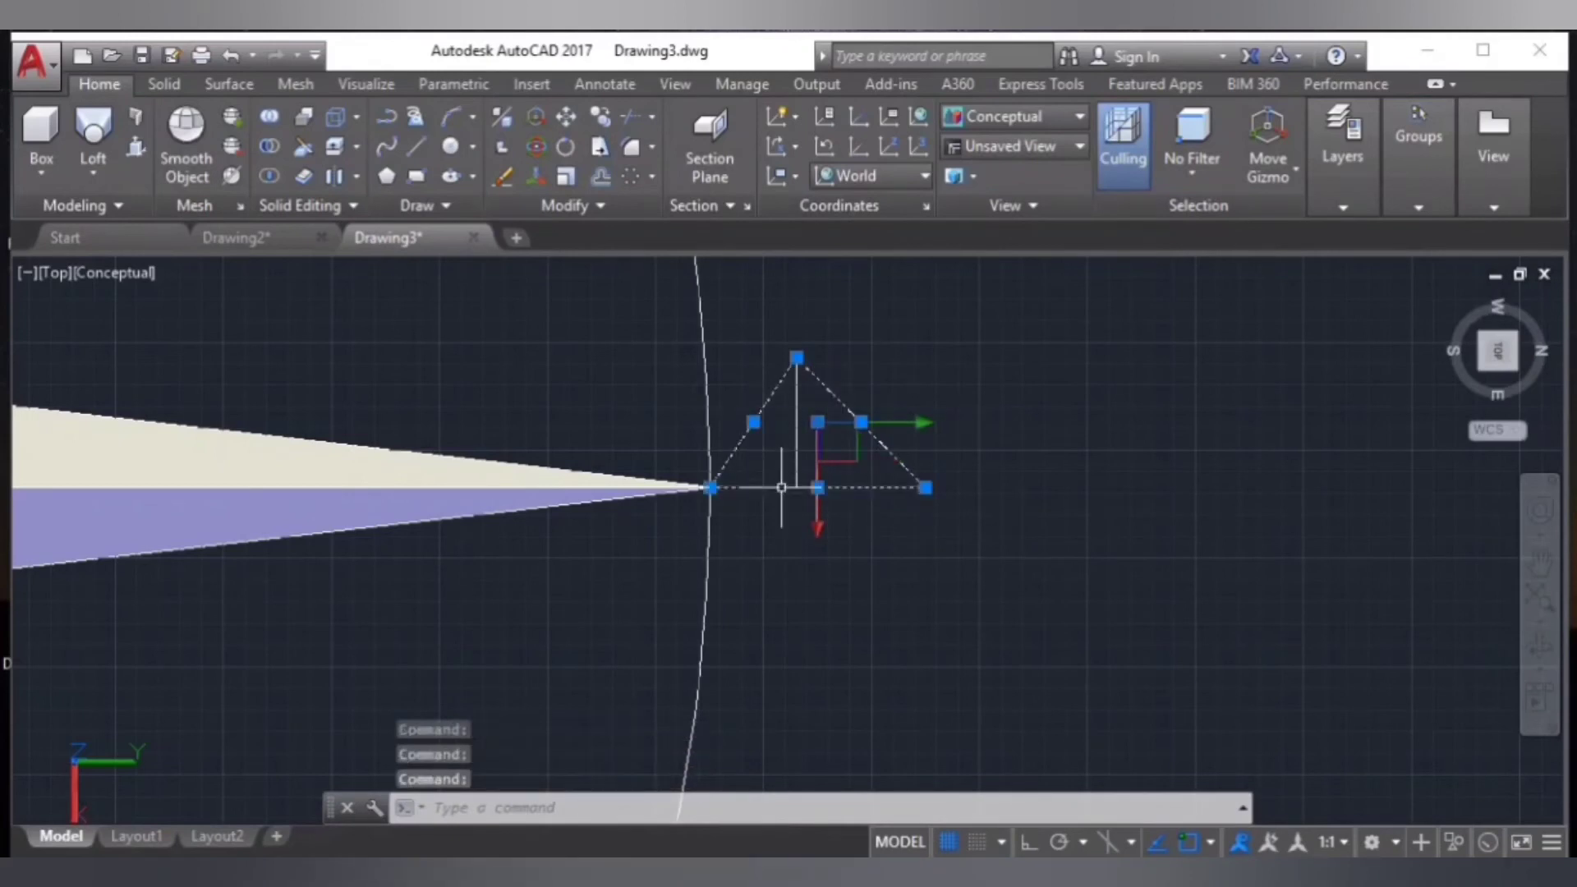
- Attempt to join the triangle's sides and base using Join from the expanded Modify panel
click(572, 205)
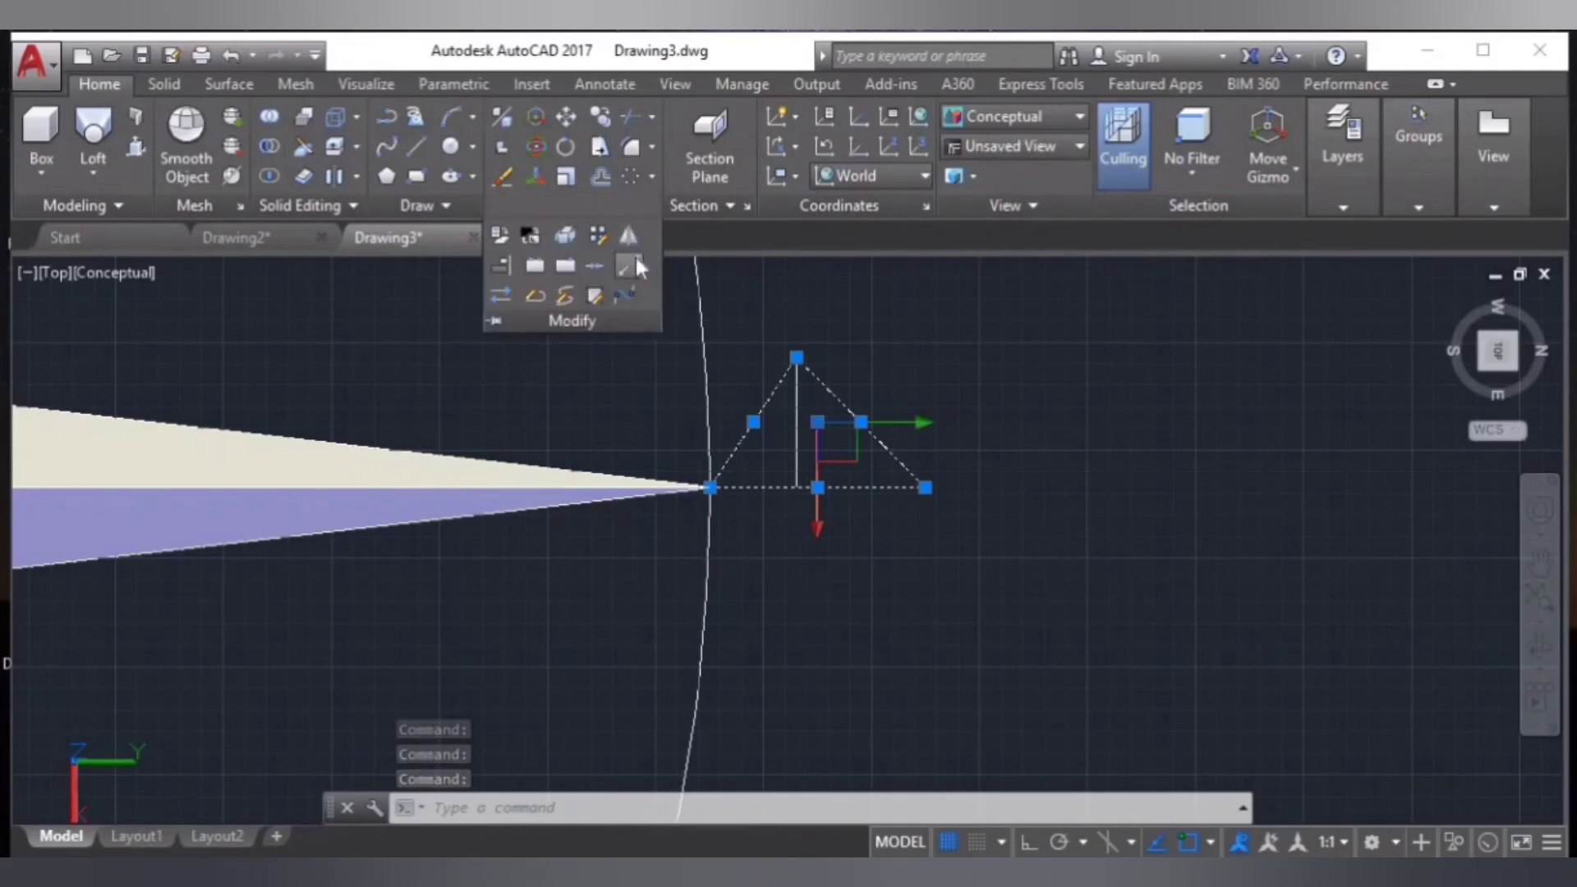
click(628, 264)
click(596, 271)
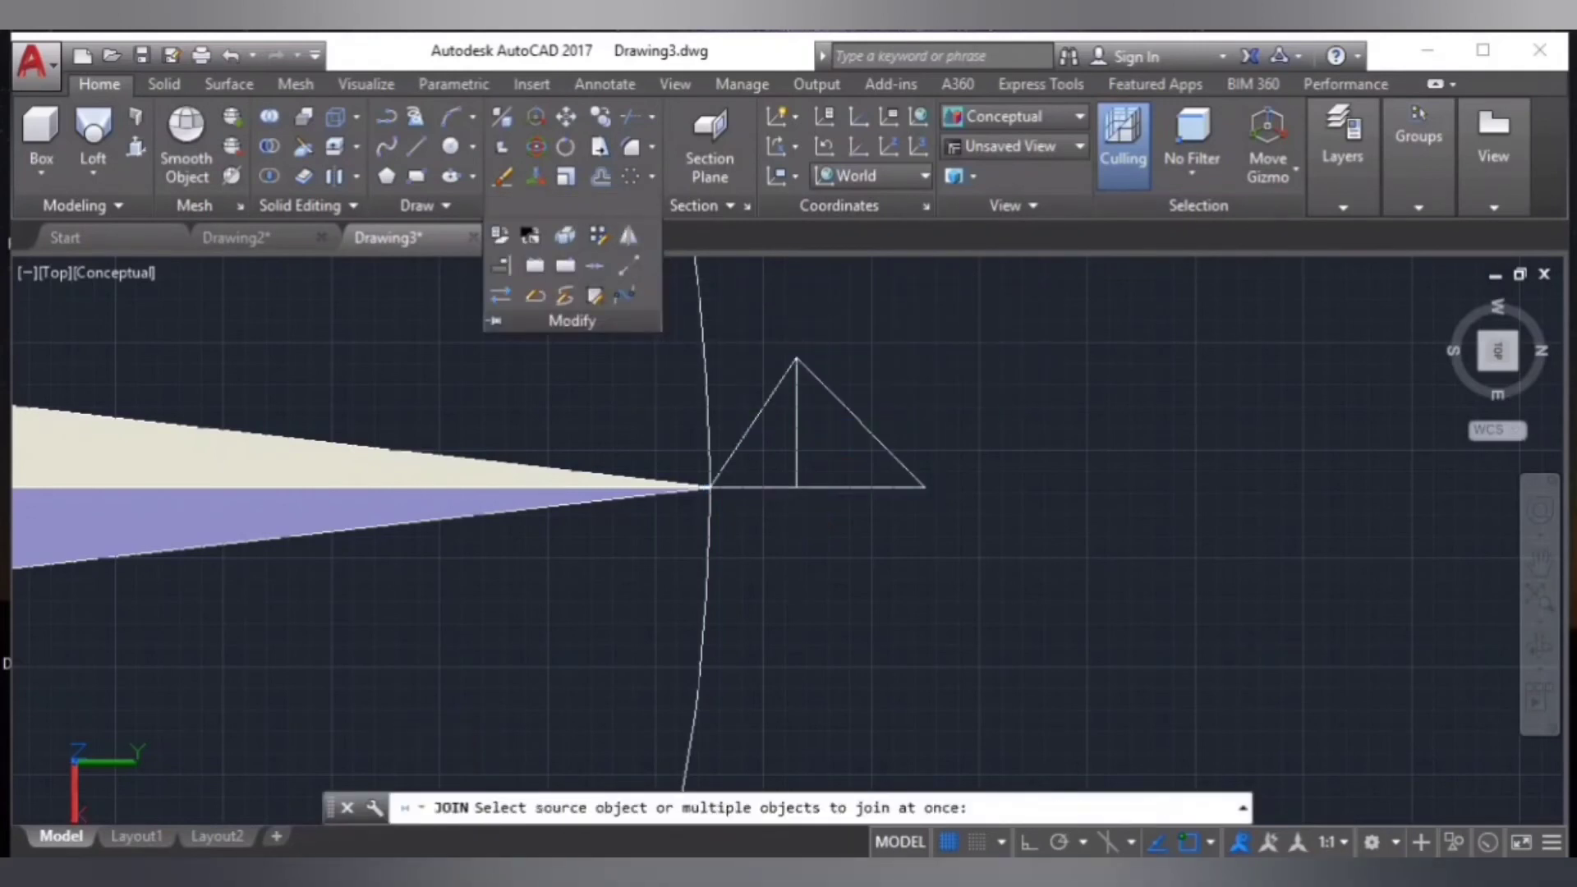
click(762, 412)
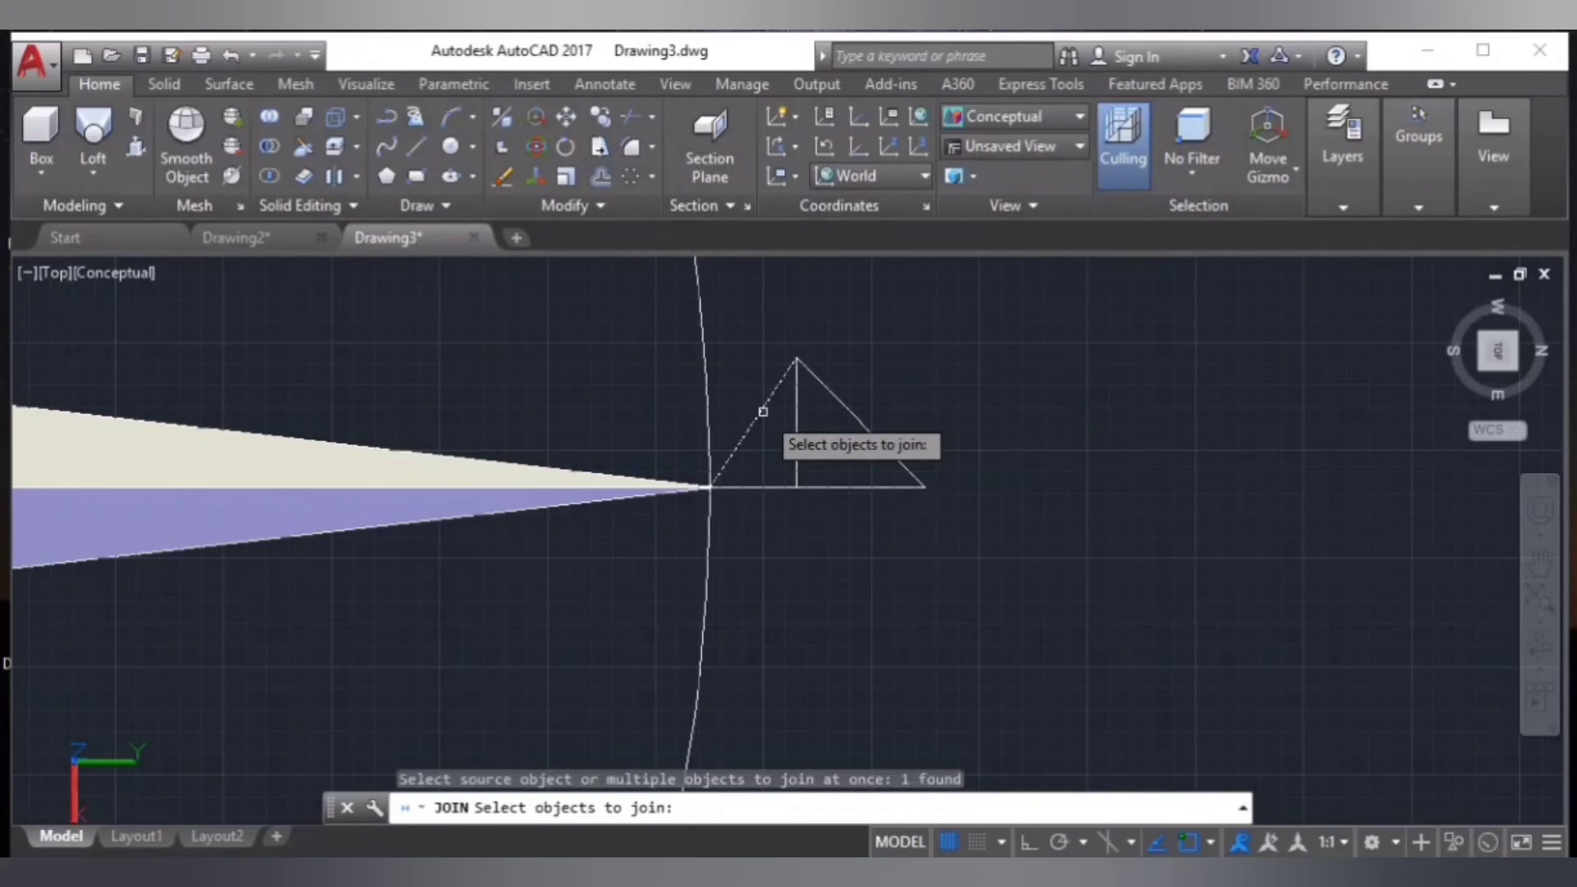
click(846, 409)
click(832, 491)
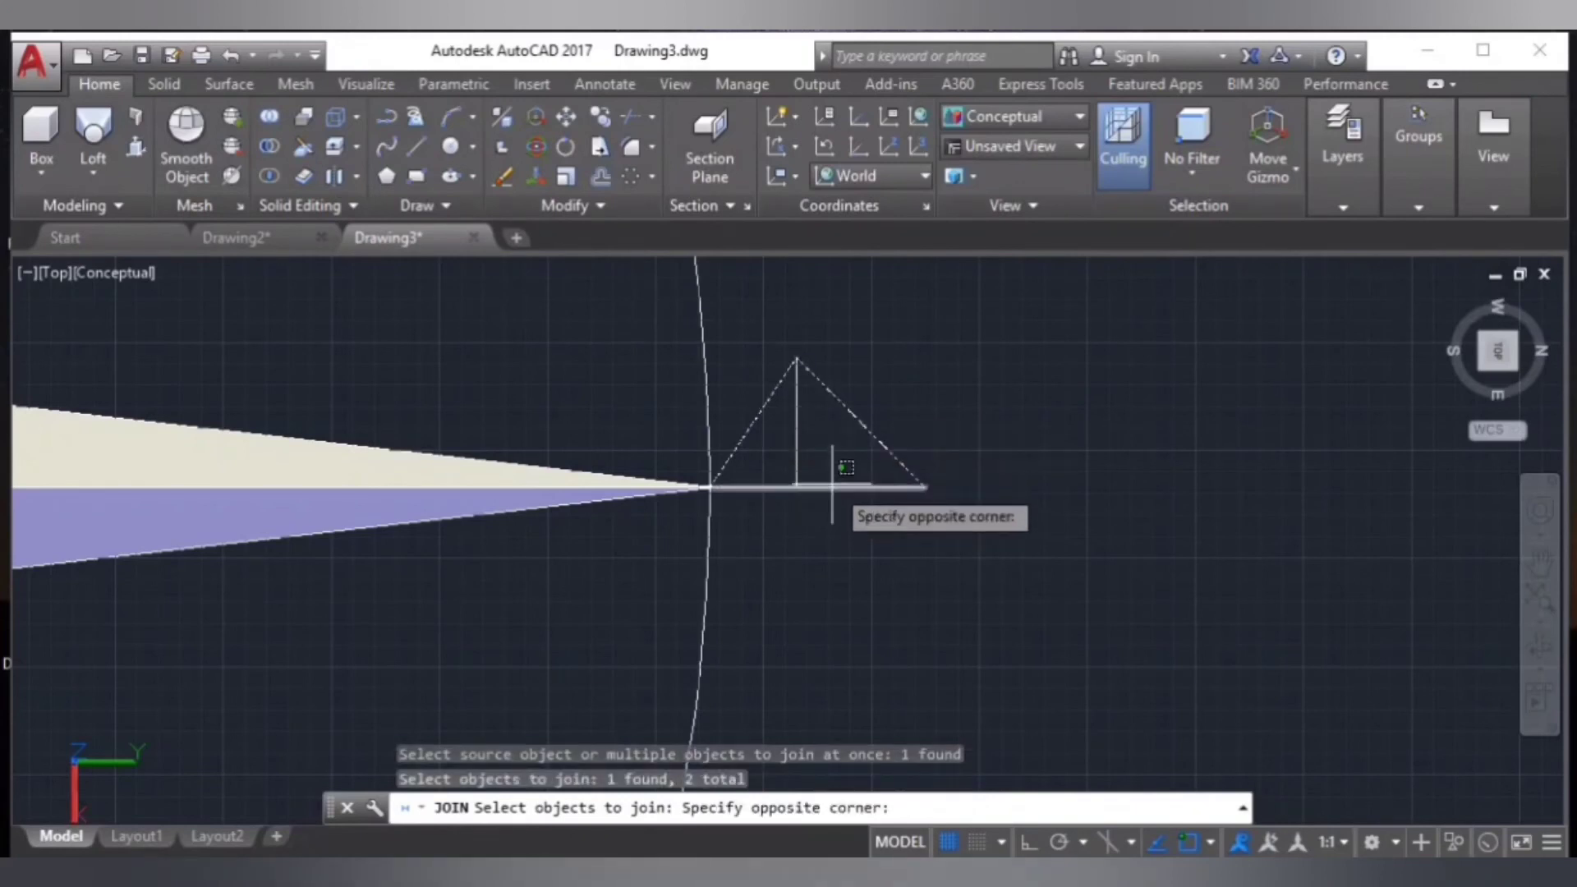
click(832, 488)
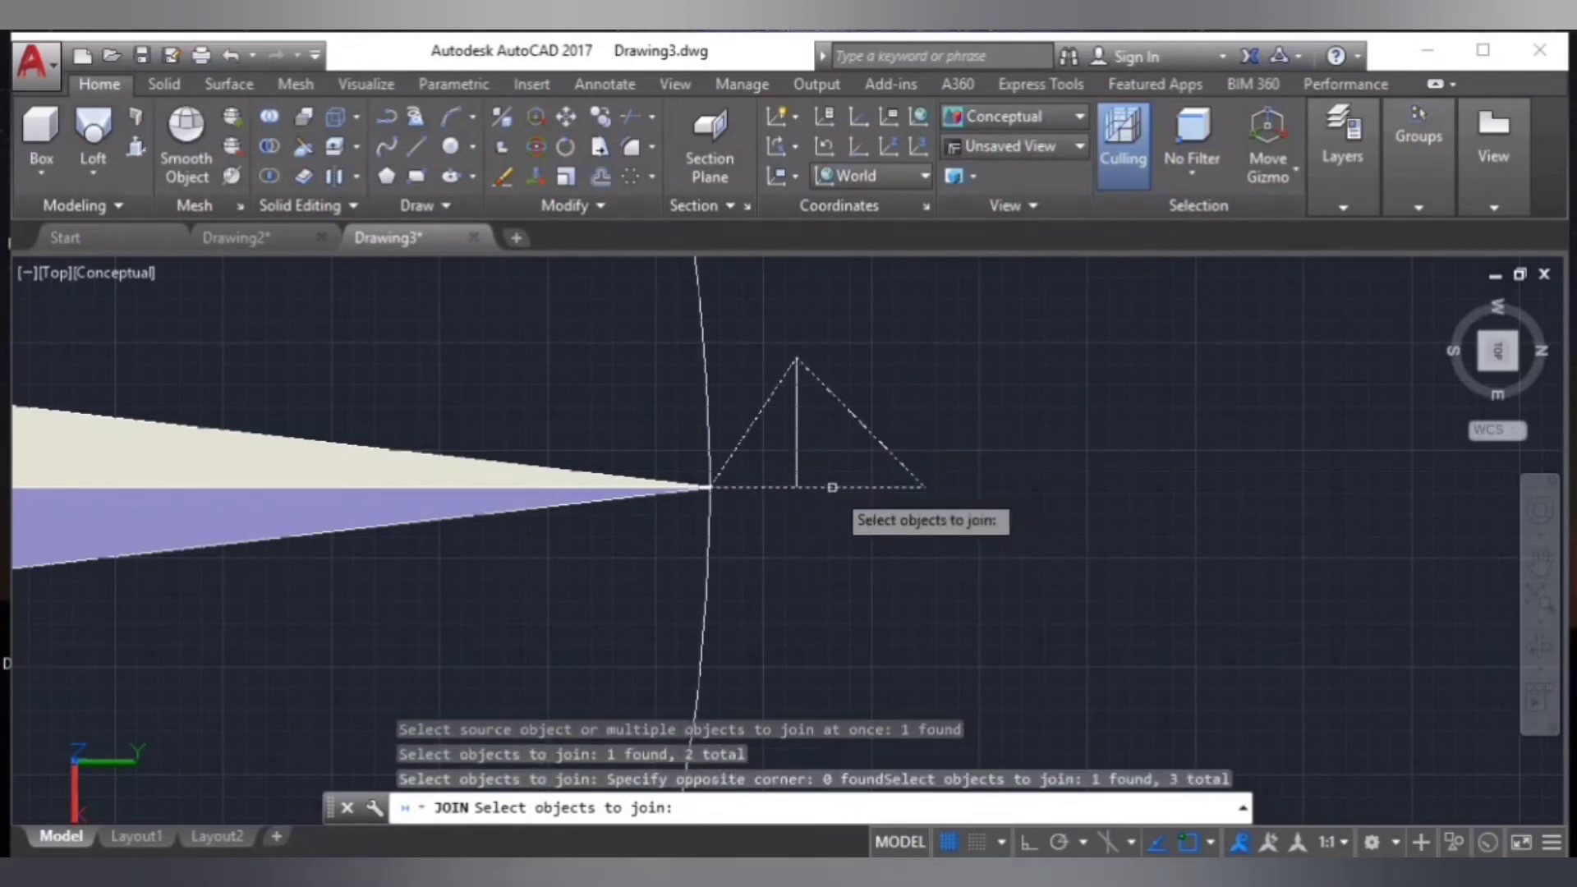
click(583, 210)
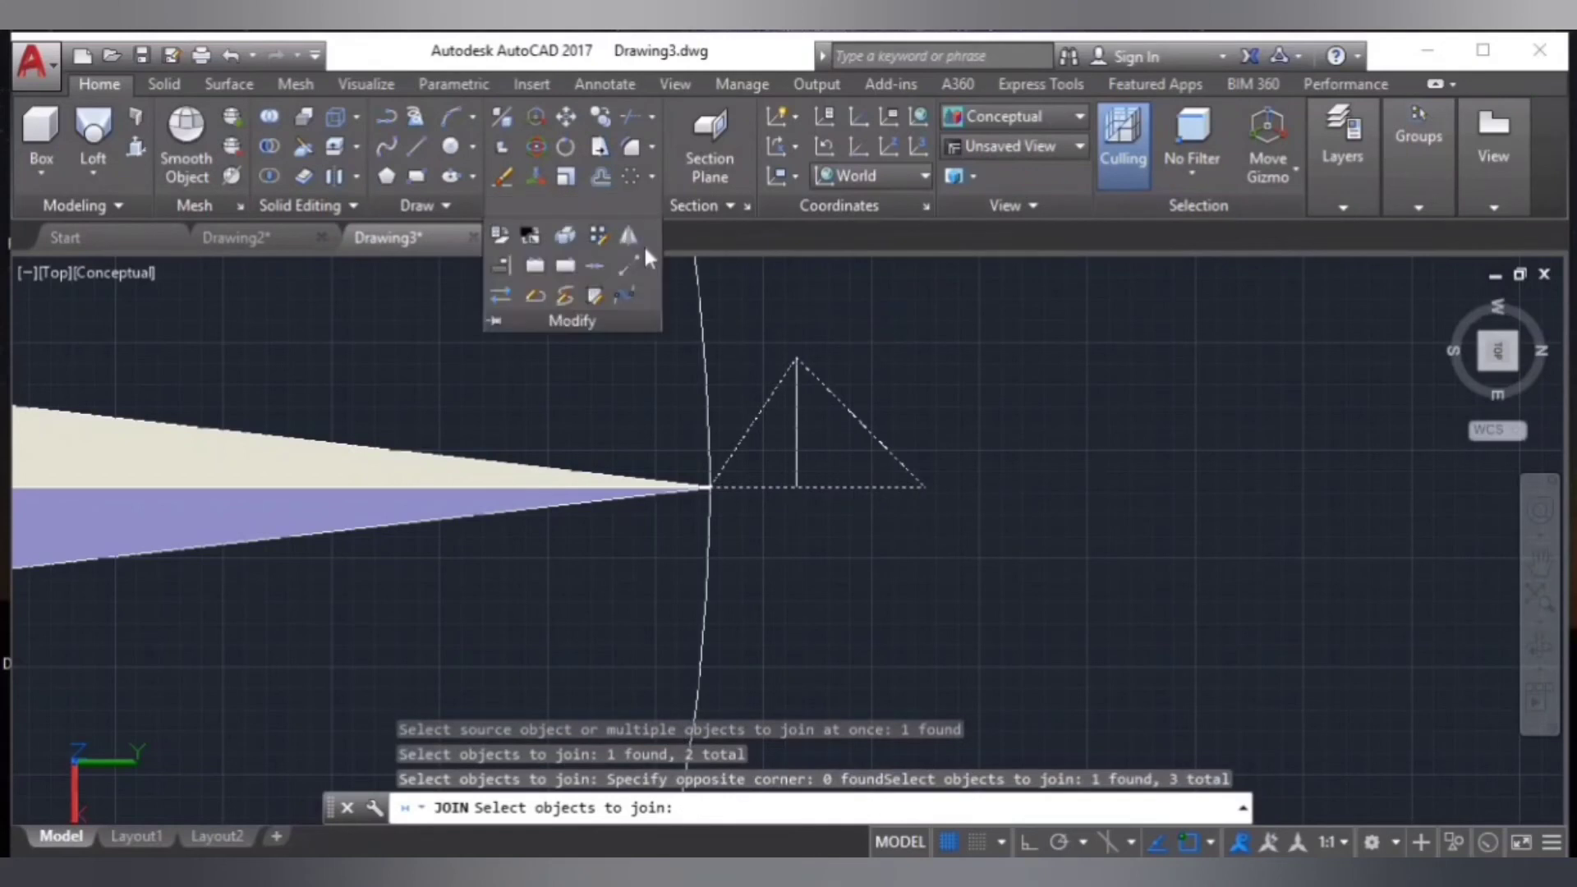
click(599, 265)
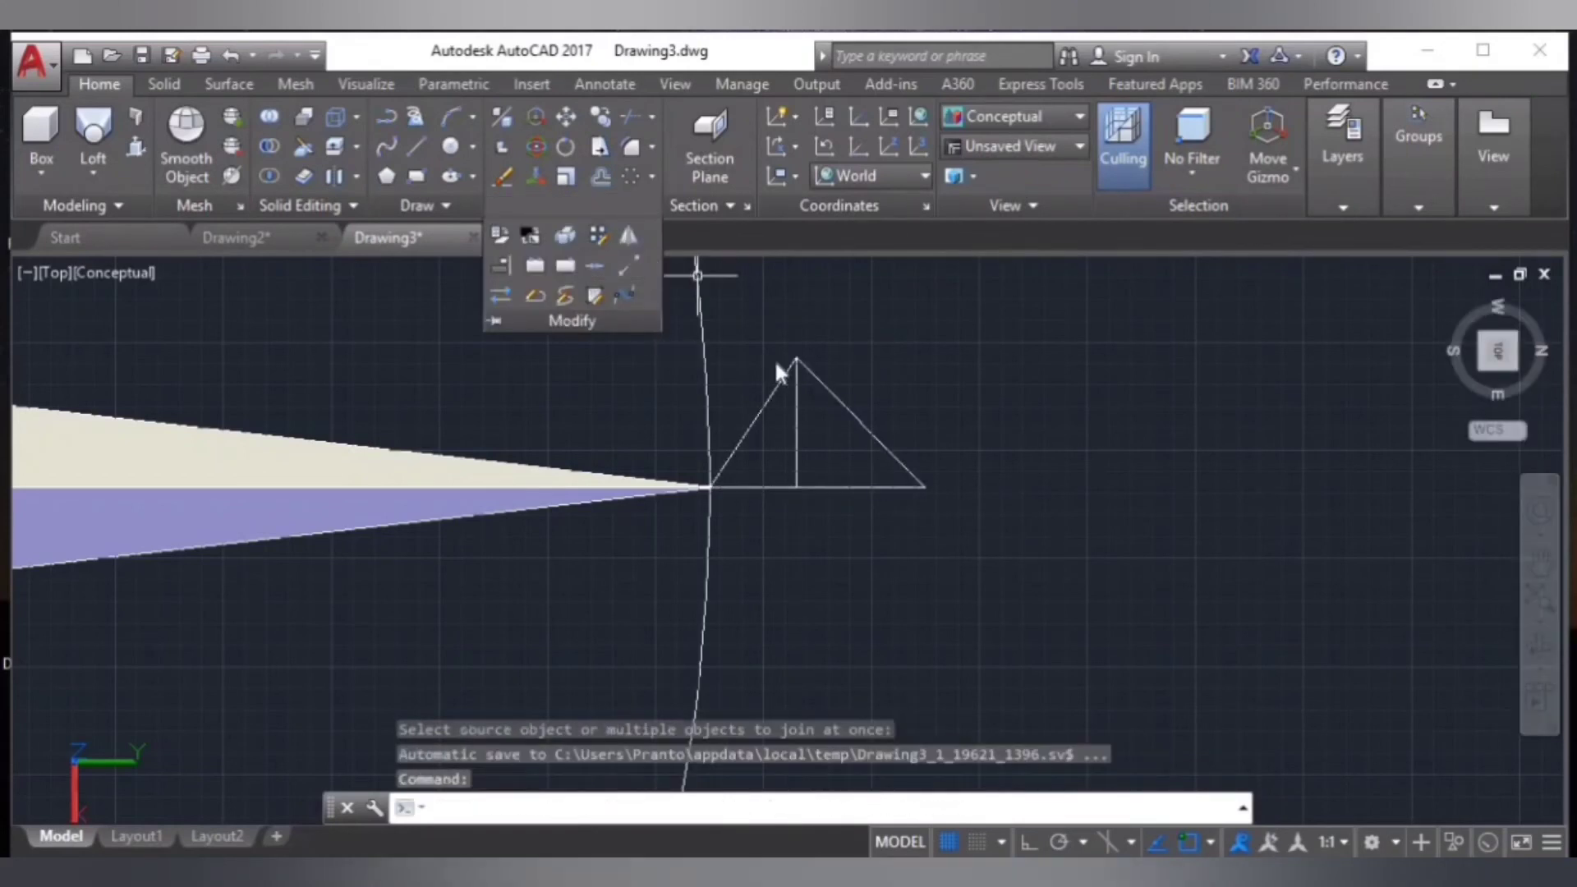
key(Return)
- Reselect the three triangle edges, join them, then select the outline with its upright
right_click(819, 382)
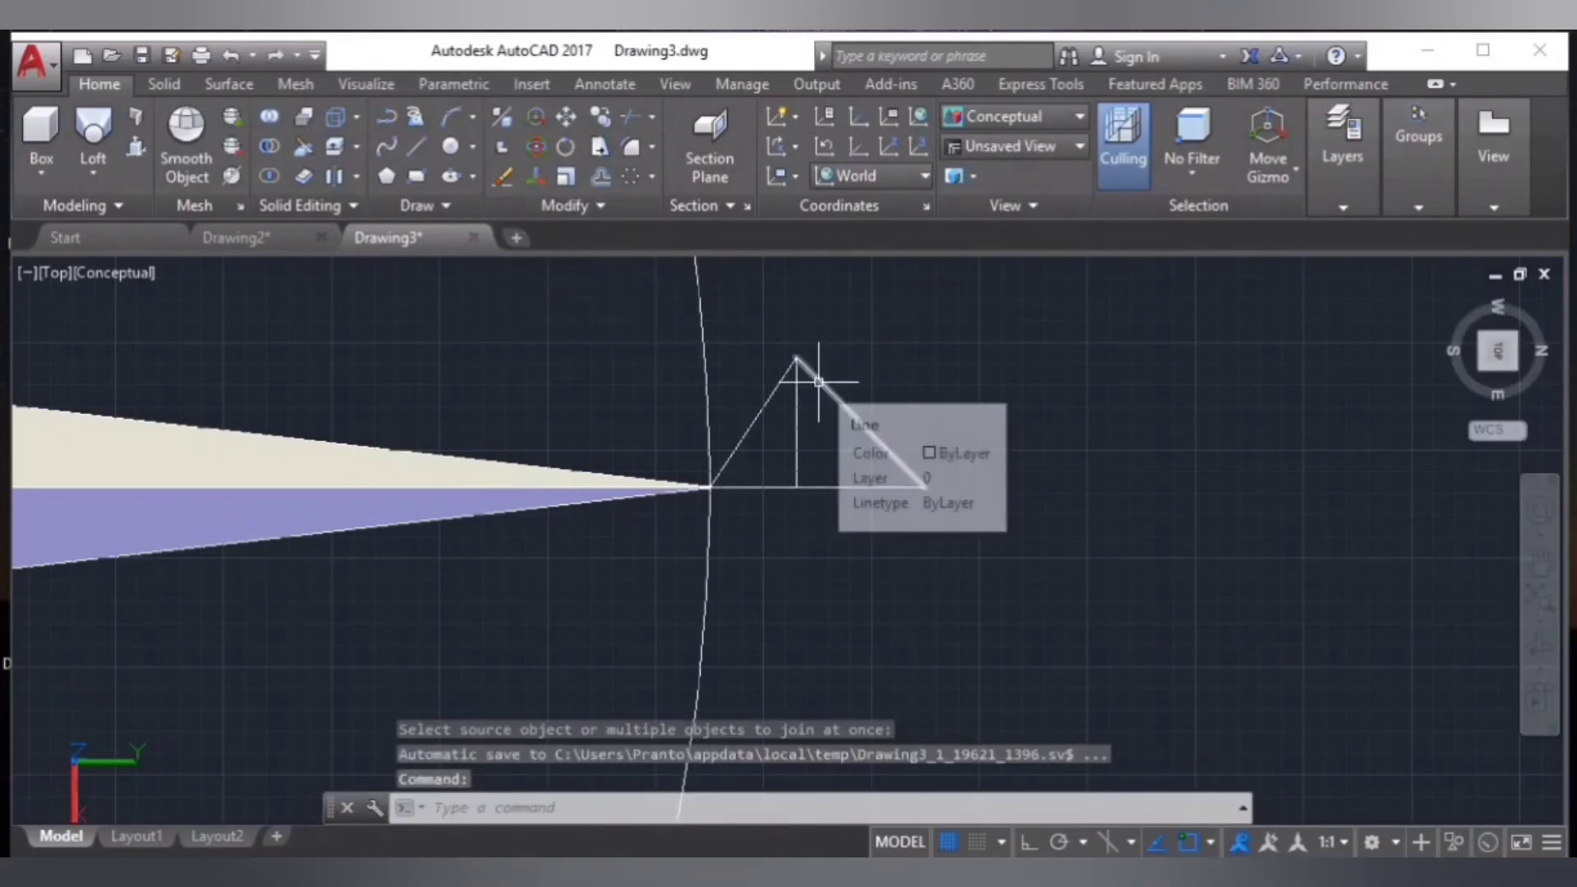
key(Escape)
click(825, 377)
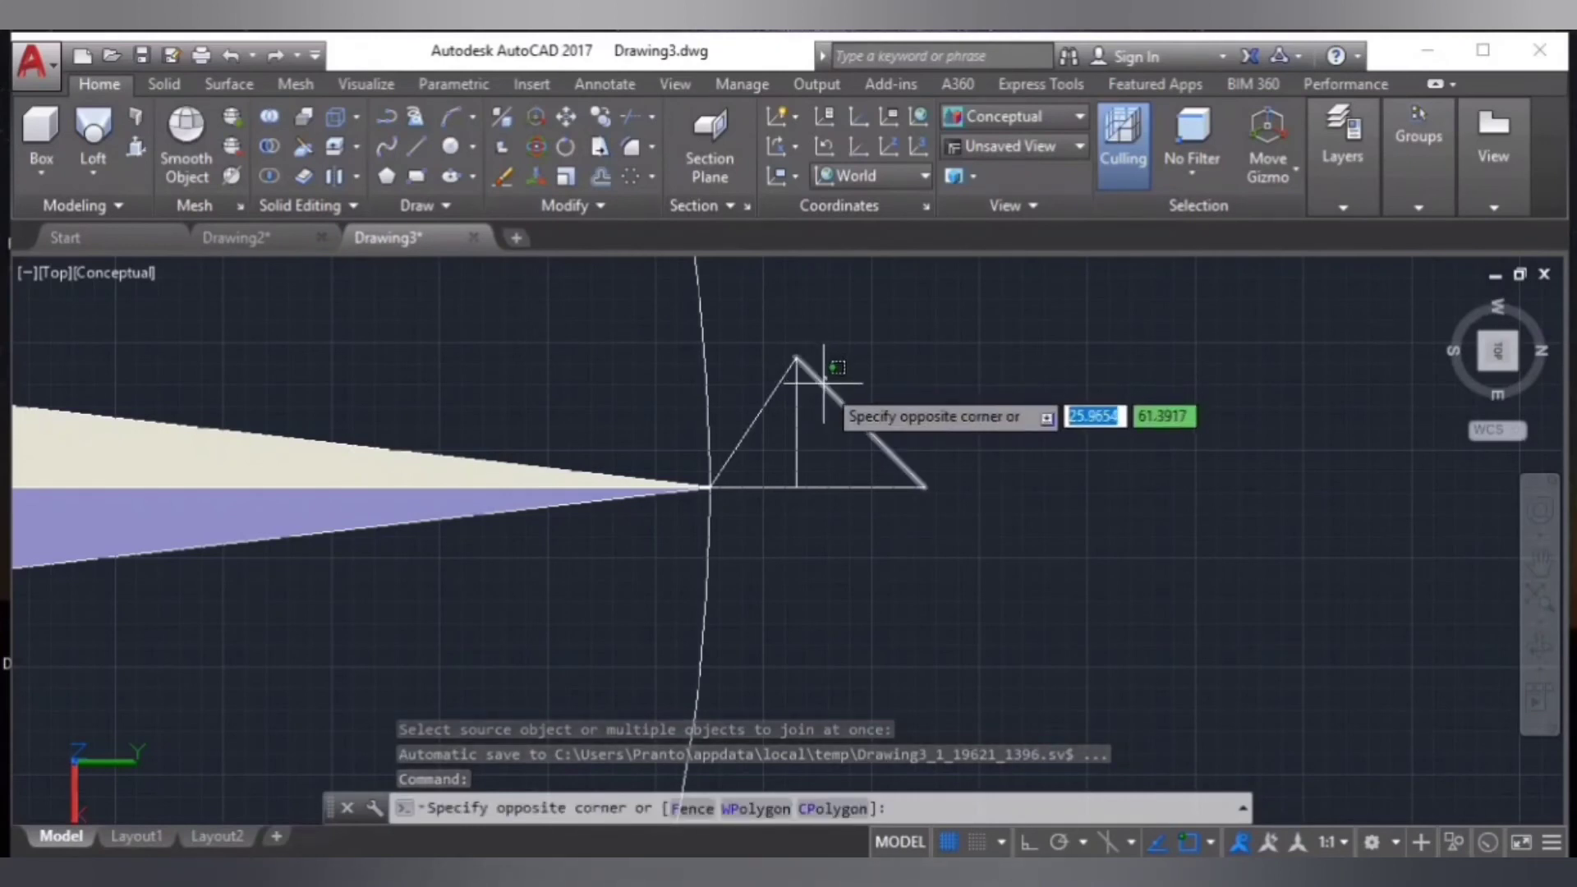
click(816, 370)
click(769, 395)
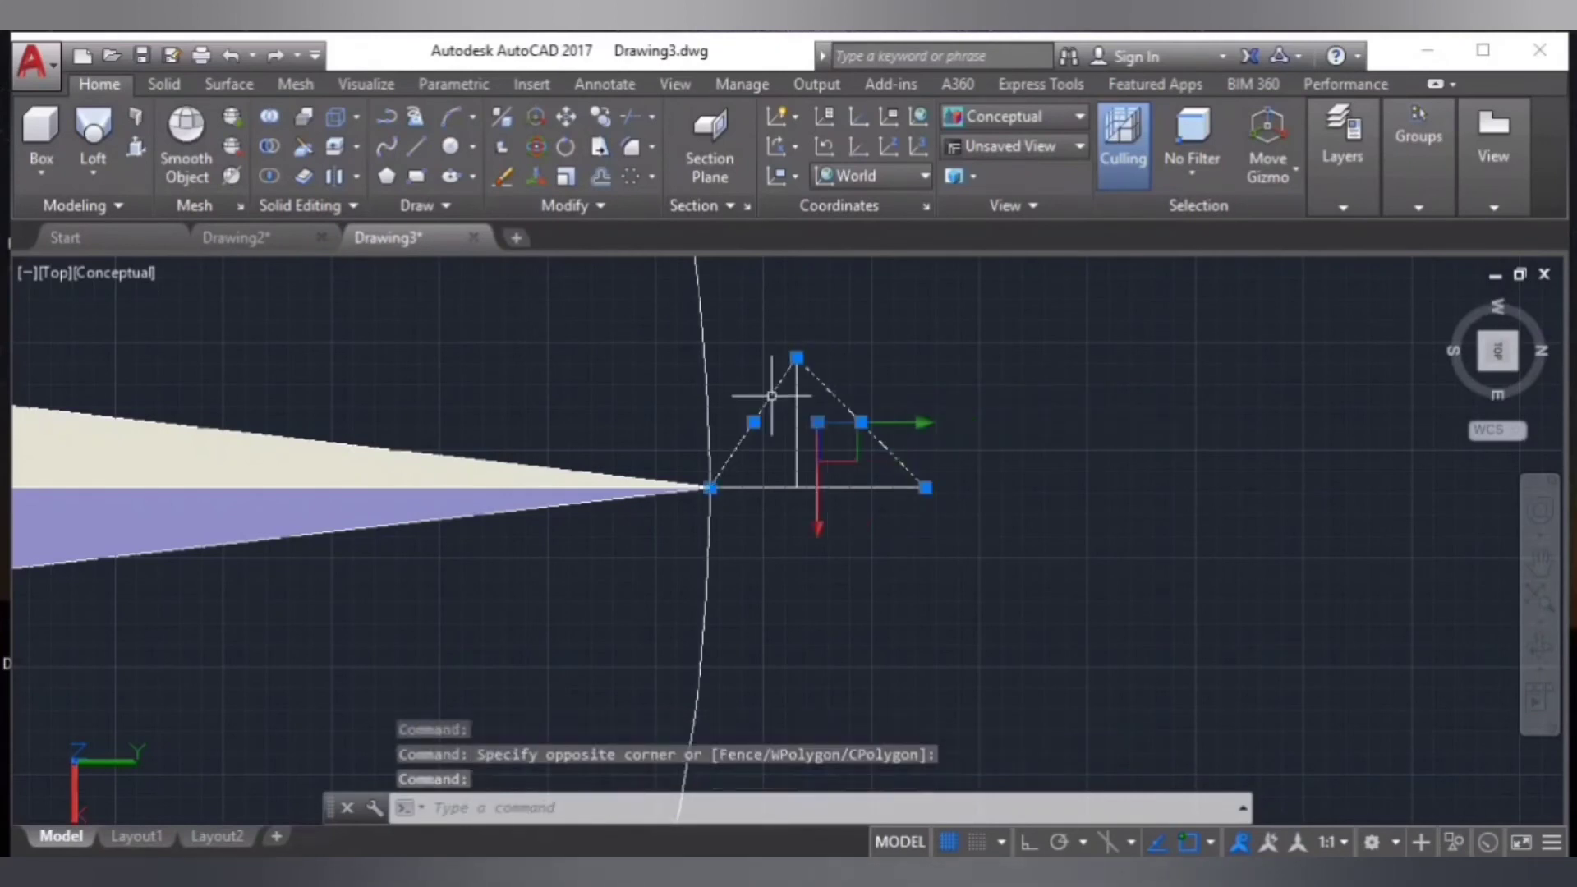
click(784, 484)
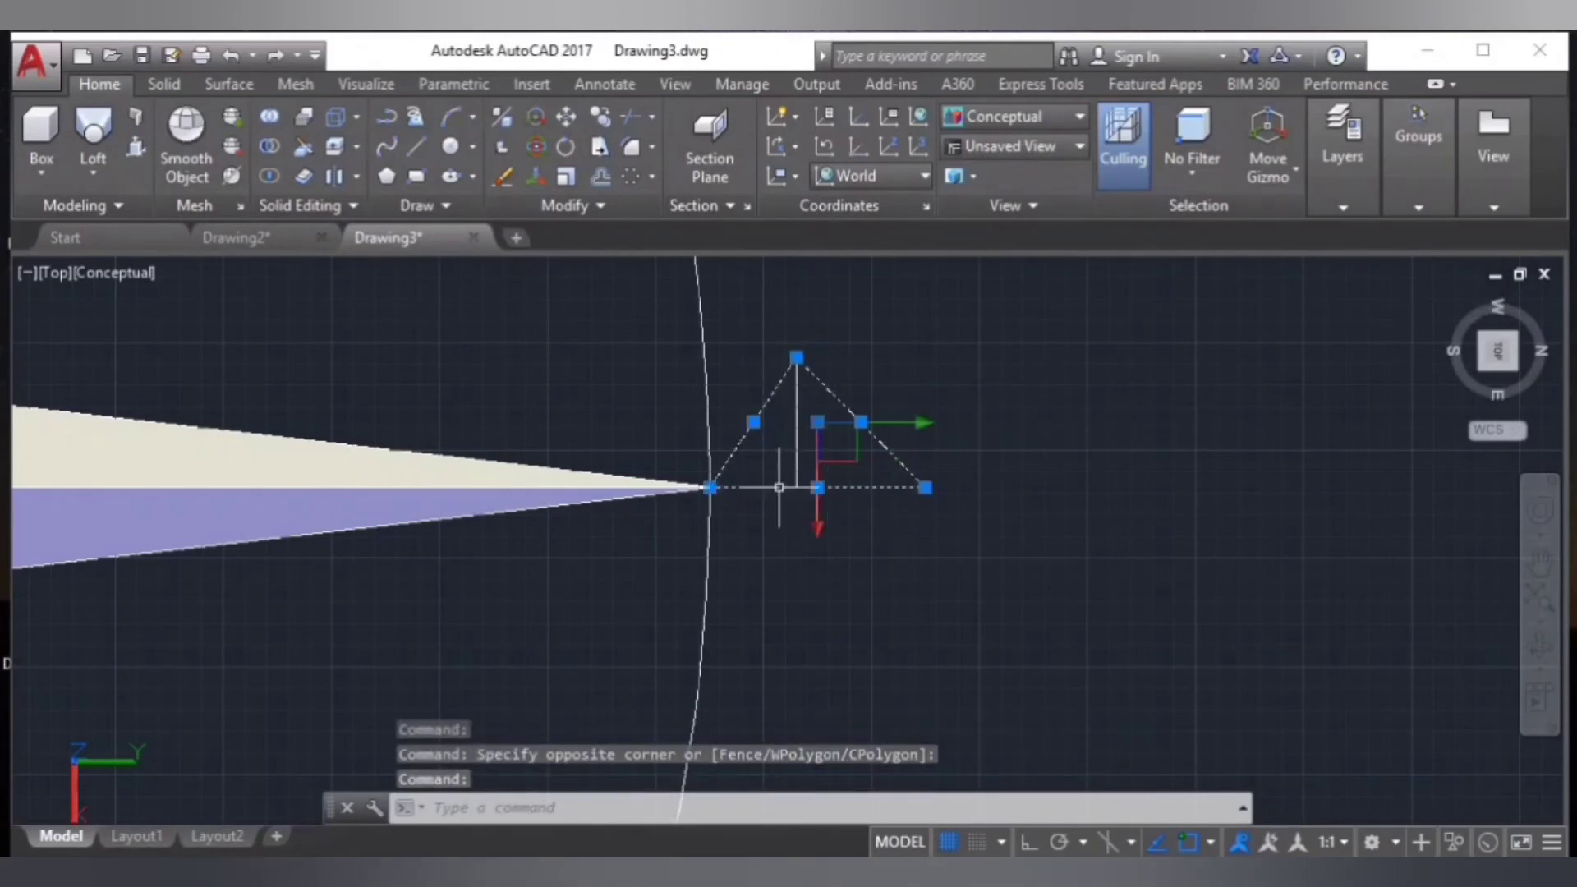
click(586, 208)
click(598, 269)
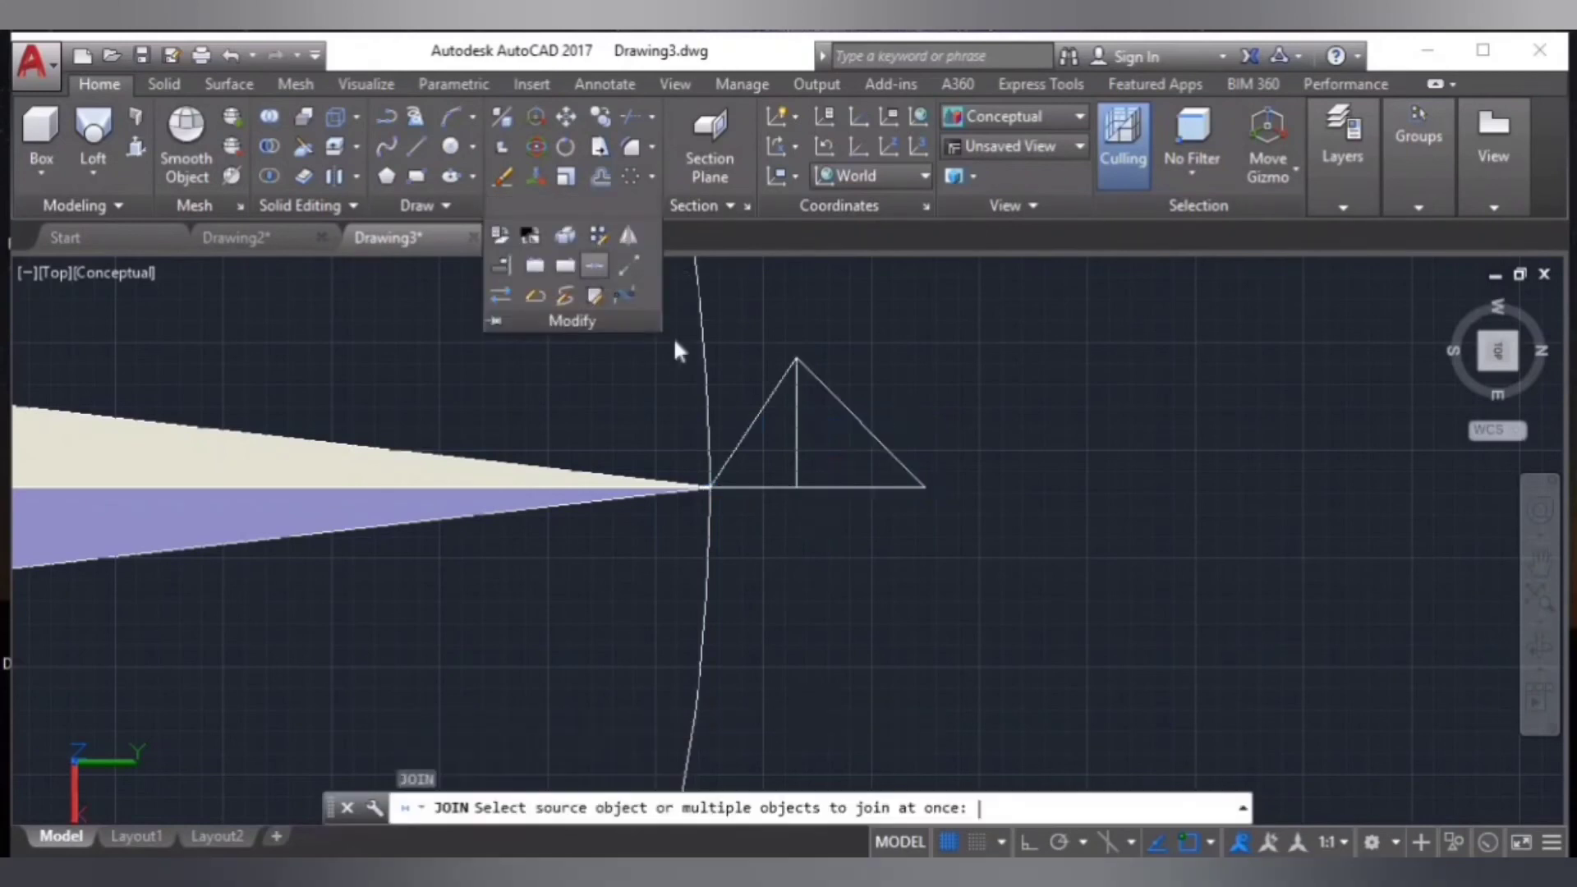
click(813, 379)
click(782, 386)
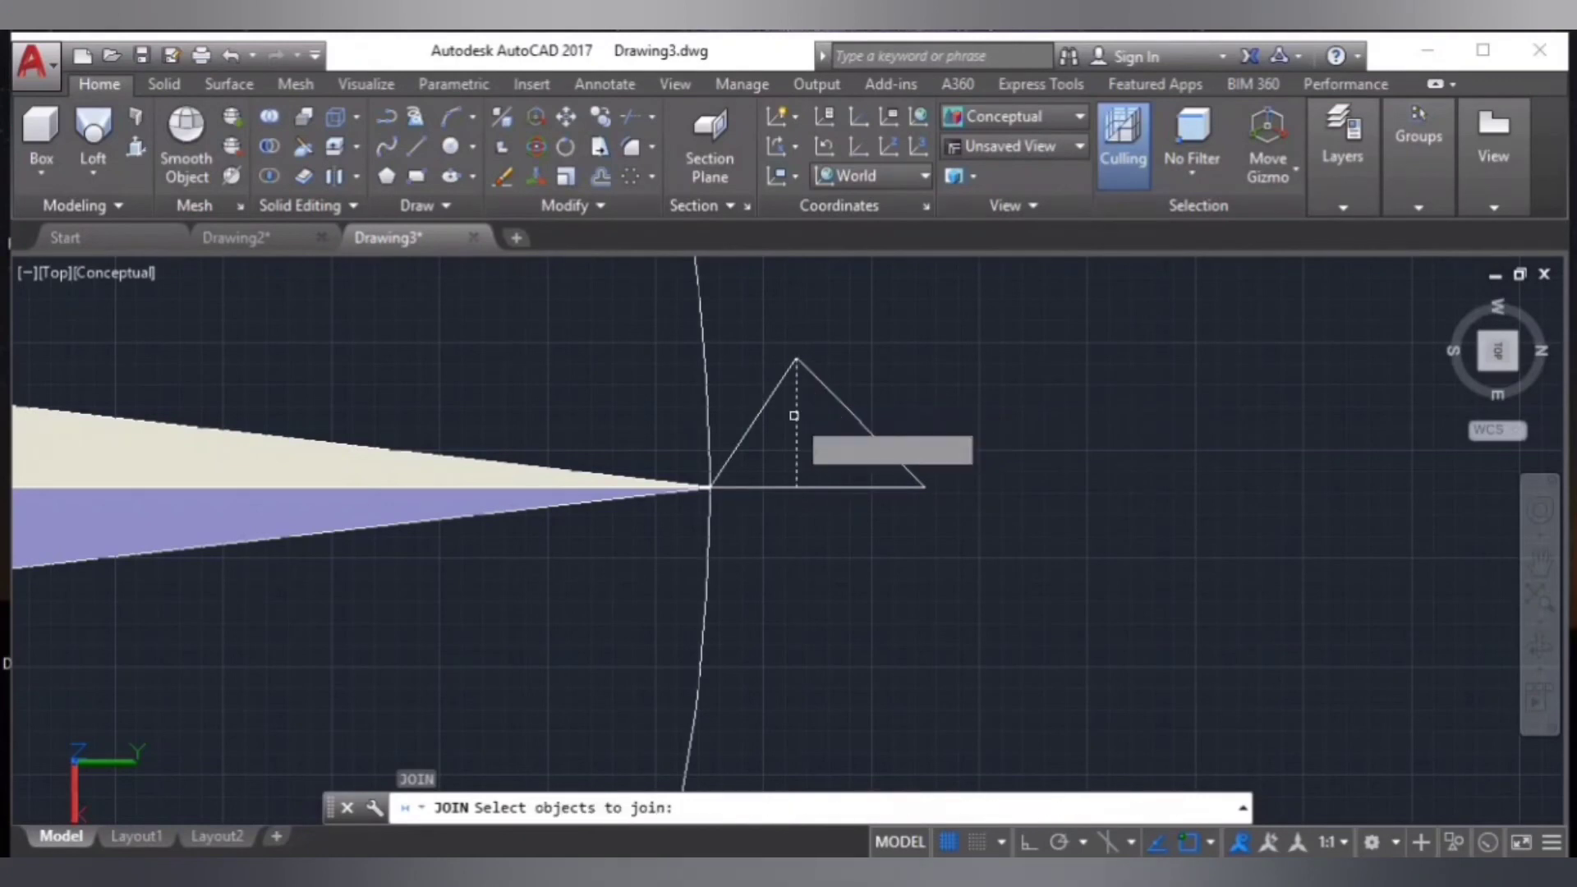
click(777, 390)
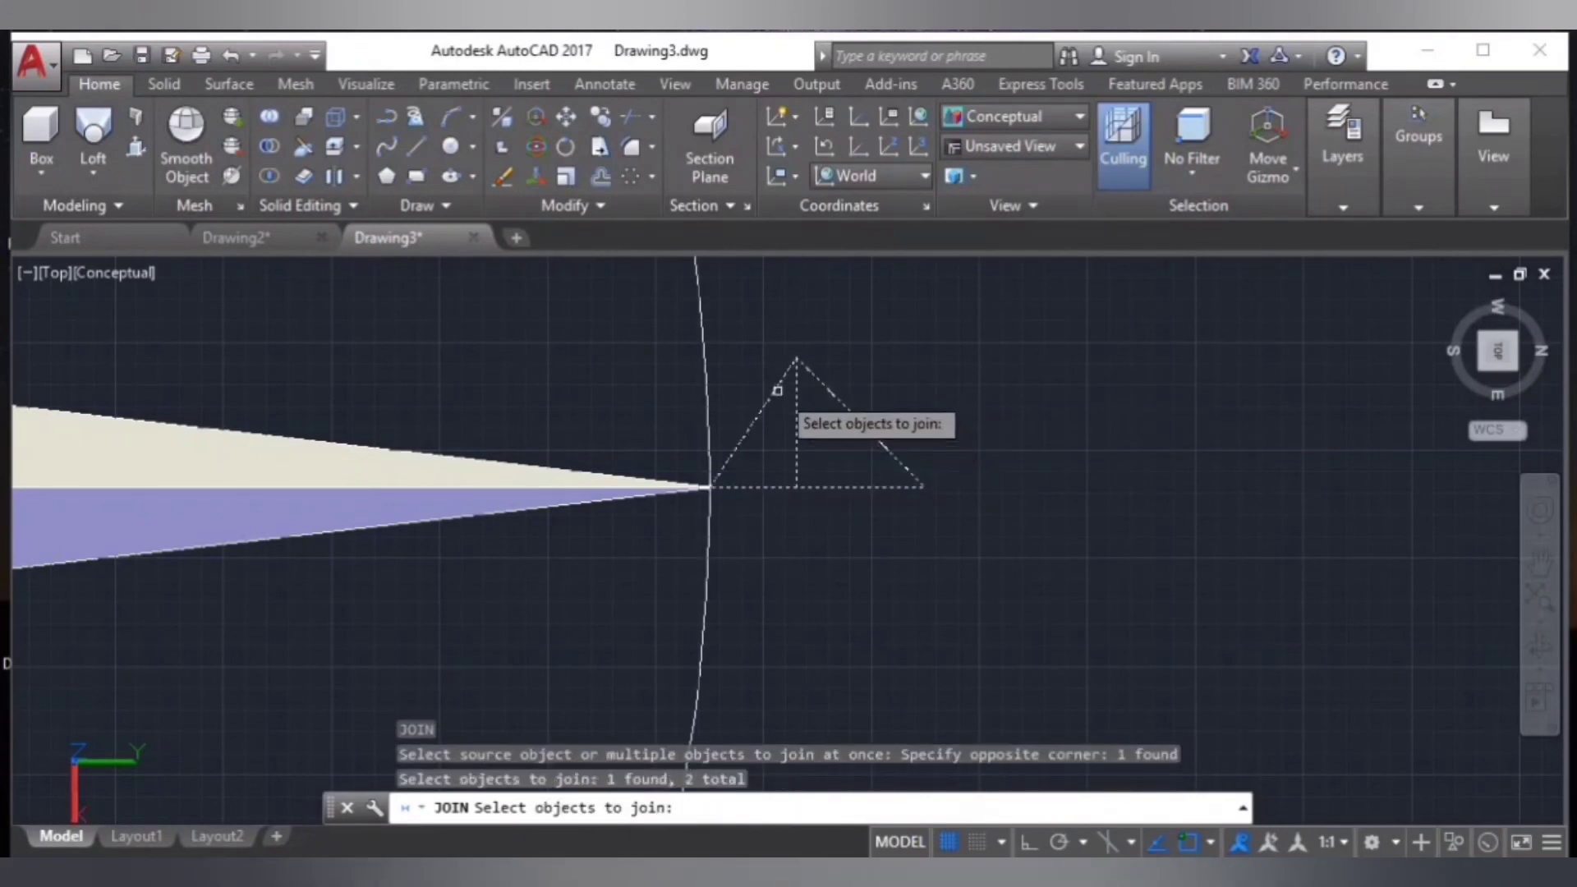
- Move the triangle and its upright from the base midpoint to the spike tip on the arc
click(566, 119)
click(796, 431)
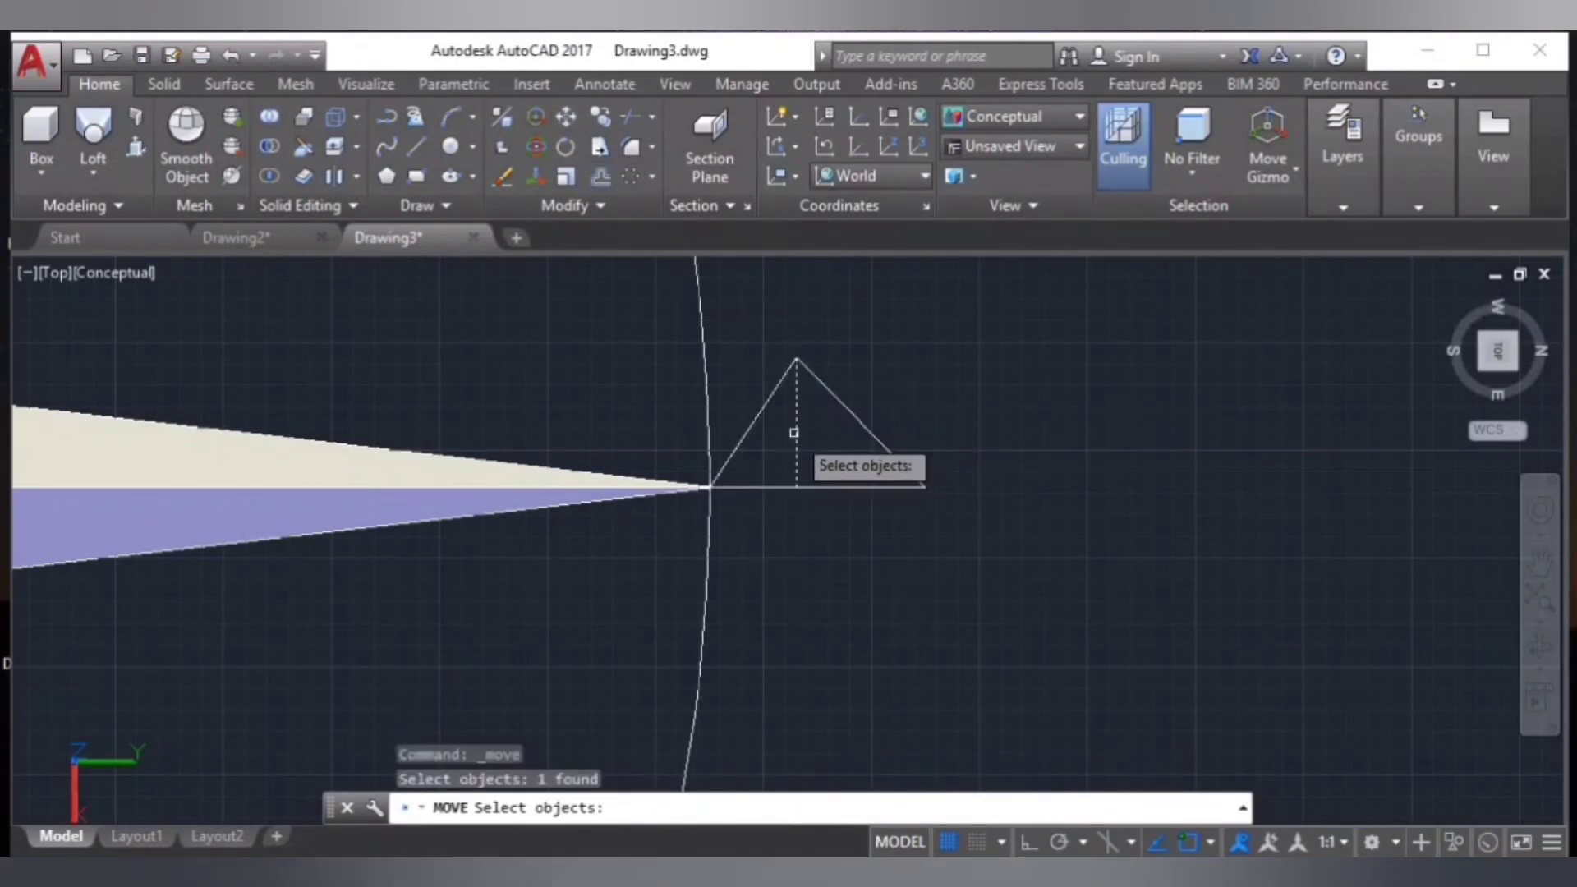
click(765, 402)
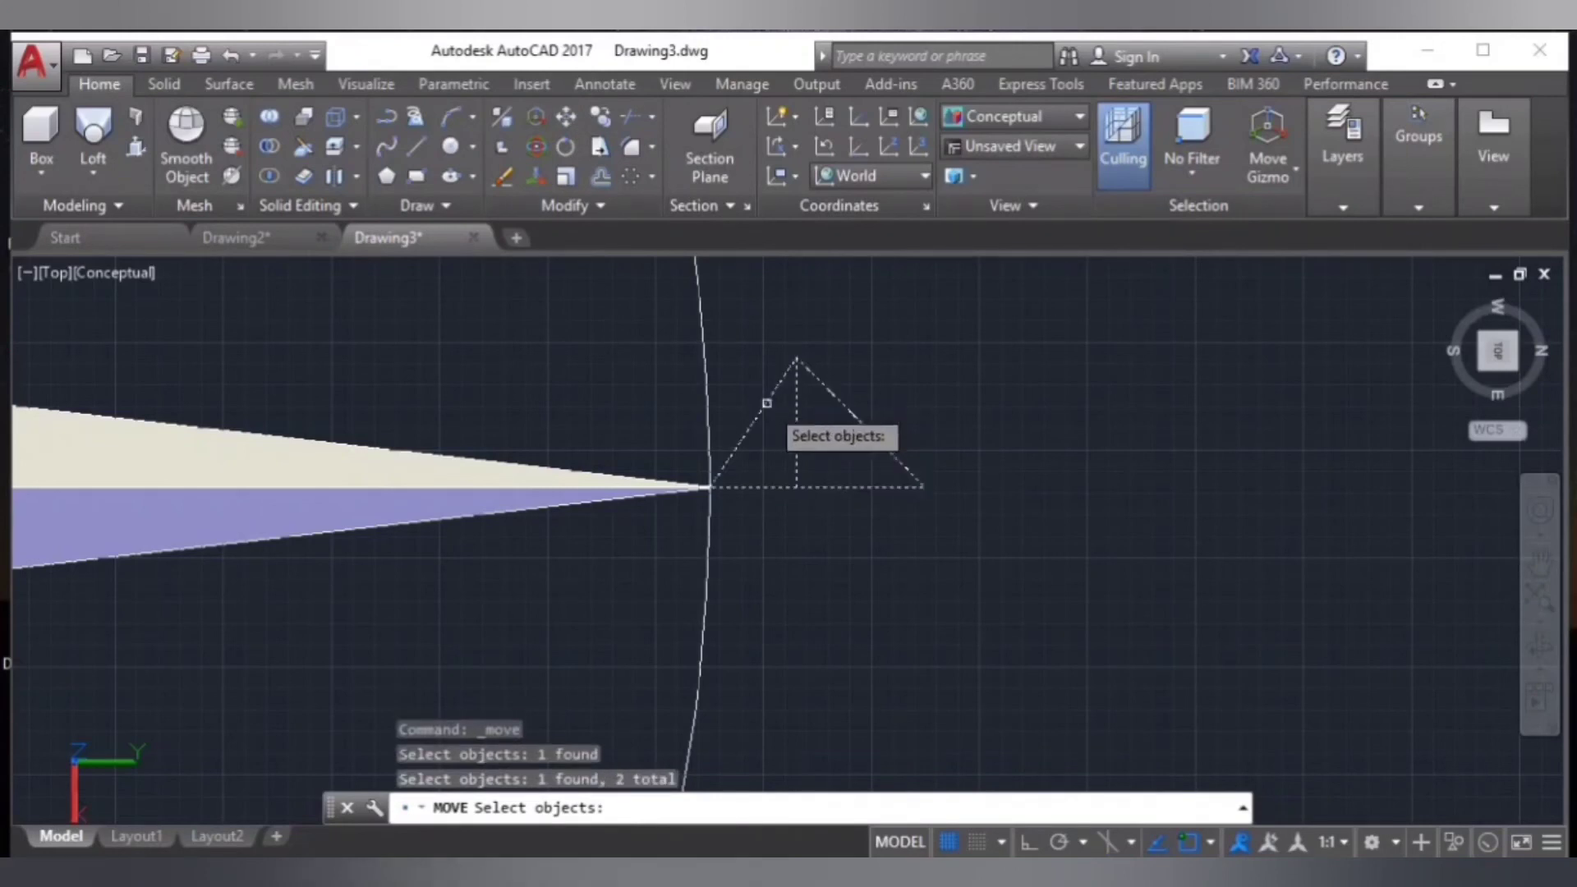
key(Return)
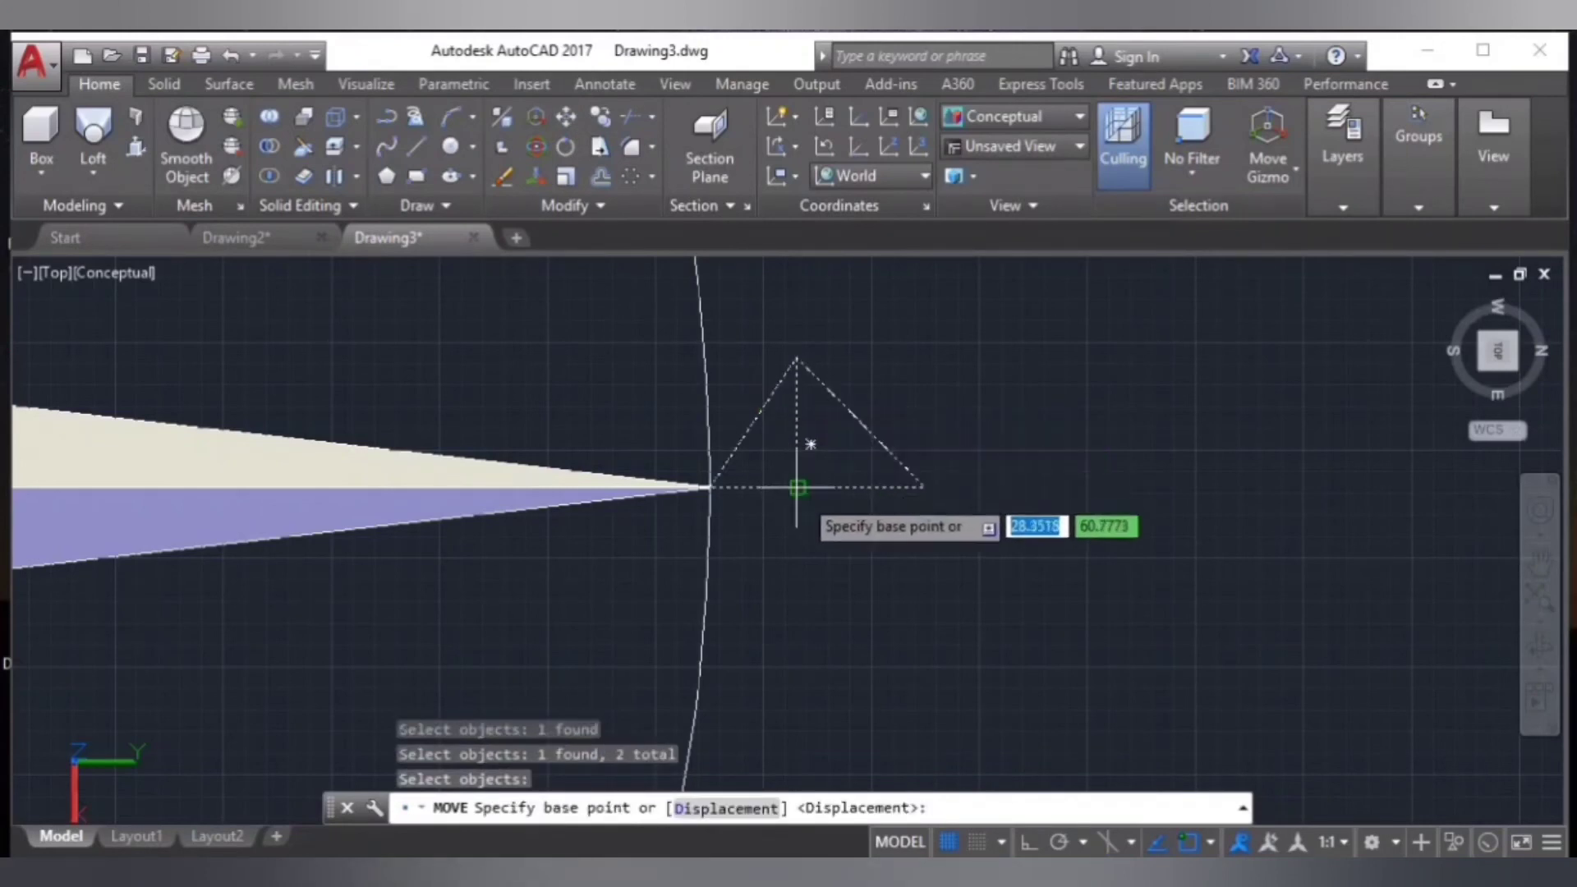
click(797, 487)
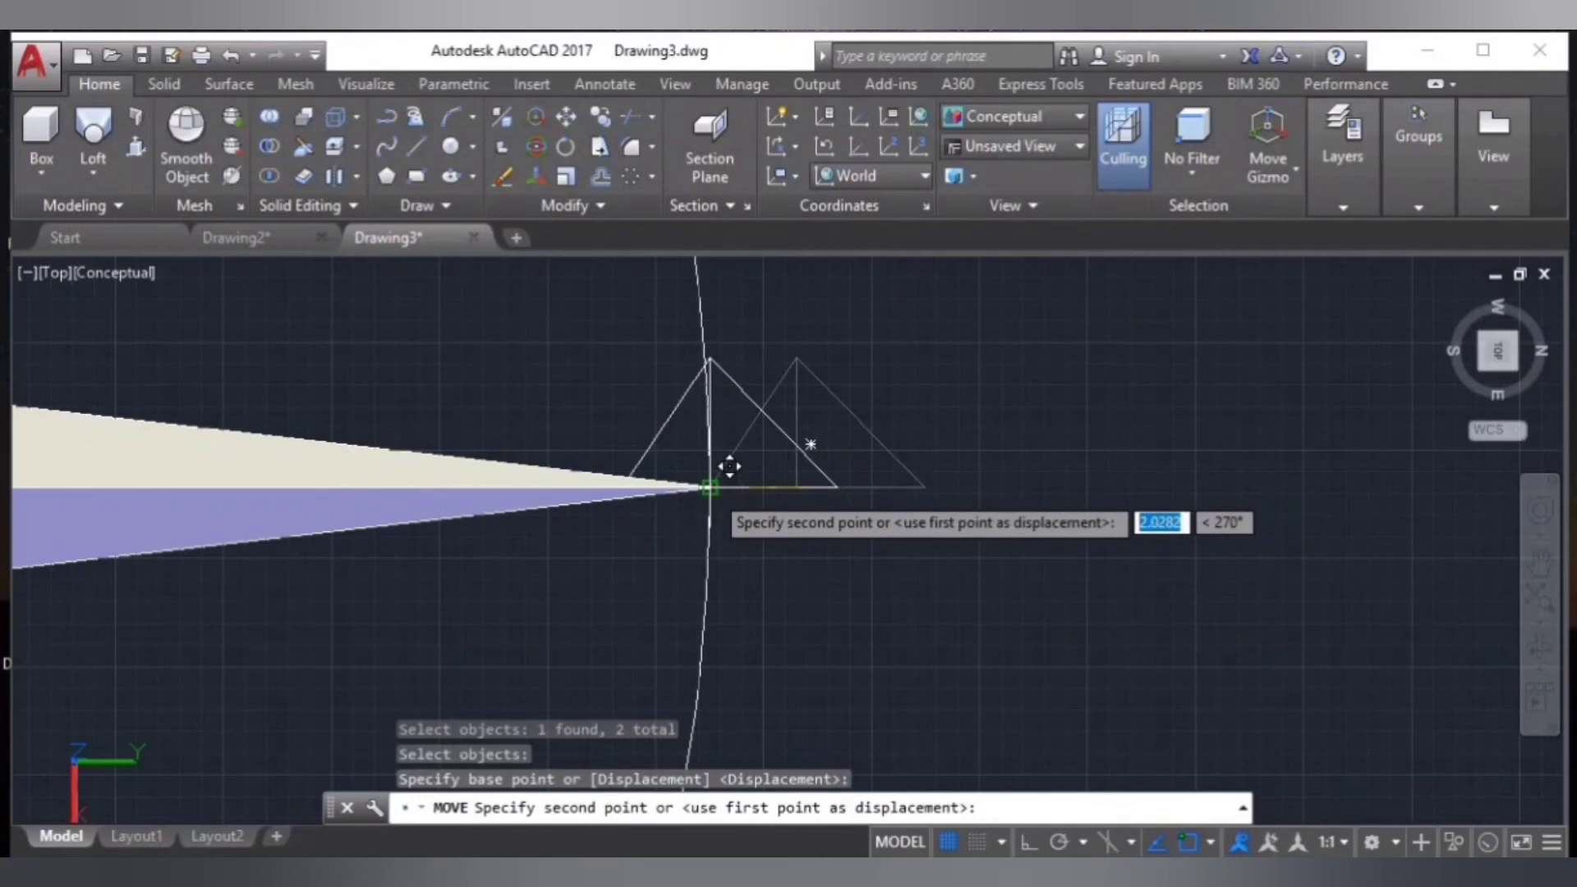
scroll(711, 484, up, 3)
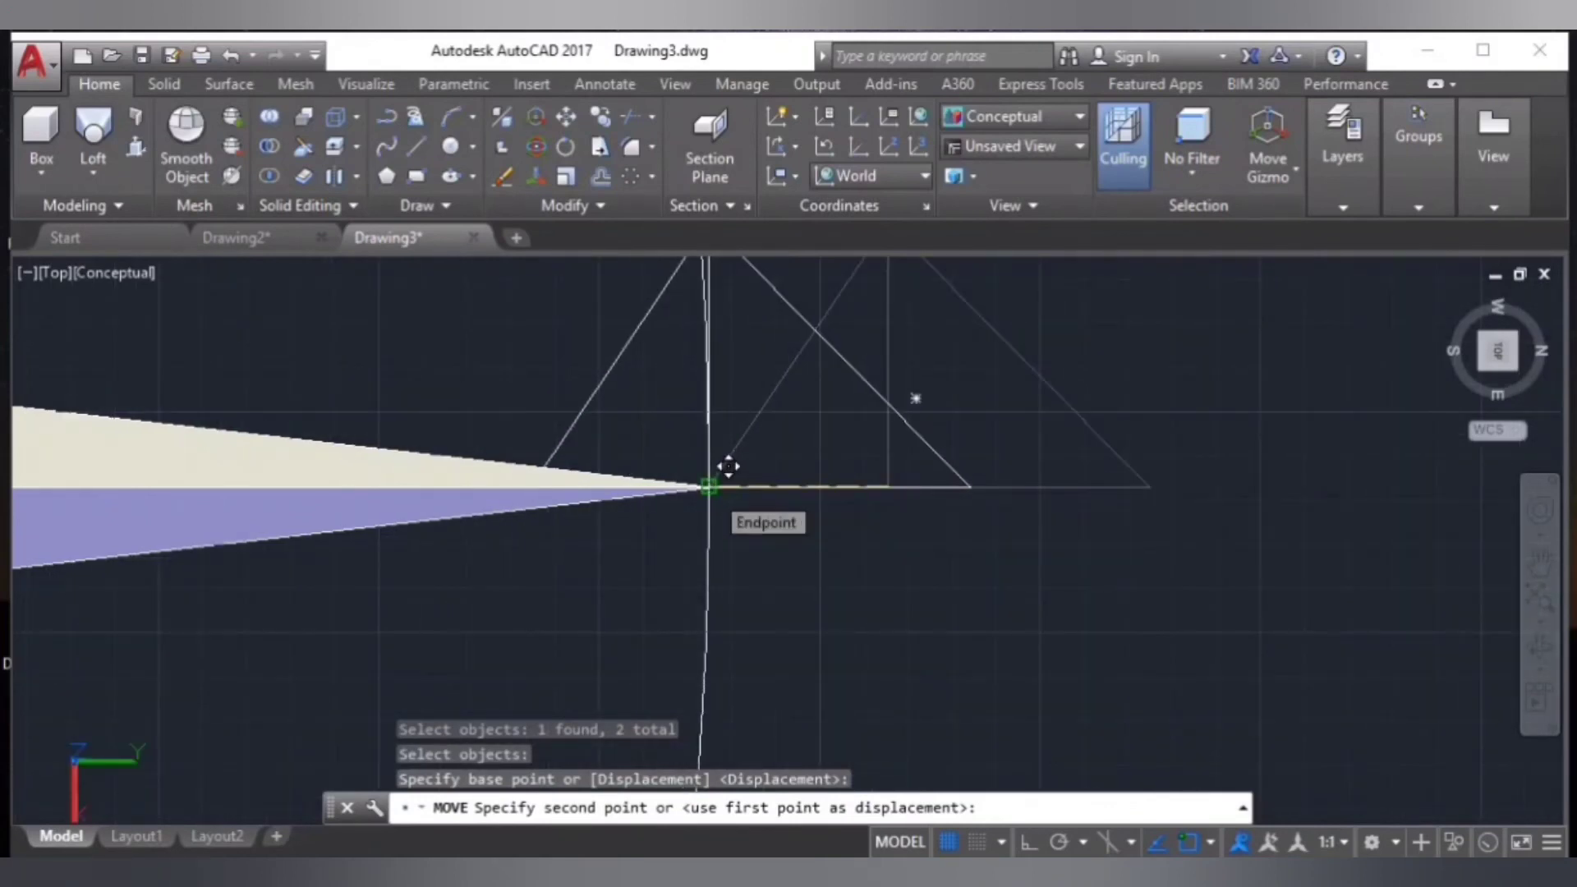
click(709, 488)
key(Return)
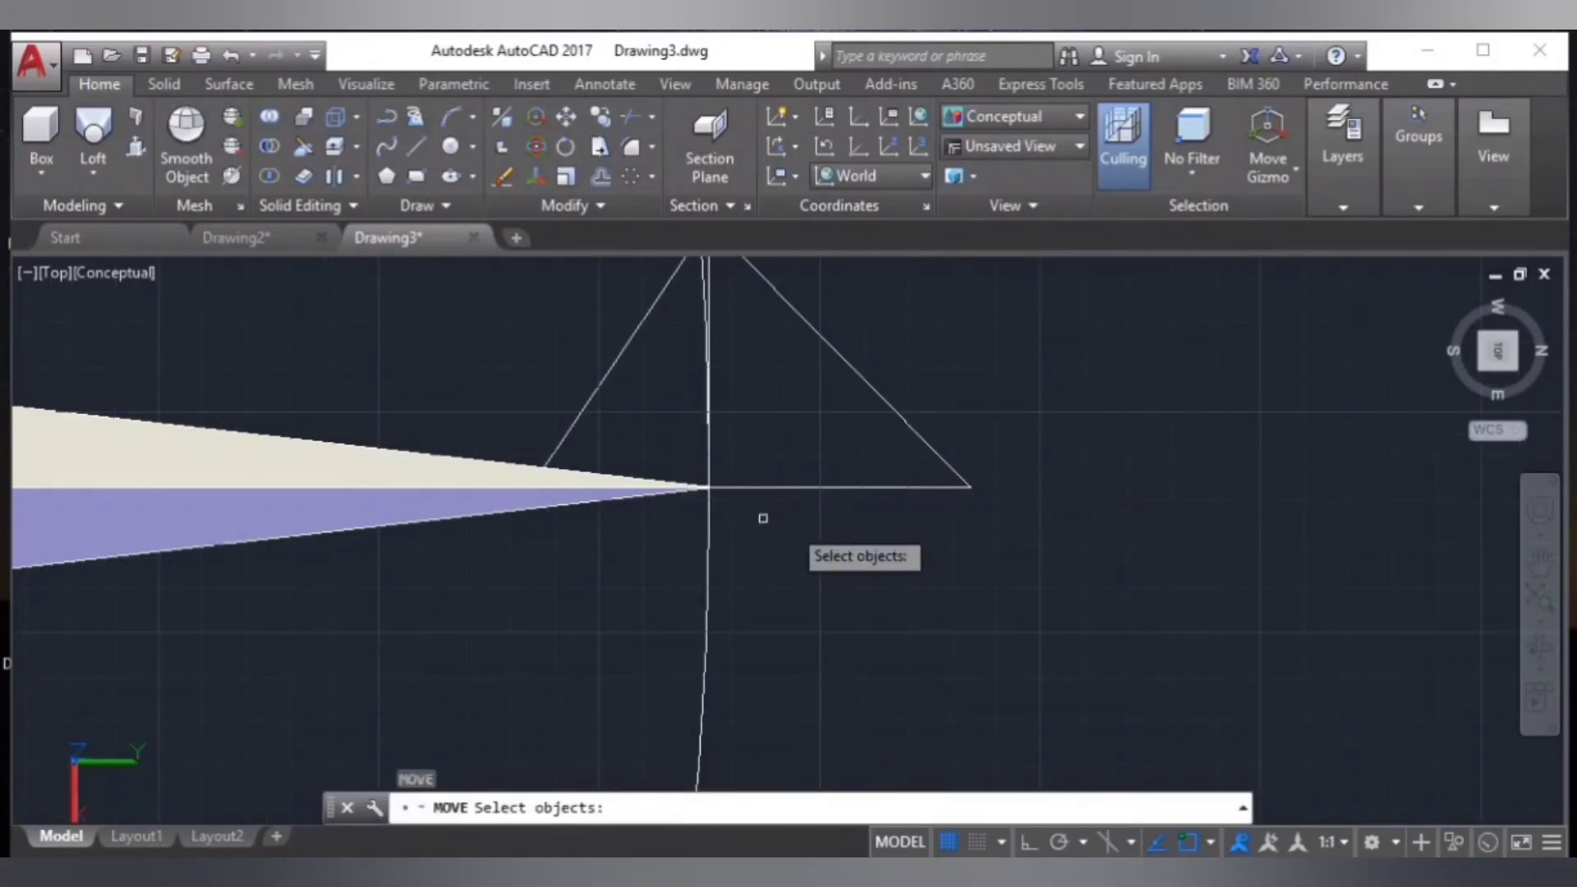
scroll(869, 521, down, 4)
scroll(868, 523, down, 2)
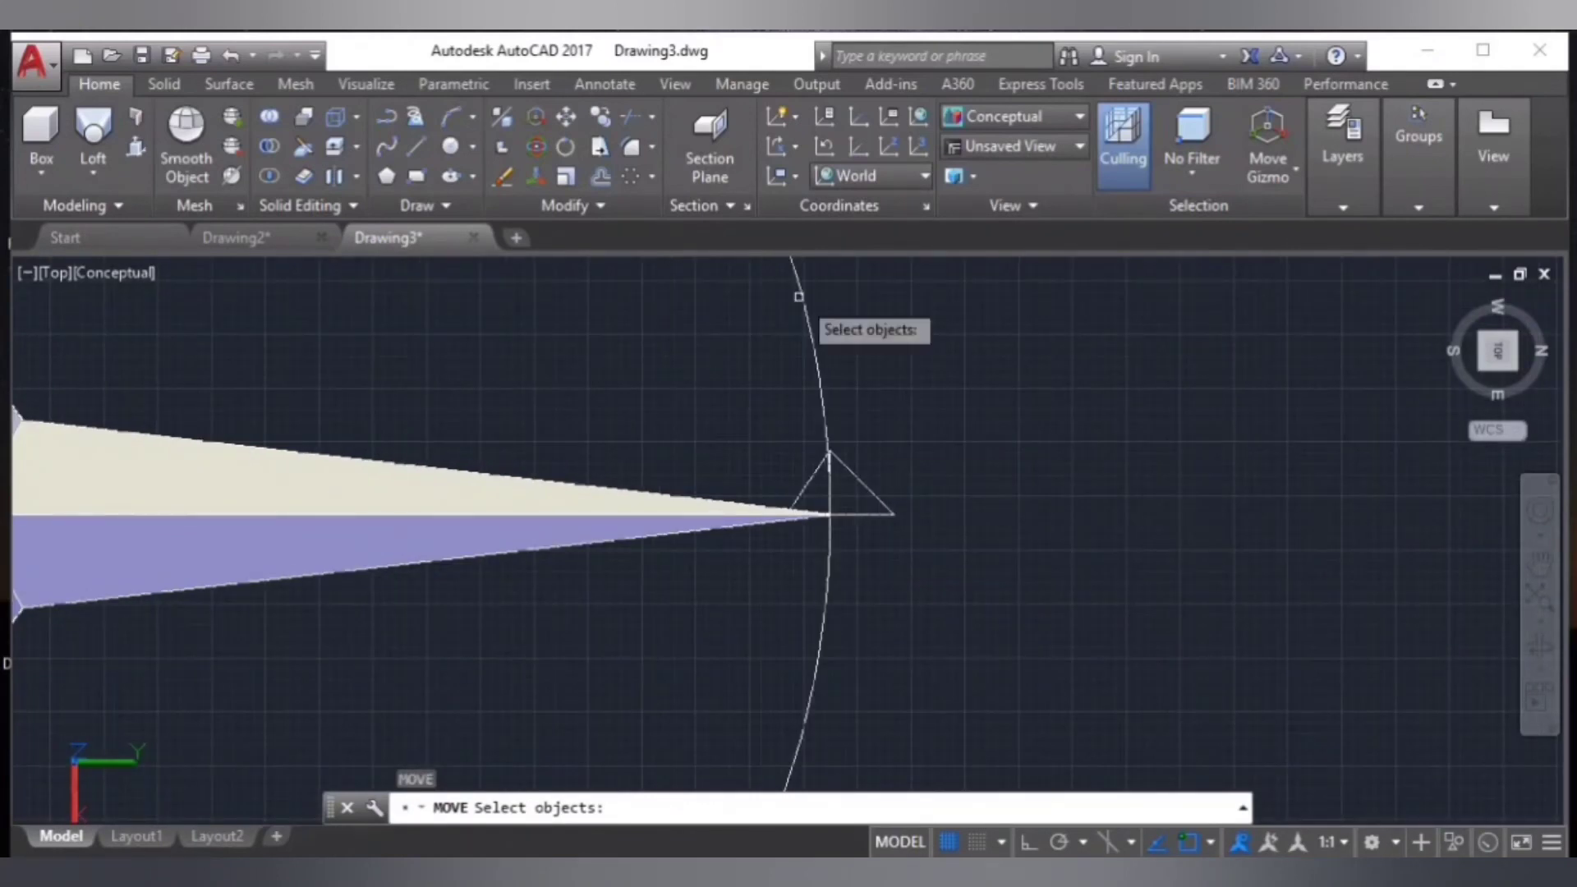
- Sweep the triangle profile along the circle to create the solid ring
click(95, 171)
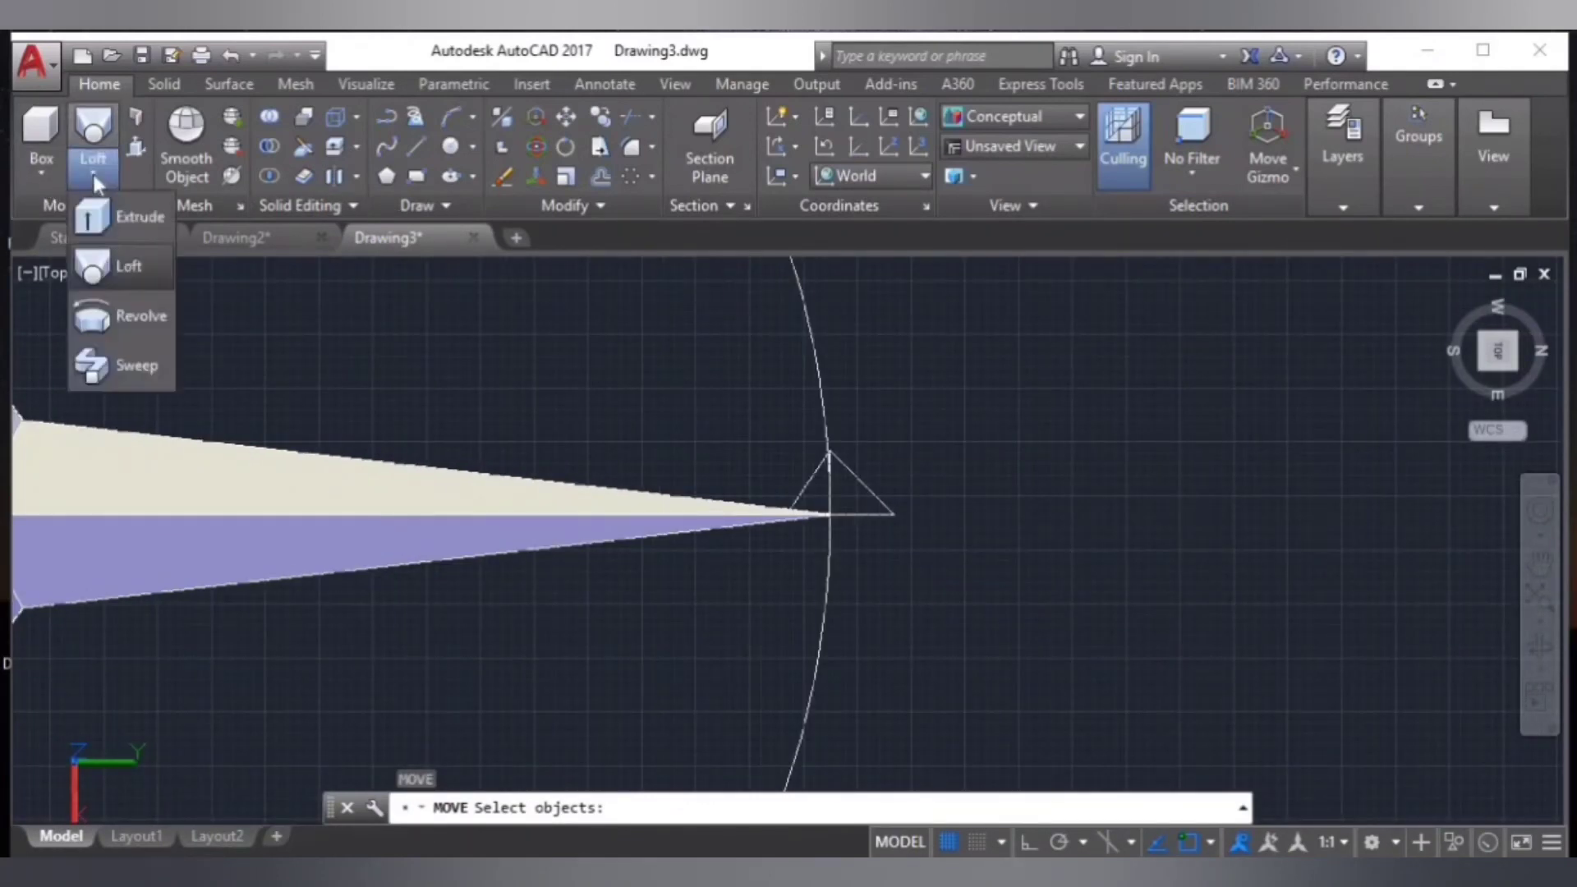
click(117, 366)
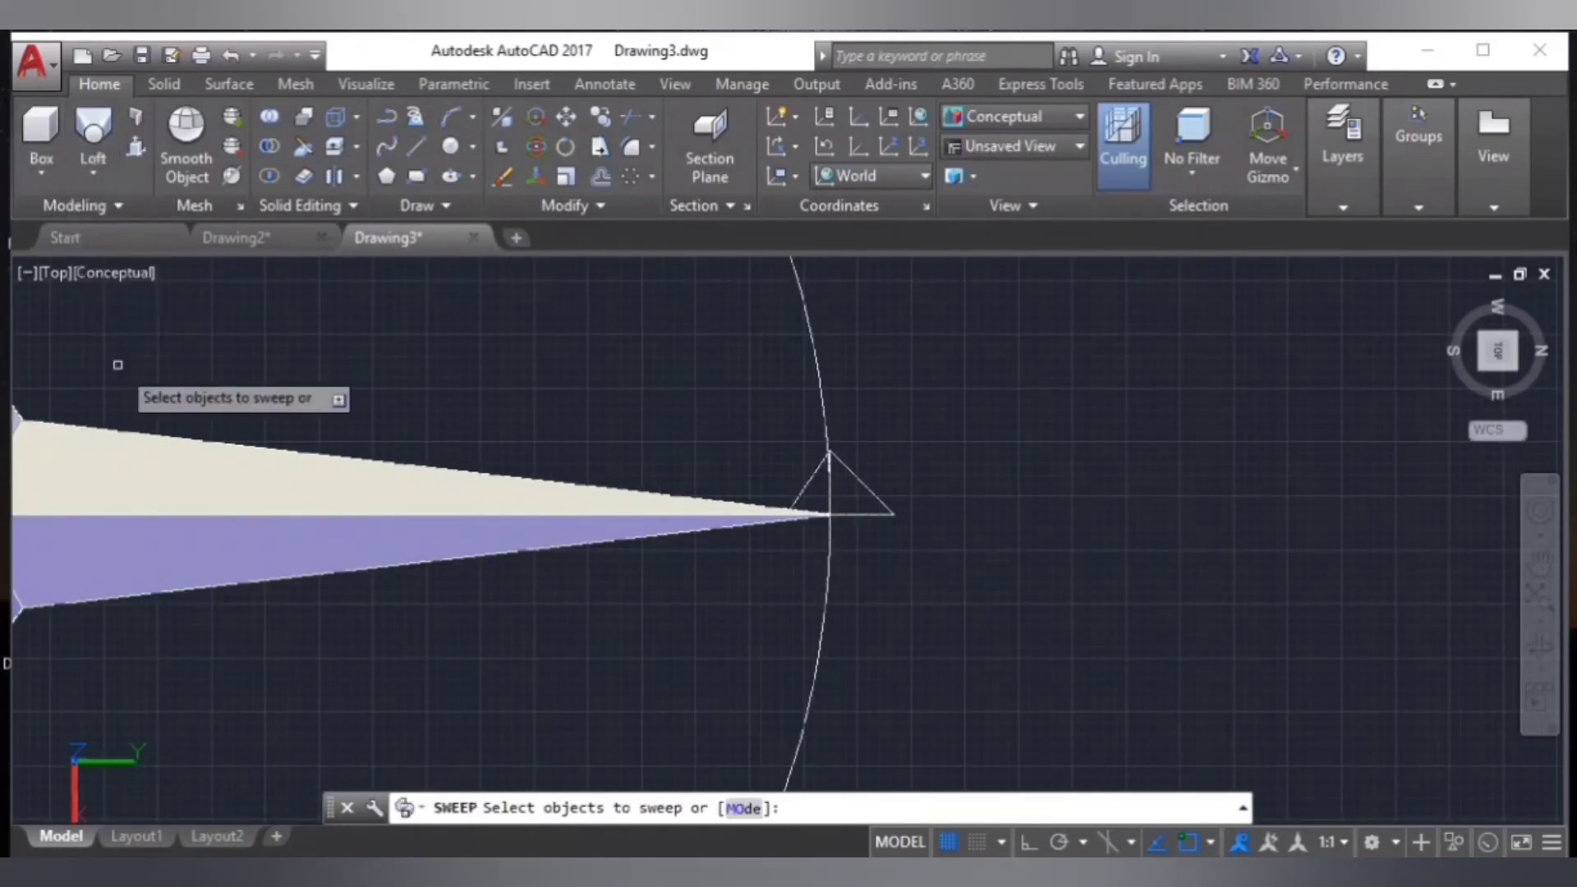
click(828, 514)
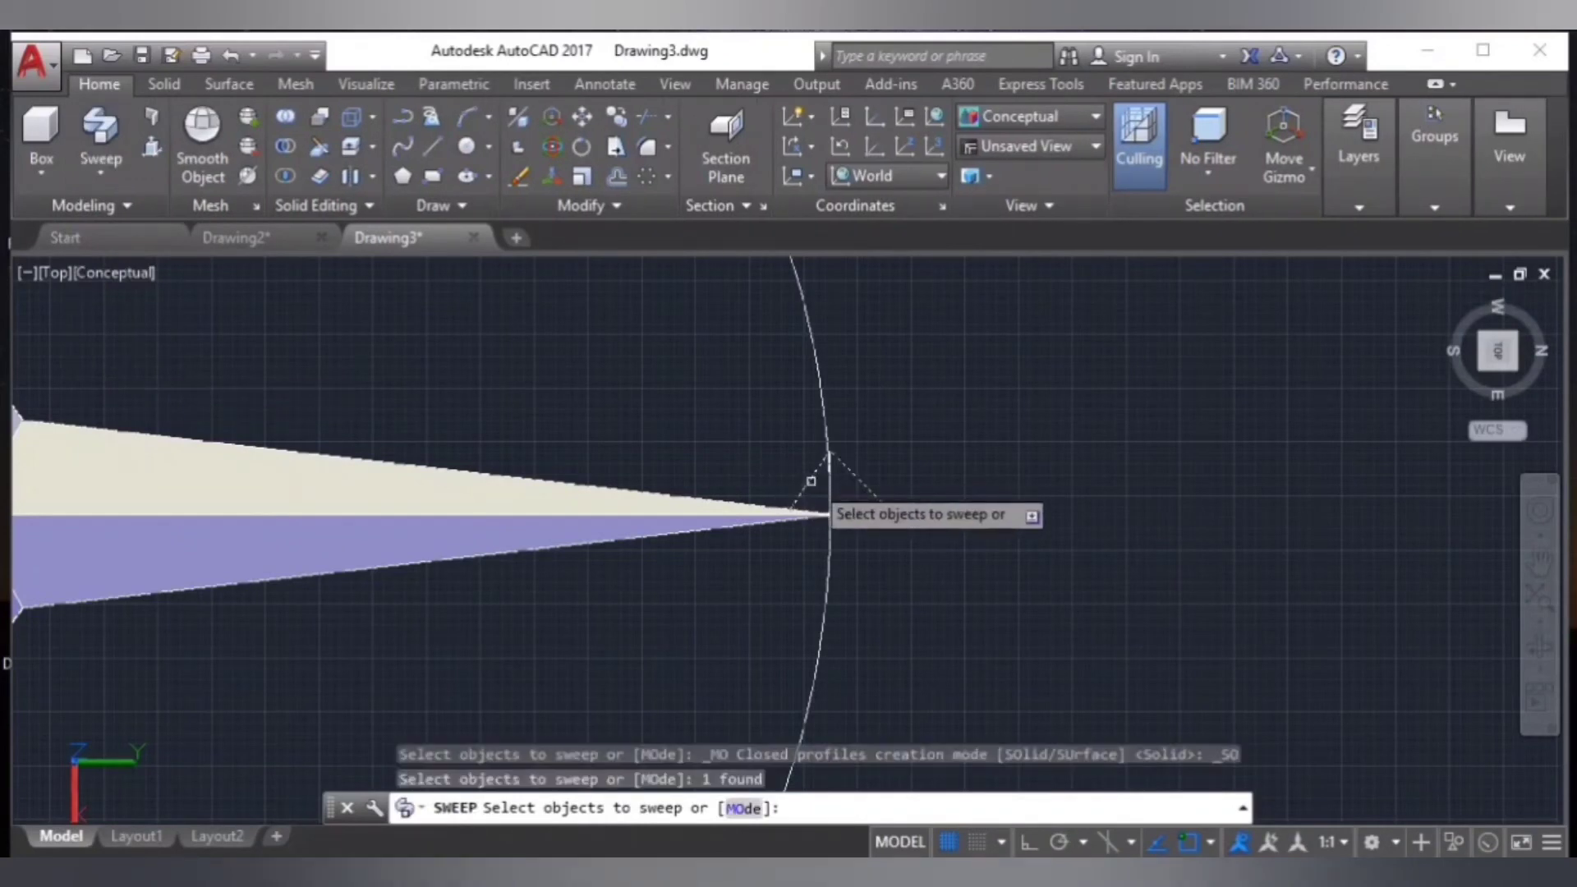
key(Return)
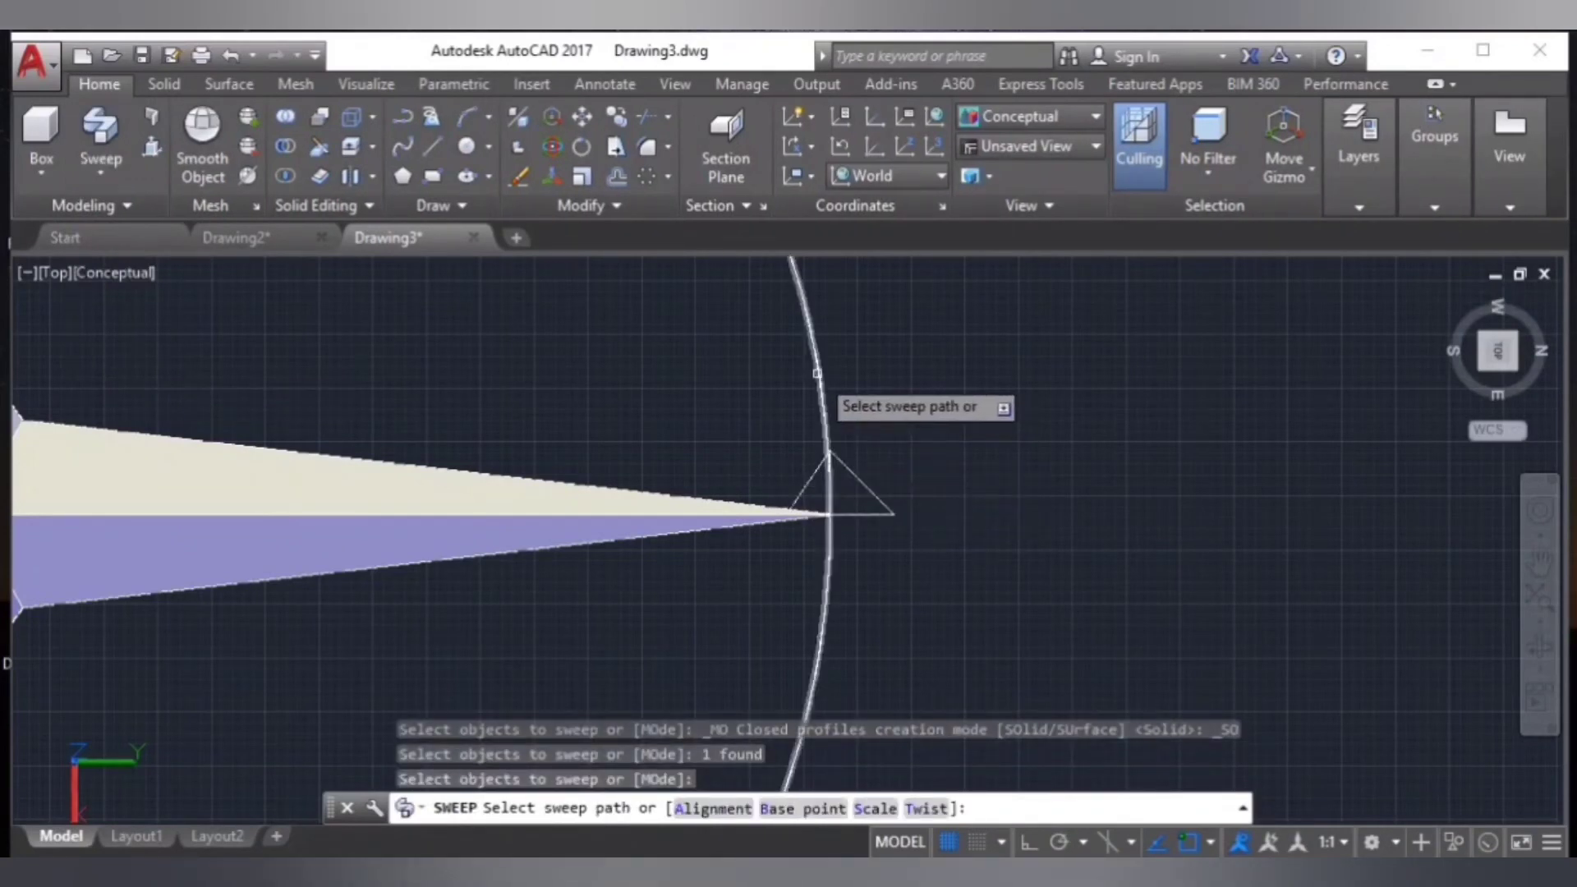
click(821, 377)
key(Return)
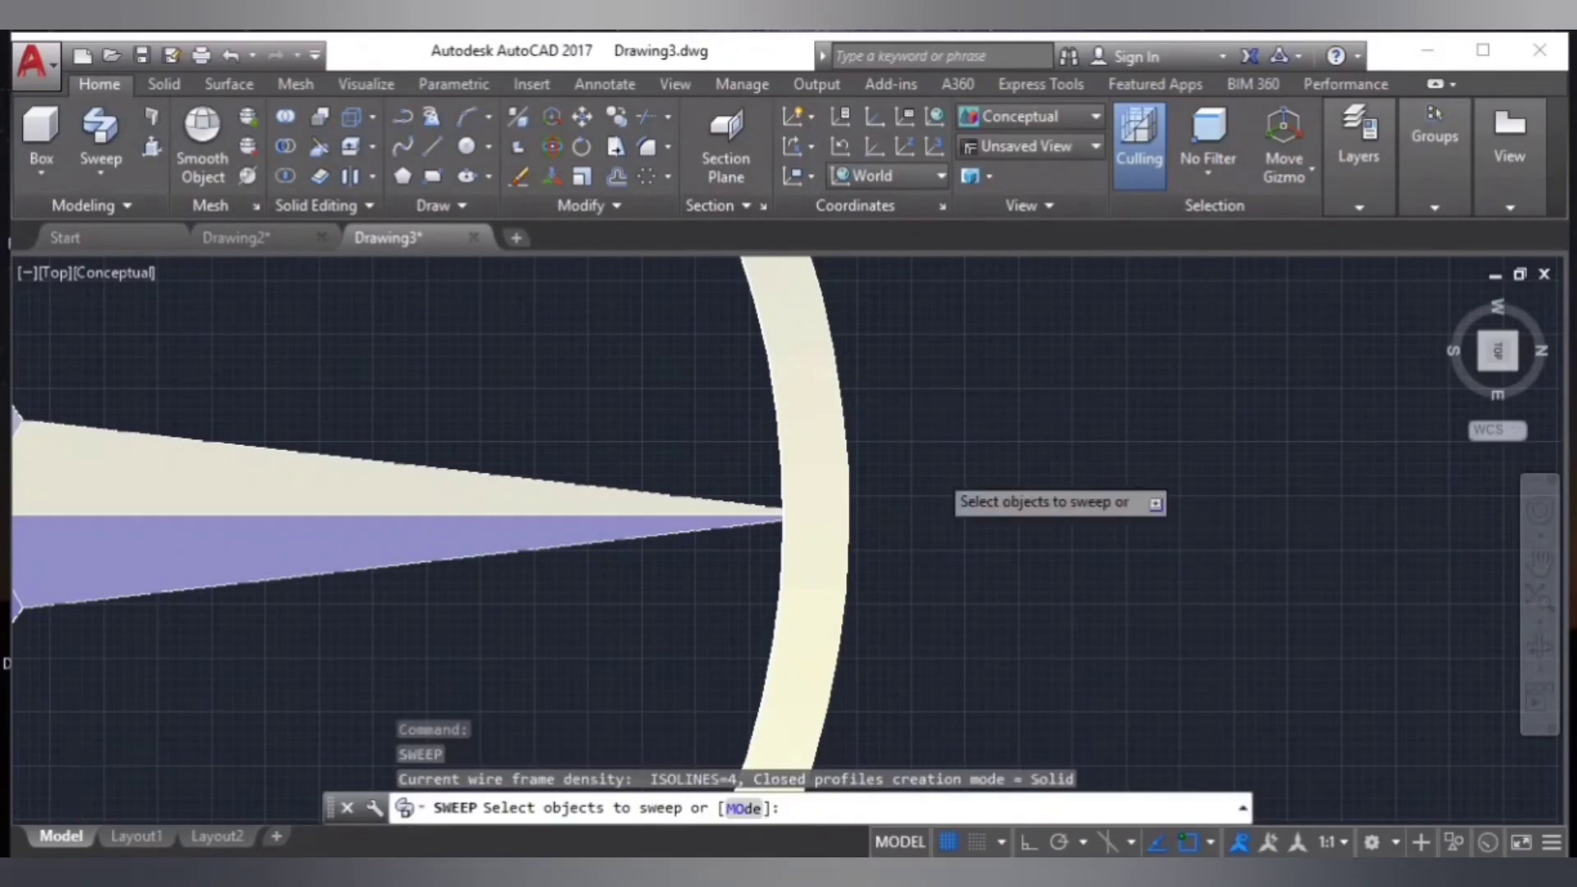
scroll(932, 477, down, 5)
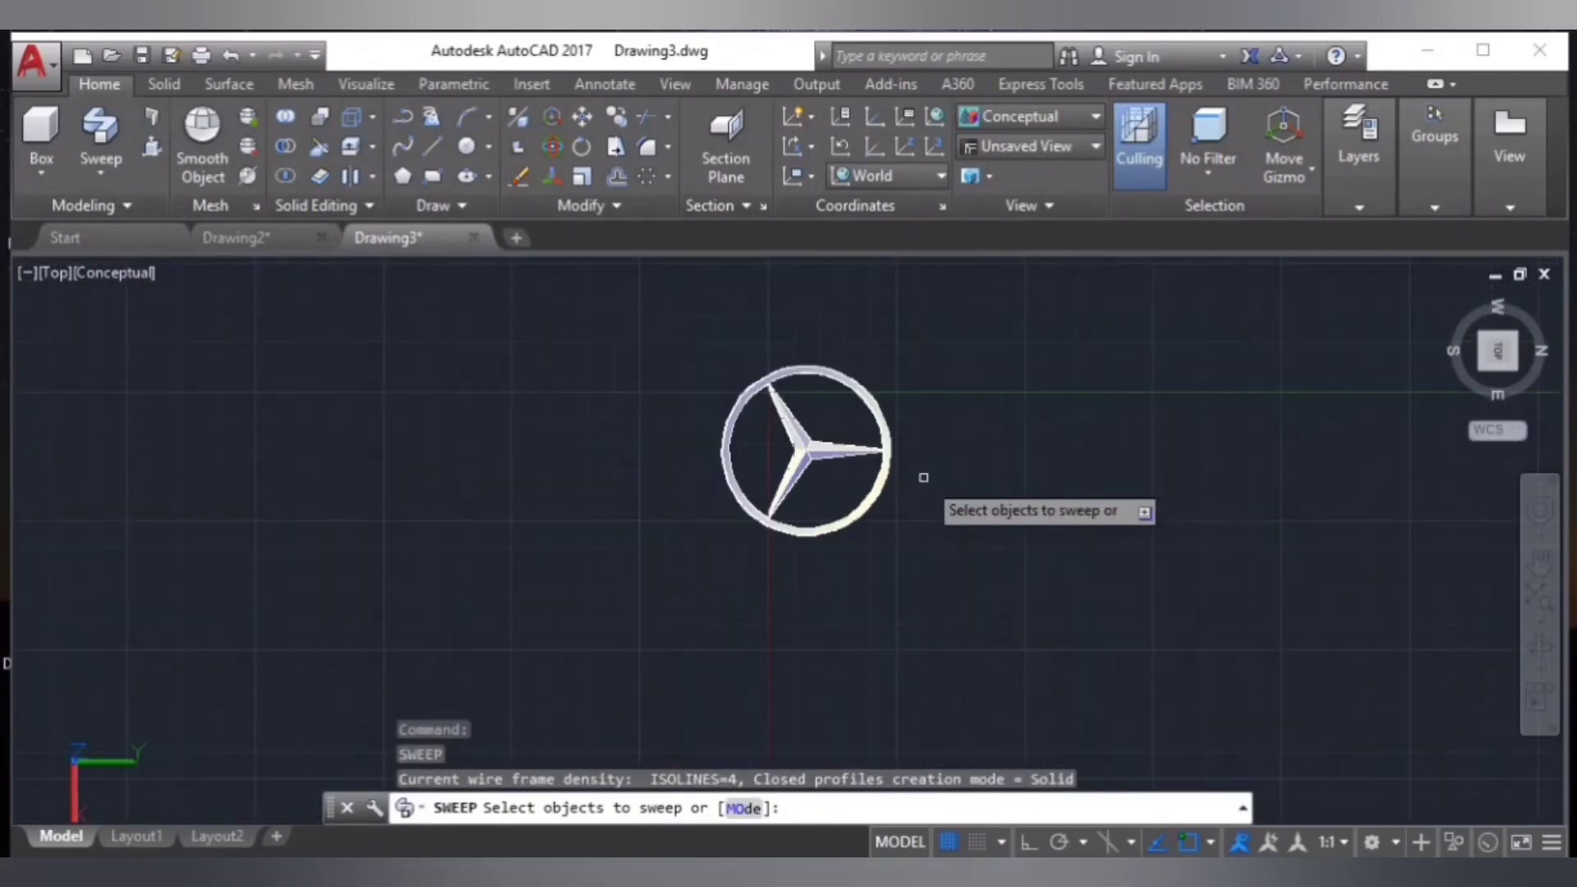
scroll(922, 476, up, 3)
scroll(907, 475, down, 2)
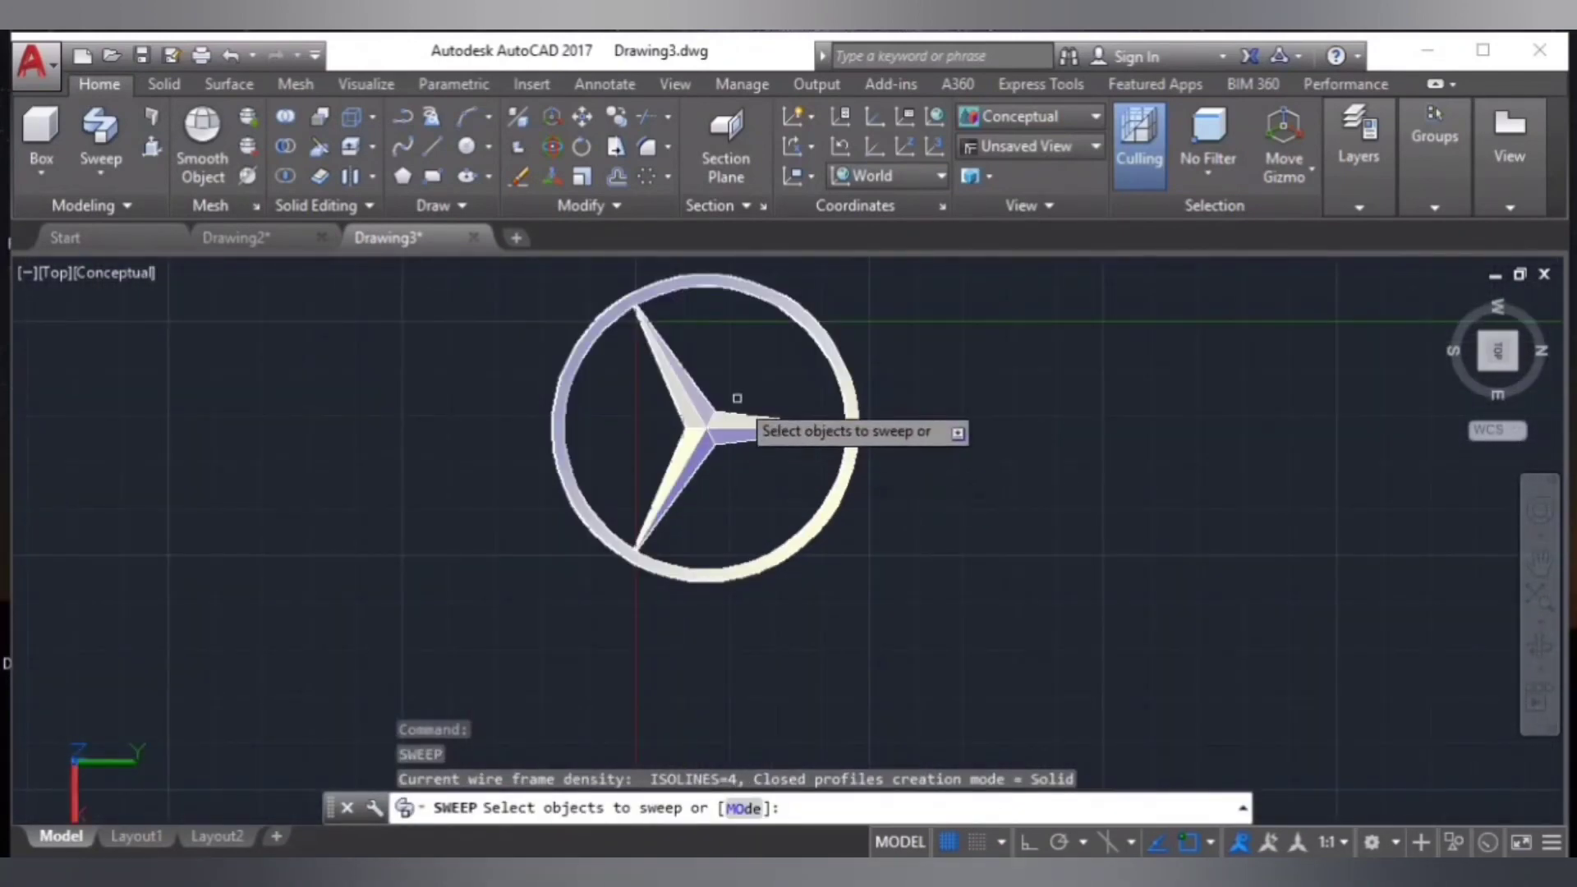
- Union the three-pointed star with the swept ring
click(288, 116)
scroll(830, 385, up, 2)
click(702, 411)
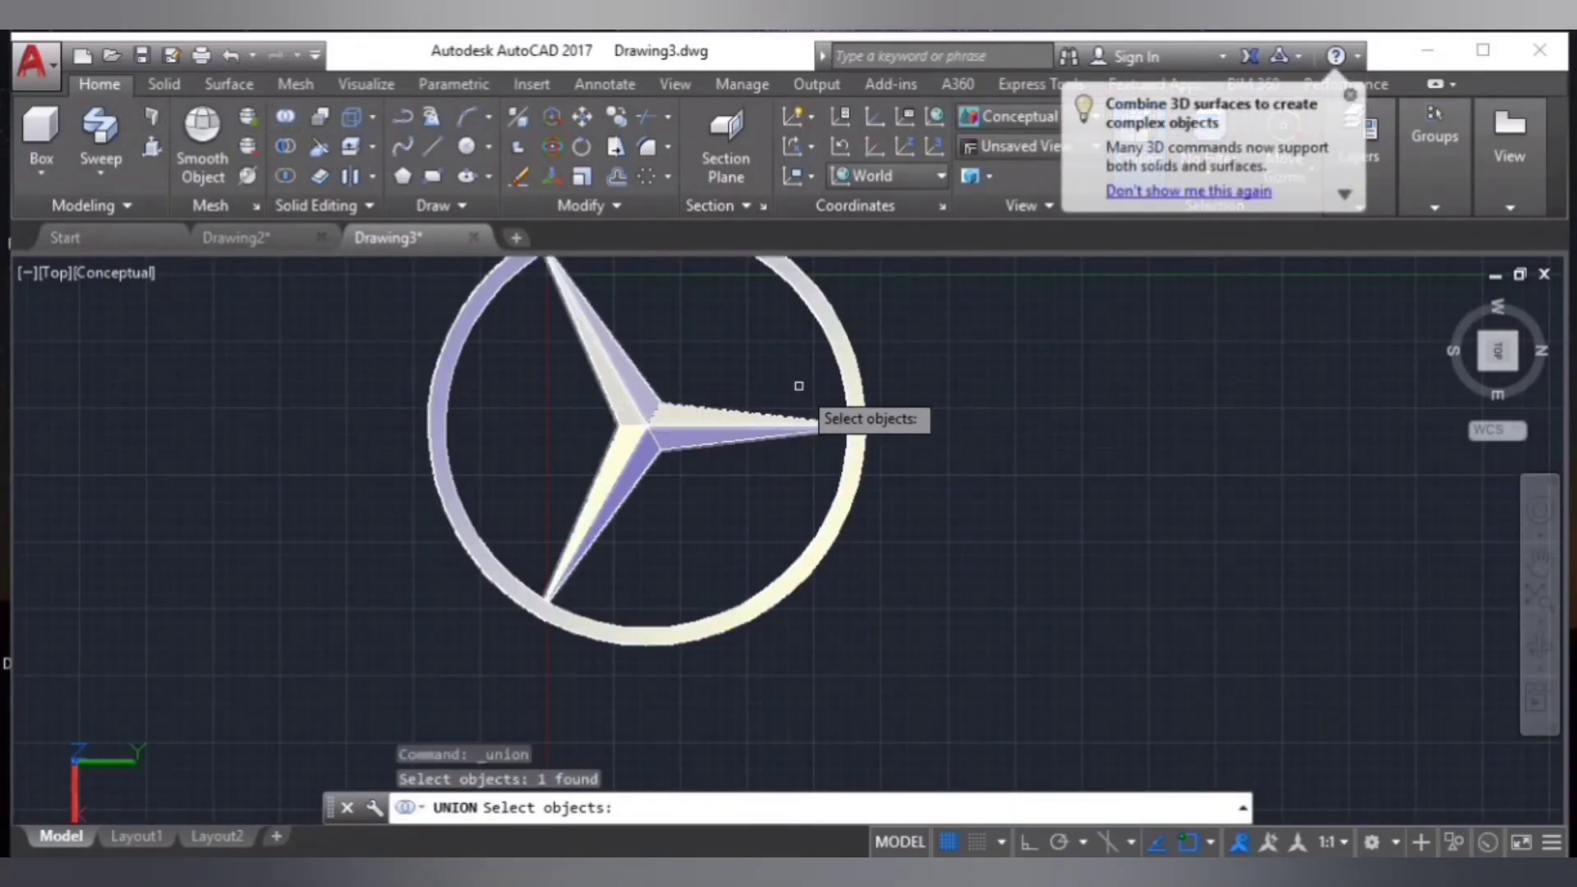
click(850, 425)
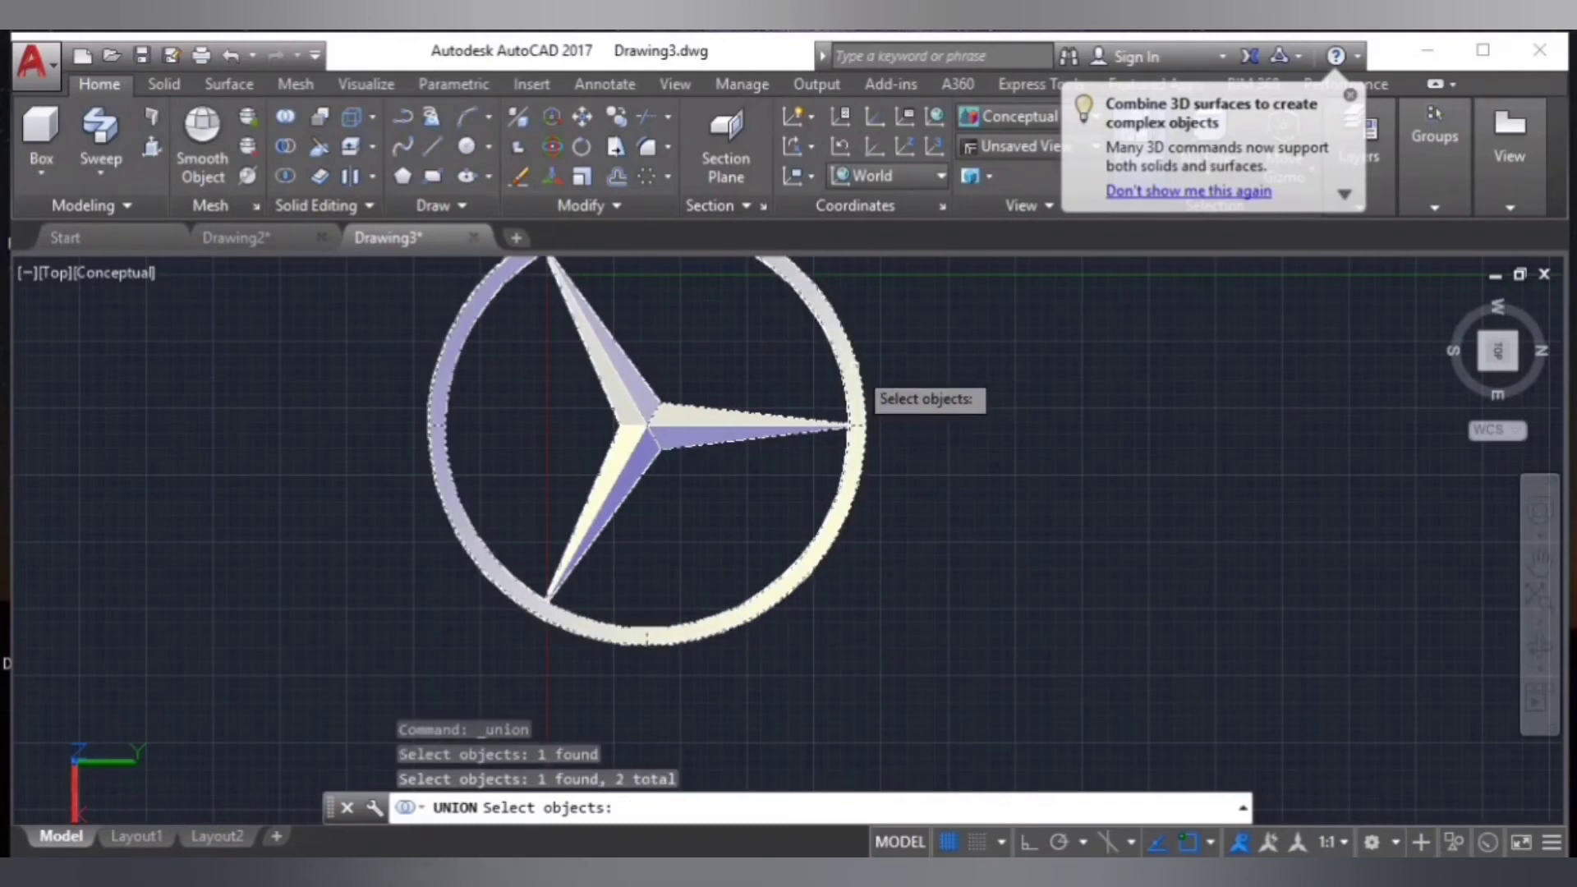
key(Return)
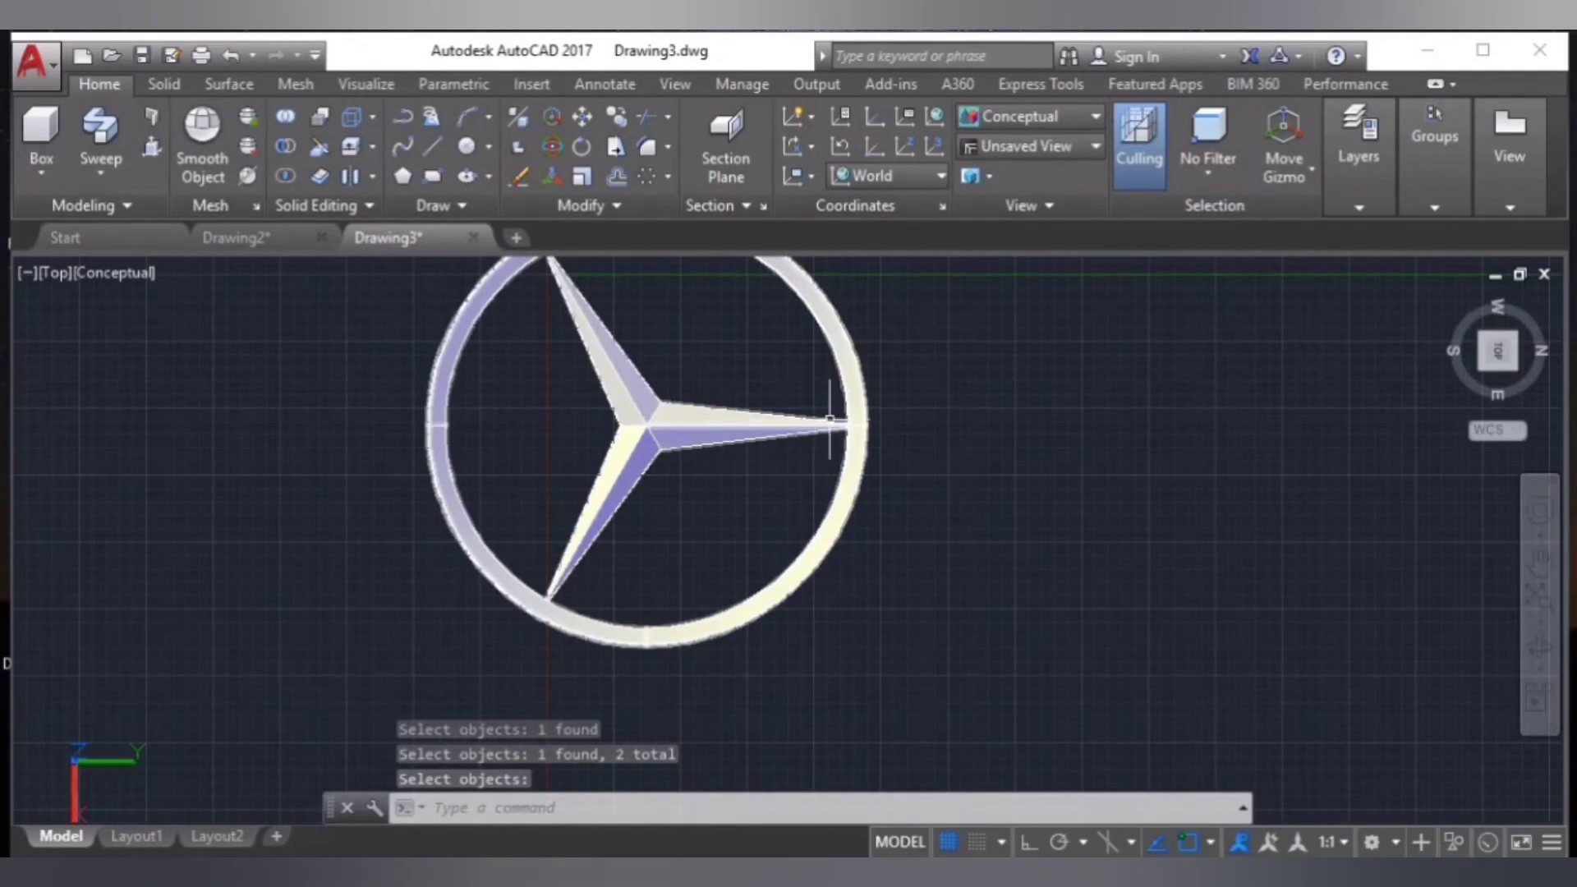
scroll(987, 532, down, 2)
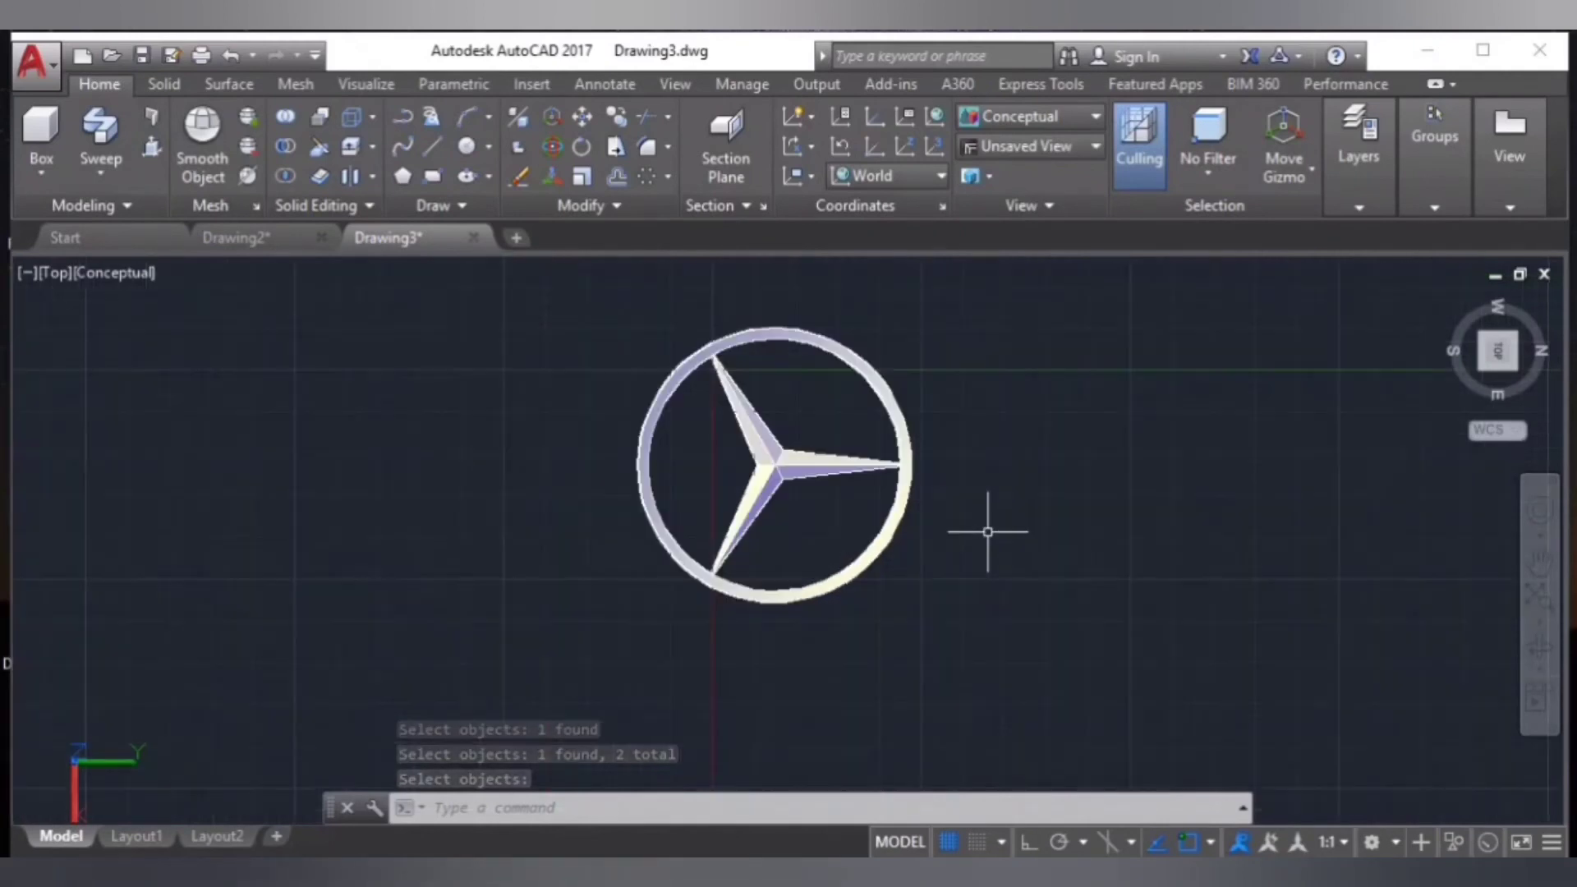
- Orbit the view to an oblique angle showing the ring's thickness
click(1538, 647)
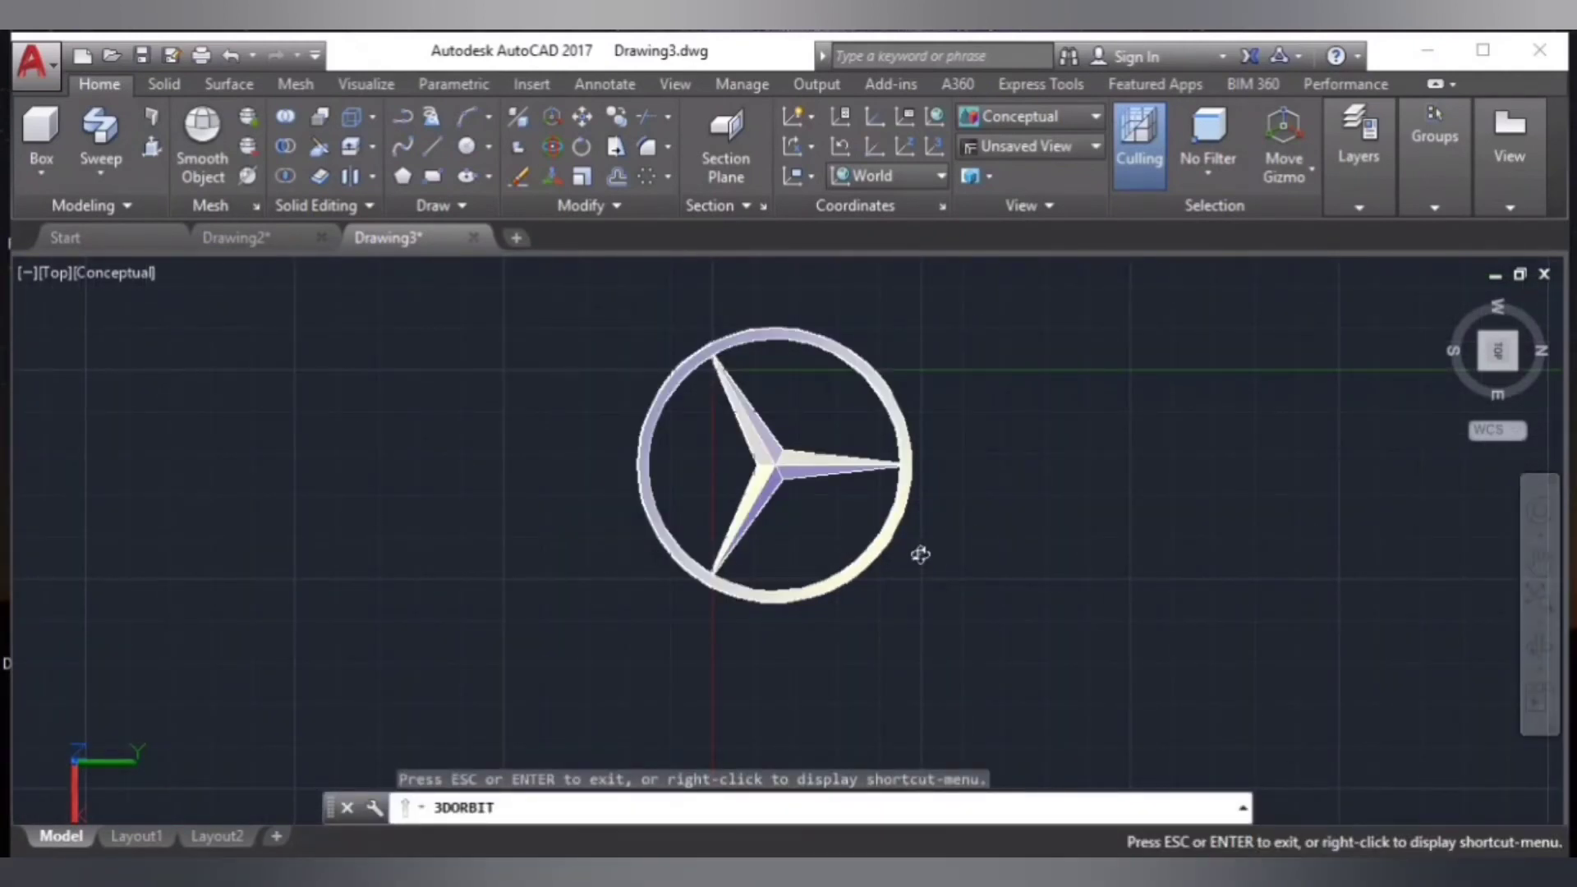
mouse_move(920, 555)
mouse_down()
mouse_move(974, 408)
mouse_move(816, 416)
mouse_move(883, 405)
mouse_move(950, 416)
mouse_move(964, 443)
mouse_move(972, 432)
mouse_up()
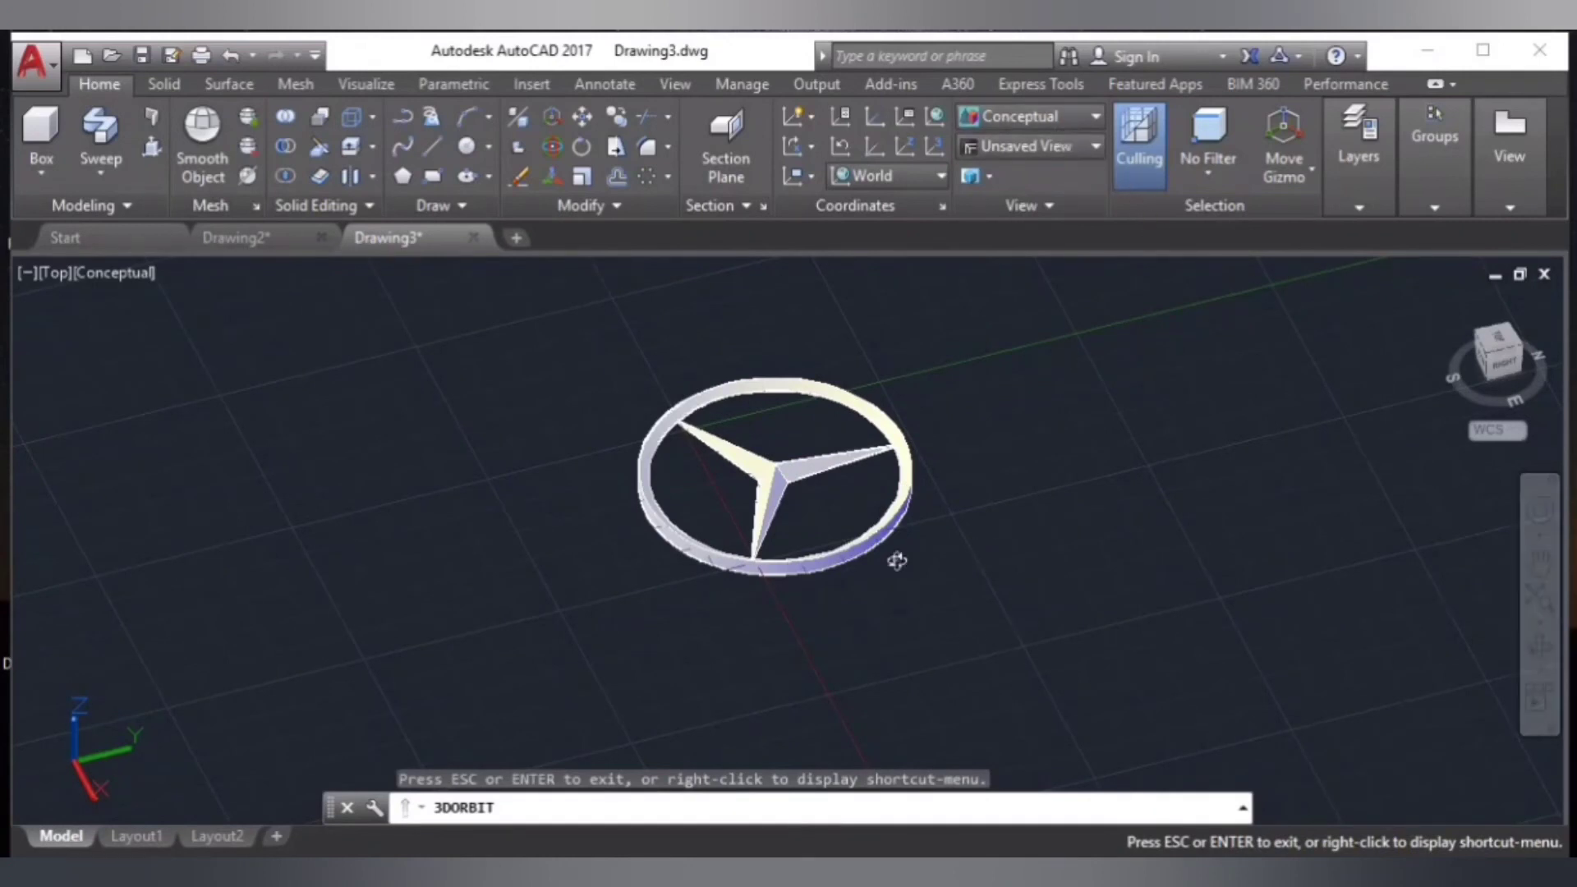
drag(1082, 624, 1093, 713)
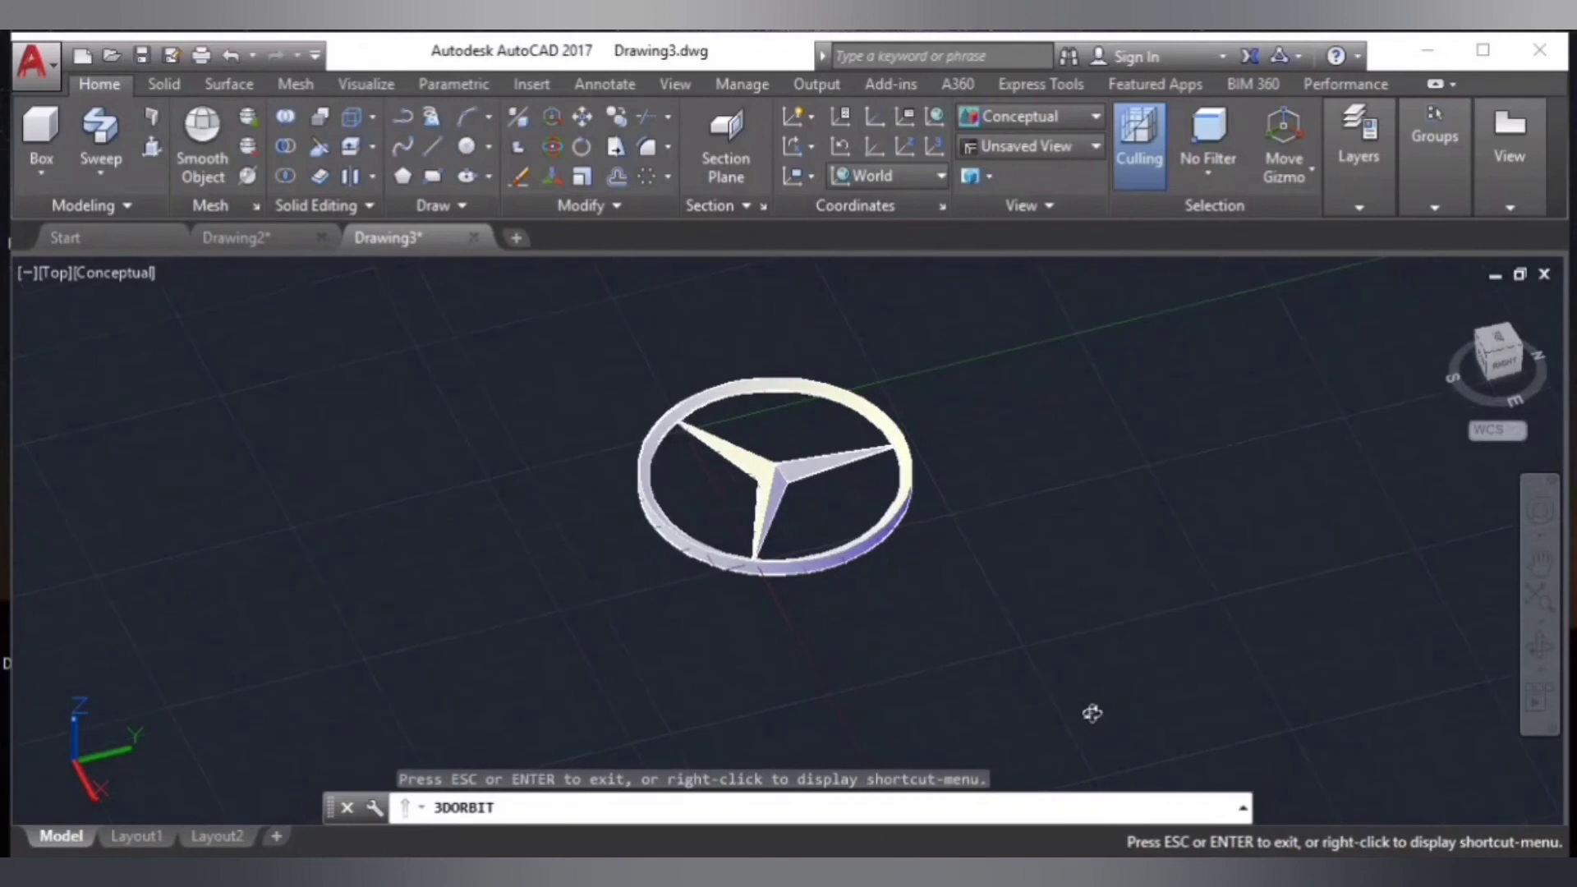